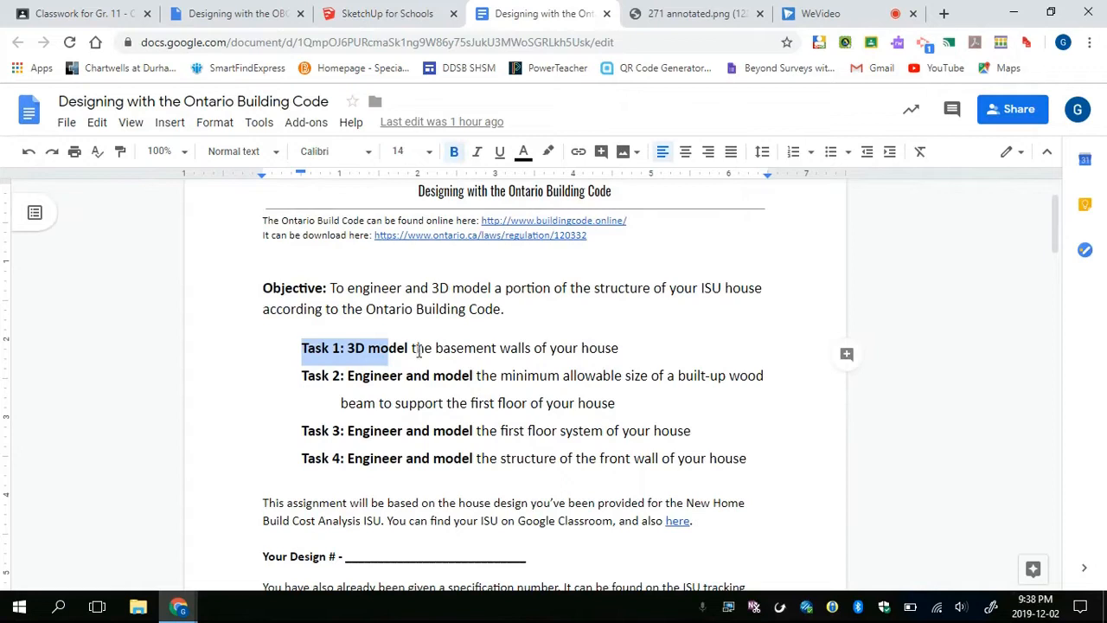
# Review the Task 1 basement wall instructions and file naming format, along with the annotated floor plan and the template model
pyautogui.scroll(-5, 491, 351)
pyautogui.scroll(3, 462, 341)
pyautogui.scroll(-6, 396, 360)
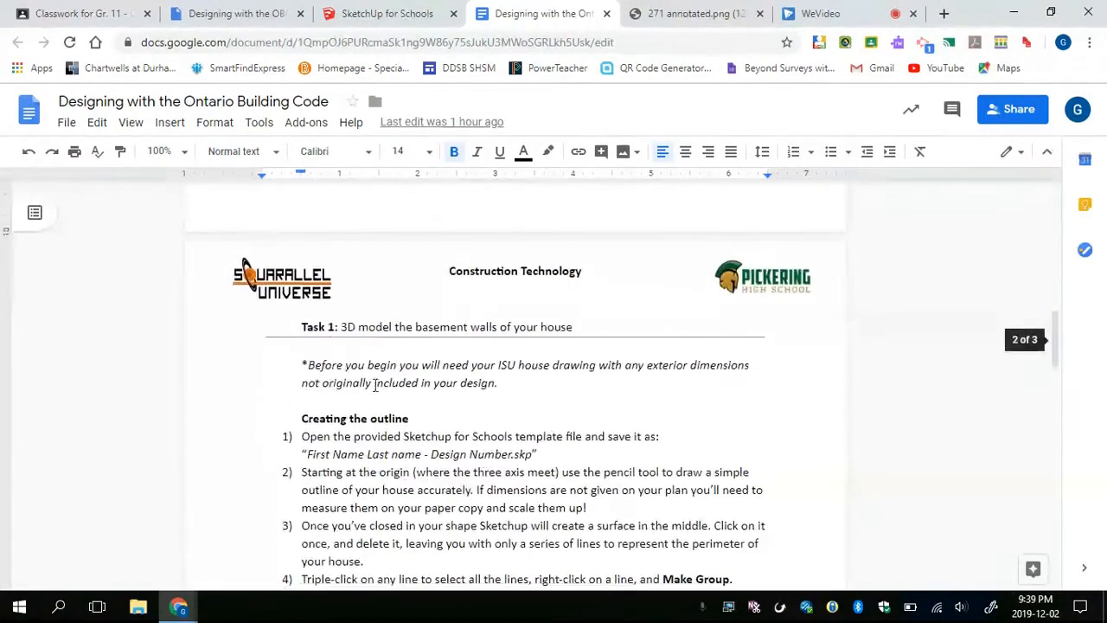
pyautogui.moveTo(309, 365); pyautogui.dragTo(503, 381)
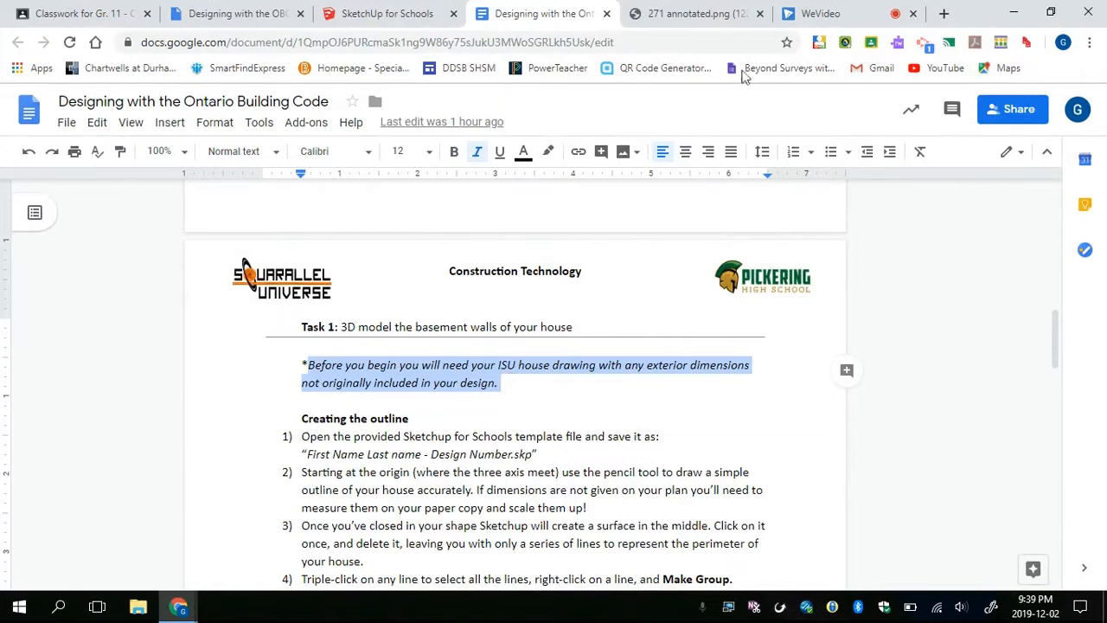
pyautogui.click(710, 24)
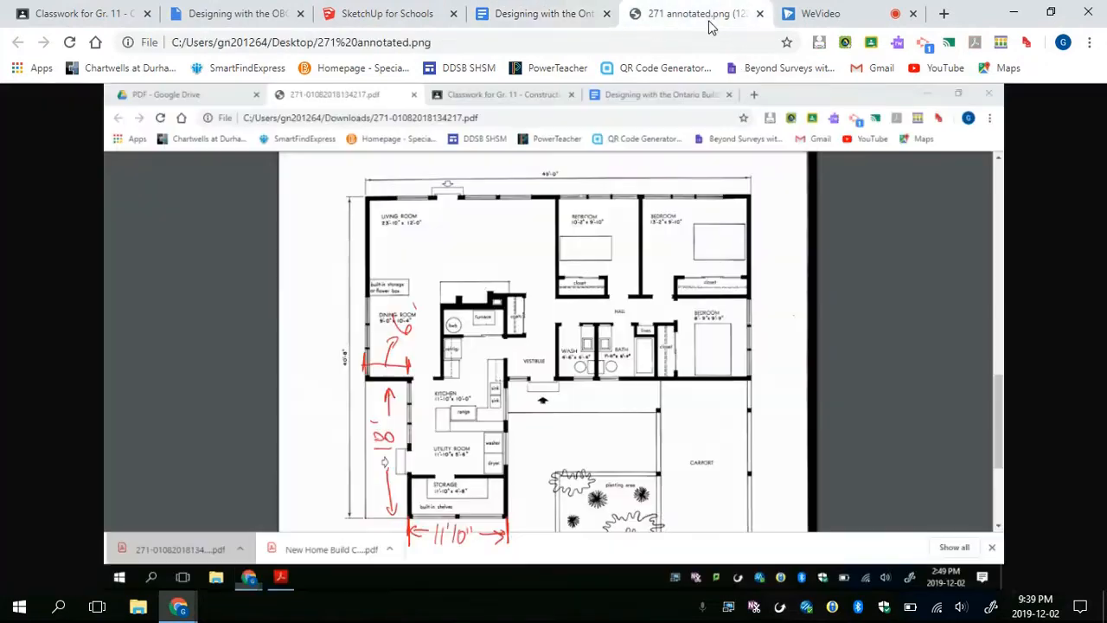
pyautogui.click(405, 327)
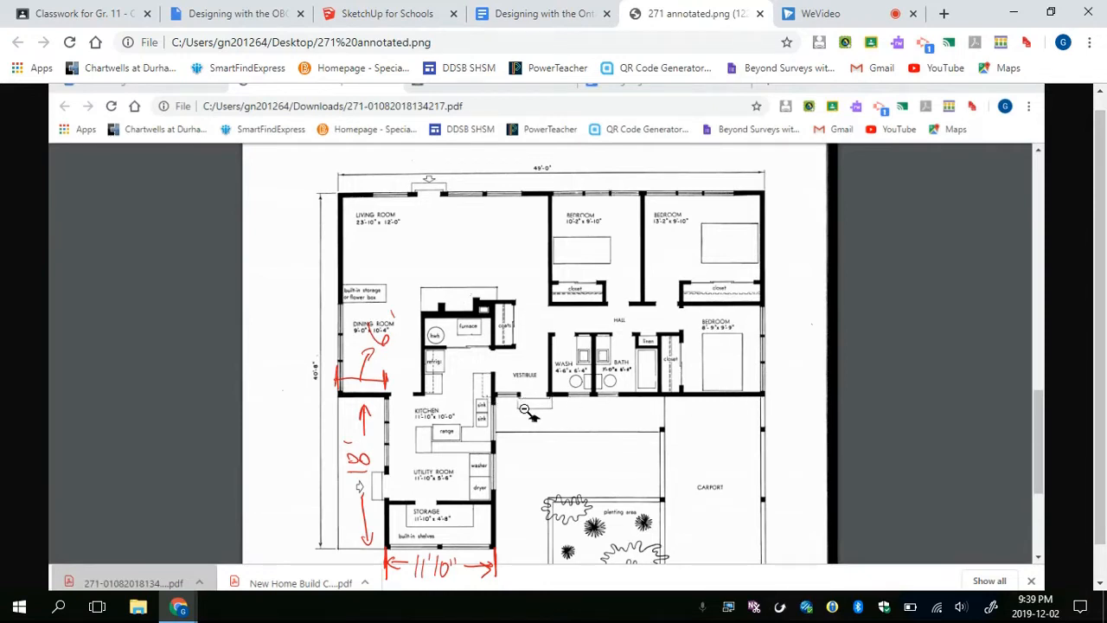
pyautogui.click(375, 16)
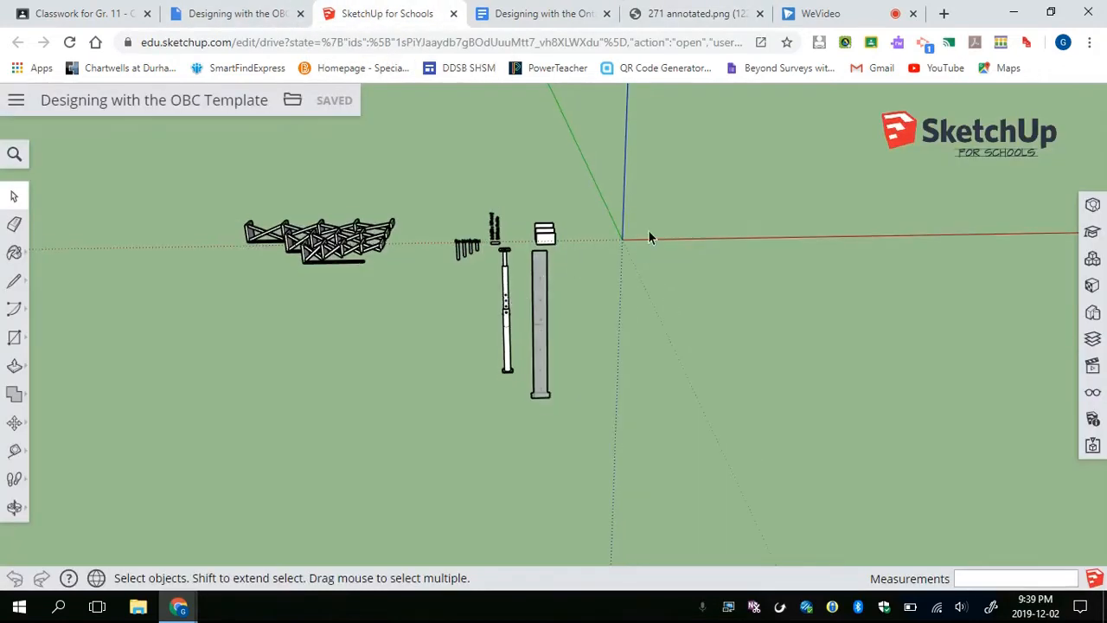
pyautogui.moveTo(650, 238)
pyautogui.mouseDown(button='middle')
pyautogui.moveTo(526, 248)
pyautogui.moveTo(591, 173)
pyautogui.mouseUp(button='middle')
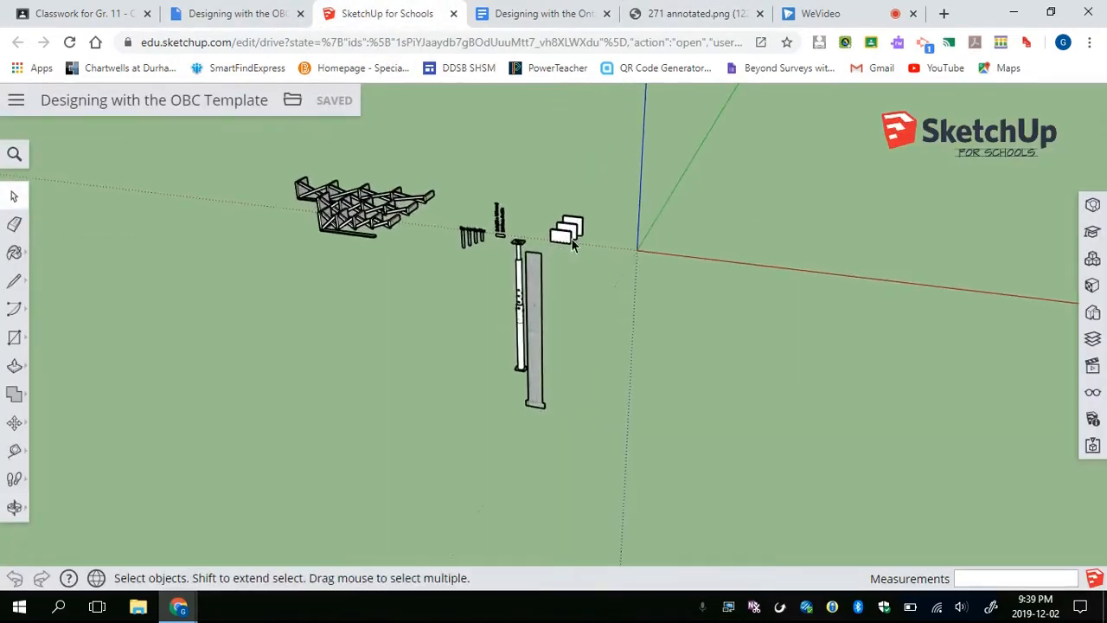
pyautogui.click(539, 14)
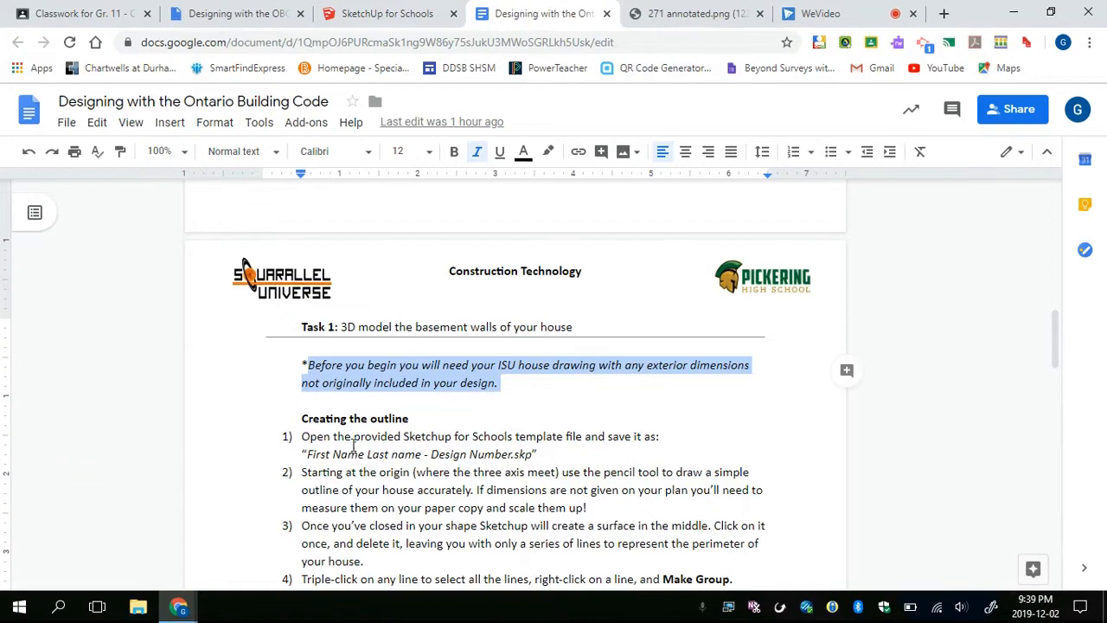
pyautogui.moveTo(326, 447); pyautogui.dragTo(448, 453)
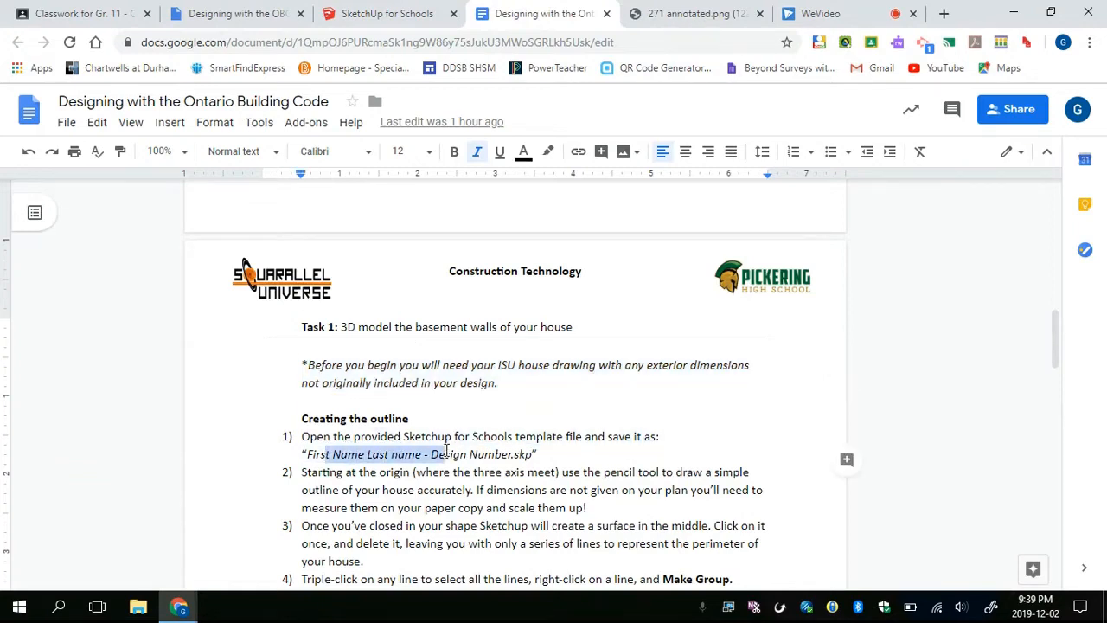
# Close the extra template tab and save the template model to Google Drive as a new file named with the student's first name and 210
pyautogui.click(256, 17)
pyautogui.click(389, 14)
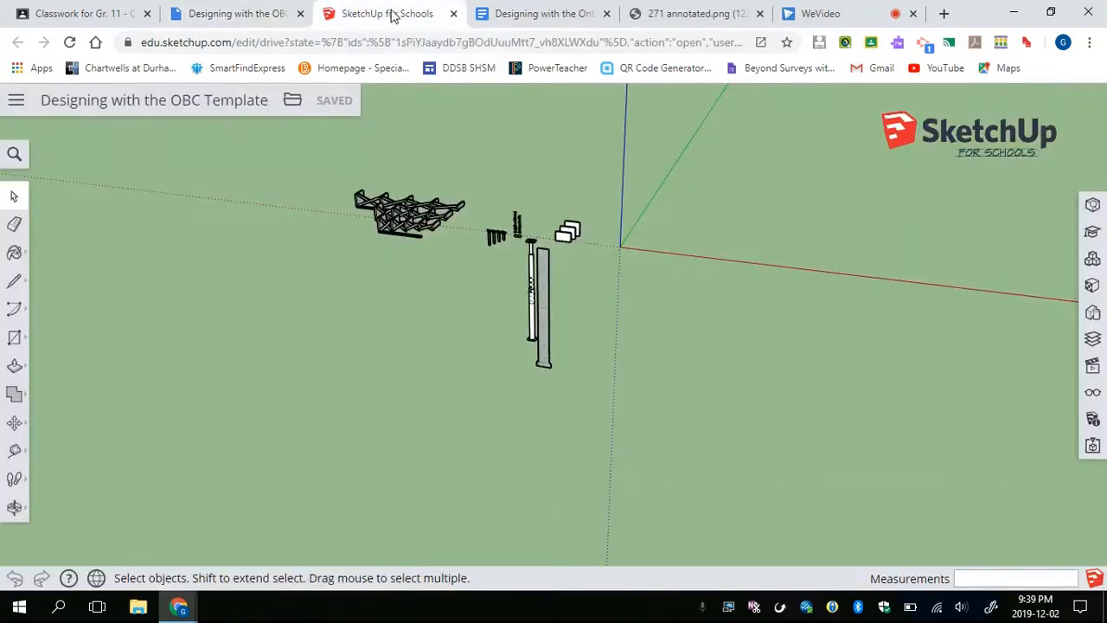
pyautogui.click(301, 14)
pyautogui.click(293, 101)
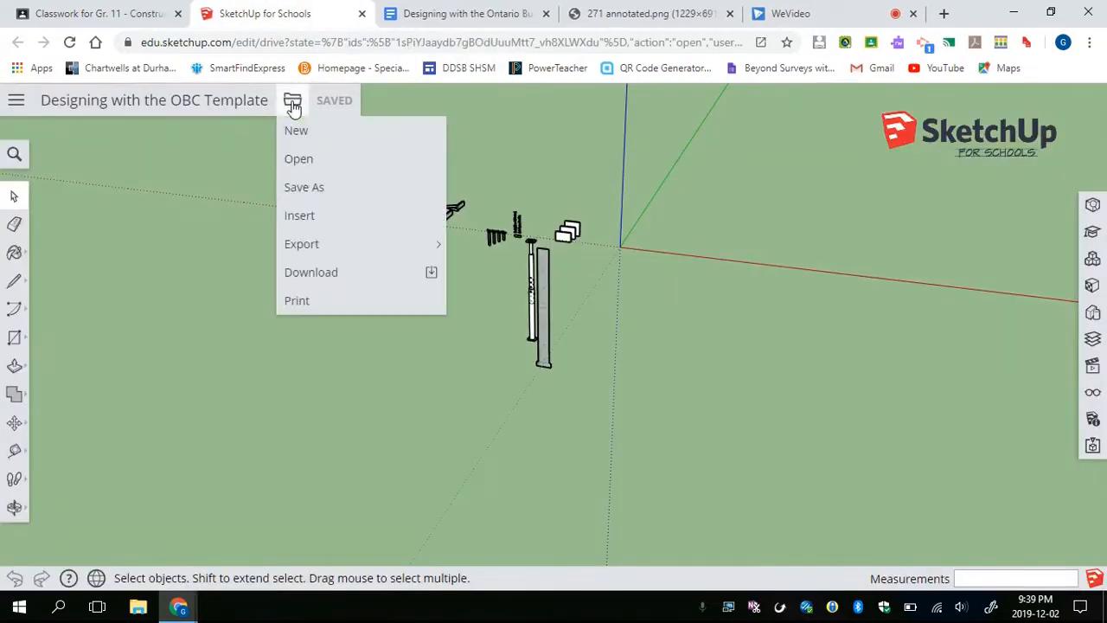
pyautogui.click(304, 187)
pyautogui.tripleClick(516, 333)
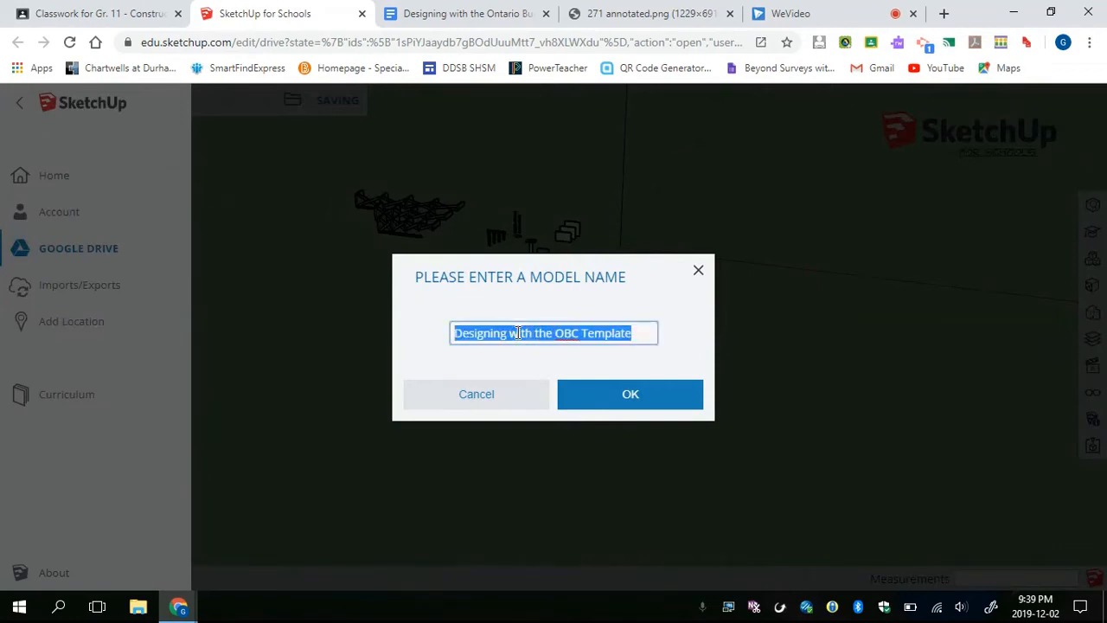
pyautogui.press('BackSpace')
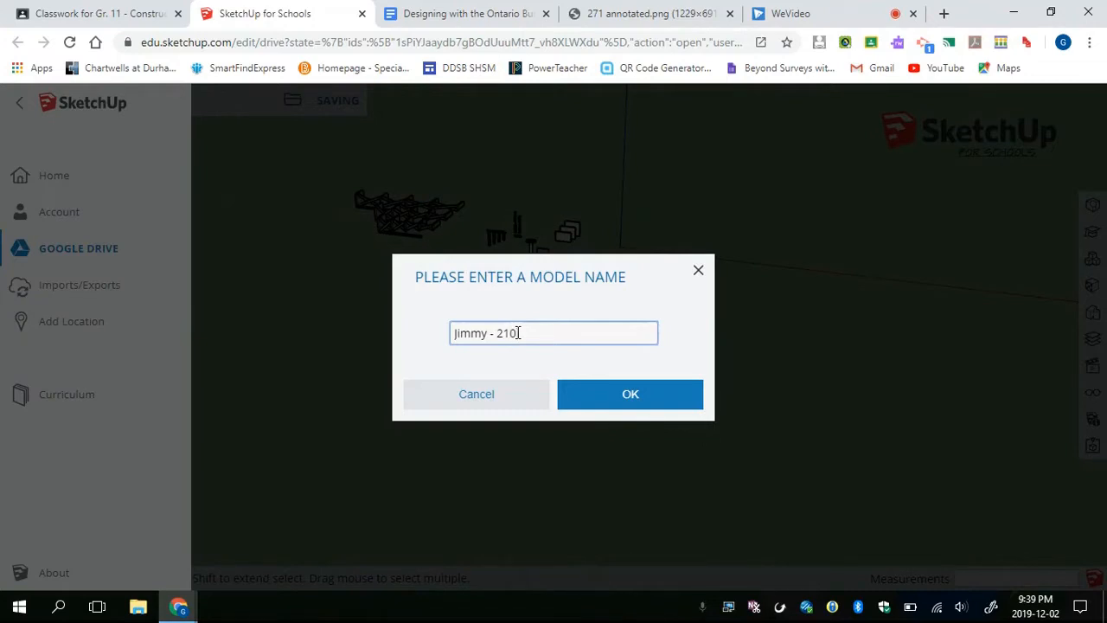
pyautogui.click(582, 391)
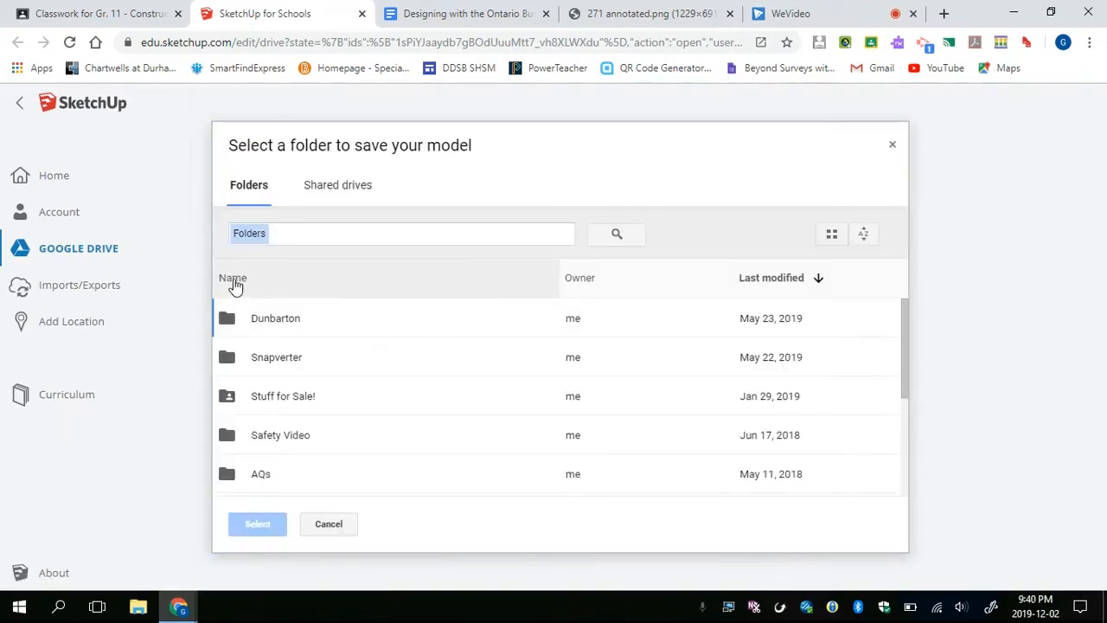
pyautogui.click(237, 281)
pyautogui.click(251, 432)
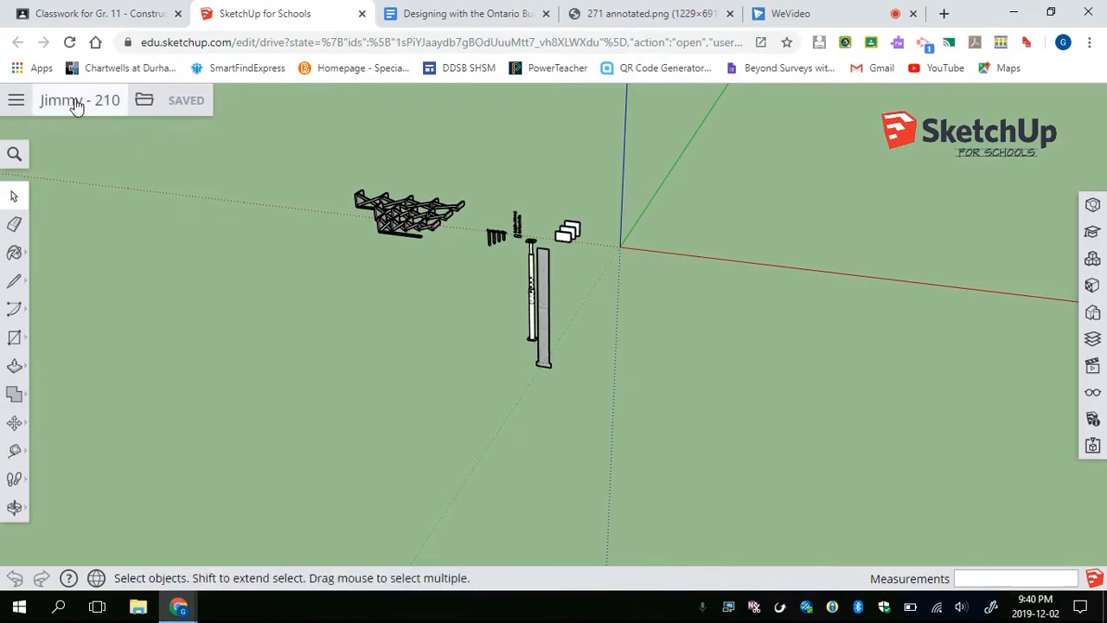
# Consult the annotated floor plan and draw a 6' line from the origin along the red axis
pyautogui.moveTo(634, 251)
pyautogui.mouseDown(button='middle')
pyautogui.moveTo(576, 305)
pyautogui.moveTo(601, 296)
pyautogui.mouseUp(button='middle')
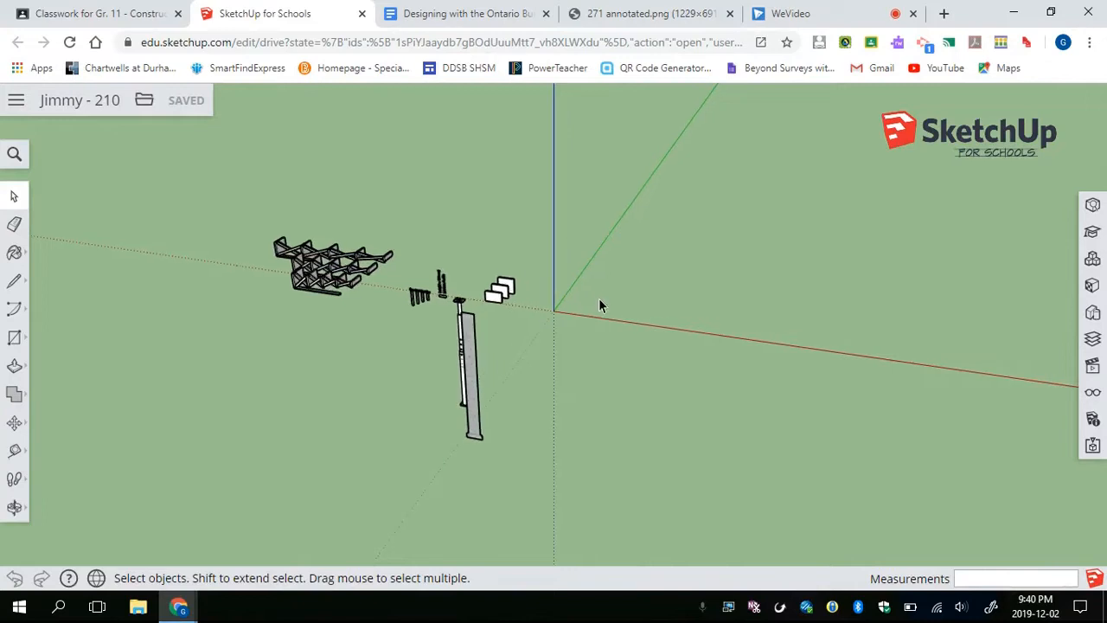
pyautogui.click(617, 14)
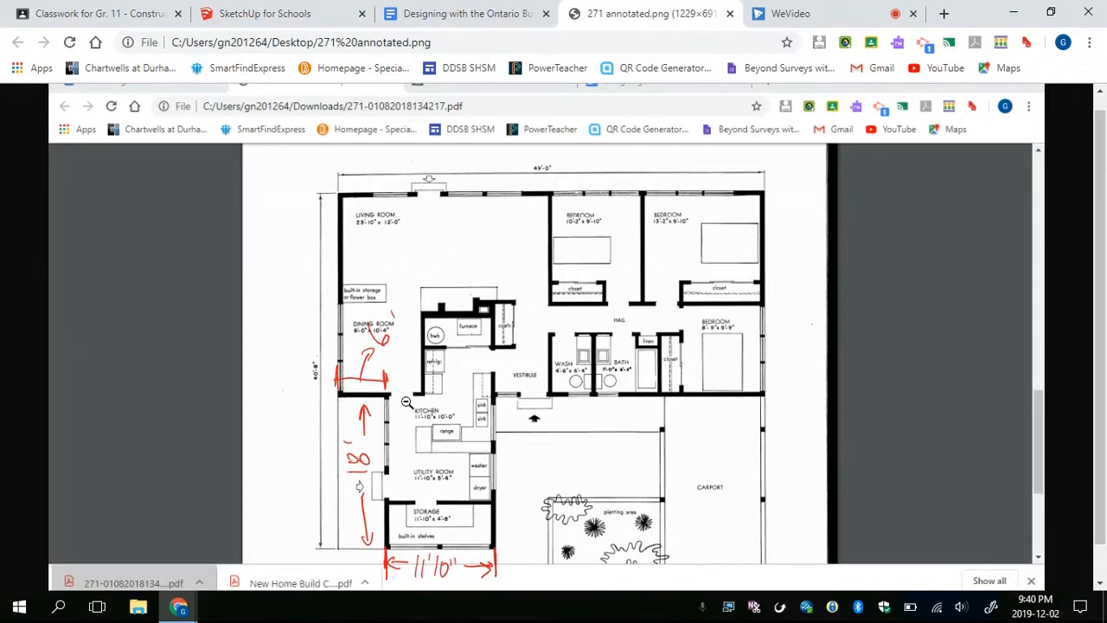
pyautogui.click(338, 15)
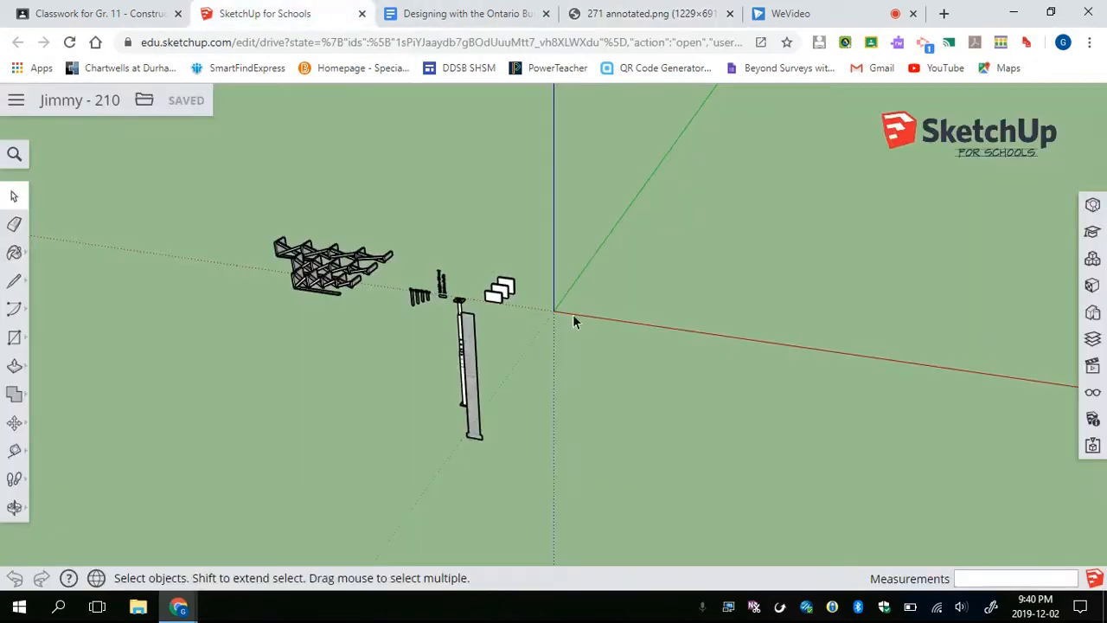
pyautogui.moveTo(581, 311); pyautogui.dragTo(558, 329, button='middle')
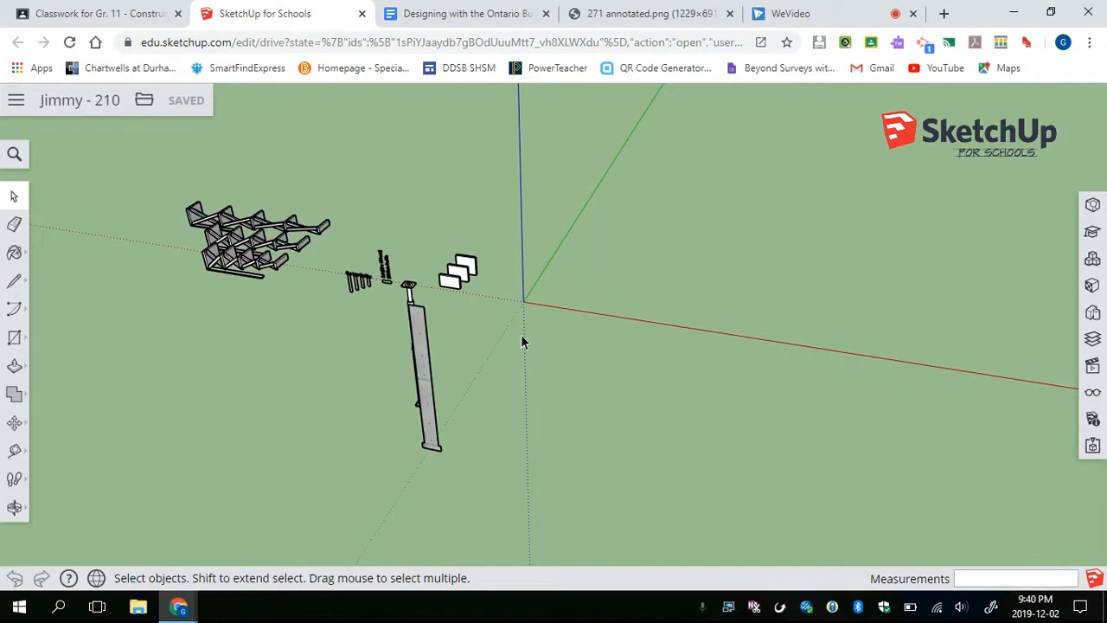
pyautogui.press('l')
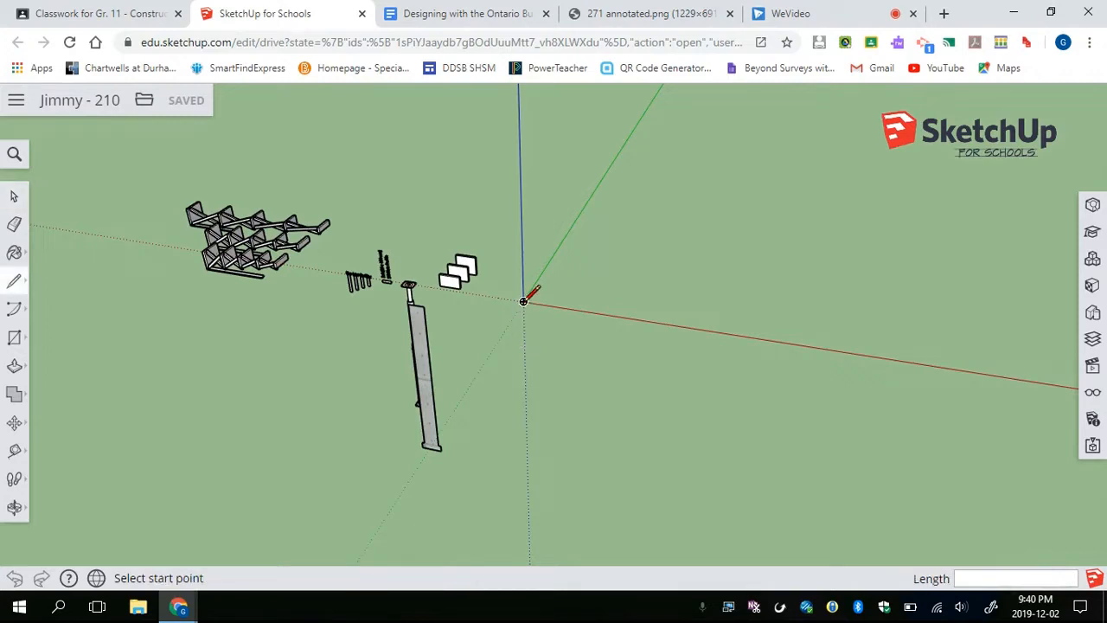
pyautogui.click(524, 301)
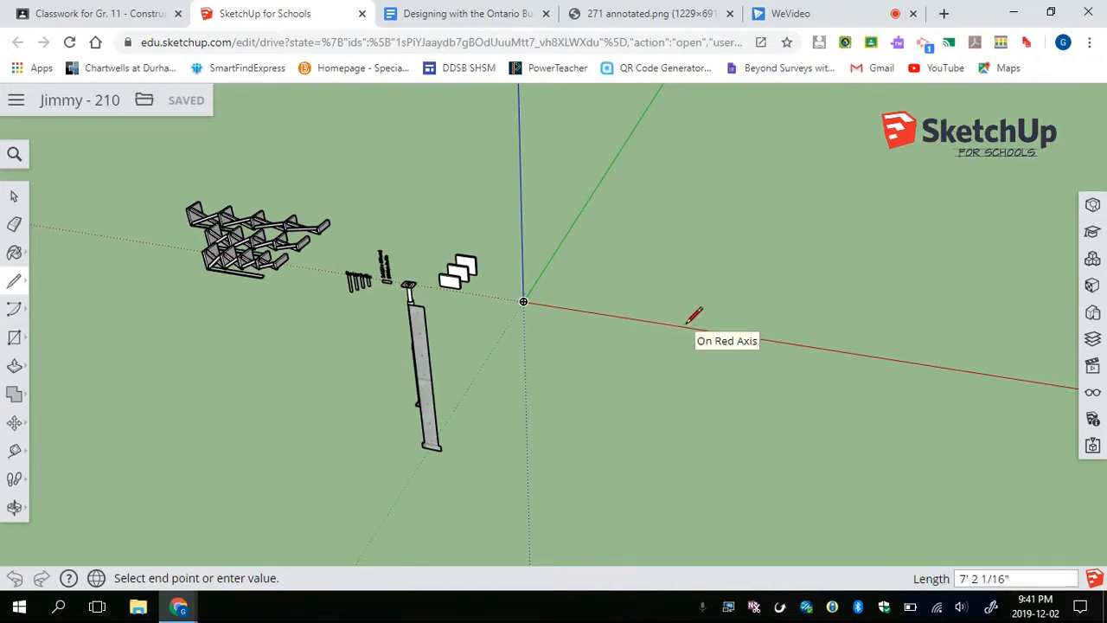
pyautogui.write('6')
pyautogui.press('Return')
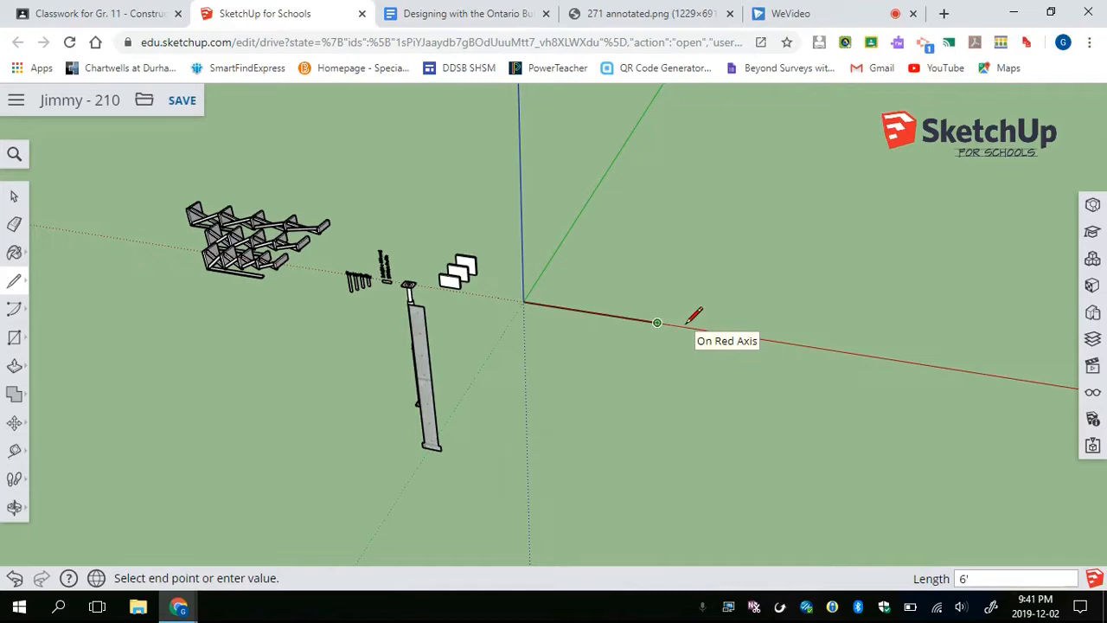
# Check the kitchen wing on the floor plan and draw an 18' line parallel to the green axis from the 6' line's end
pyautogui.click(648, 13)
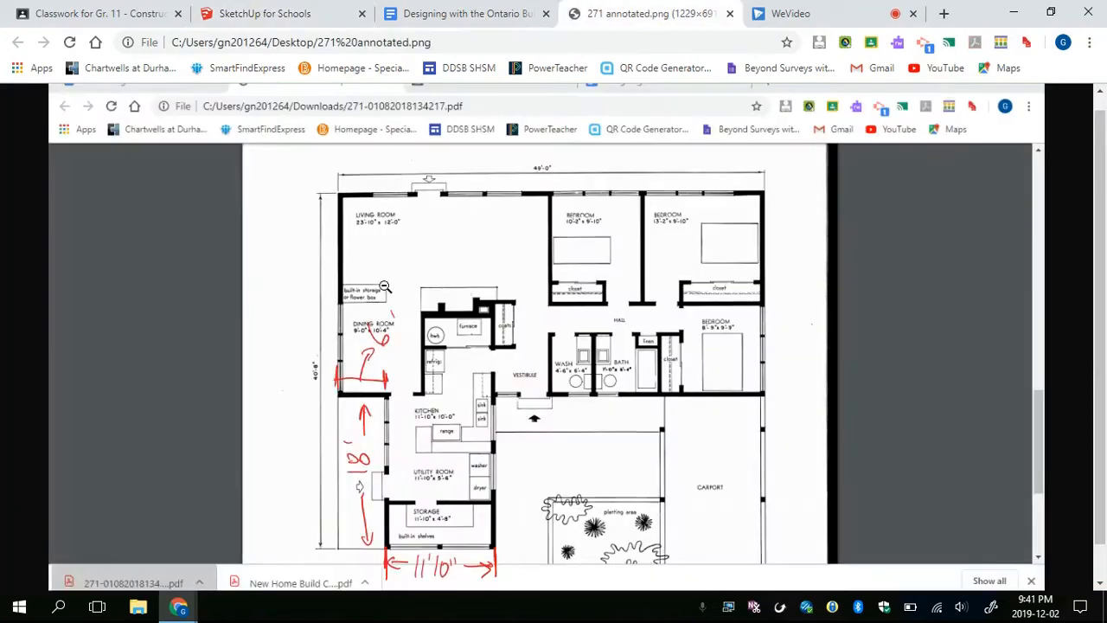
pyautogui.scroll(-1, 385, 356)
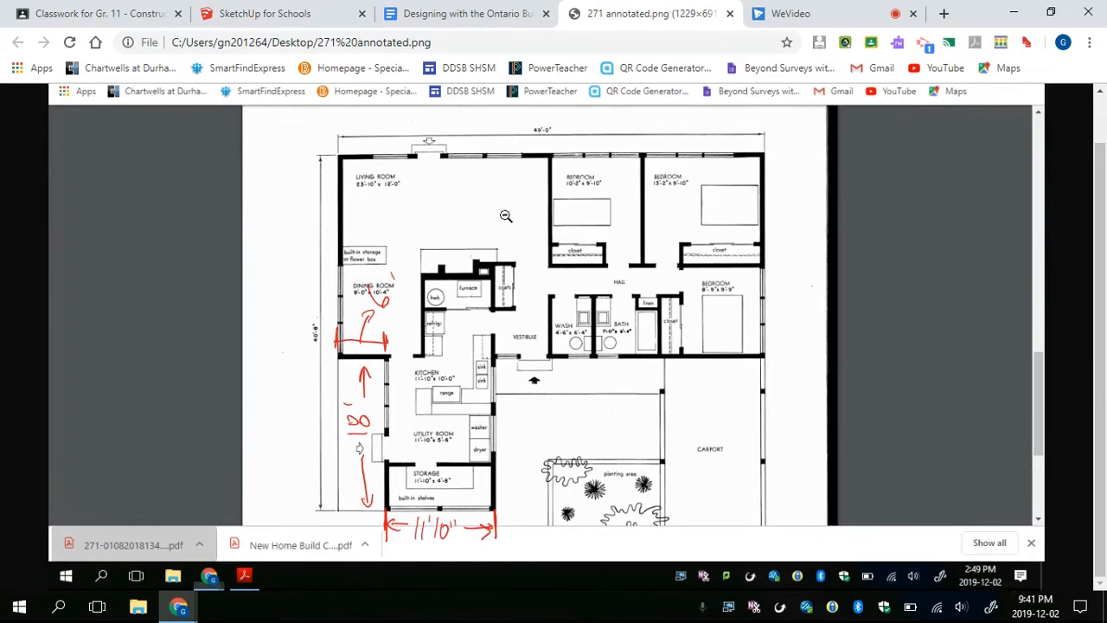
pyautogui.click(289, 13)
pyautogui.click(657, 323)
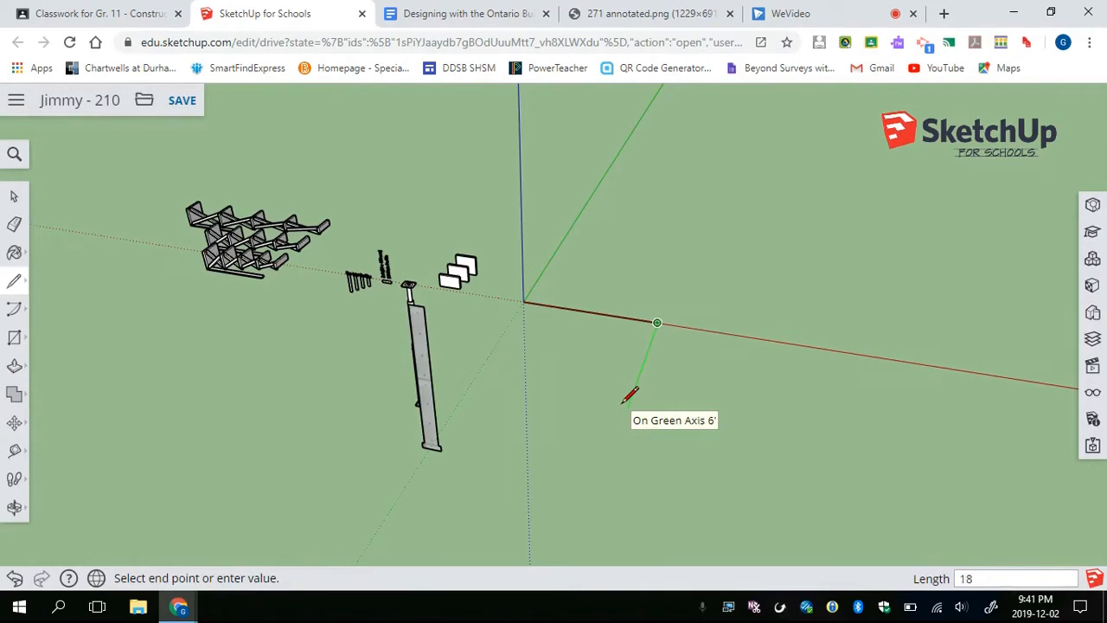
pyautogui.press('Return')
# Continue the outline from the 18' line's end with an 11'10" line parallel to the red axis
pyautogui.scroll(-2, 622, 404)
pyautogui.keyDown('shift'); pyautogui.moveTo(644, 431); pyautogui.dragTo(616, 261, button='middle'); pyautogui.keyUp('shift')
pyautogui.moveTo(629, 338)
pyautogui.mouseDown(button='middle')
pyautogui.moveTo(702, 390)
pyautogui.moveTo(729, 375)
pyautogui.mouseUp(button='middle')
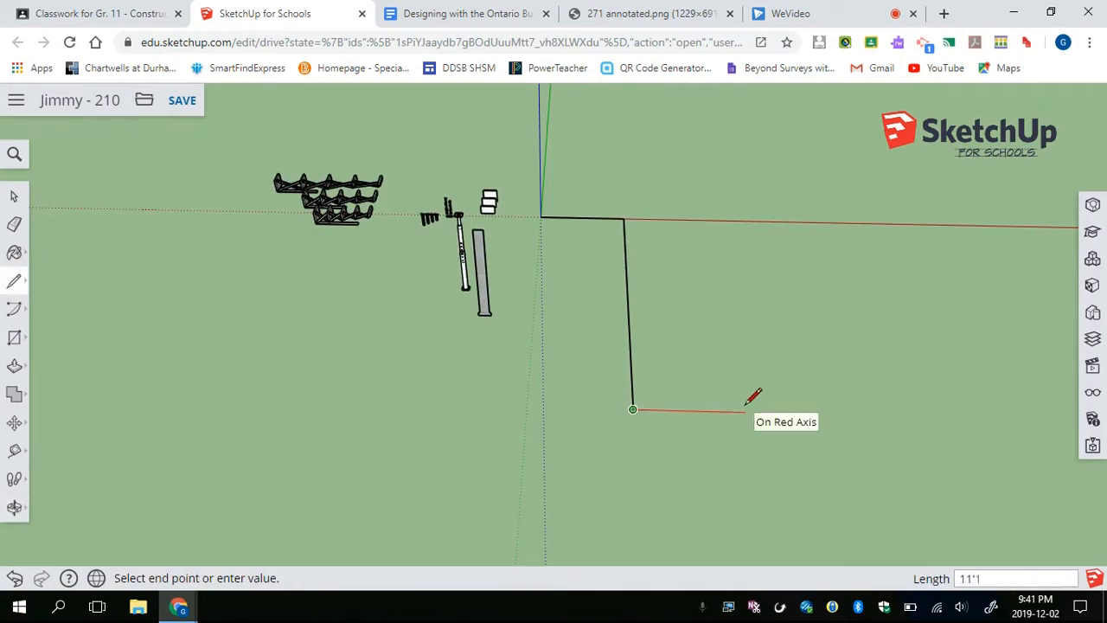
pyautogui.click(844, 415)
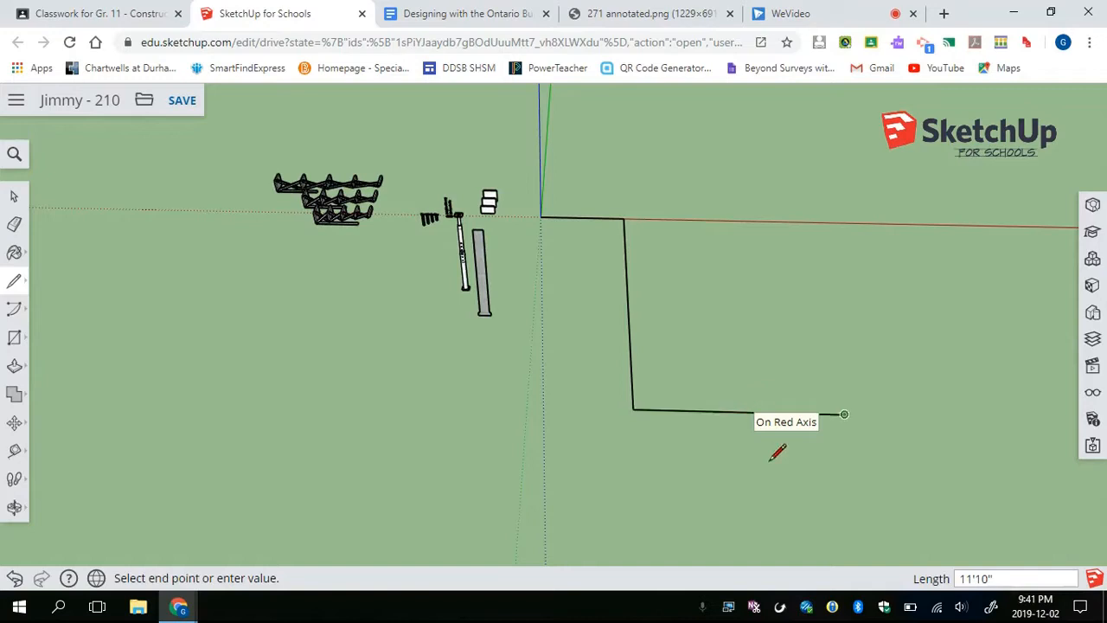
# Draw the kitchen wing's other side parallel to the green axis, ending in line with the 6' line's corner on the red axis
pyautogui.click(647, 13)
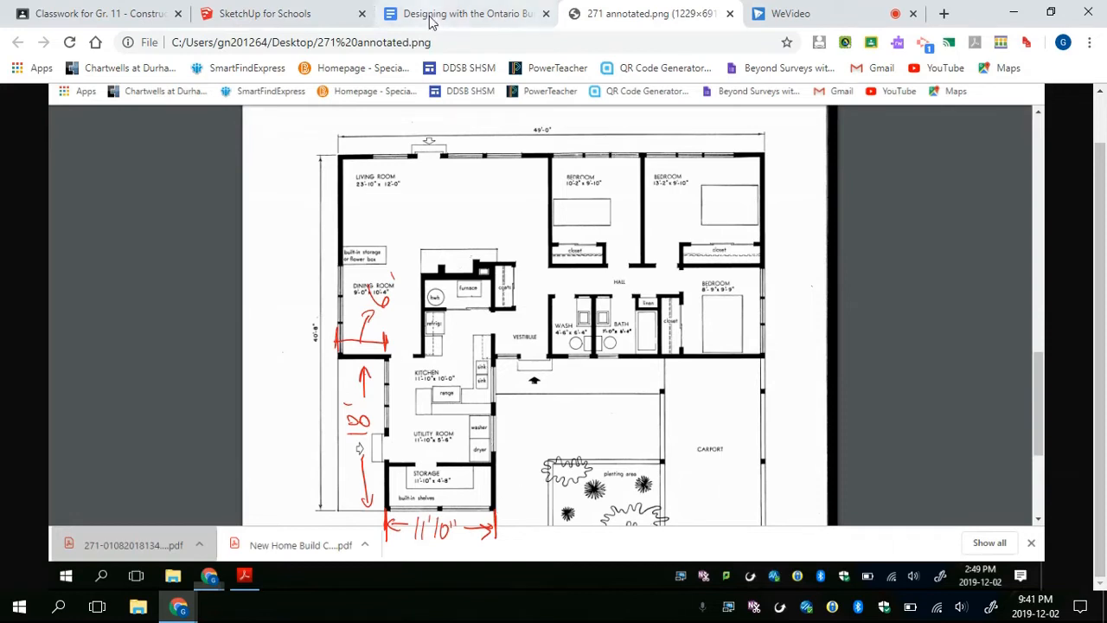
pyautogui.click(324, 18)
pyautogui.moveTo(844, 283)
pyautogui.mouseDown(button='middle')
pyautogui.moveTo(649, 317)
pyautogui.moveTo(502, 317)
pyautogui.moveTo(677, 389)
pyautogui.moveTo(696, 320)
pyautogui.mouseUp(button='middle')
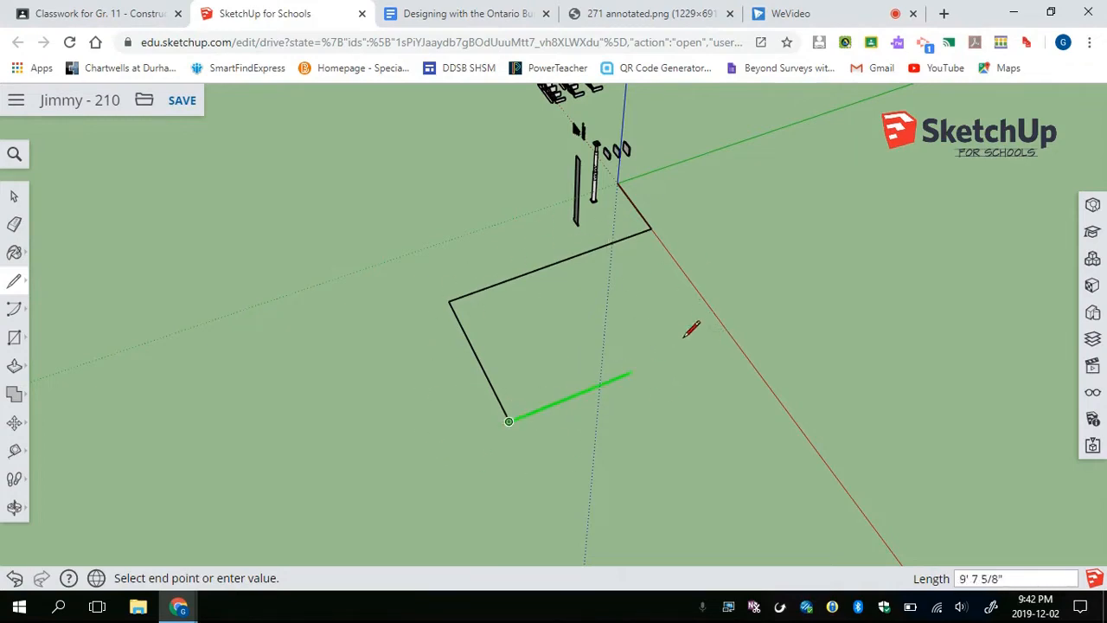
pyautogui.click(653, 225)
pyautogui.moveTo(732, 366)
pyautogui.mouseDown(button='middle')
pyautogui.moveTo(1025, 487)
pyautogui.moveTo(724, 278)
pyautogui.moveTo(606, 328)
pyautogui.moveTo(662, 351)
pyautogui.mouseUp(button='middle')
pyautogui.press('space')
# Extend the storage wall line to the green axis and draw a 40'8" line from there along the green axis for the house's full depth
pyautogui.click(602, 13)
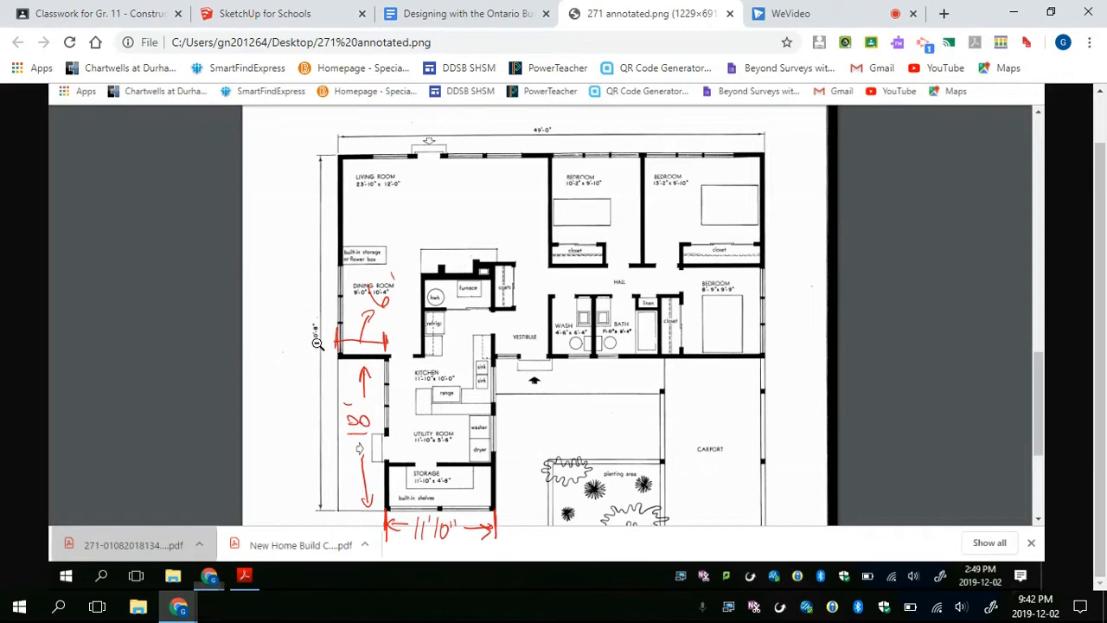
pyautogui.click(279, 14)
pyautogui.press('l')
pyautogui.click(457, 401)
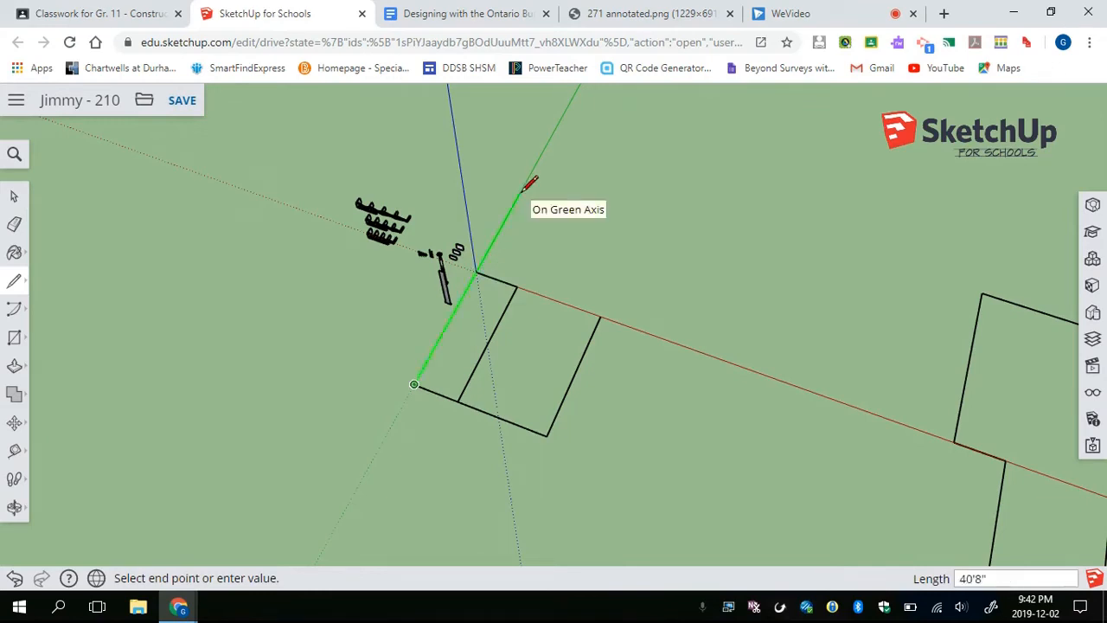
pyautogui.click(524, 189)
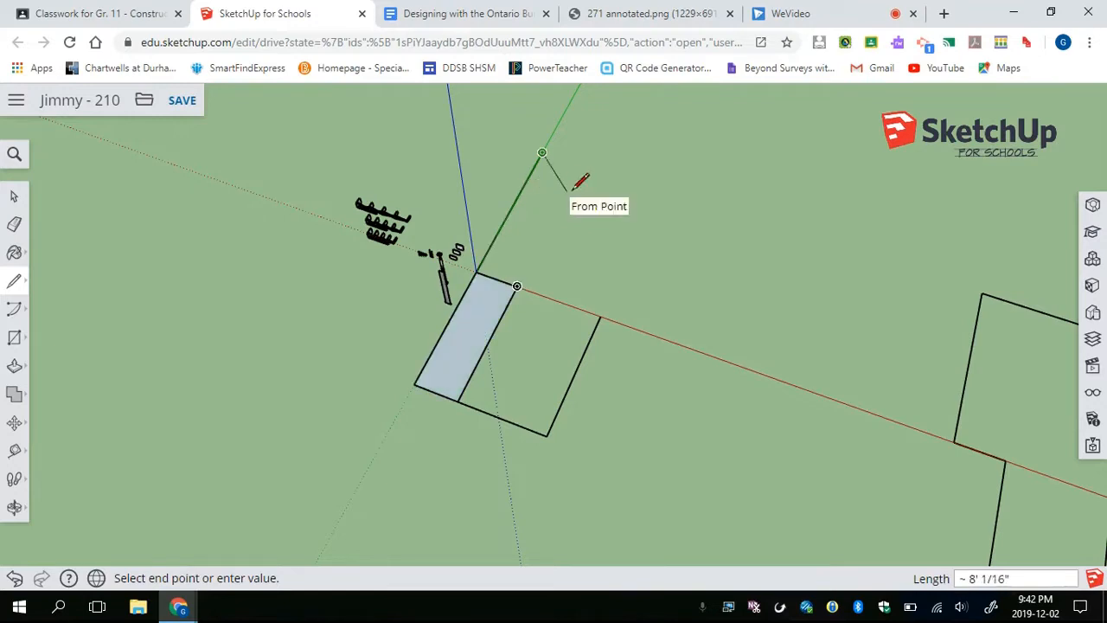
# Draw the 49' rear wall line parallel to the red axis and trace the remaining sides back to the kitchen wing's corner on that axis
pyautogui.click(627, 15)
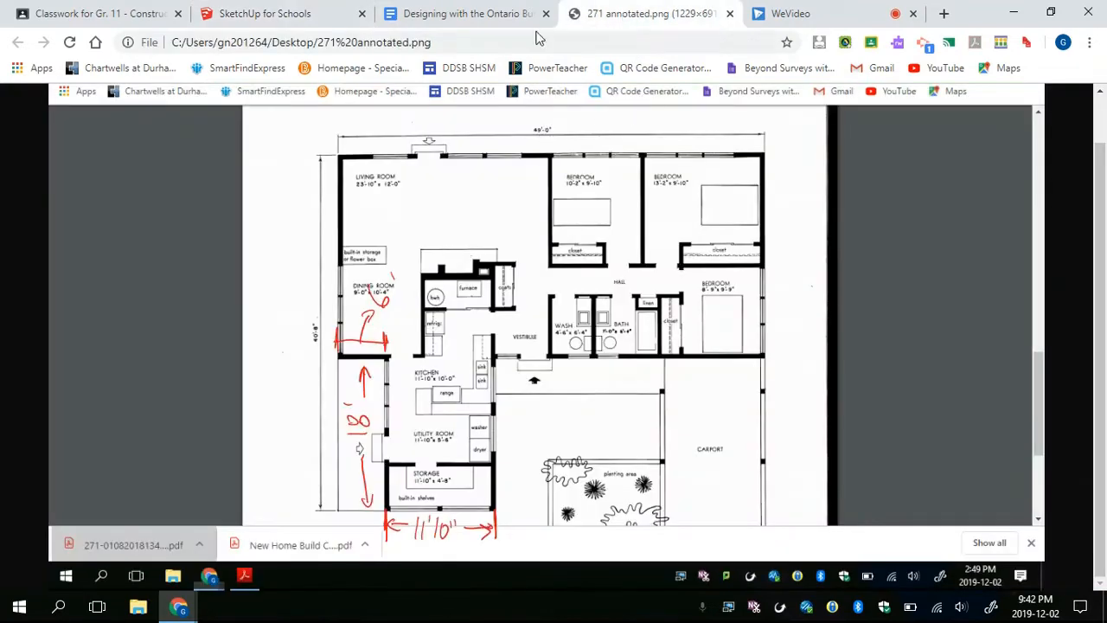
pyautogui.click(317, 16)
pyautogui.click(542, 153)
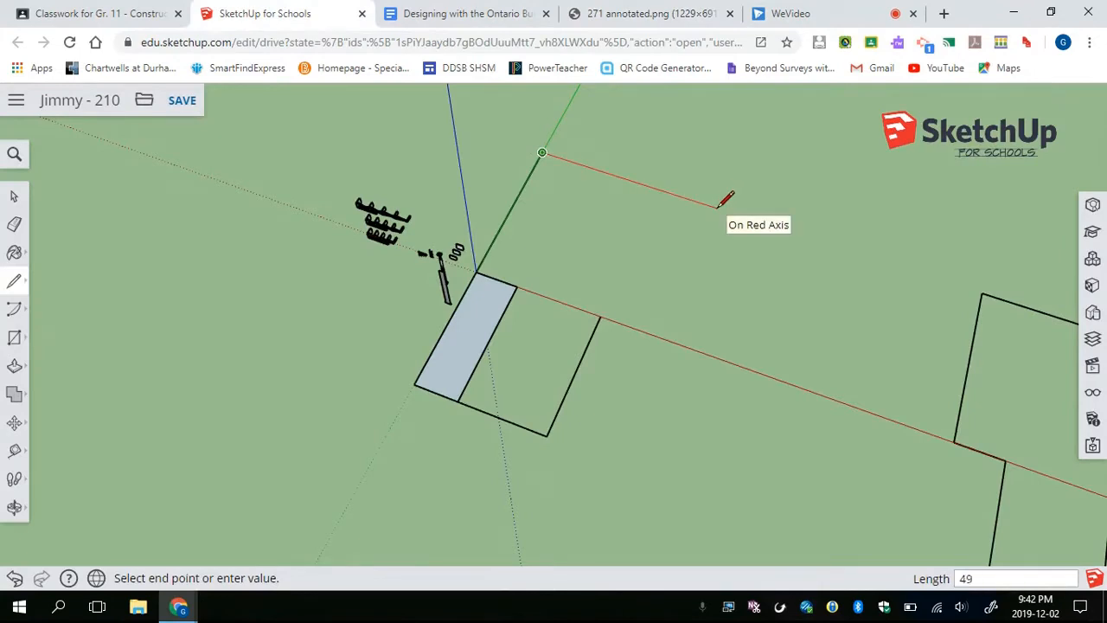
pyautogui.press('Return')
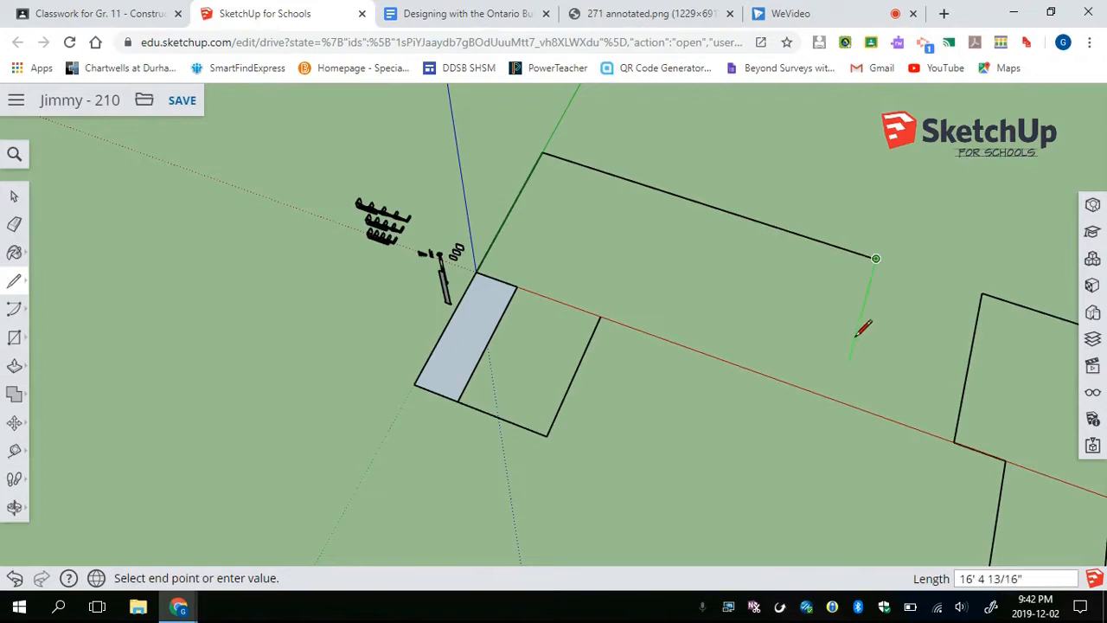
pyautogui.click(602, 315)
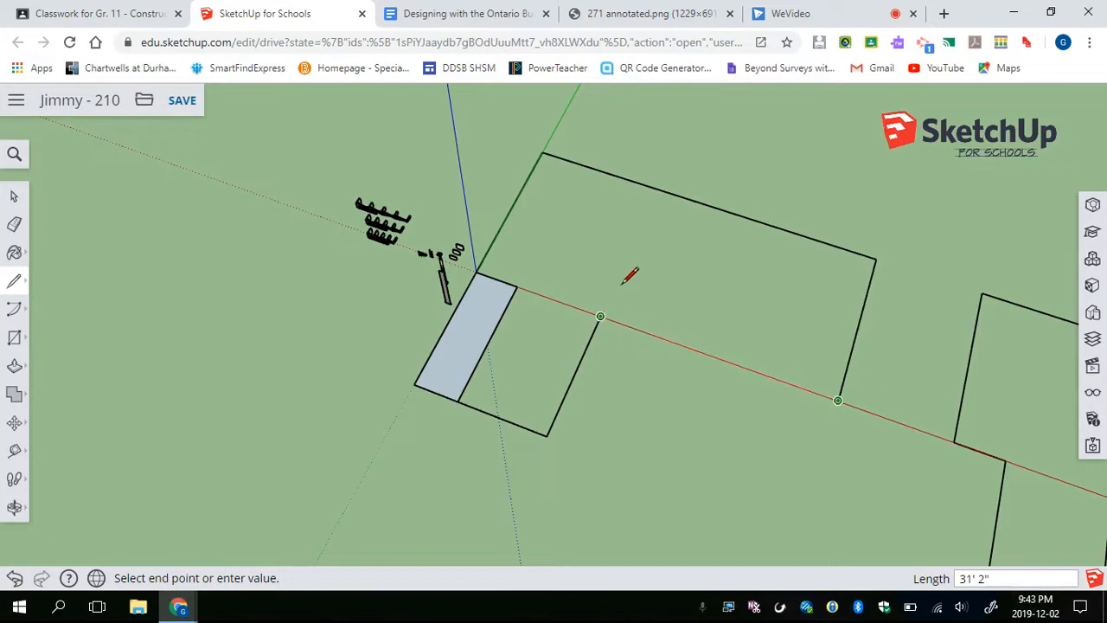
# Close the outline with a 31'2" line along the red axis and erase the extra storage edges beside the kitchen wing
pyautogui.click(603, 315)
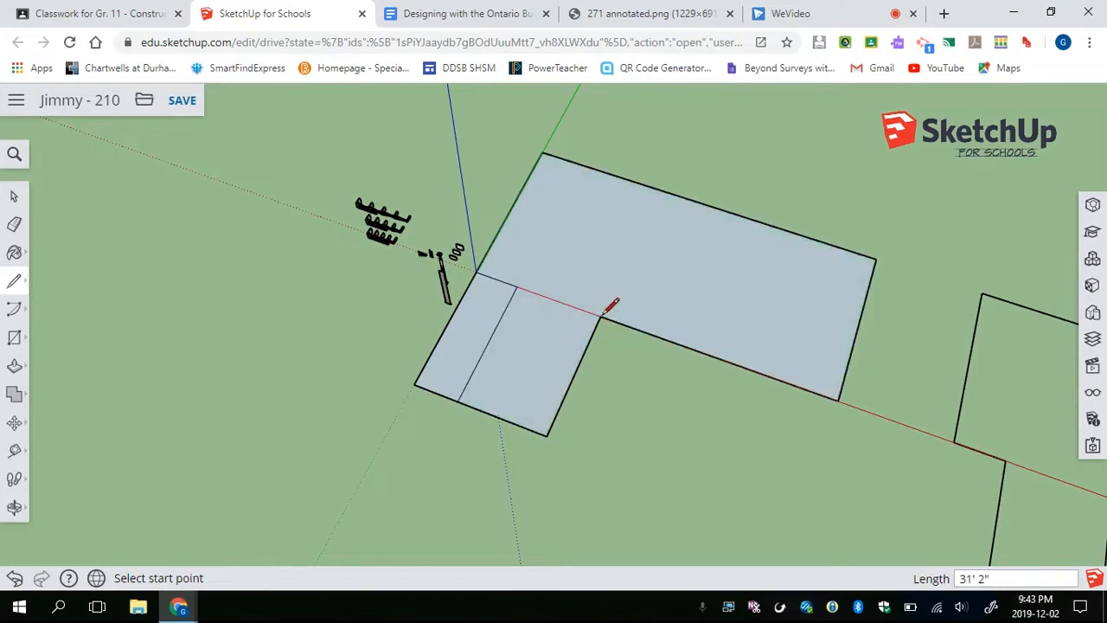
pyautogui.press('space')
pyautogui.moveTo(489, 366)
pyautogui.mouseDown(button='middle')
pyautogui.moveTo(492, 403)
pyautogui.moveTo(477, 407)
pyautogui.mouseUp(button='middle')
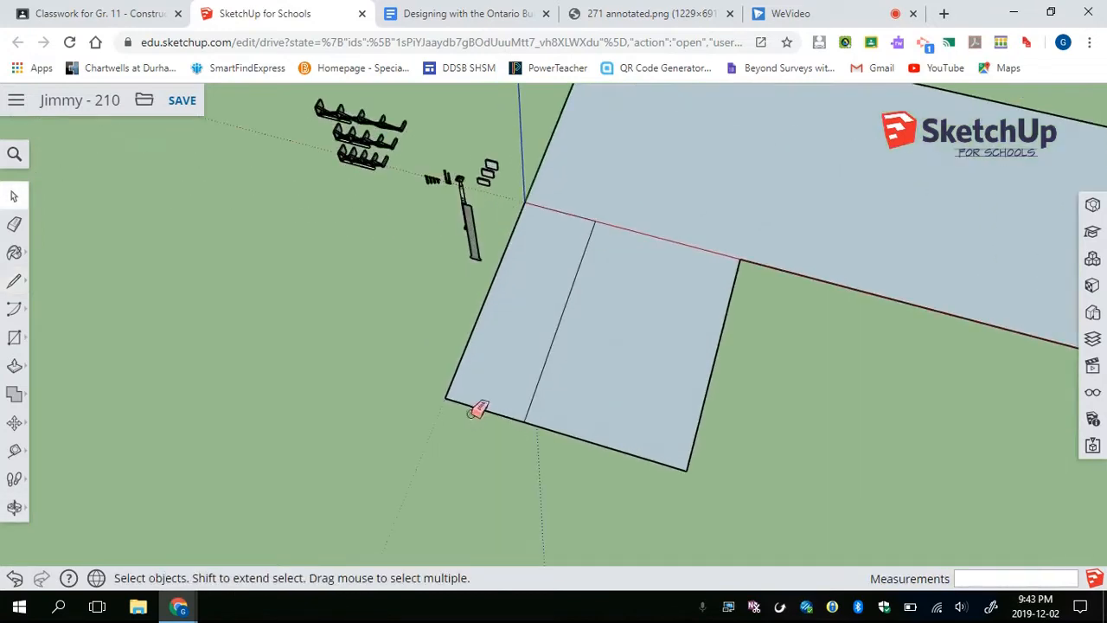
pyautogui.press('e')
pyautogui.moveTo(447, 392); pyautogui.dragTo(447, 386)
pyautogui.press('space')
pyautogui.moveTo(471, 378); pyautogui.dragTo(570, 318, button='middle')
pyautogui.press('l')
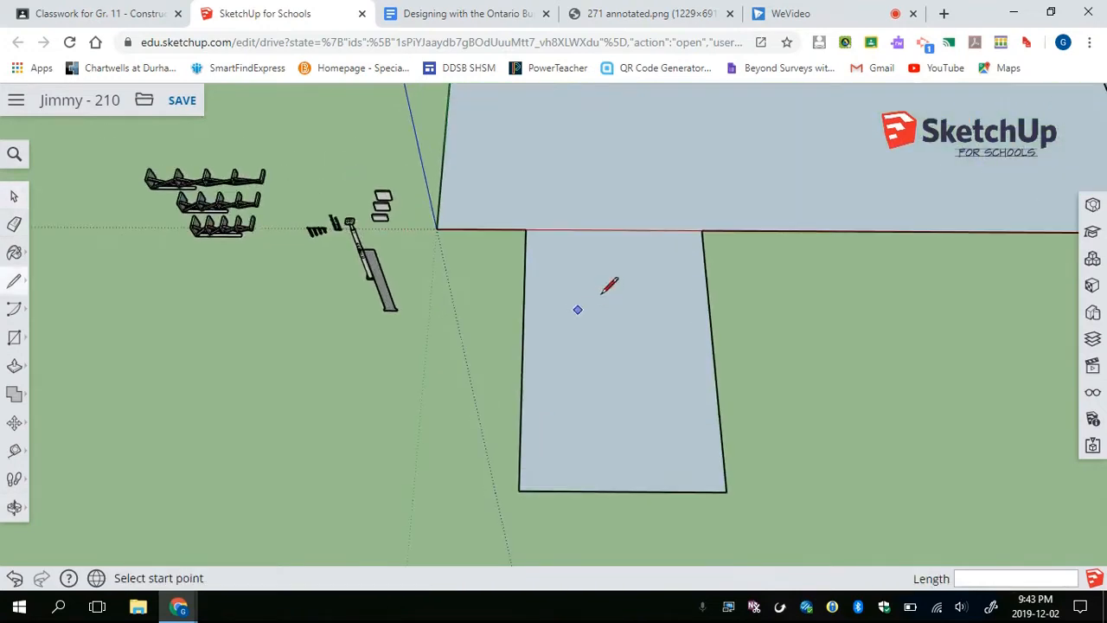
# Undo the erasing of the storage edges and the closing line along the red axis
pyautogui.scroll(-2, 723, 285)
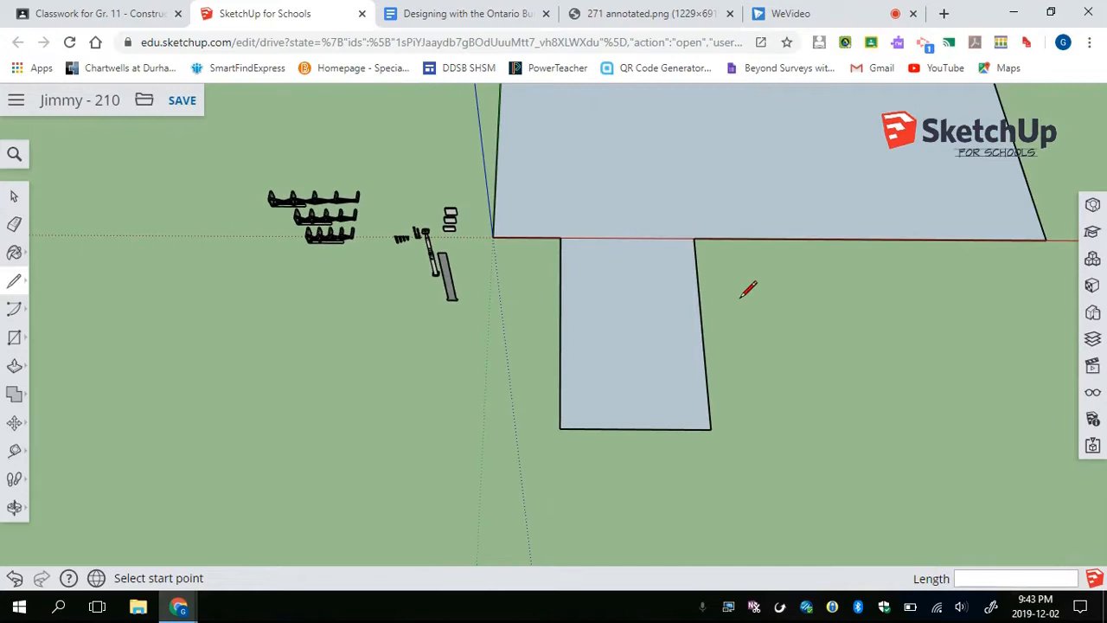
pyautogui.press('space')
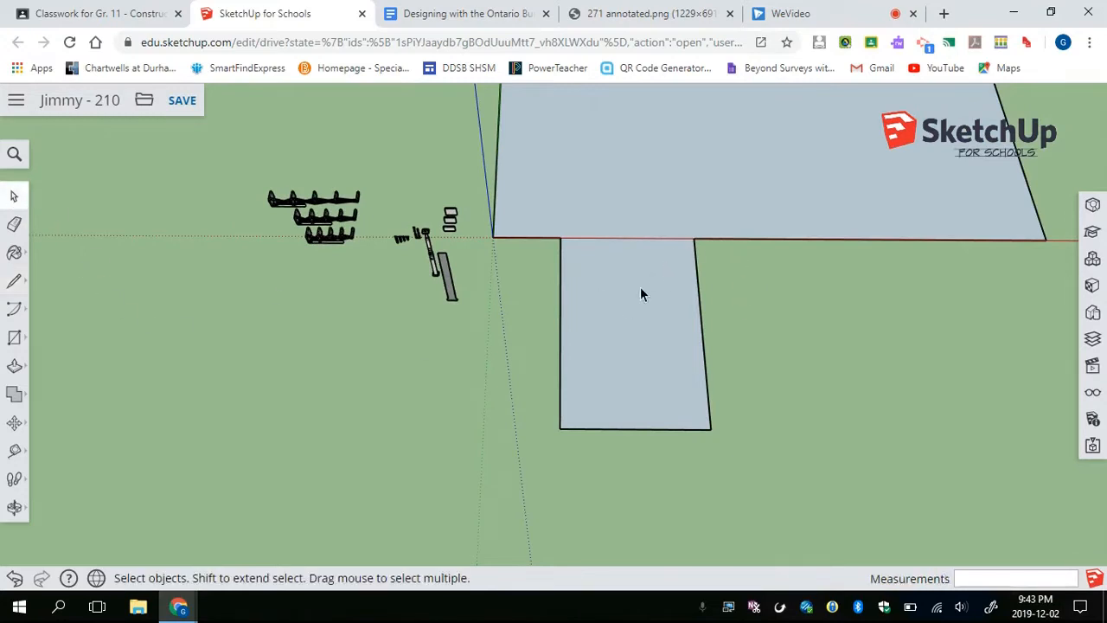
pyautogui.moveTo(671, 278); pyautogui.dragTo(590, 299, button='middle')
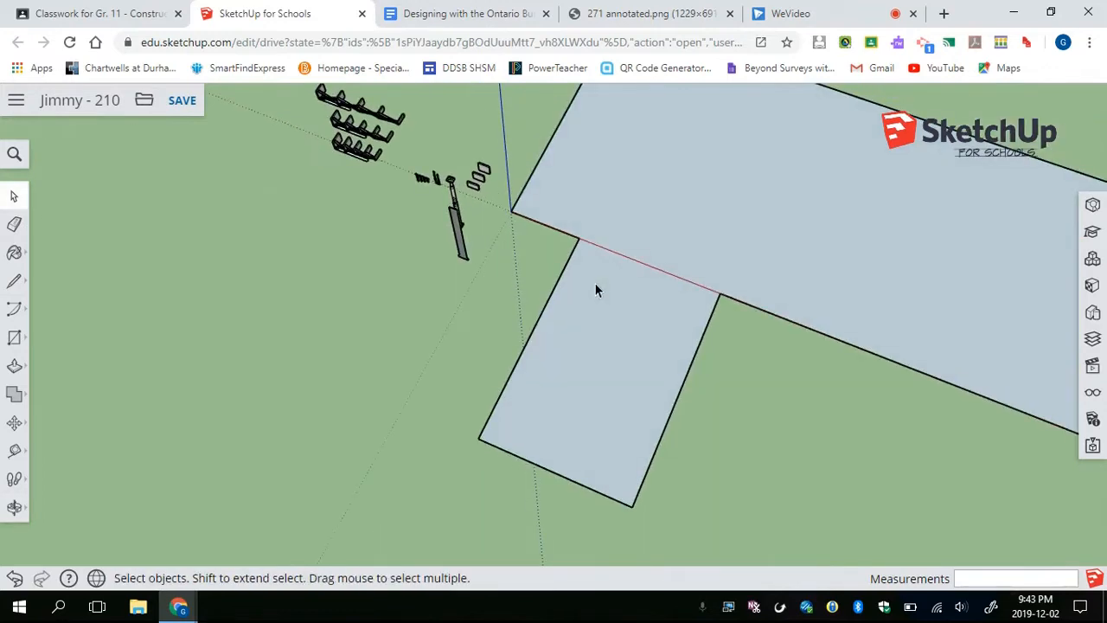
pyautogui.scroll(-1, 595, 289)
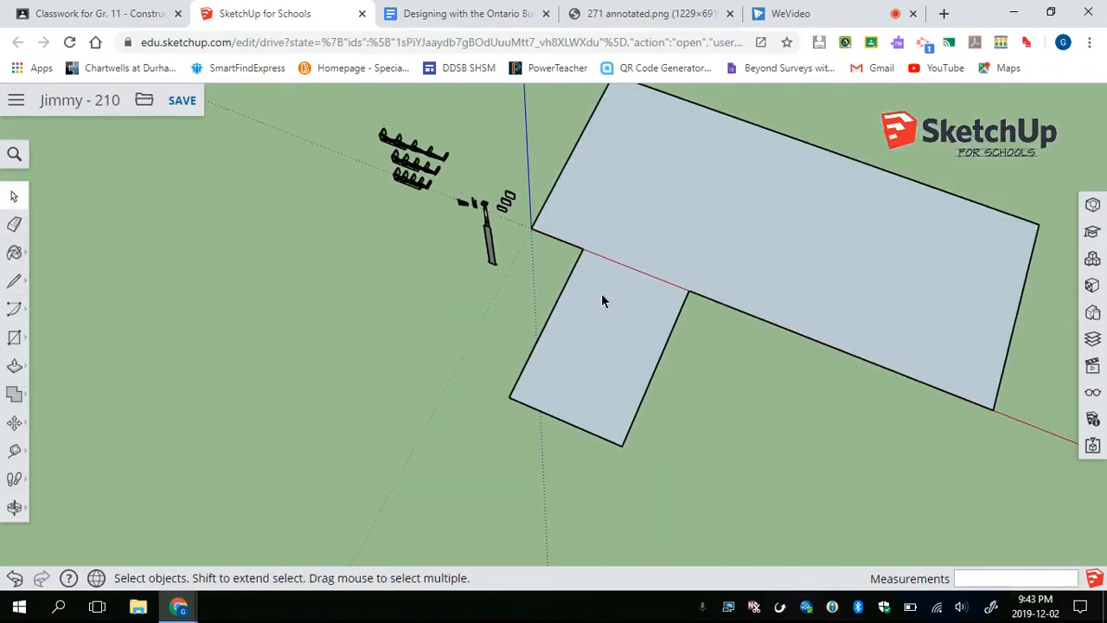
pyautogui.hotkey('ctrl', 'z')
pyautogui.hotkey('ctrl', 'z')
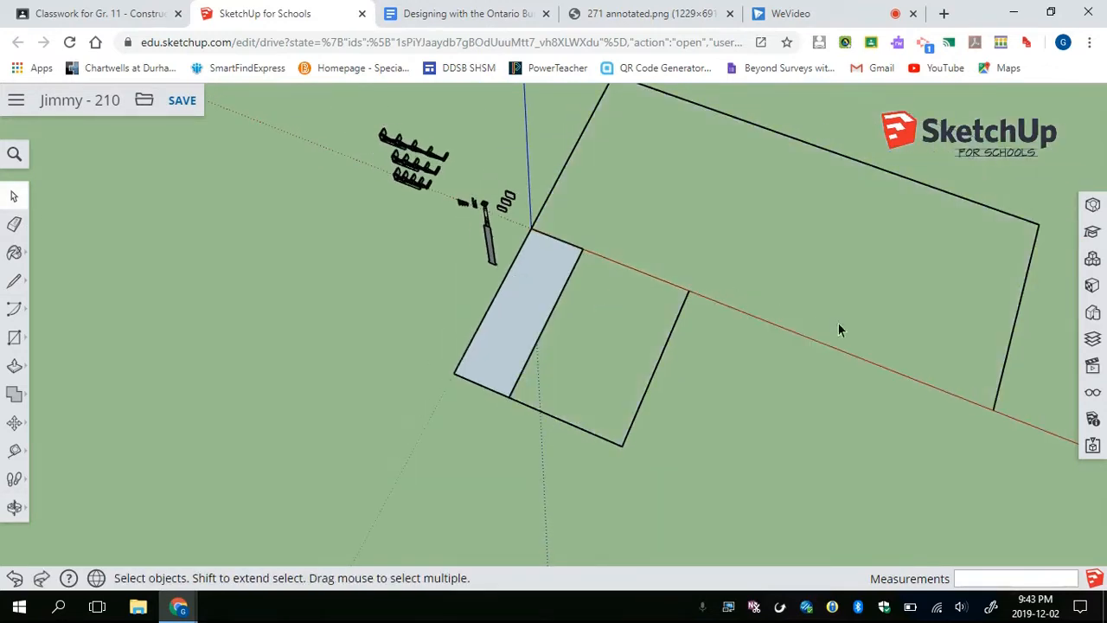
# Draw the 31'2" closing line along the red axis from the far side wall's end to the kitchen wing's corner
pyautogui.press('l')
pyautogui.click(993, 407)
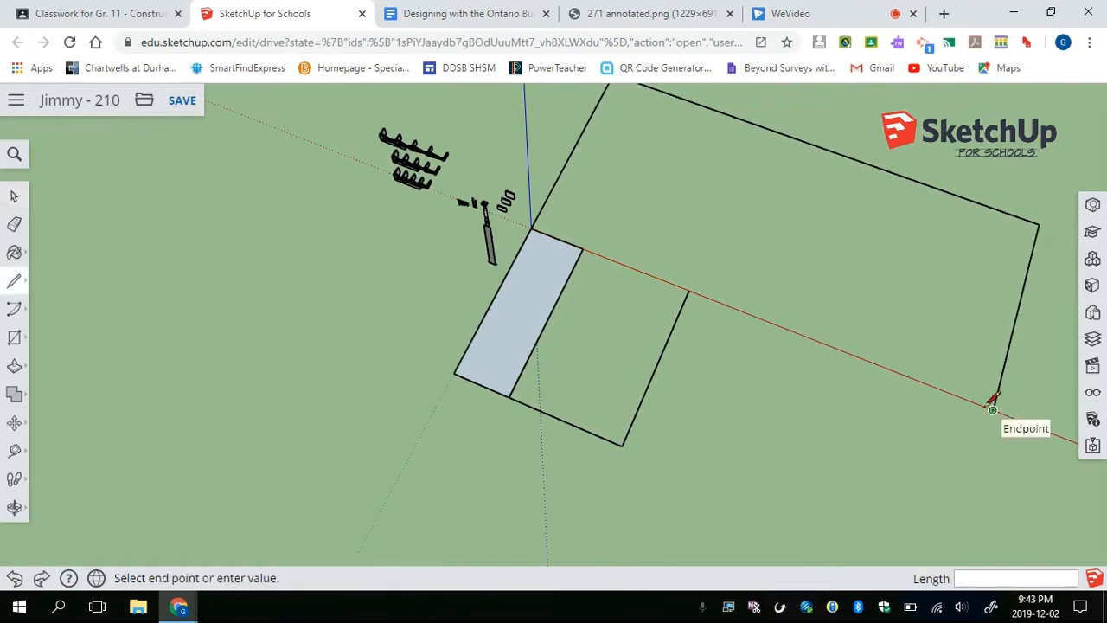
pyautogui.click(688, 291)
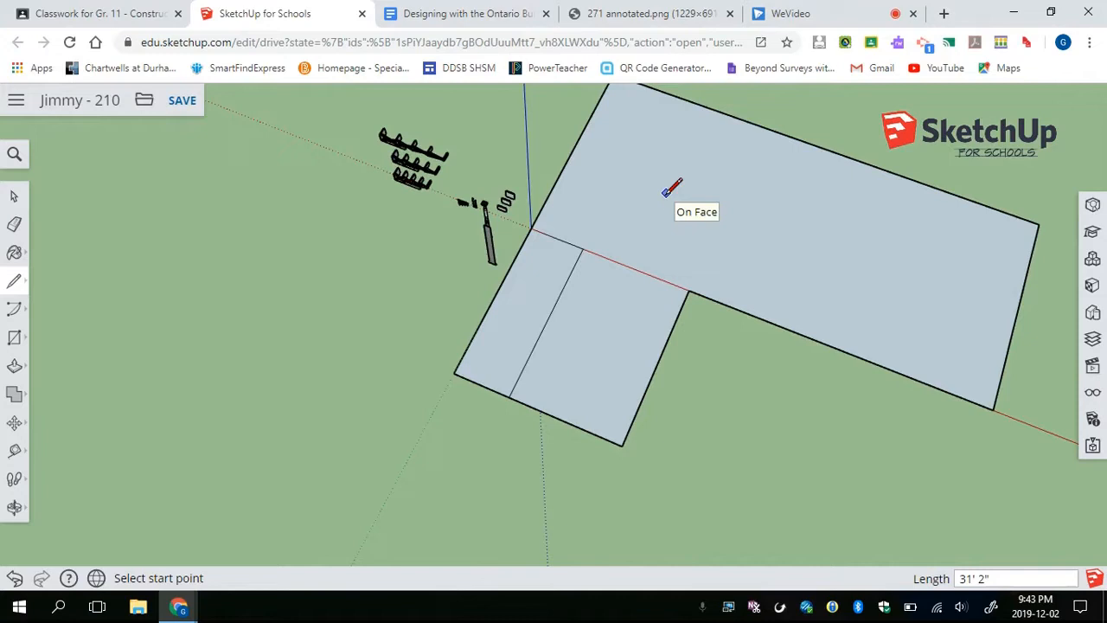
# Erase the extra storage edges beside the kitchen wing so only the true house outline remains
pyautogui.press('space')
pyautogui.moveTo(480, 370); pyautogui.dragTo(580, 392, button='middle')
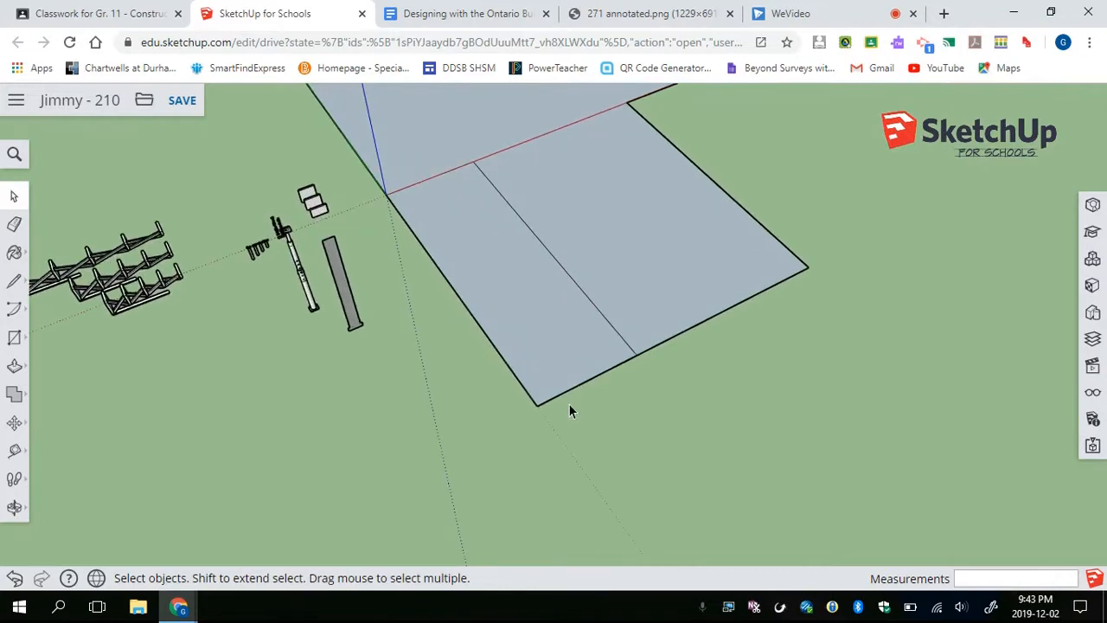
pyautogui.press('e')
pyautogui.moveTo(569, 403); pyautogui.dragTo(537, 398)
pyautogui.press('space')
# Delete the face filling the house outline, keeping only its edges
pyautogui.moveTo(593, 322)
pyautogui.mouseDown(button='middle')
pyautogui.moveTo(657, 314)
pyautogui.moveTo(608, 300)
pyautogui.moveTo(525, 319)
pyautogui.moveTo(572, 305)
pyautogui.moveTo(605, 329)
pyautogui.moveTo(545, 403)
pyautogui.moveTo(633, 302)
pyautogui.moveTo(701, 317)
pyautogui.moveTo(885, 239)
pyautogui.moveTo(803, 311)
pyautogui.moveTo(830, 284)
pyautogui.mouseUp(button='middle')
pyautogui.click(572, 303)
pyautogui.press('Delete')
pyautogui.click(545, 403)
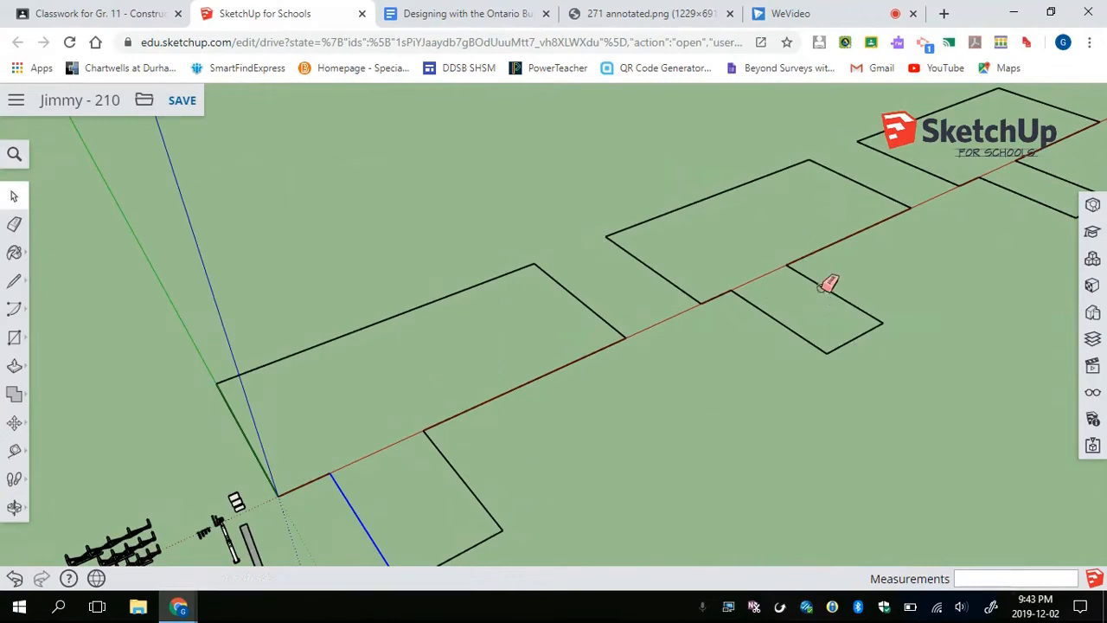
# Erase the other house outlines drawn farther along the red axis
pyautogui.press('e')
pyautogui.moveTo(904, 200)
pyautogui.mouseDown()
pyautogui.moveTo(983, 173)
pyautogui.moveTo(810, 235)
pyautogui.mouseUp()
pyautogui.moveTo(810, 234)
pyautogui.mouseDown(button='middle')
pyautogui.moveTo(682, 239)
pyautogui.moveTo(568, 388)
pyautogui.mouseUp(button='middle')
pyautogui.press('space')
# Make a group from all connected edges of the house outline and clear the selection
pyautogui.scroll(5, 618, 279)
pyautogui.moveTo(650, 289); pyautogui.dragTo(499, 307, button='middle')
pyautogui.scroll(1, 499, 307)
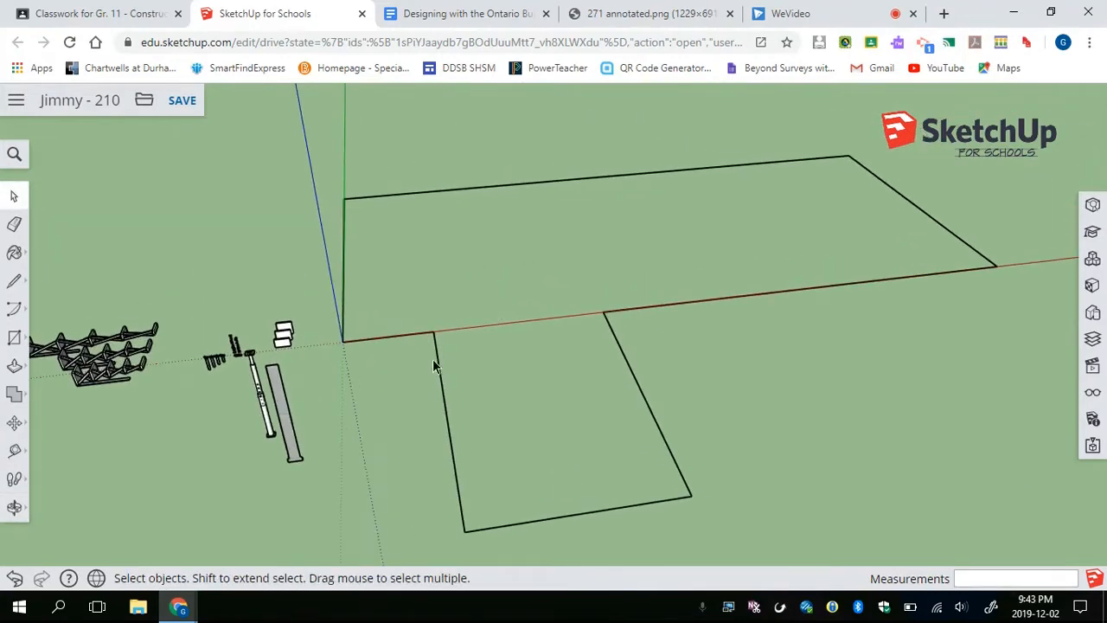
pyautogui.scroll(2, 423, 347)
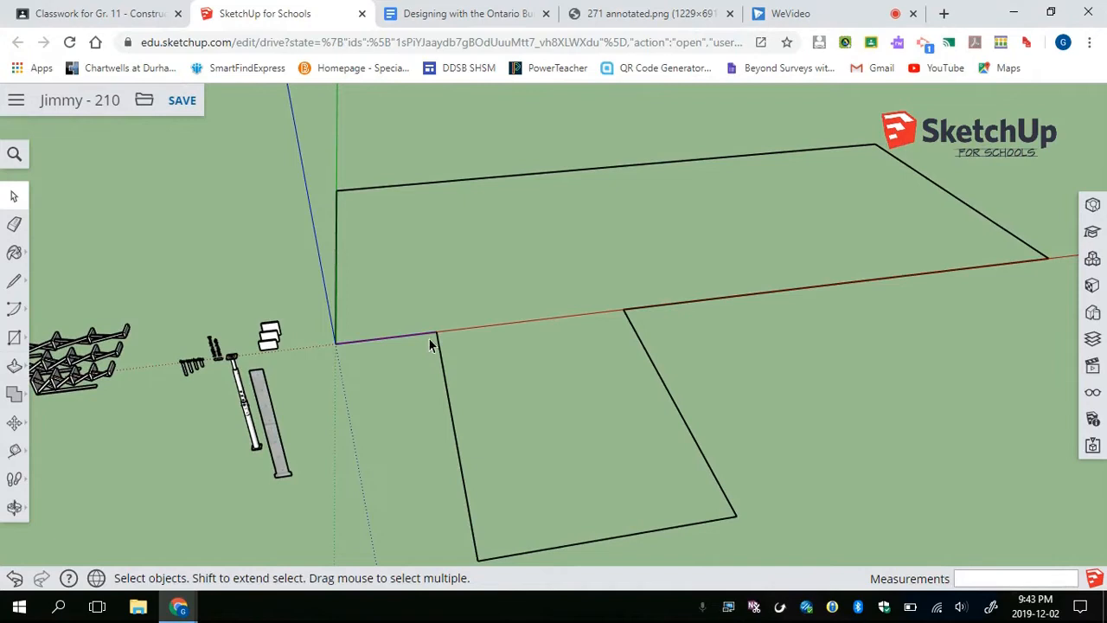
pyautogui.moveTo(468, 348); pyautogui.dragTo(482, 380, button='middle')
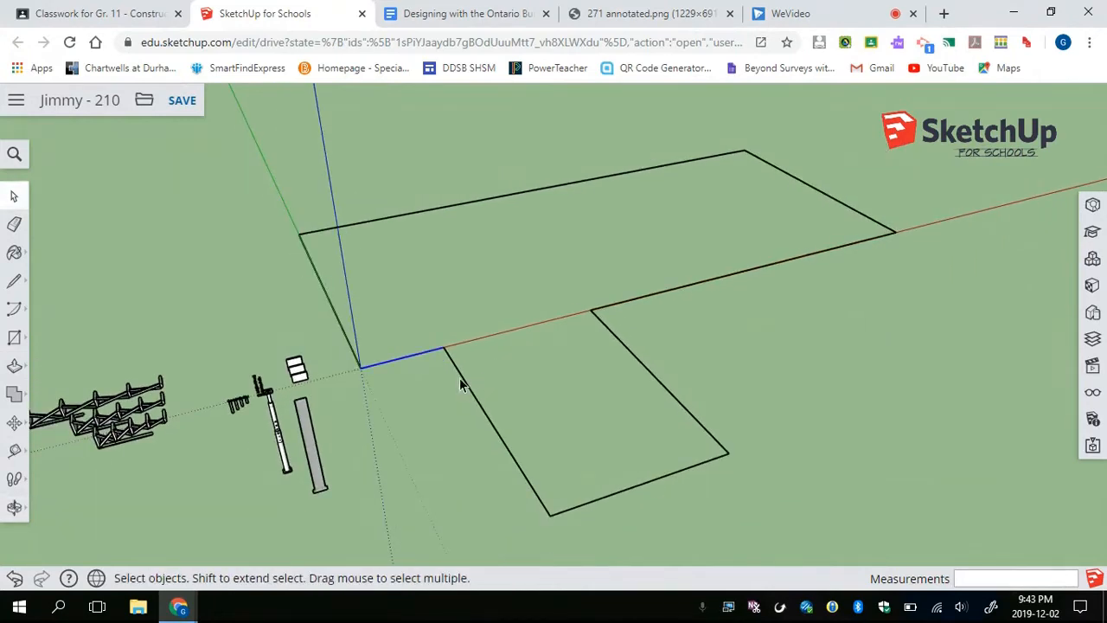
pyautogui.click(461, 382)
pyautogui.tripleClick(462, 382)
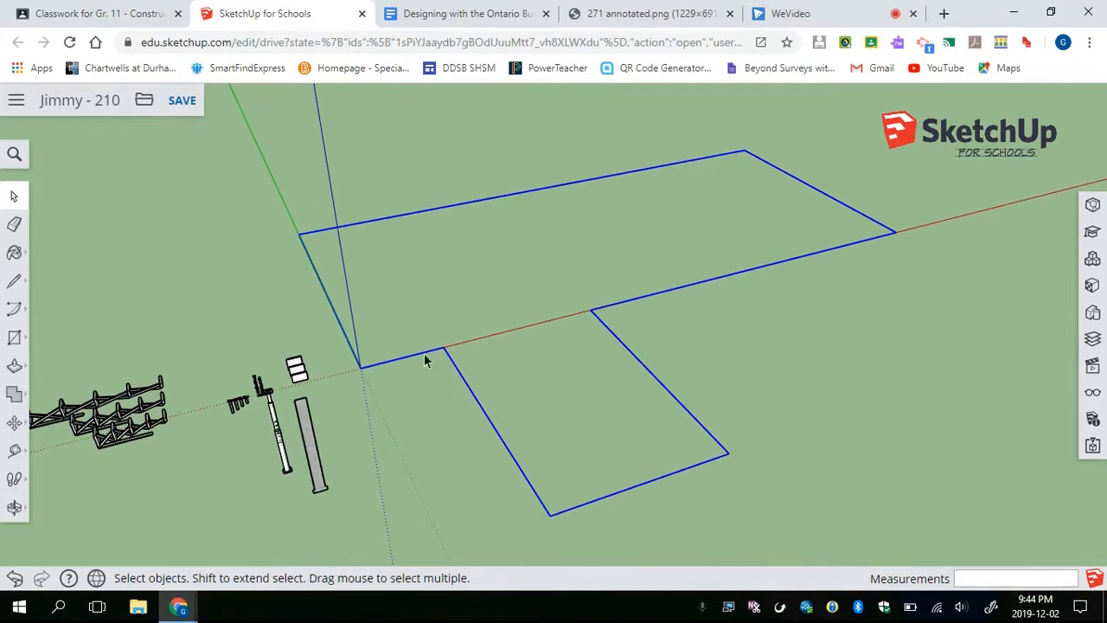
pyautogui.rightClick(461, 382)
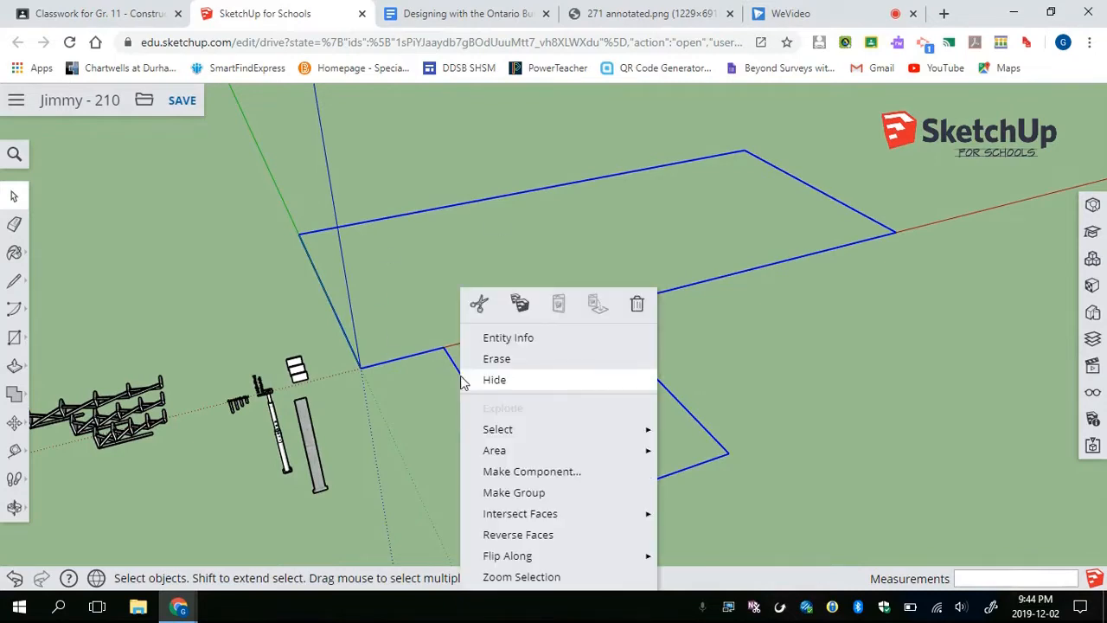
pyautogui.click(543, 492)
pyautogui.scroll(-3, 574, 361)
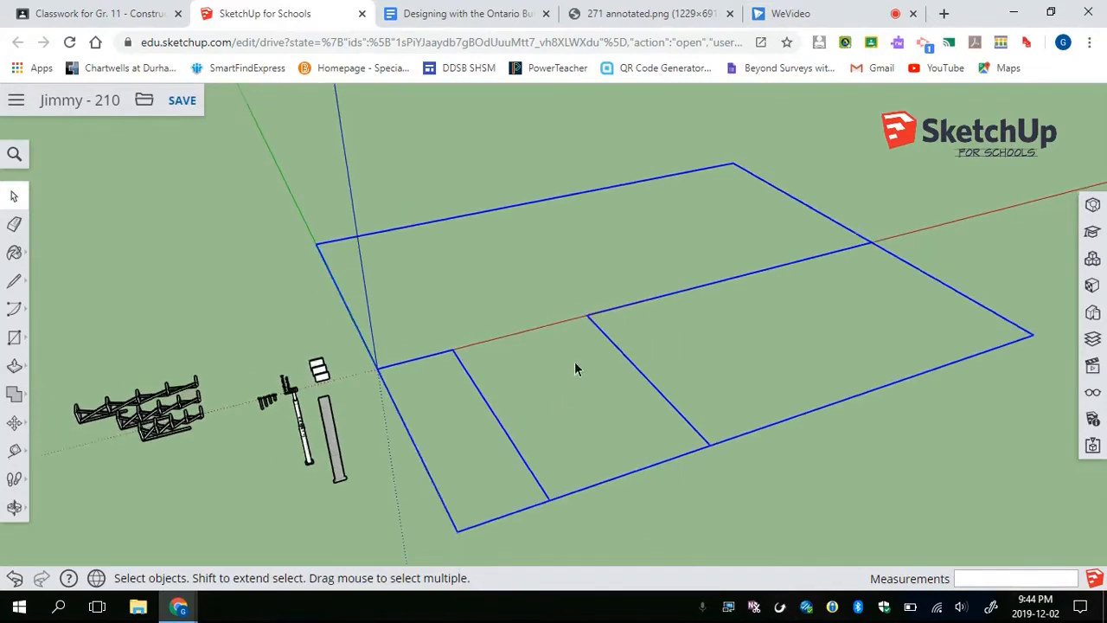
pyautogui.click(608, 331)
pyautogui.click(598, 323)
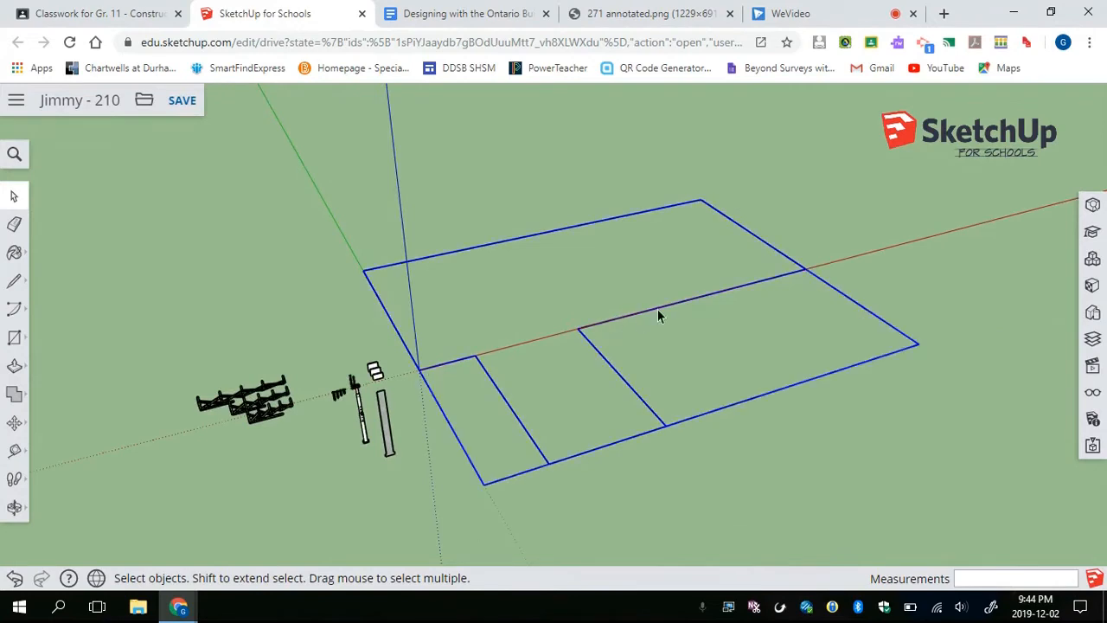
pyautogui.moveTo(684, 318); pyautogui.dragTo(584, 286, button='middle')
pyautogui.click(608, 175)
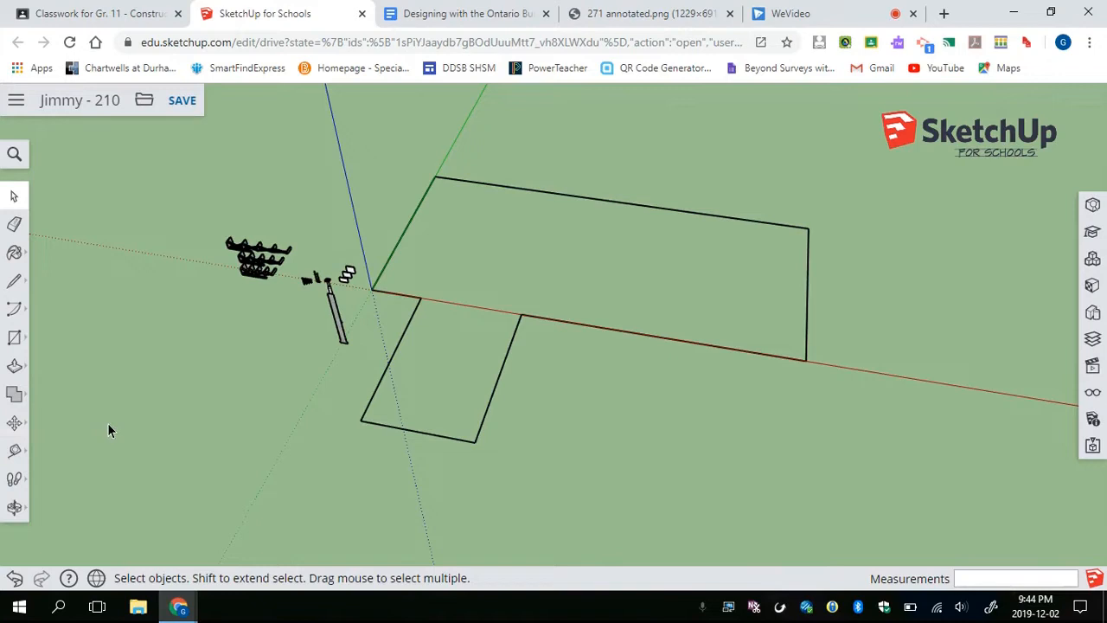
# Copy the house outline group along the red axis, about 63' from the original
pyautogui.press('m')
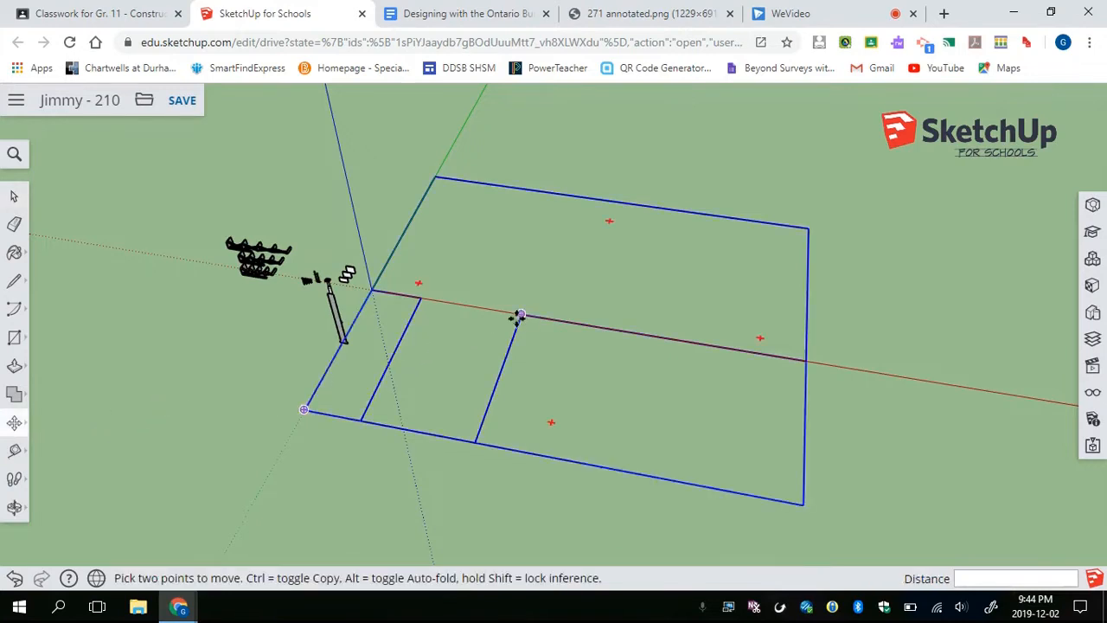
pyautogui.click(518, 316)
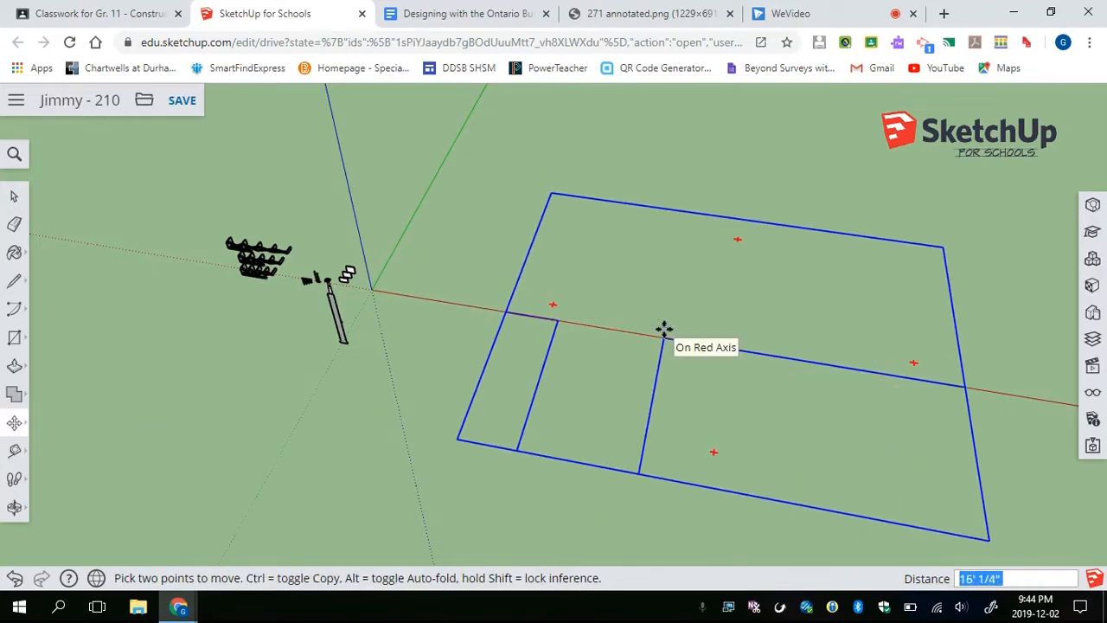
pyautogui.press('ctrl')
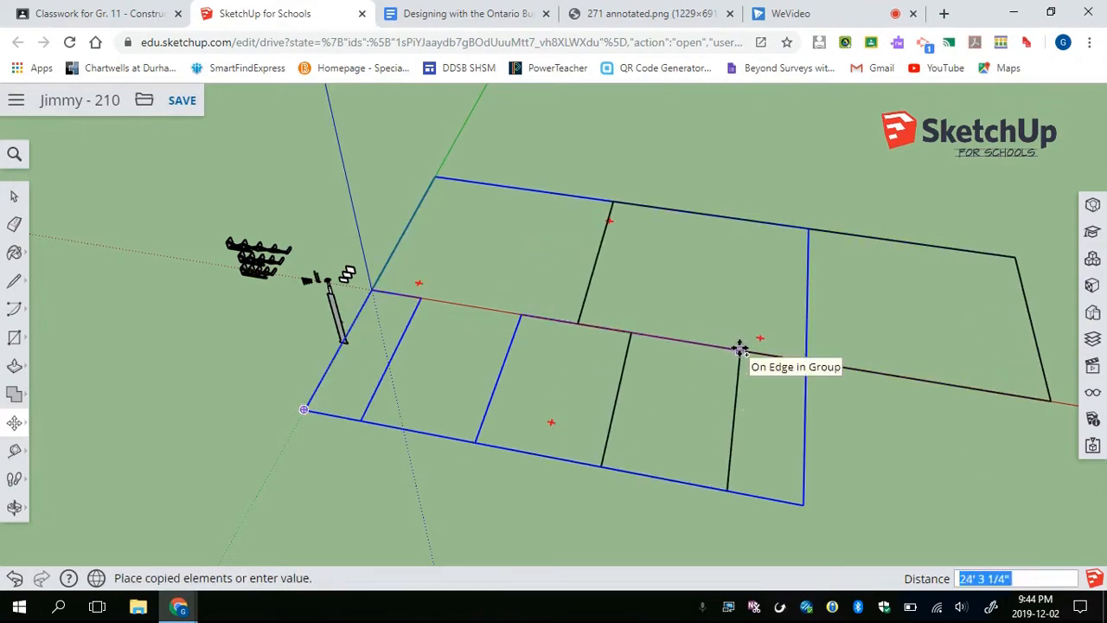
pyautogui.press('ctrl')
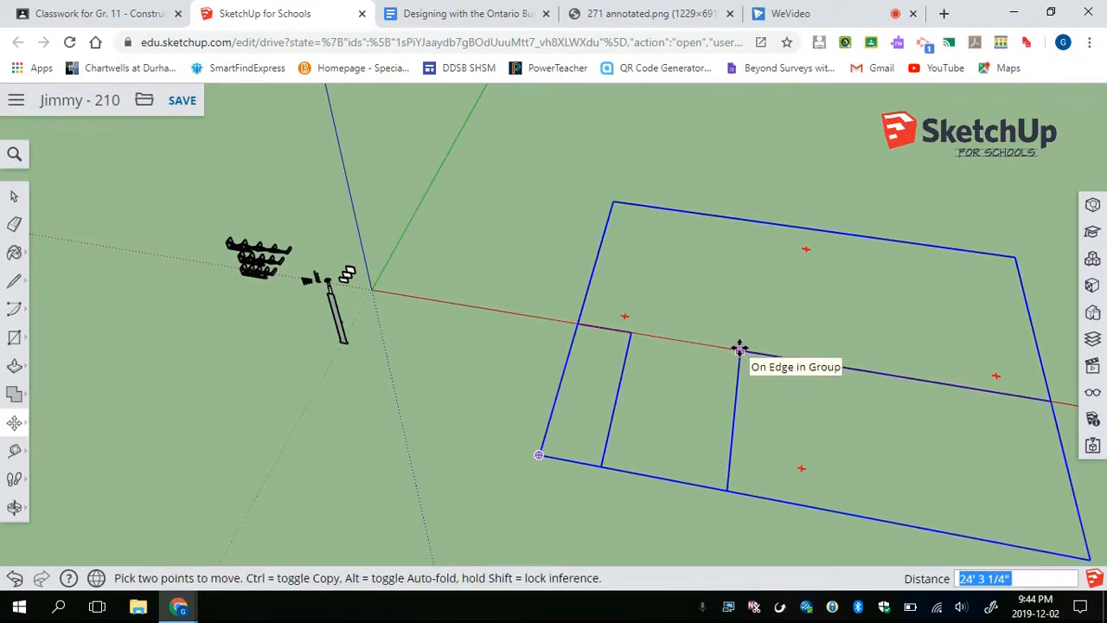
pyautogui.press('ctrl')
pyautogui.moveTo(740, 349); pyautogui.dragTo(758, 333, button='middle')
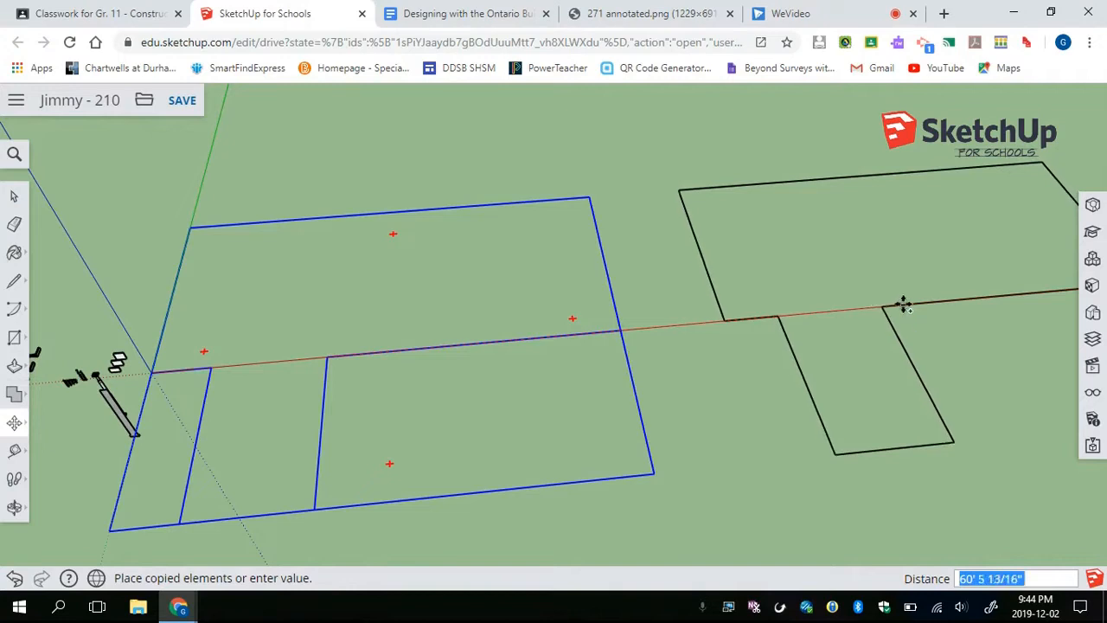
pyautogui.click(904, 305)
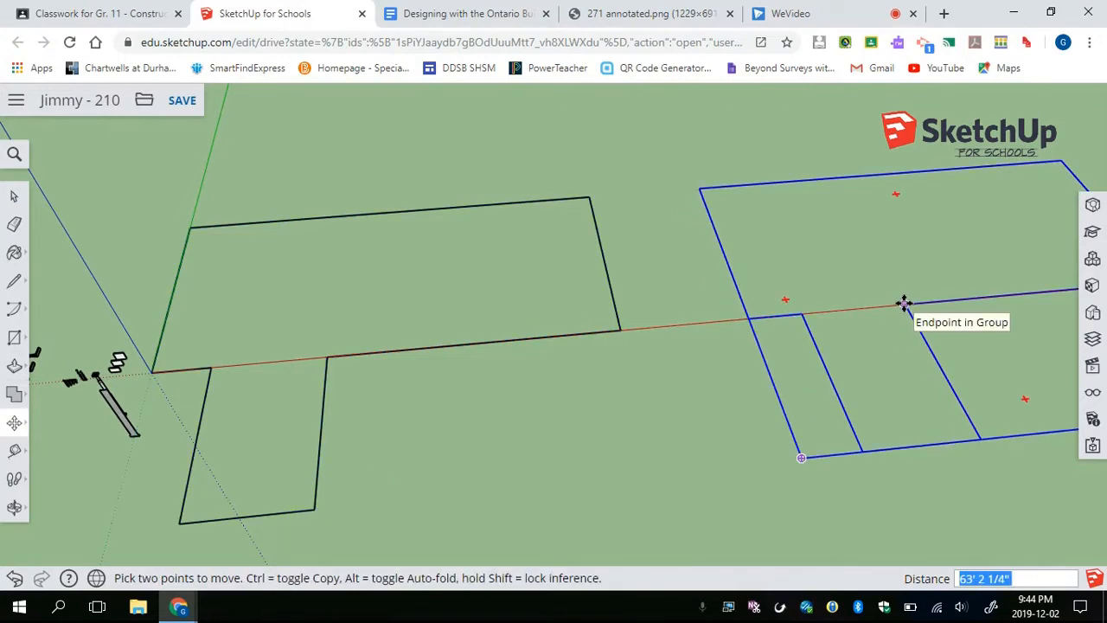
# Copy the second house outline about 61' farther along the red axis
pyautogui.scroll(-3, 904, 303)
pyautogui.keyDown('shift'); pyautogui.moveTo(908, 303); pyautogui.dragTo(572, 324, button='middle'); pyautogui.keyUp('shift')
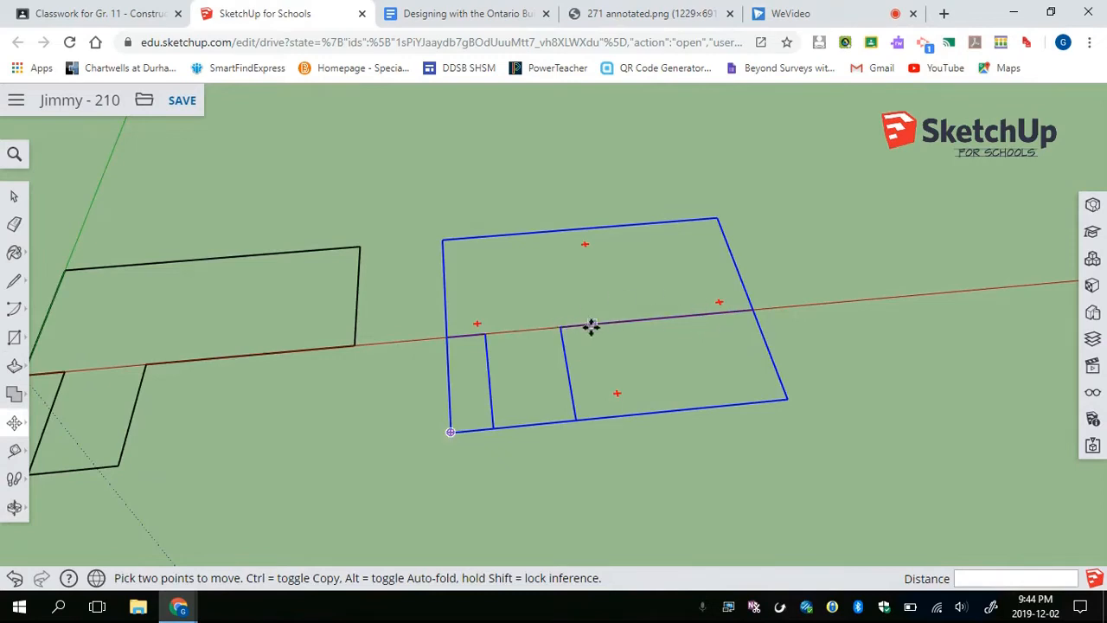
pyautogui.click(558, 327)
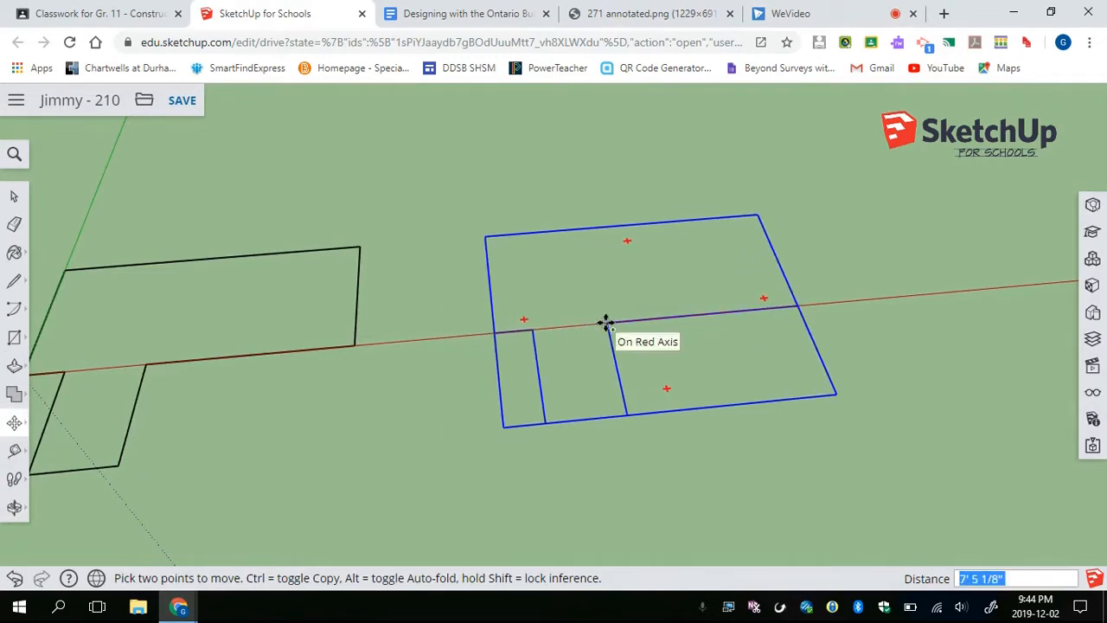
pyautogui.press('ctrl')
pyautogui.click(926, 298)
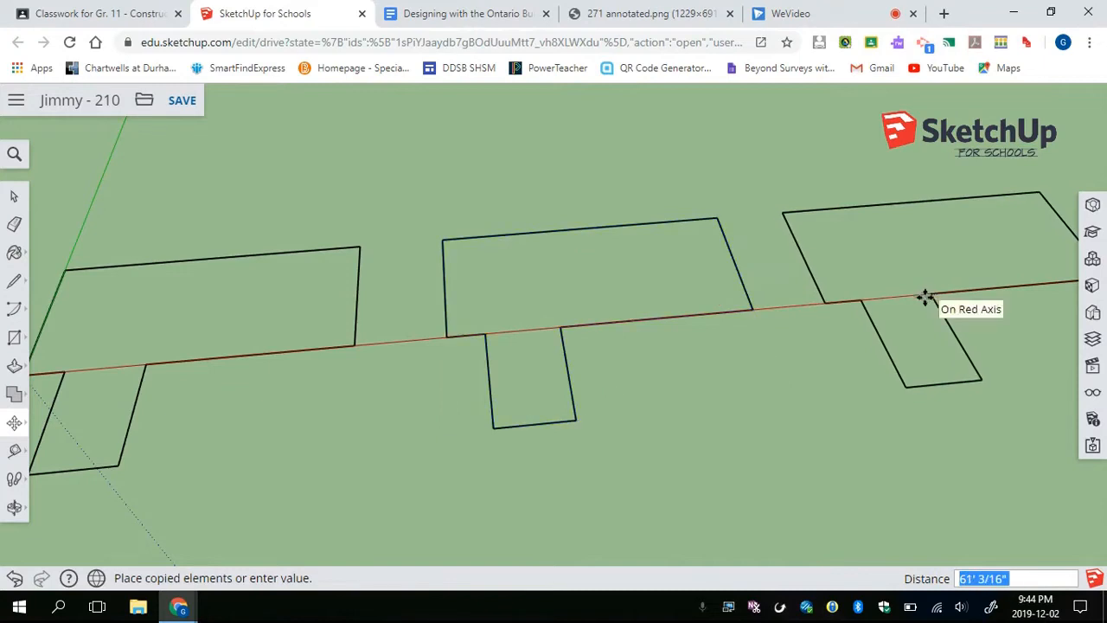
# Undo the outline copies so only the original group at the origin is left
pyautogui.scroll(-3, 908, 302)
pyautogui.hotkey('ctrl', 'z')
pyautogui.hotkey('ctrl', 'z')
pyautogui.hotkey('ctrl', 'z')
pyautogui.press('space')
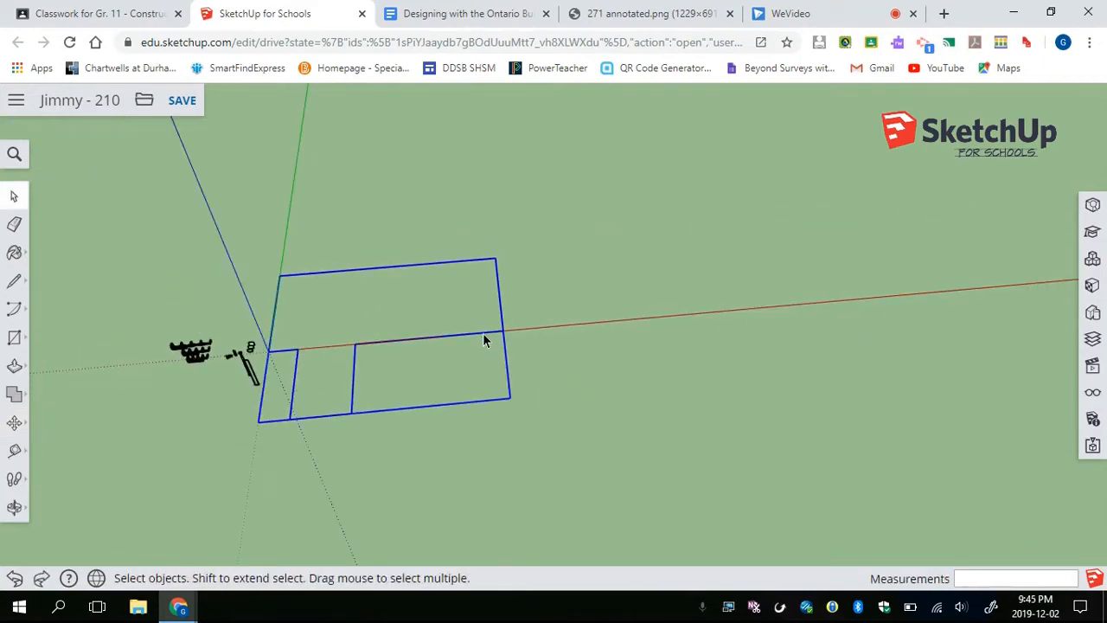
# Copy the original house outline group about 62' along the red axis, leaving a gap between the two outlines
pyautogui.press('m')
pyautogui.click(501, 330)
pyautogui.press('ctrl')
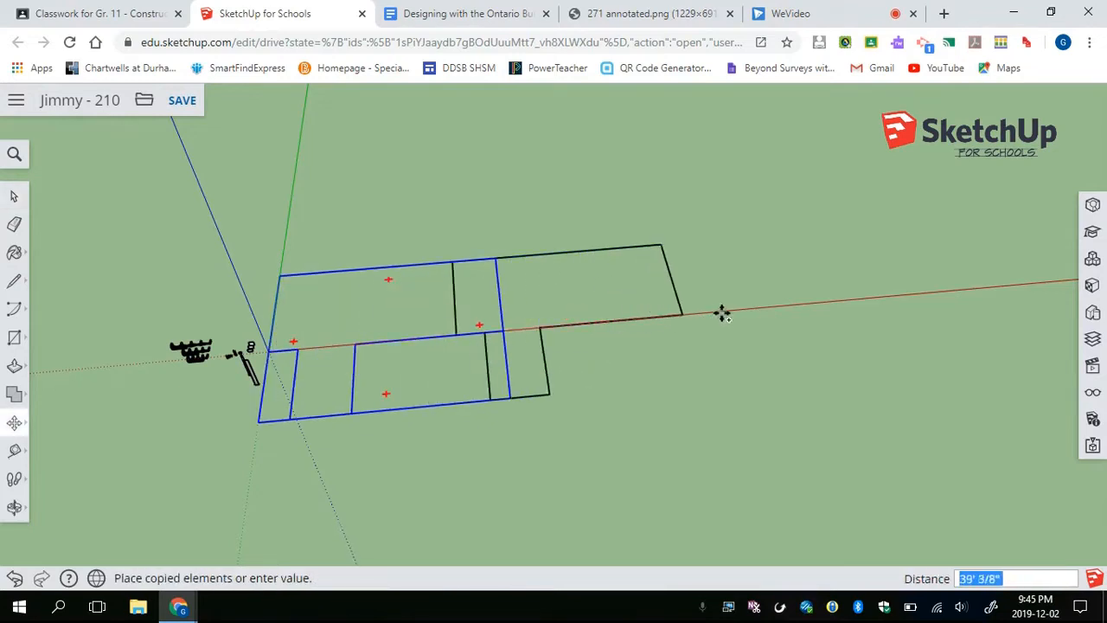
pyautogui.click(784, 302)
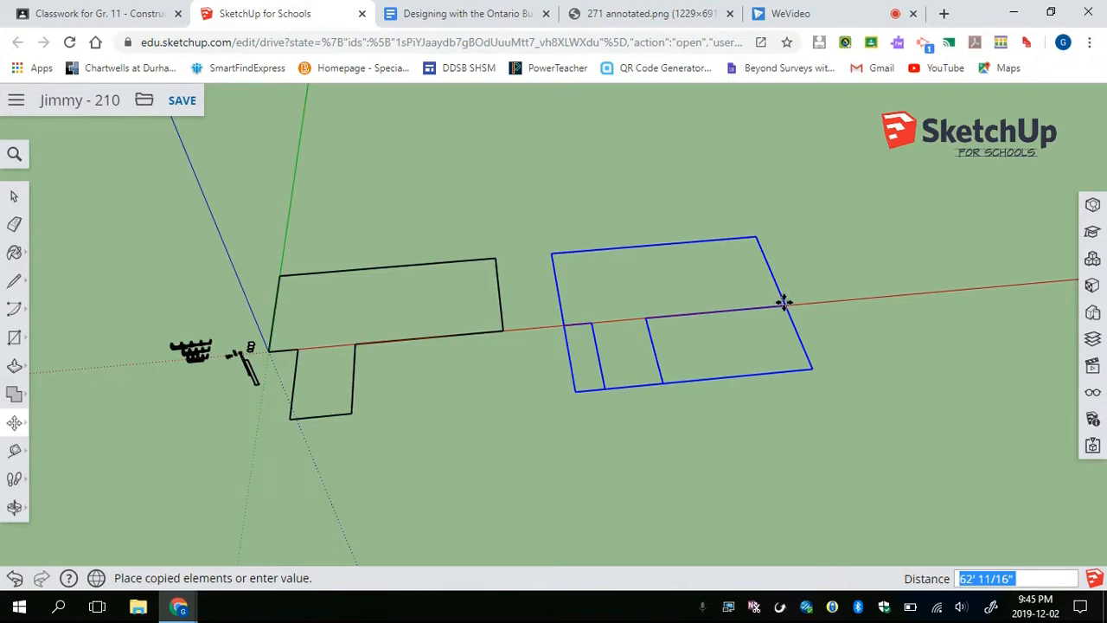
# Array the copied outline along the red axis at the same spacing, trying *2 first and settling on *19
pyautogui.write('*')
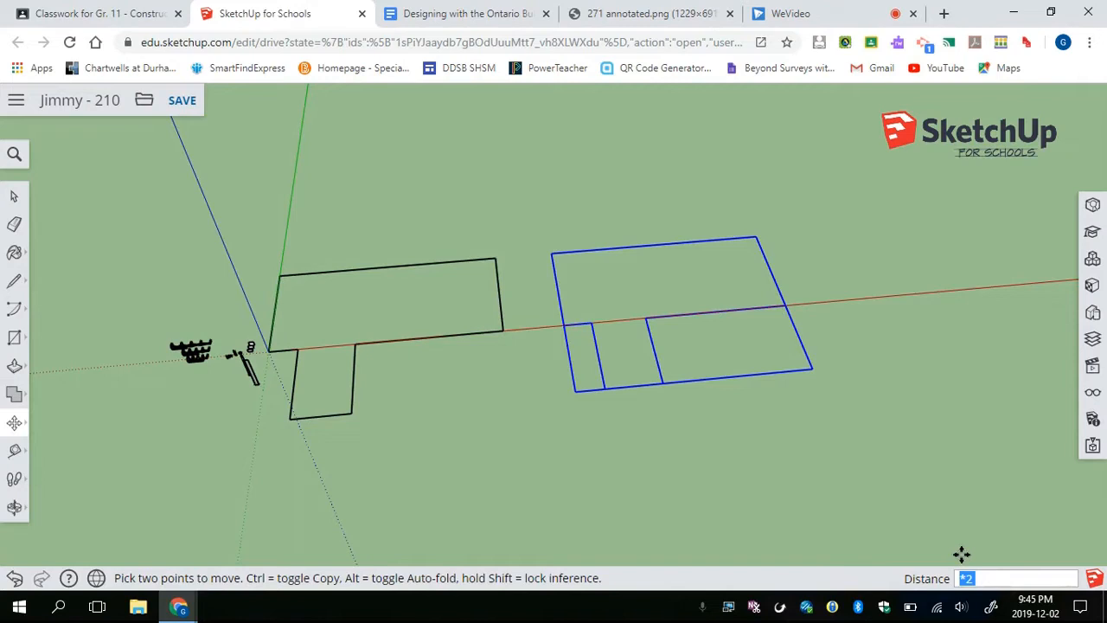
pyautogui.press('Return')
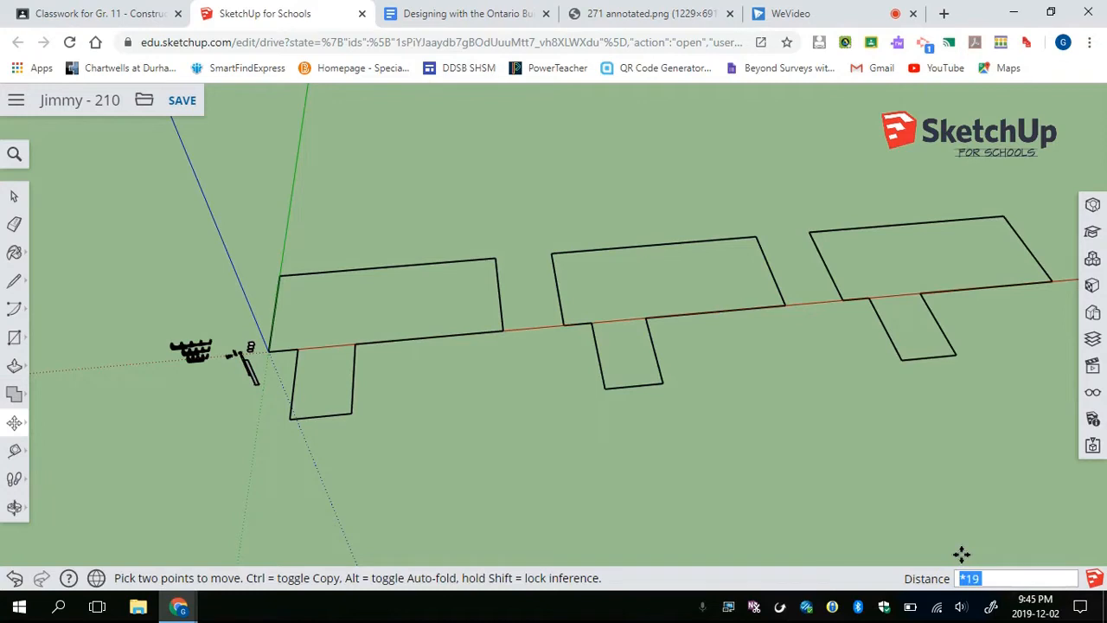
pyautogui.moveTo(902, 268)
pyautogui.mouseDown(button='middle')
pyautogui.moveTo(884, 314)
pyautogui.moveTo(617, 376)
pyautogui.moveTo(836, 361)
pyautogui.moveTo(1003, 225)
pyautogui.moveTo(1012, 186)
pyautogui.moveTo(956, 213)
pyautogui.mouseUp(button='middle')
pyautogui.press('e')
pyautogui.press('space')
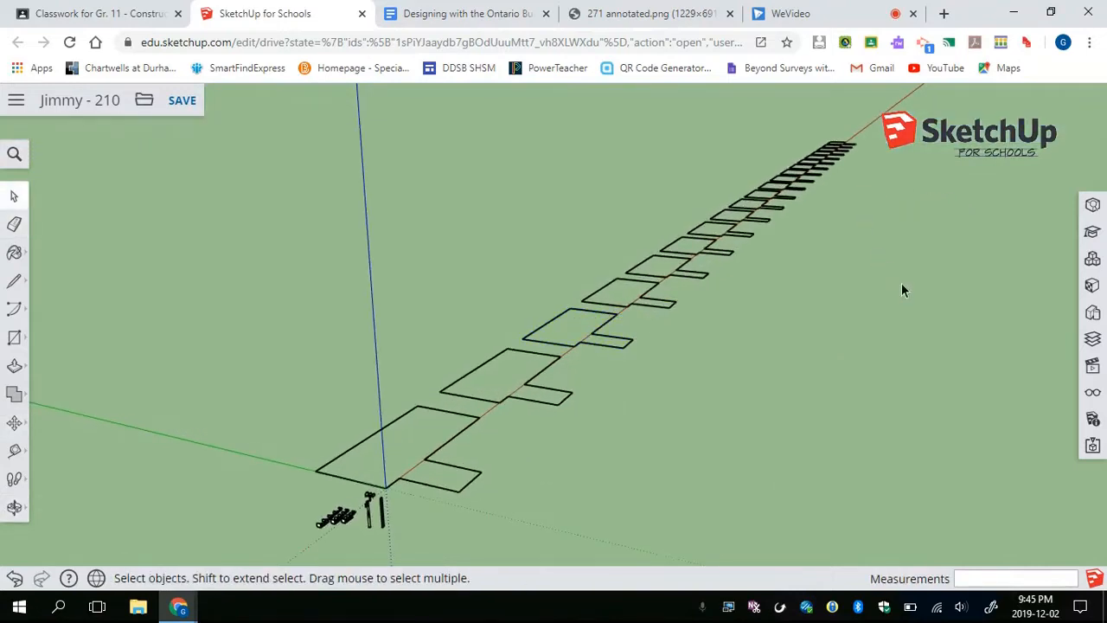
# Delete the surplus house outline copies farther along the red axis
pyautogui.moveTo(735, 137); pyautogui.dragTo(733, 129)
pyautogui.press('Delete')
pyautogui.moveTo(646, 257); pyautogui.dragTo(646, 257)
pyautogui.press('Delete')
pyautogui.scroll(1, 597, 341)
pyautogui.moveTo(573, 377); pyautogui.dragTo(534, 349, button='middle')
pyautogui.scroll(4, 510, 357)
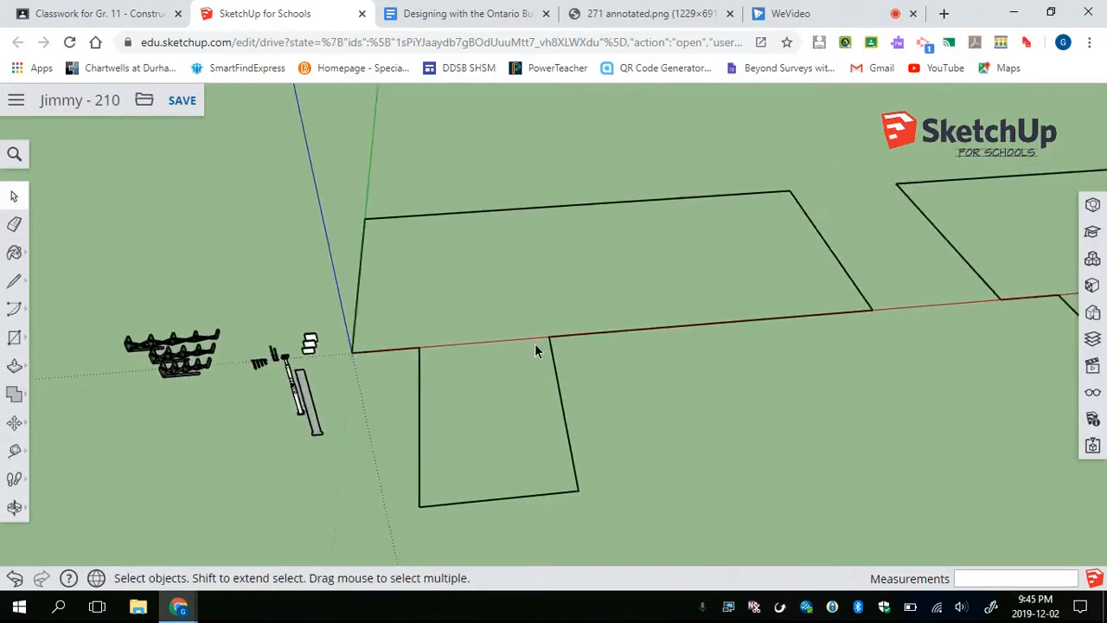
pyautogui.scroll(-1, 535, 349)
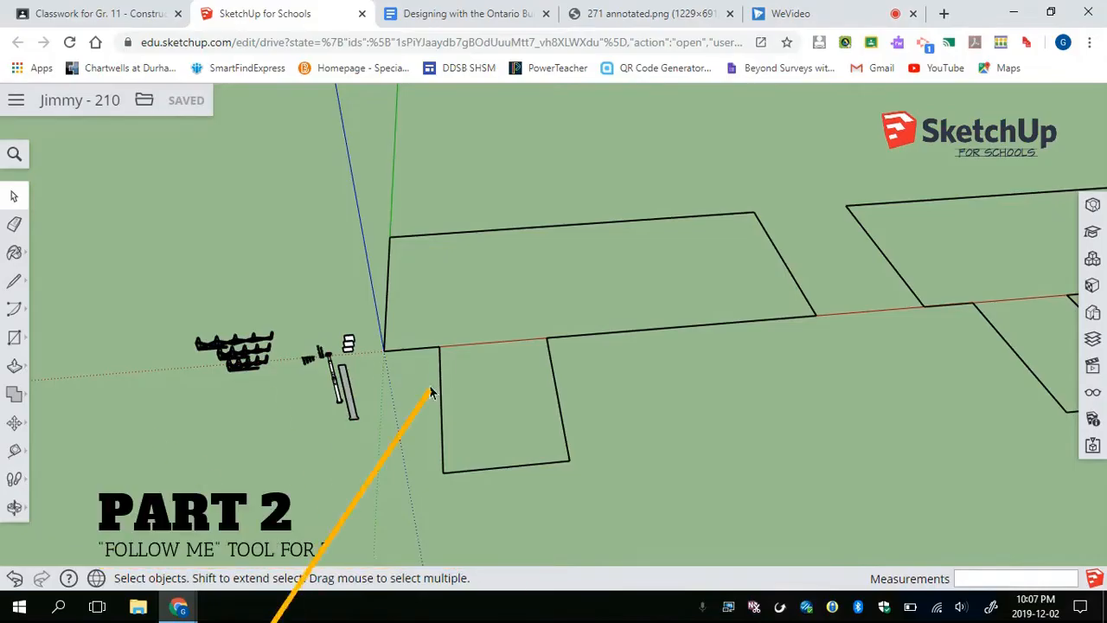
# Select the house outline group at the origin to check its extents
pyautogui.moveTo(441, 362)
pyautogui.mouseDown(button='middle')
pyautogui.moveTo(463, 369)
pyautogui.moveTo(582, 343)
pyautogui.moveTo(533, 403)
pyautogui.moveTo(591, 383)
pyautogui.moveTo(519, 390)
pyautogui.moveTo(519, 406)
pyautogui.mouseUp(button='middle')
pyautogui.scroll(3, 533, 403)
pyautogui.tripleClick(531, 408)
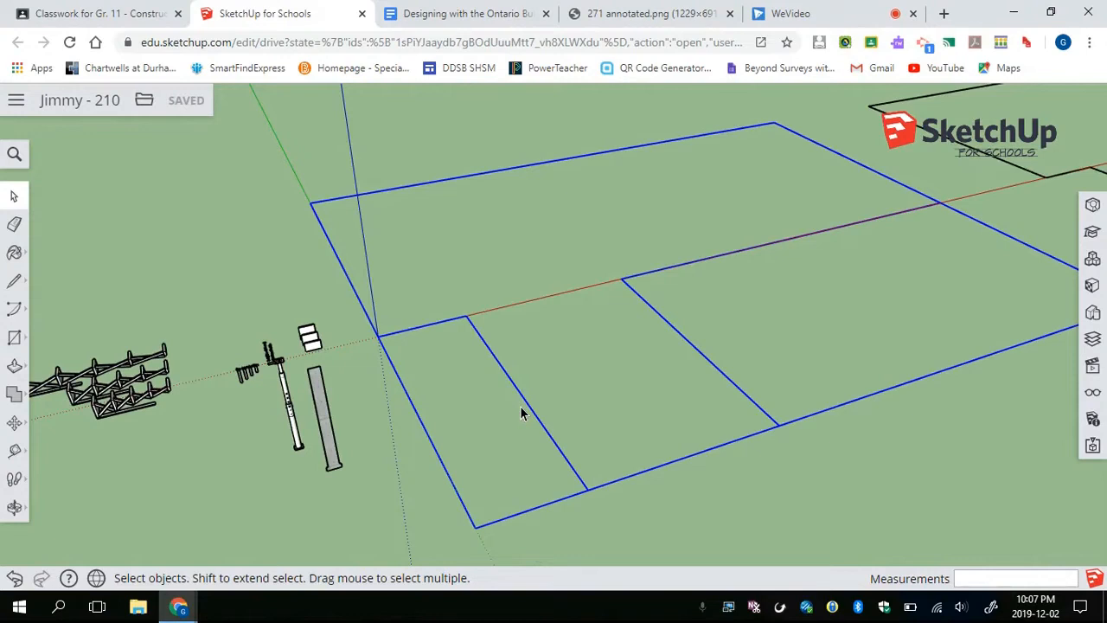
# Check the component names of the bridging, floor joists and other premade parts beside the origin in Entity Info
pyautogui.scroll(-3, 327, 398)
pyautogui.moveTo(327, 398); pyautogui.dragTo(438, 390, button='middle')
pyautogui.click(440, 373)
pyautogui.click(389, 333)
pyautogui.click(361, 347)
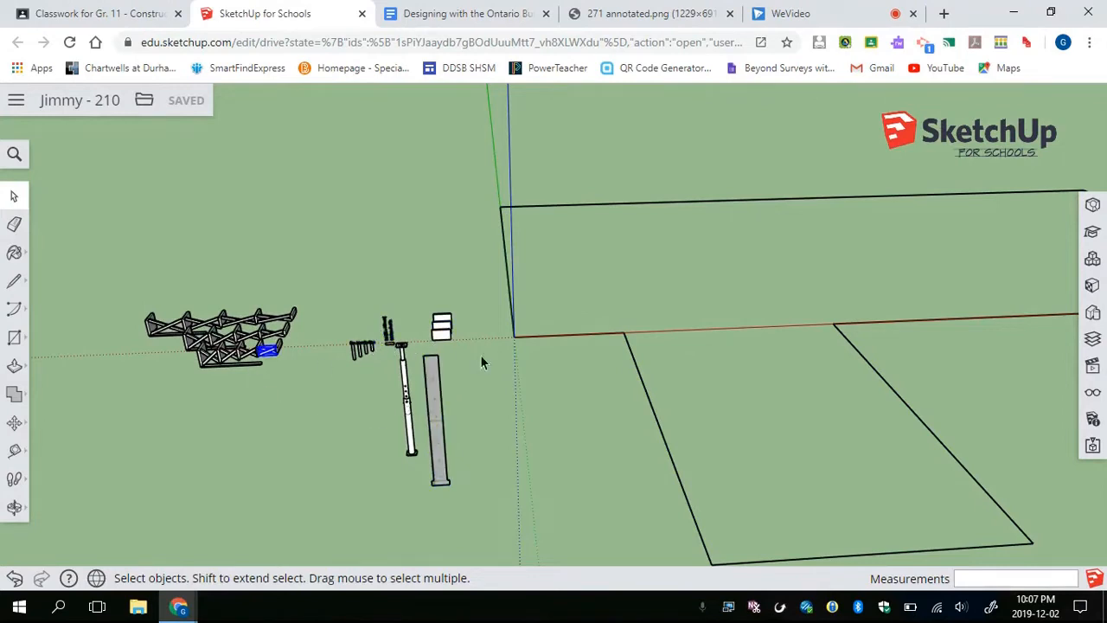
pyautogui.click(1092, 206)
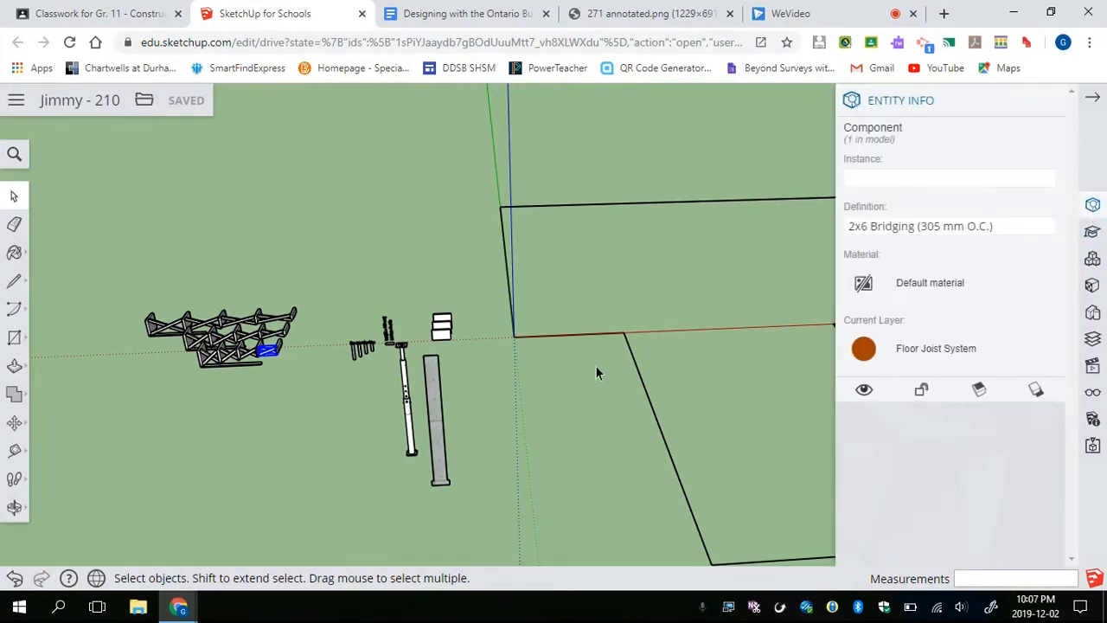
pyautogui.click(442, 335)
pyautogui.click(405, 391)
pyautogui.click(387, 327)
pyautogui.click(390, 342)
pyautogui.click(247, 339)
pyautogui.click(232, 342)
pyautogui.click(202, 325)
pyautogui.click(212, 358)
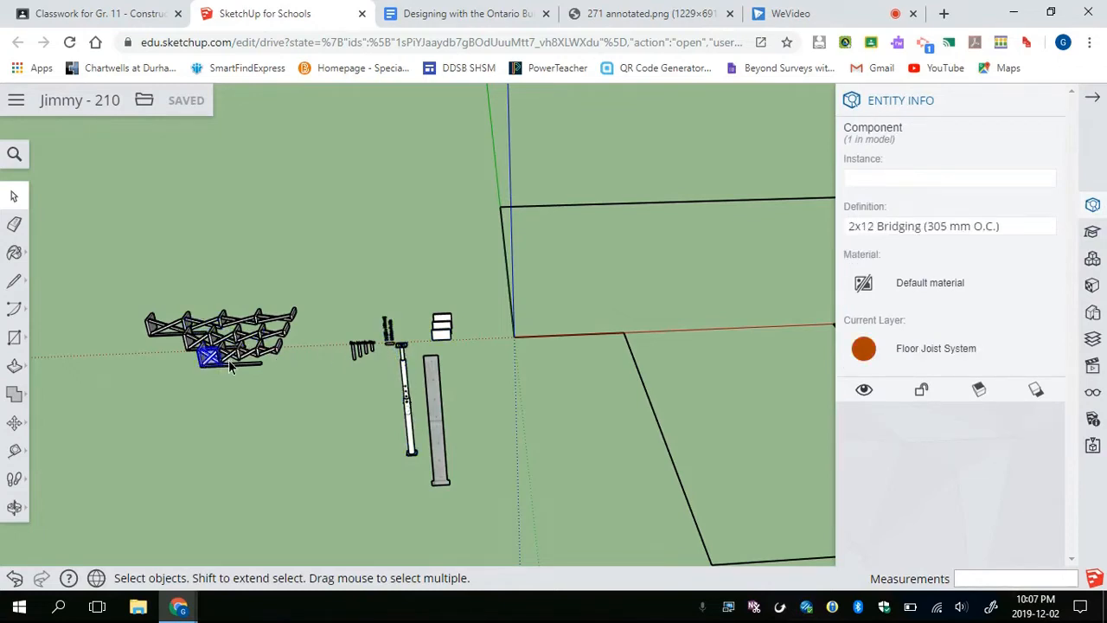
pyautogui.click(250, 356)
pyautogui.click(280, 342)
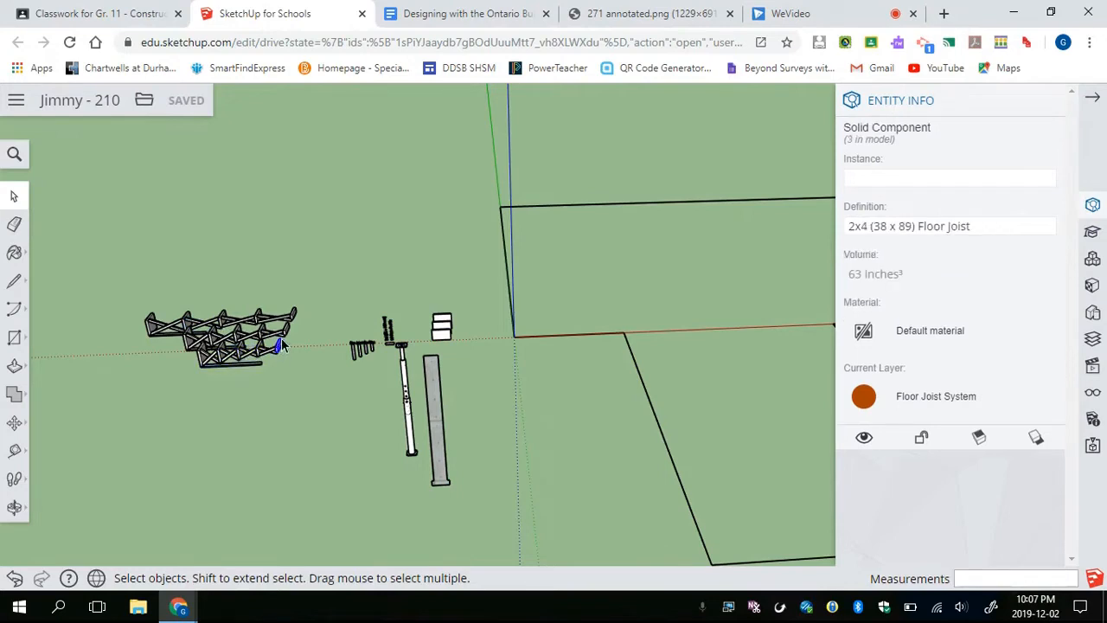
# Check the definition name of the tall concrete wall profile beside the origin, and hide its entity information
pyautogui.click(433, 403)
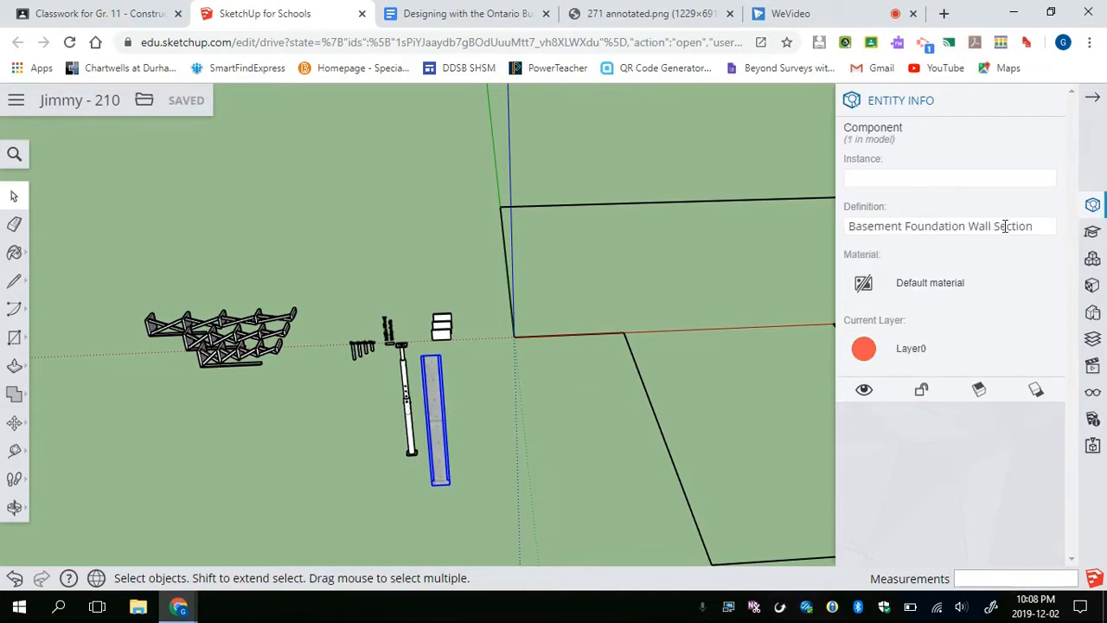
pyautogui.moveTo(475, 394); pyautogui.dragTo(554, 403, button='middle')
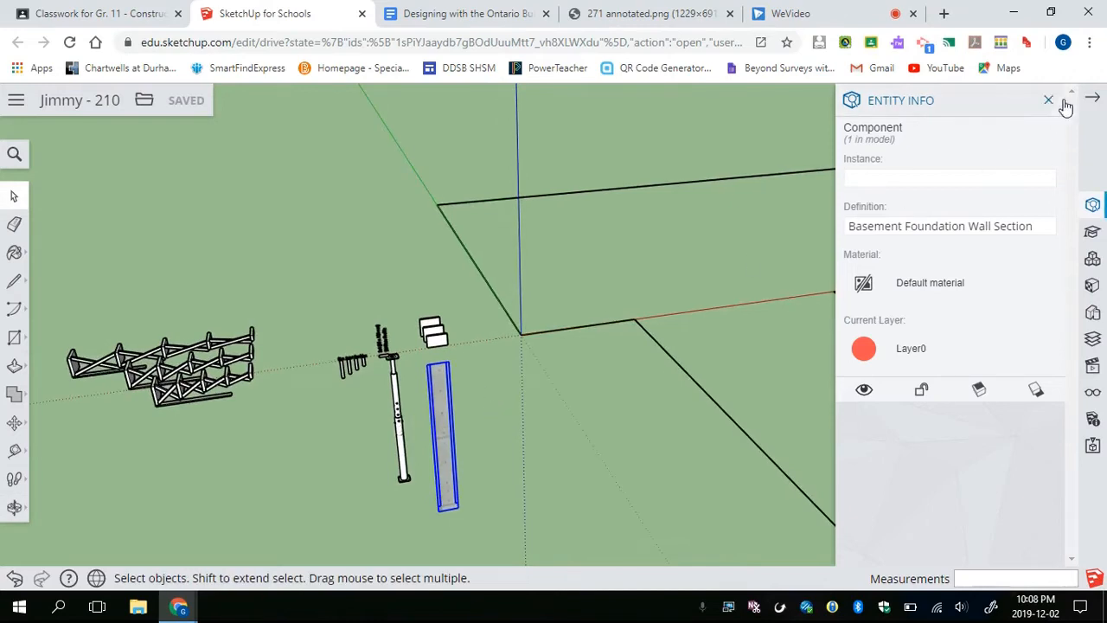
pyautogui.click(1050, 105)
pyautogui.click(1092, 206)
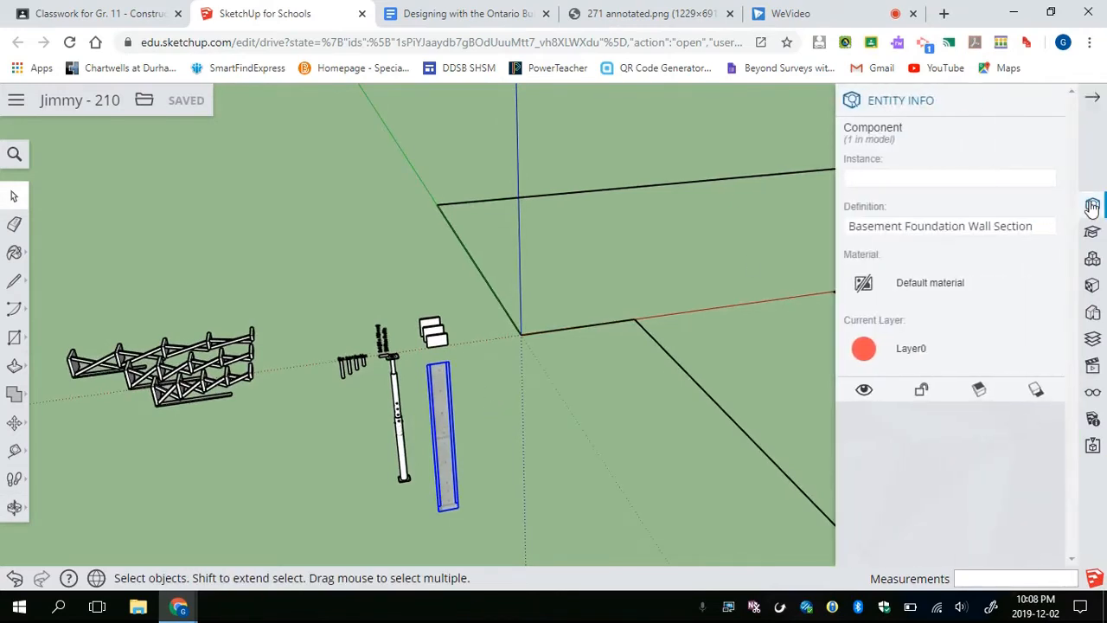
pyautogui.click(1096, 100)
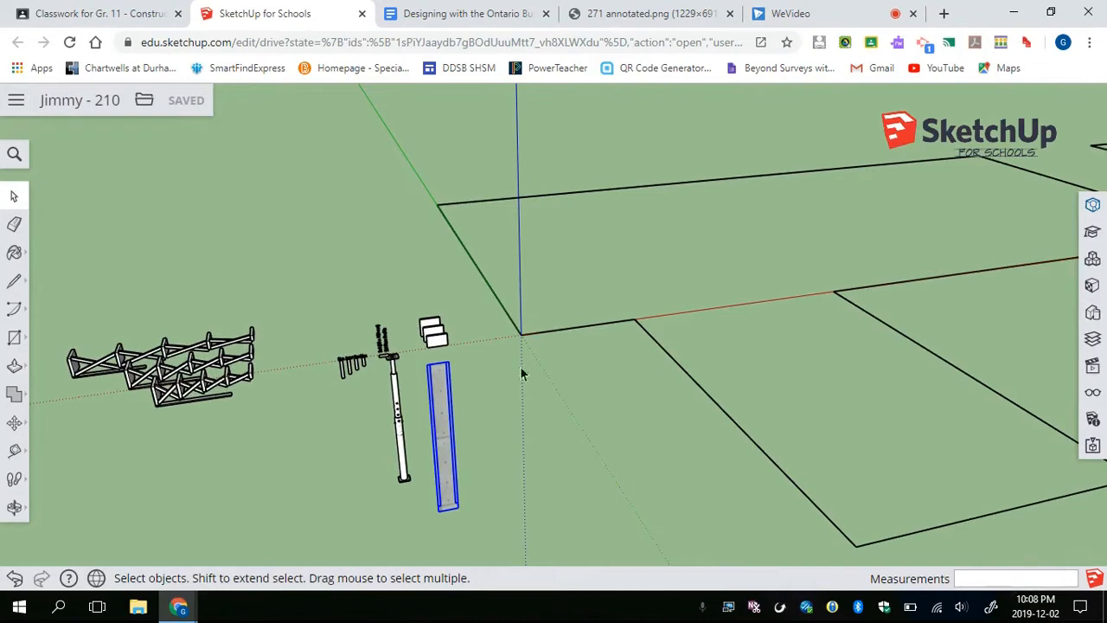
# Select the house outline and the concrete wall section in turn to identify the path and the profile
pyautogui.moveTo(511, 400); pyautogui.dragTo(593, 290, button='middle')
pyautogui.click(578, 295)
pyautogui.click(579, 294)
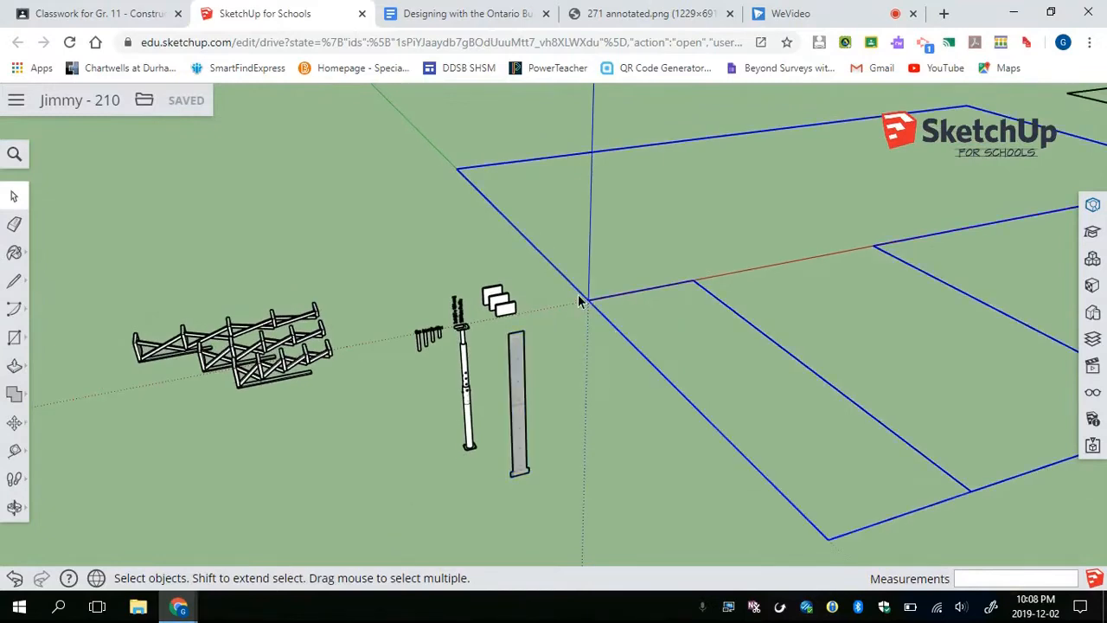
pyautogui.click(517, 367)
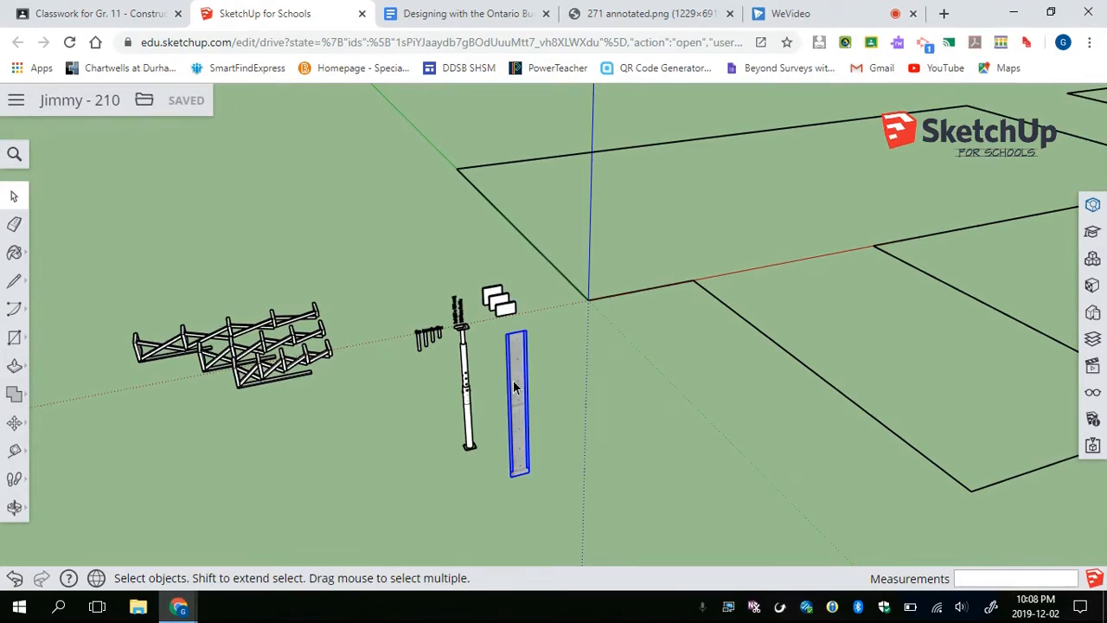
pyautogui.click(574, 394)
pyautogui.keyDown('shift'); pyautogui.moveTo(574, 393); pyautogui.dragTo(517, 397, button='middle'); pyautogui.keyUp('shift')
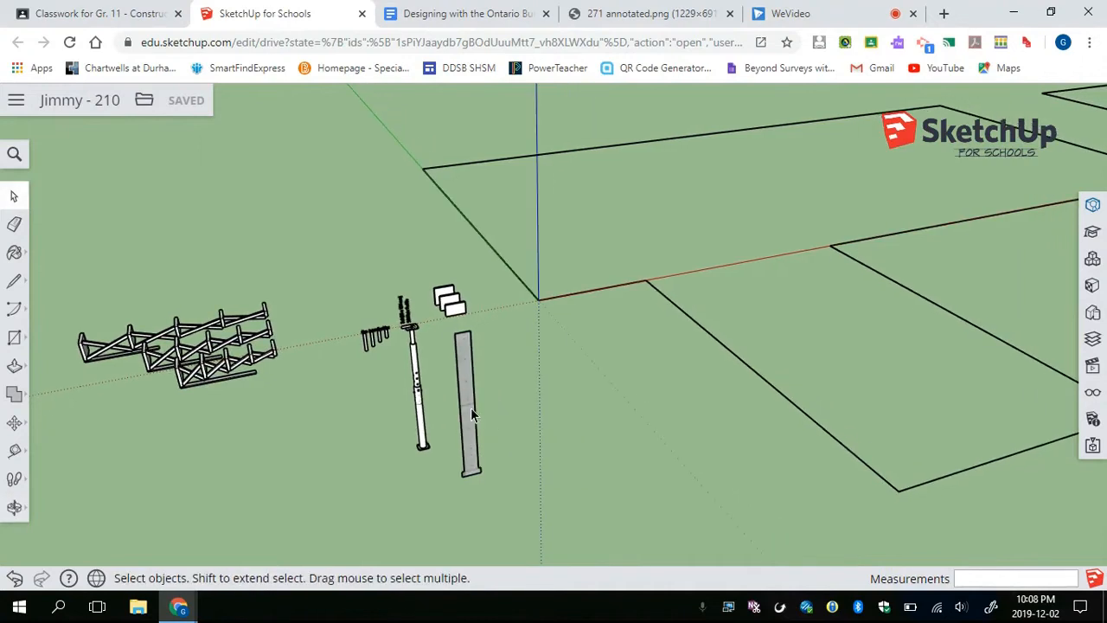
pyautogui.click(14, 368)
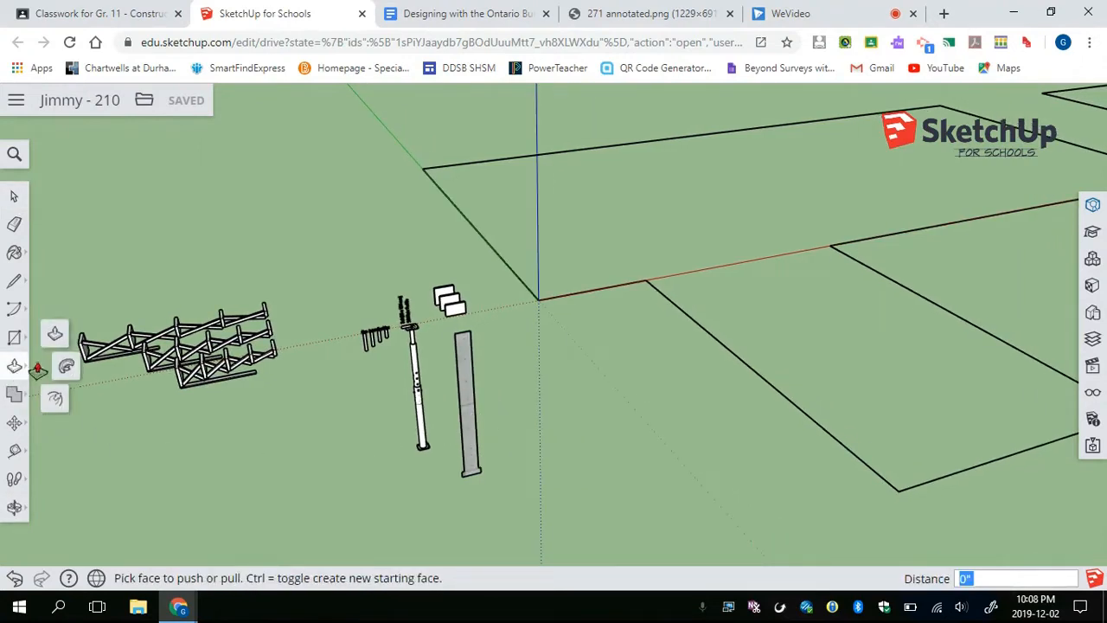
pyautogui.click(66, 366)
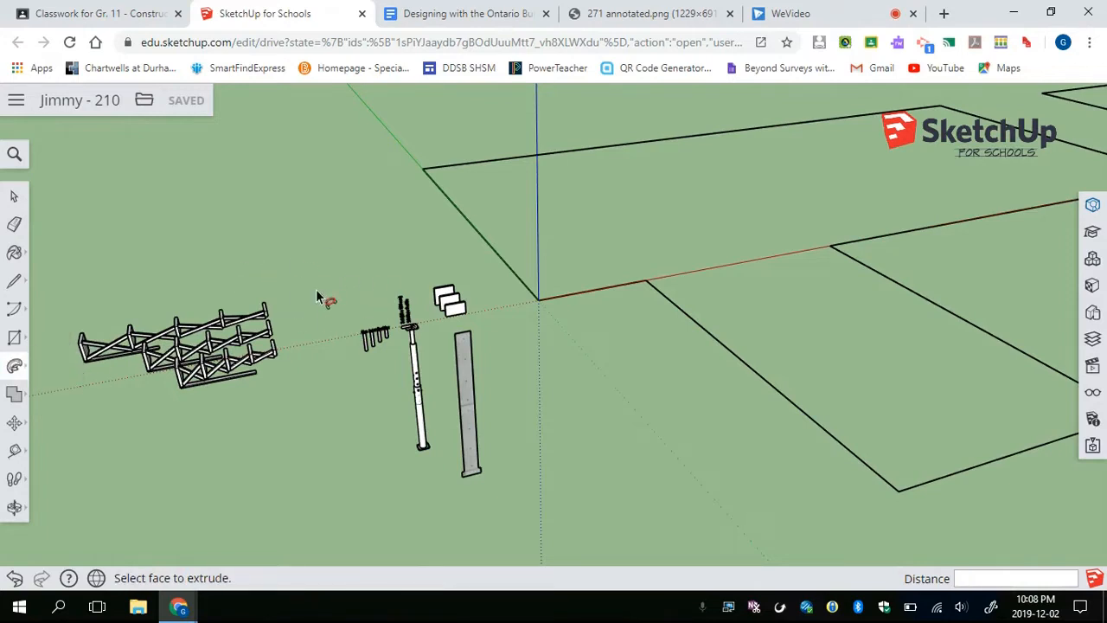
pyautogui.press('space')
# Select the Basement Foundation Wall Section for moving and examine its top edge and the house outline's nearest edge
pyautogui.moveTo(286, 256); pyautogui.dragTo(526, 299, button='middle')
pyautogui.scroll(3, 438, 331)
pyautogui.scroll(2, 447, 356)
pyautogui.click(445, 358)
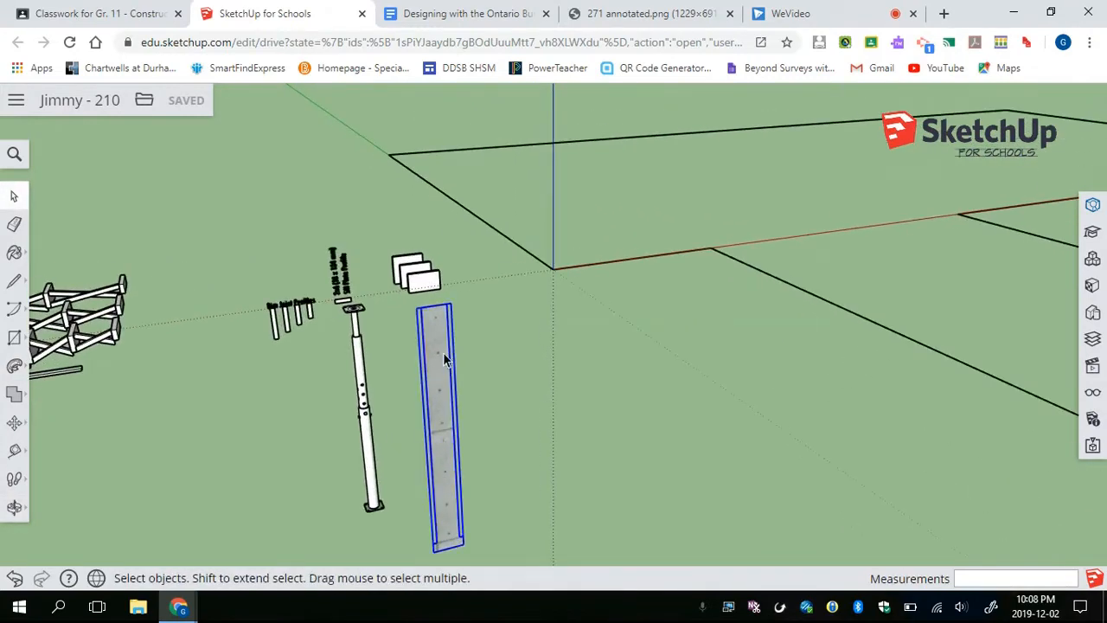
pyautogui.press('m')
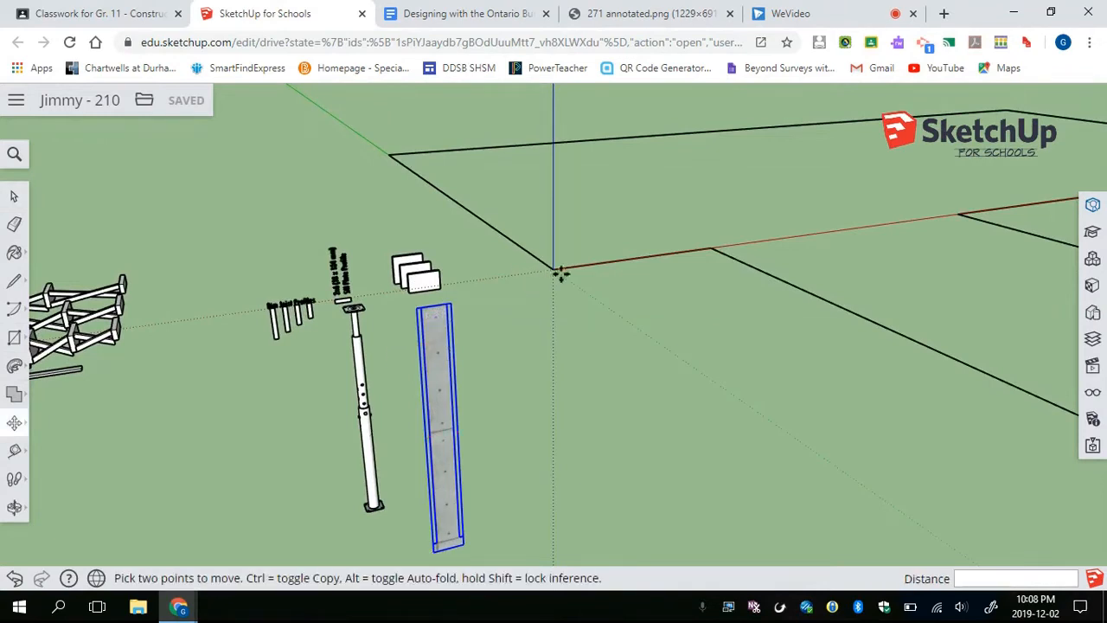
pyautogui.moveTo(718, 242); pyautogui.dragTo(781, 239, button='middle')
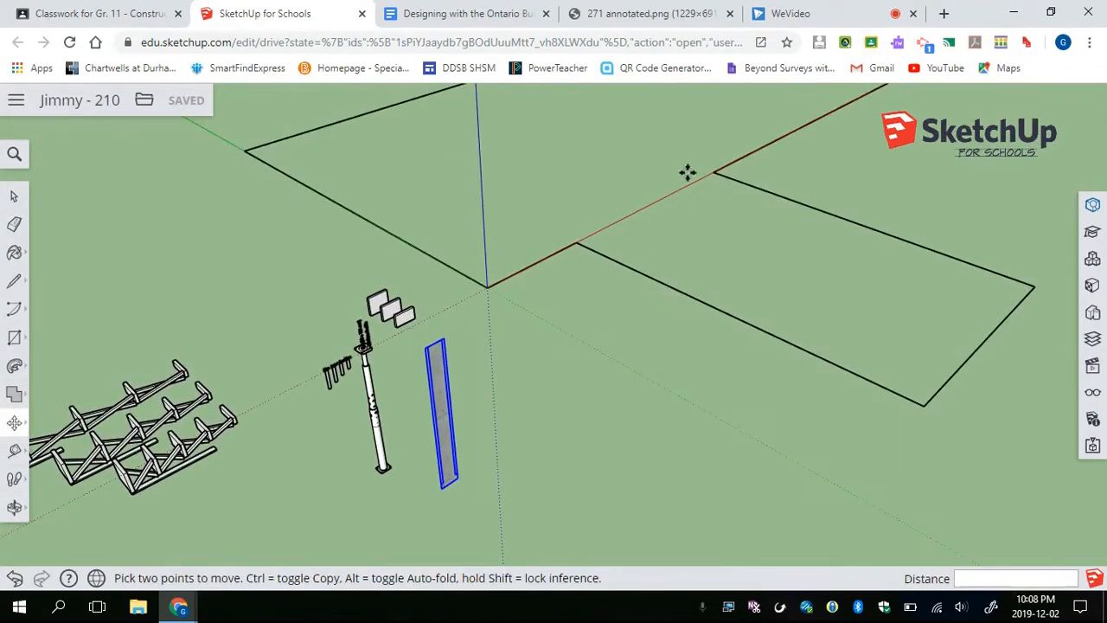
pyautogui.moveTo(626, 307); pyautogui.dragTo(462, 329, button='middle')
pyautogui.scroll(3, 467, 337)
pyautogui.scroll(5, 471, 349)
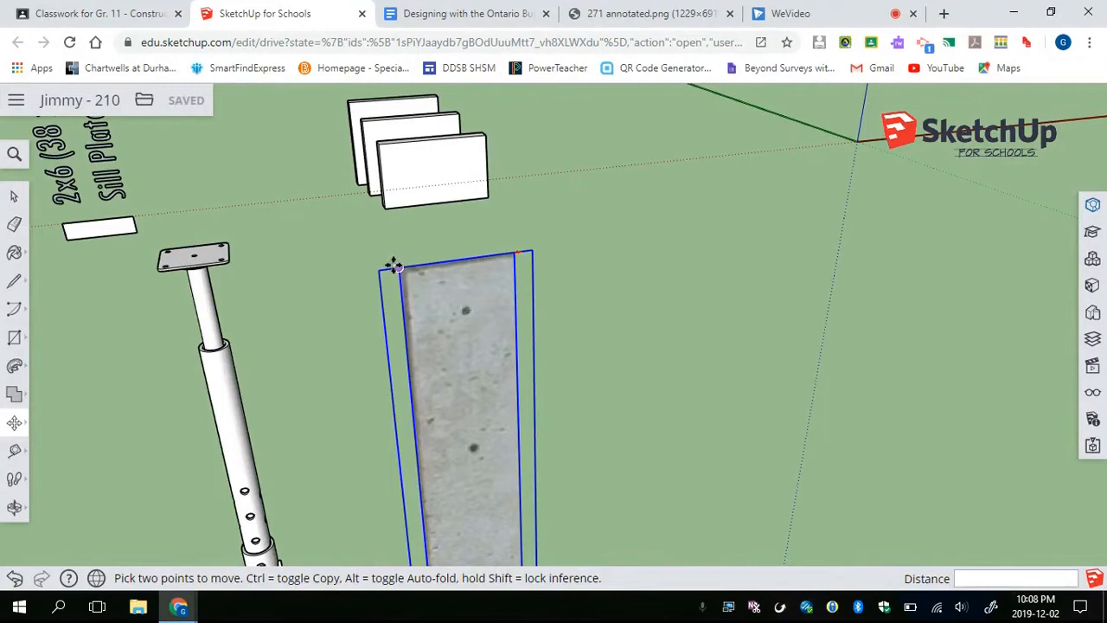
pyautogui.scroll(-5, 394, 266)
pyautogui.moveTo(531, 175); pyautogui.dragTo(490, 248, button='middle')
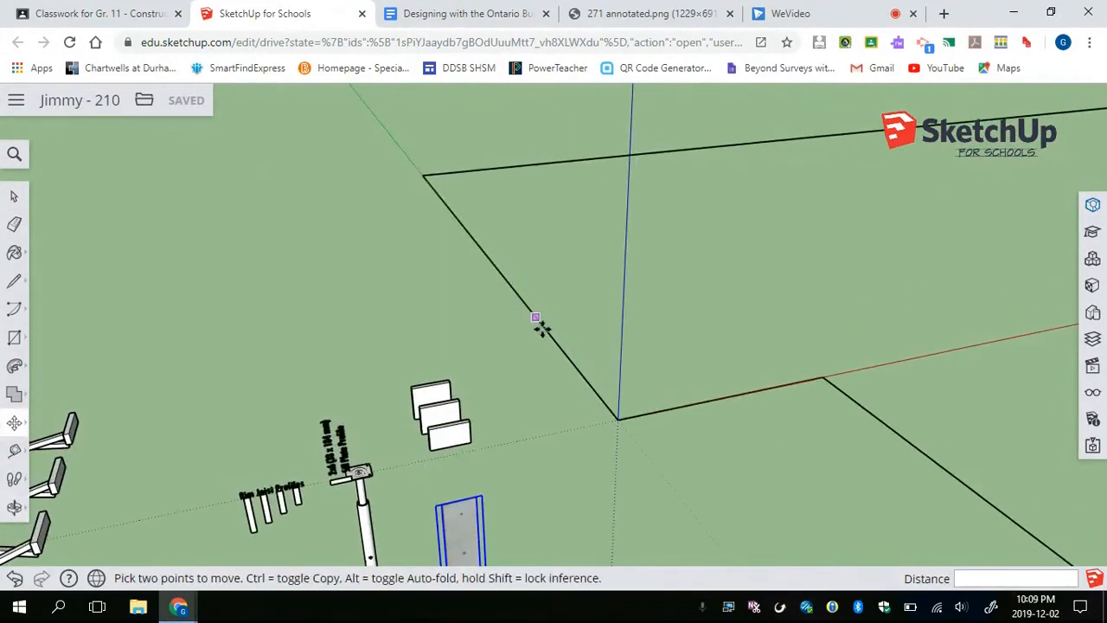
pyautogui.click(459, 500)
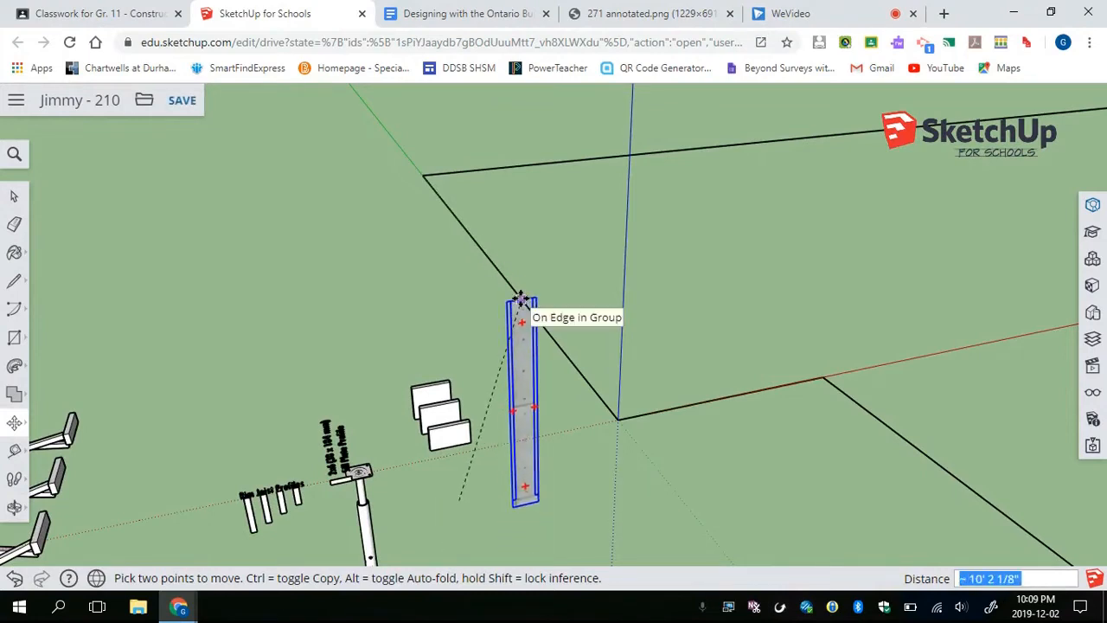
pyautogui.press('space')
pyautogui.press('m')
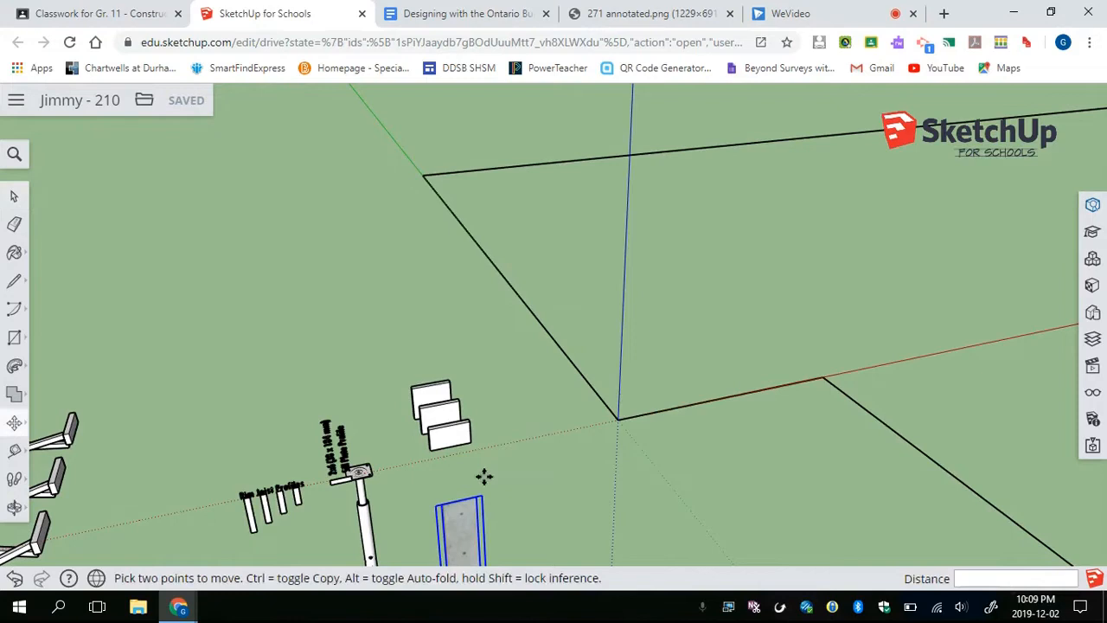
pyautogui.scroll(1, 483, 476)
pyautogui.click(462, 506)
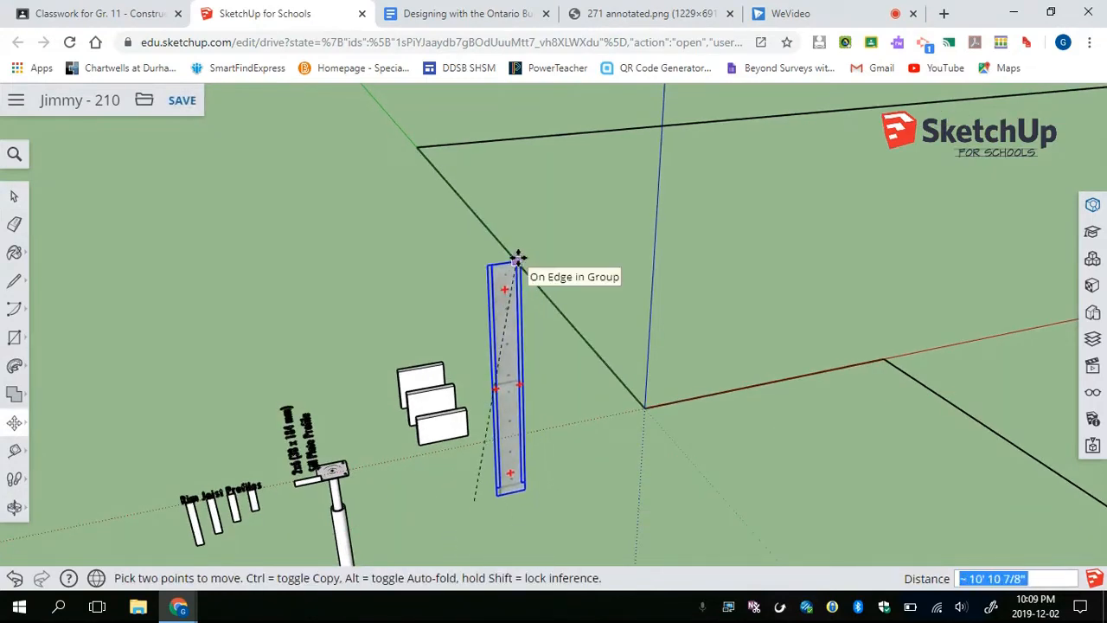
pyautogui.press('space')
# Move the basement wall section by the top corner of its concrete wall onto the outline edge along the green axis
pyautogui.scroll(5, 473, 458)
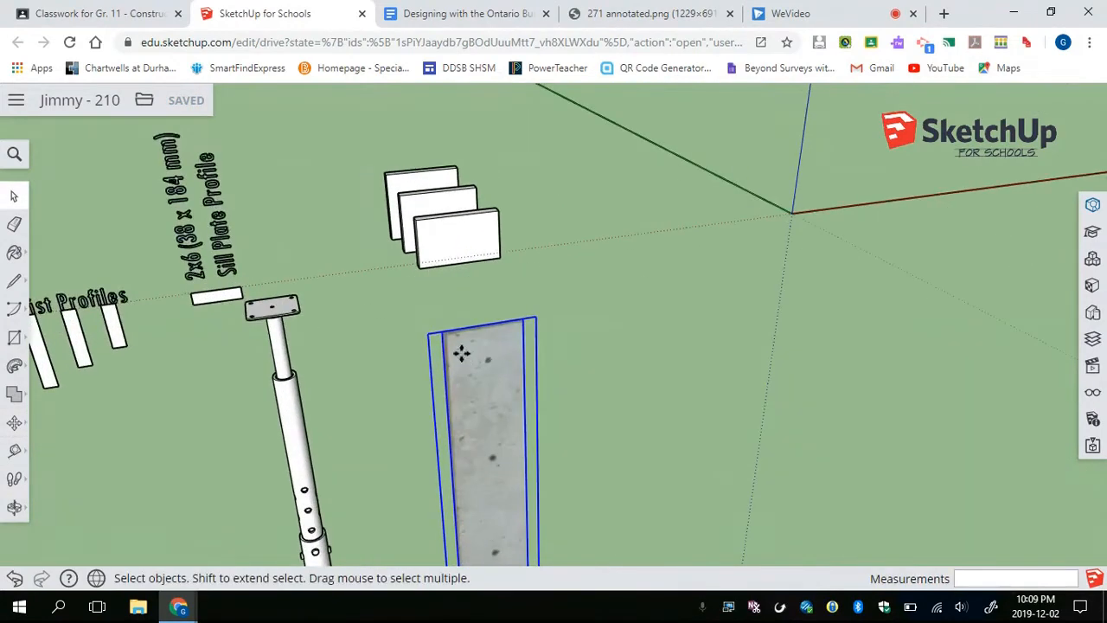
pyautogui.press('m')
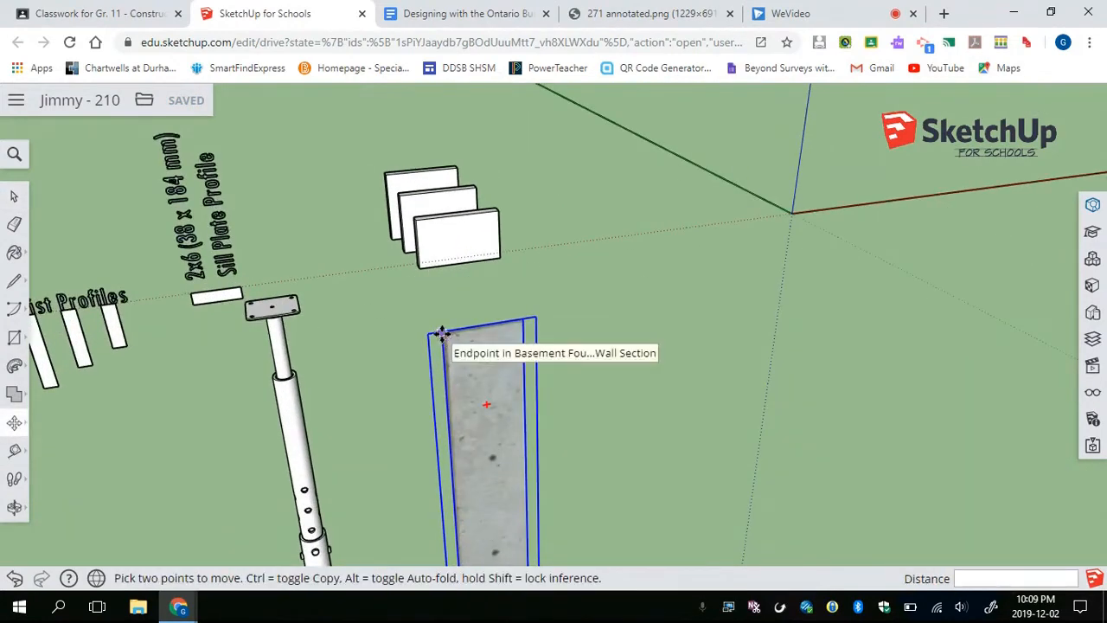
pyautogui.click(441, 333)
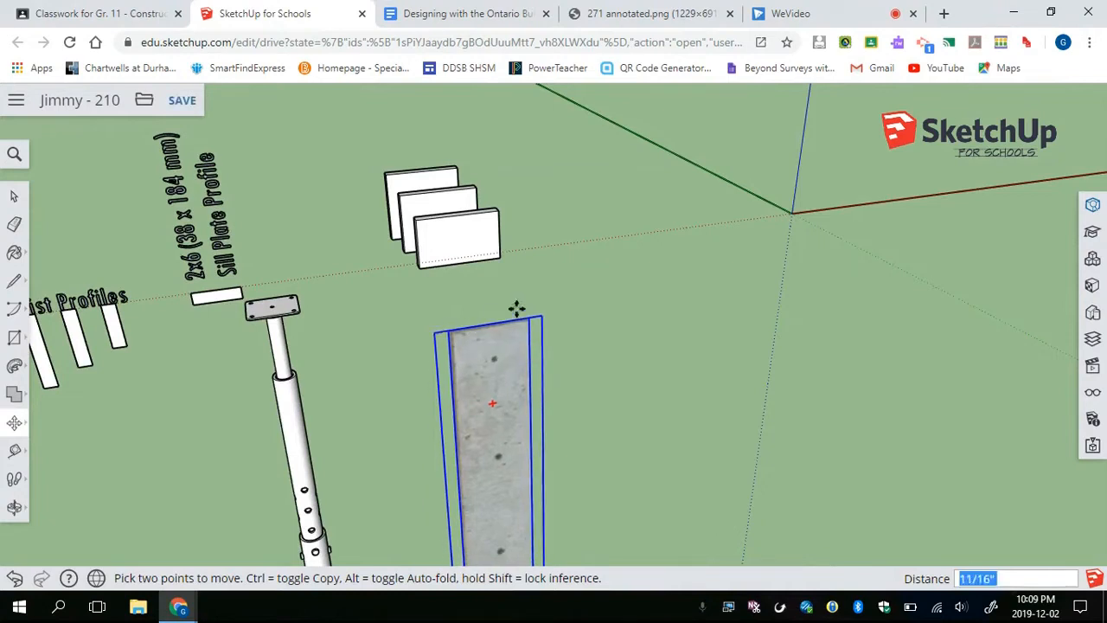
pyautogui.scroll(-3, 628, 254)
pyautogui.moveTo(611, 178); pyautogui.dragTo(608, 432, button='middle')
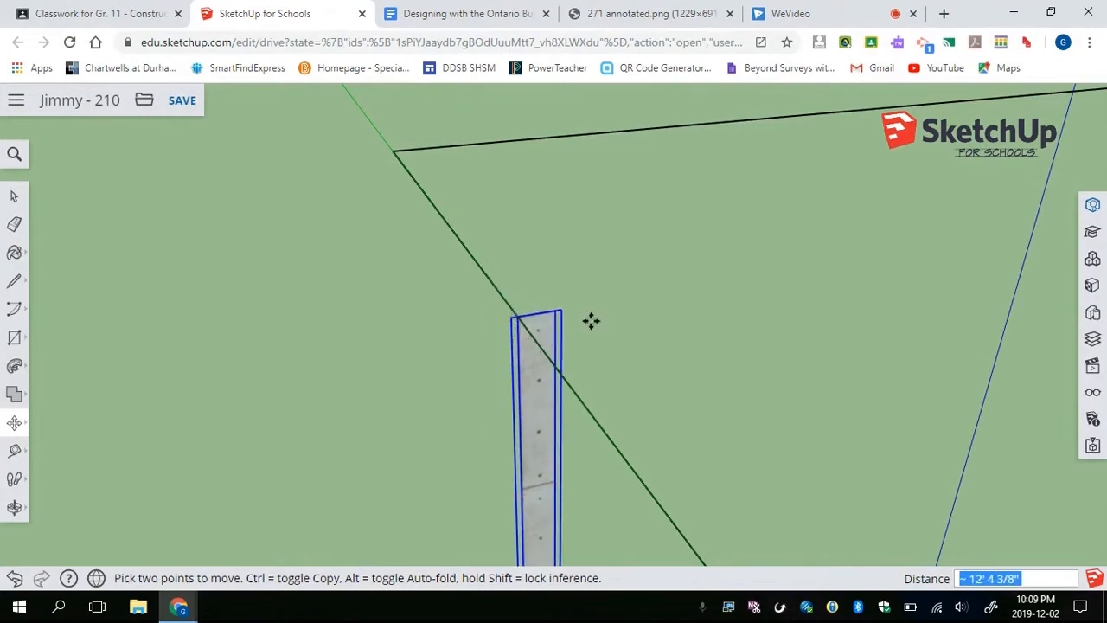
pyautogui.scroll(-6, 591, 319)
pyautogui.moveTo(633, 388); pyautogui.dragTo(442, 289, button='middle')
pyautogui.moveTo(705, 370); pyautogui.dragTo(514, 395, button='middle')
pyautogui.click(582, 279)
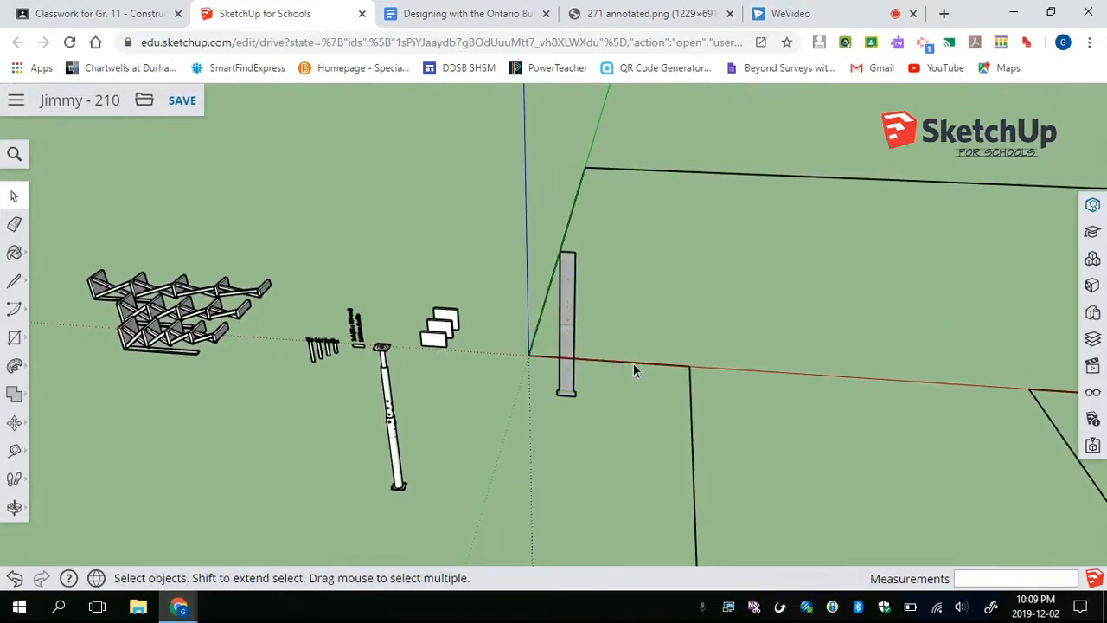
# Explode the basement foundation wall section component on the house outline
pyautogui.scroll(1, 623, 334)
pyautogui.scroll(2, 622, 330)
pyautogui.click(552, 284)
pyautogui.rightClick(555, 279)
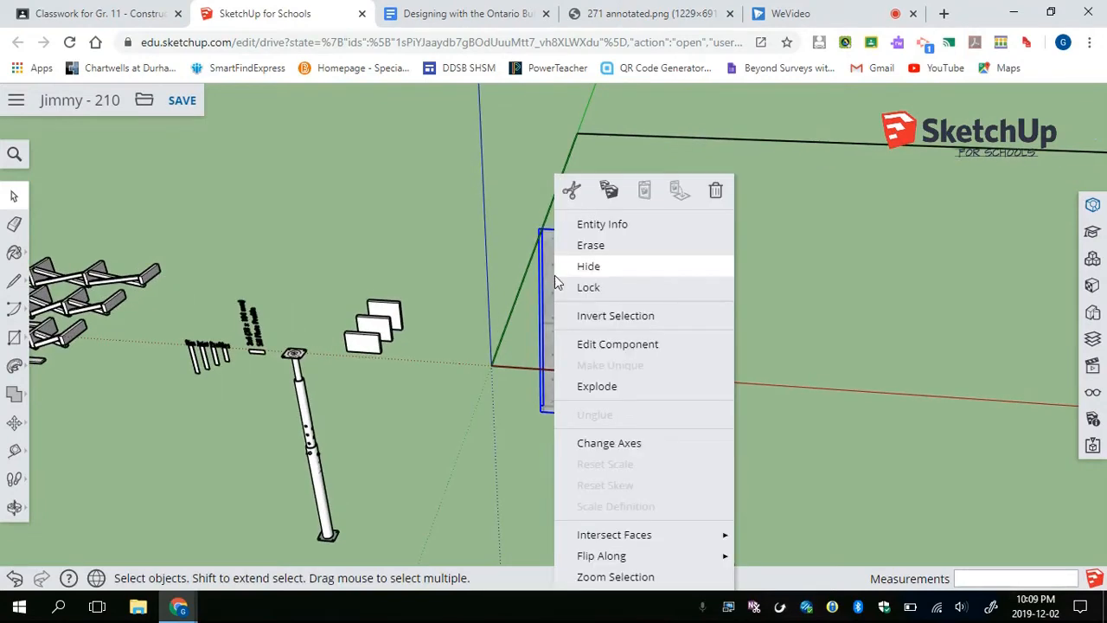
pyautogui.click(630, 391)
# Check the entity type and material of the exploded wall section's face, and clear the selection
pyautogui.click(594, 308)
pyautogui.click(1090, 208)
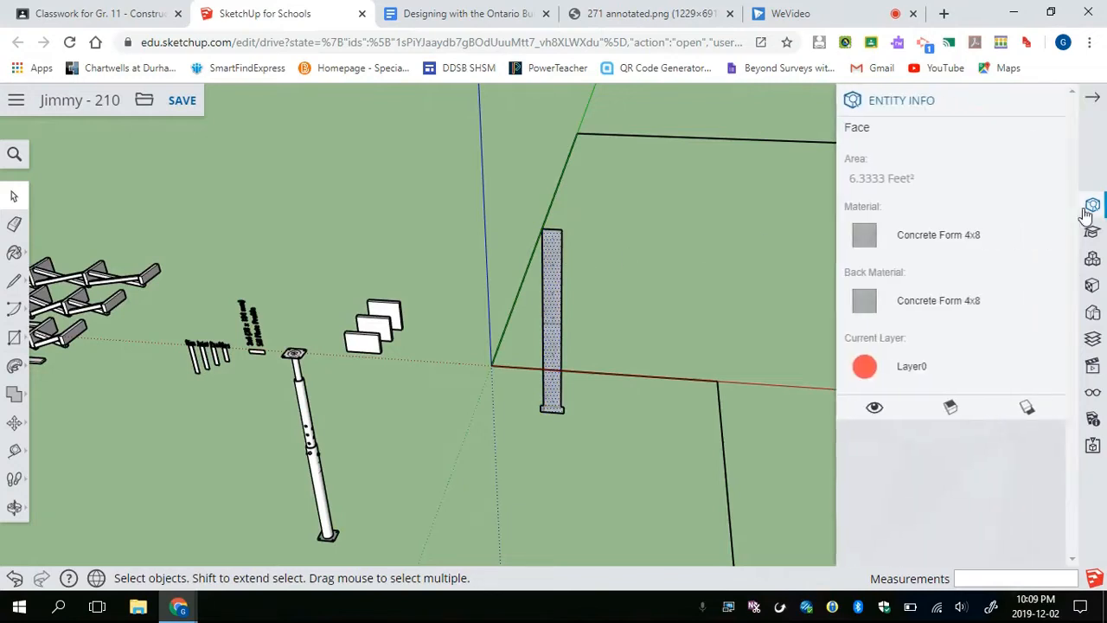
pyautogui.click(1092, 97)
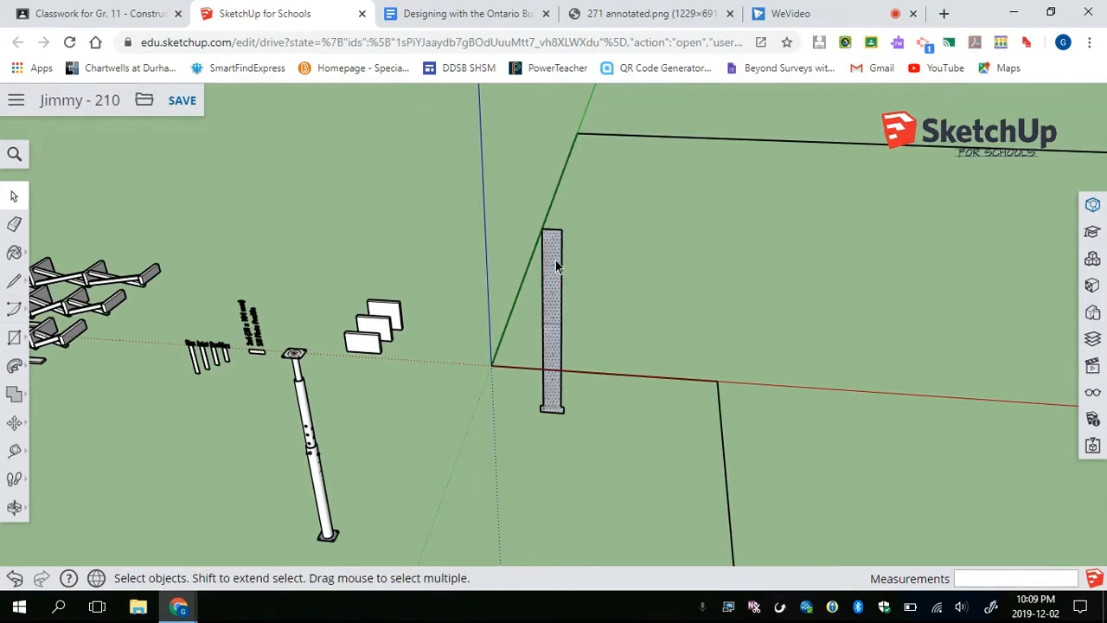
pyautogui.scroll(2, 556, 260)
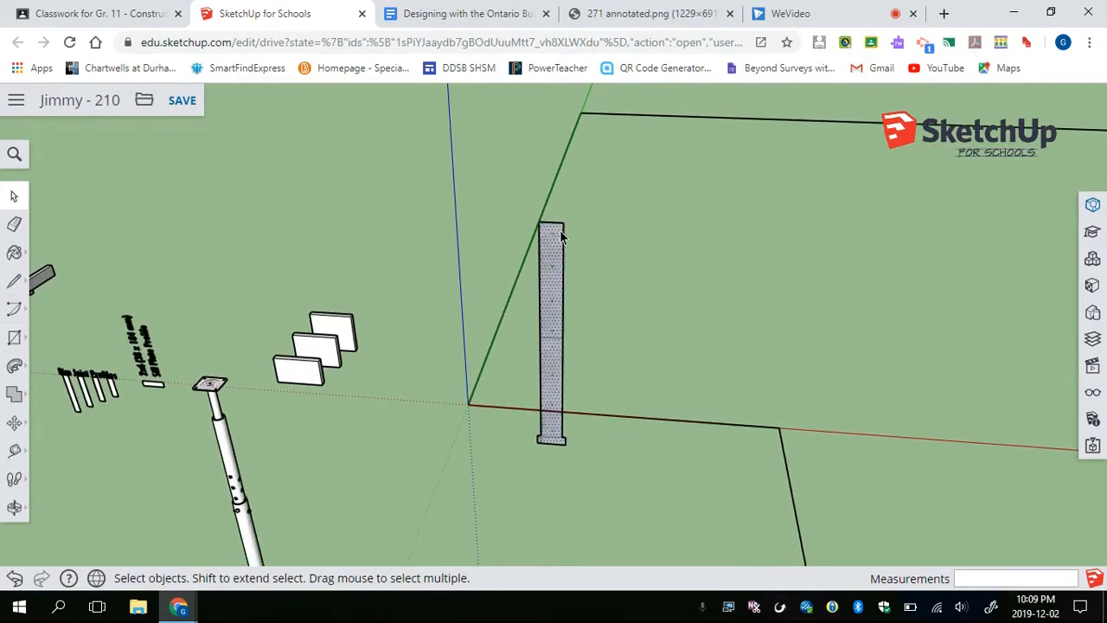
pyautogui.click(568, 256)
# Explode the house outline group at the origin into separate edges
pyautogui.click(499, 317)
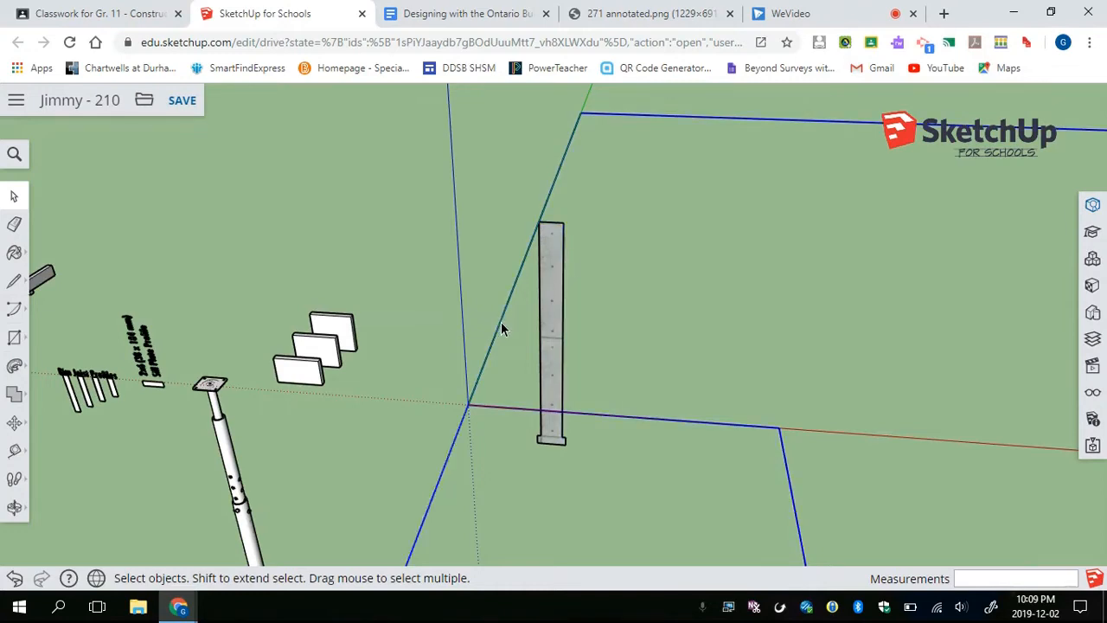
pyautogui.rightClick(500, 322)
pyautogui.click(575, 415)
pyautogui.moveTo(593, 343)
pyautogui.mouseDown(button='middle')
pyautogui.moveTo(769, 338)
pyautogui.moveTo(866, 314)
pyautogui.moveTo(729, 378)
pyautogui.moveTo(583, 325)
pyautogui.mouseUp(button='middle')
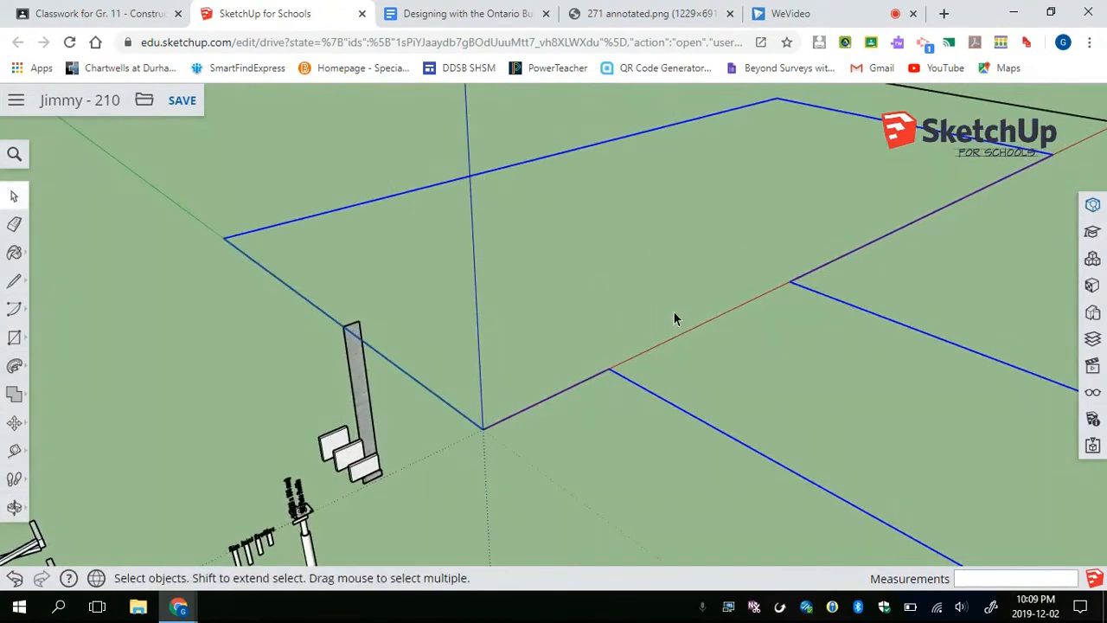
# Sweep the basement wall section profile along the house outline with the Follow Me tool to create the foundation walls
pyautogui.moveTo(707, 327); pyautogui.dragTo(631, 309, button='middle')
pyautogui.scroll(2, 631, 309)
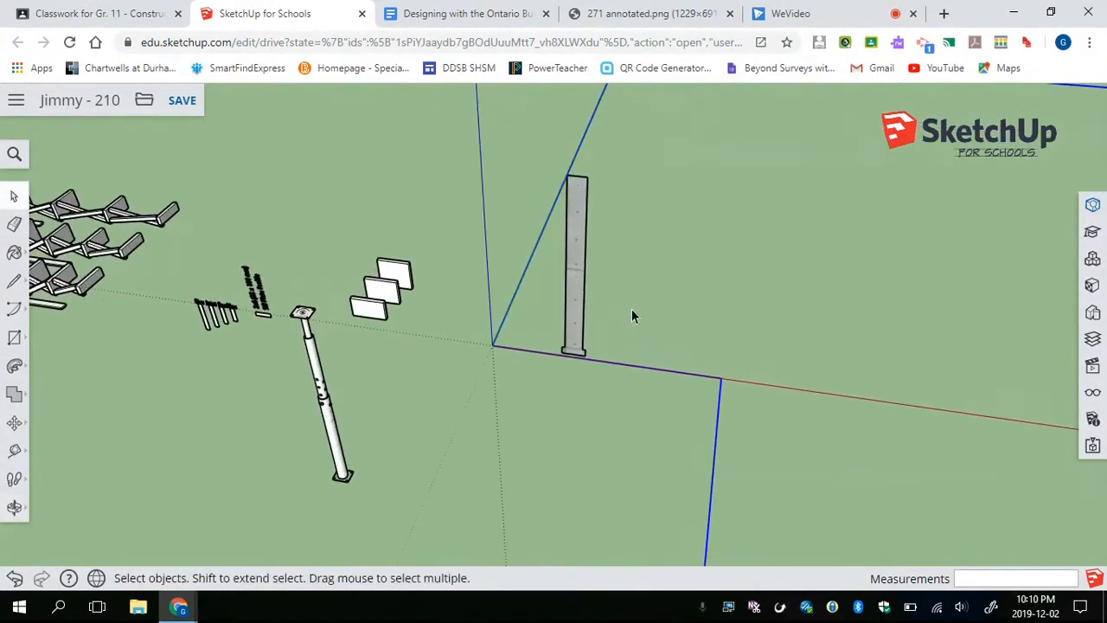
pyautogui.click(16, 367)
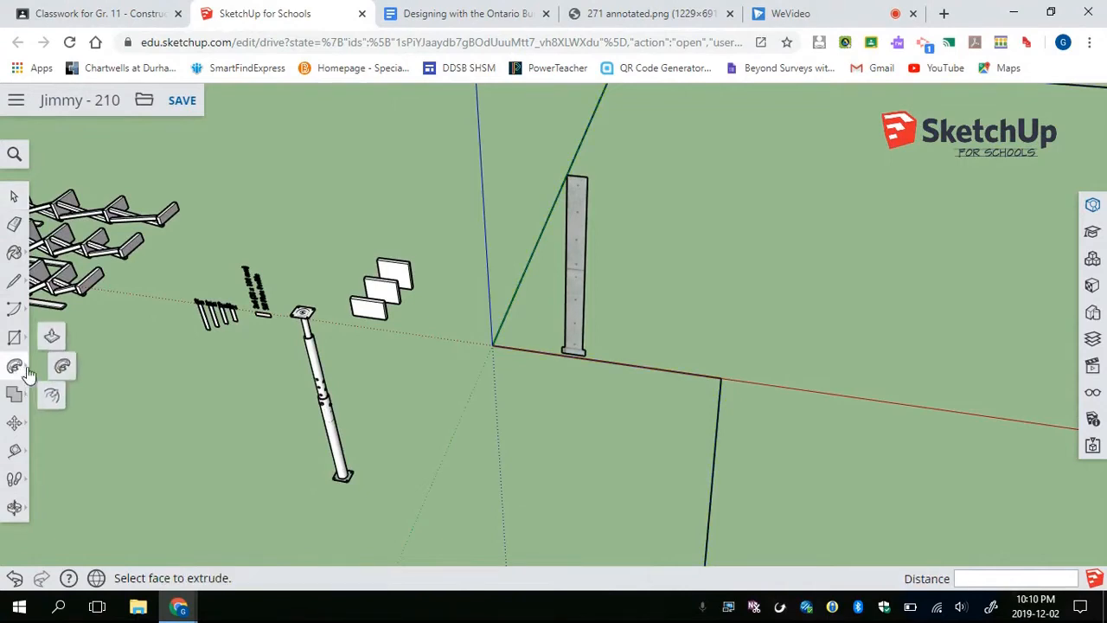
pyautogui.click(576, 258)
pyautogui.scroll(-5, 576, 275)
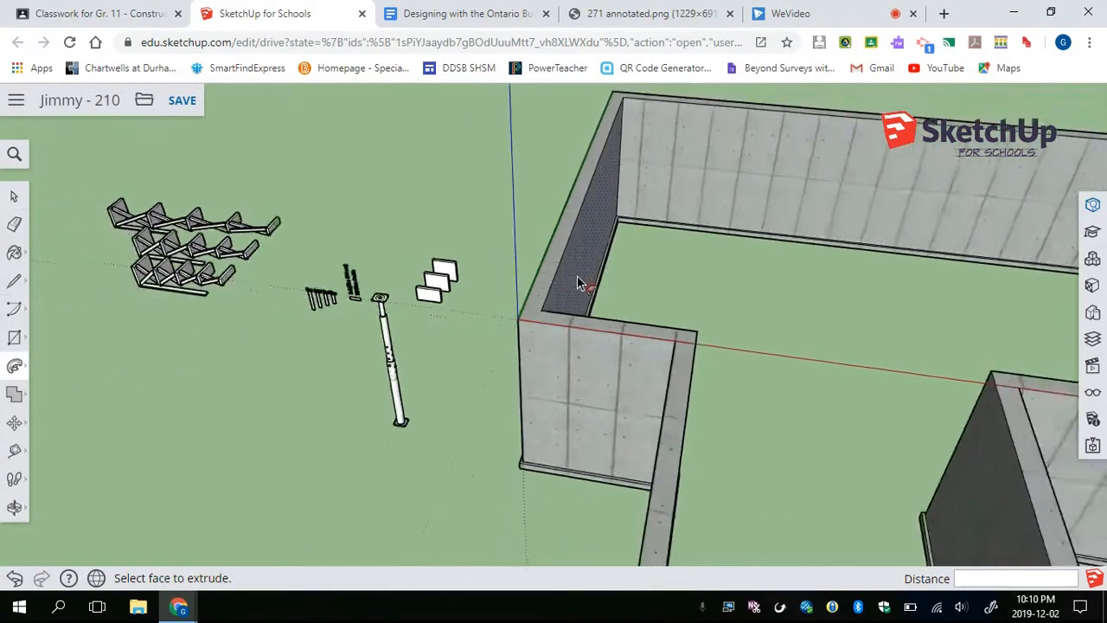
pyautogui.keyDown('shift'); pyautogui.moveTo(605, 341); pyautogui.dragTo(603, 374, button='middle'); pyautogui.keyUp('shift')
pyautogui.scroll(-4, 603, 374)
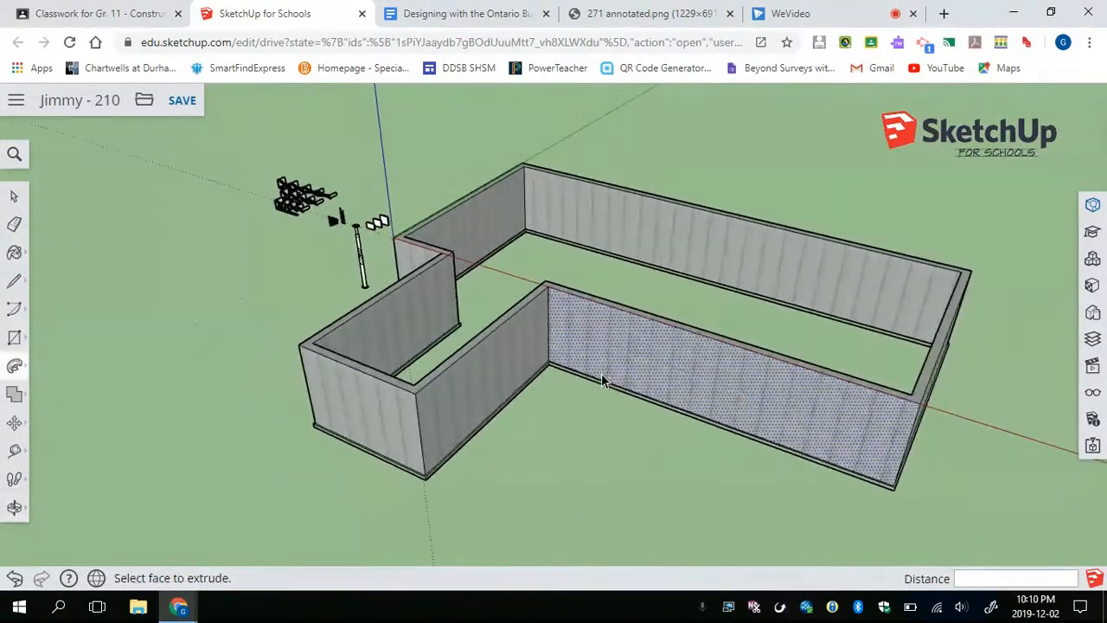
# Group all connected geometry of the swept foundation walls and clear the selection
pyautogui.press('space')
pyautogui.moveTo(542, 287); pyautogui.dragTo(616, 369, button='middle')
pyautogui.scroll(3, 616, 367)
pyautogui.tripleClick(612, 364)
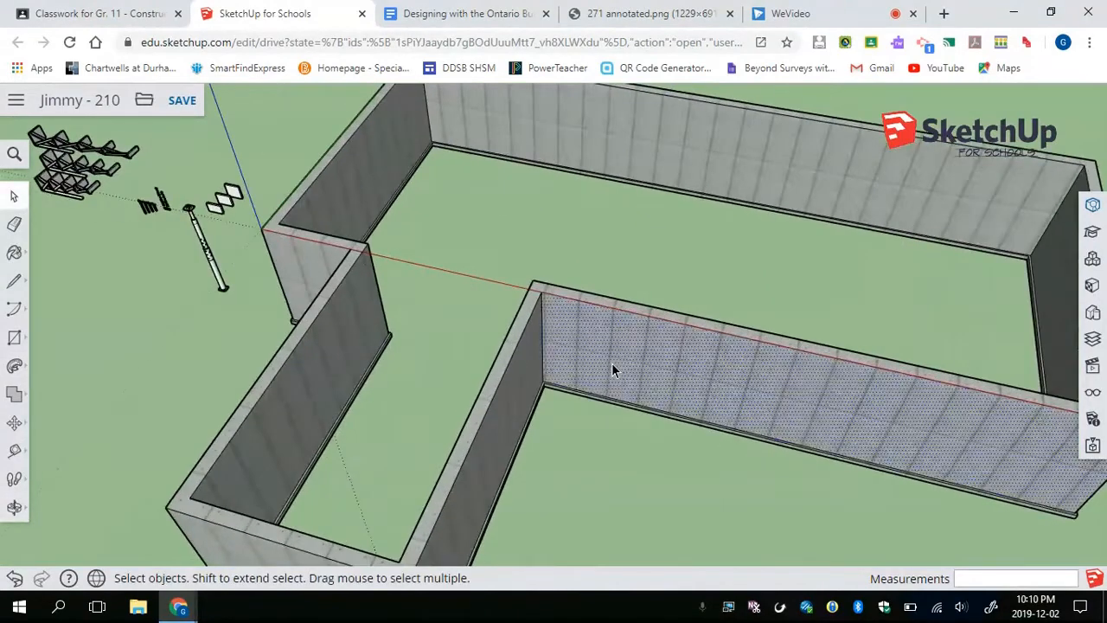
pyautogui.rightClick(612, 364)
pyautogui.click(694, 470)
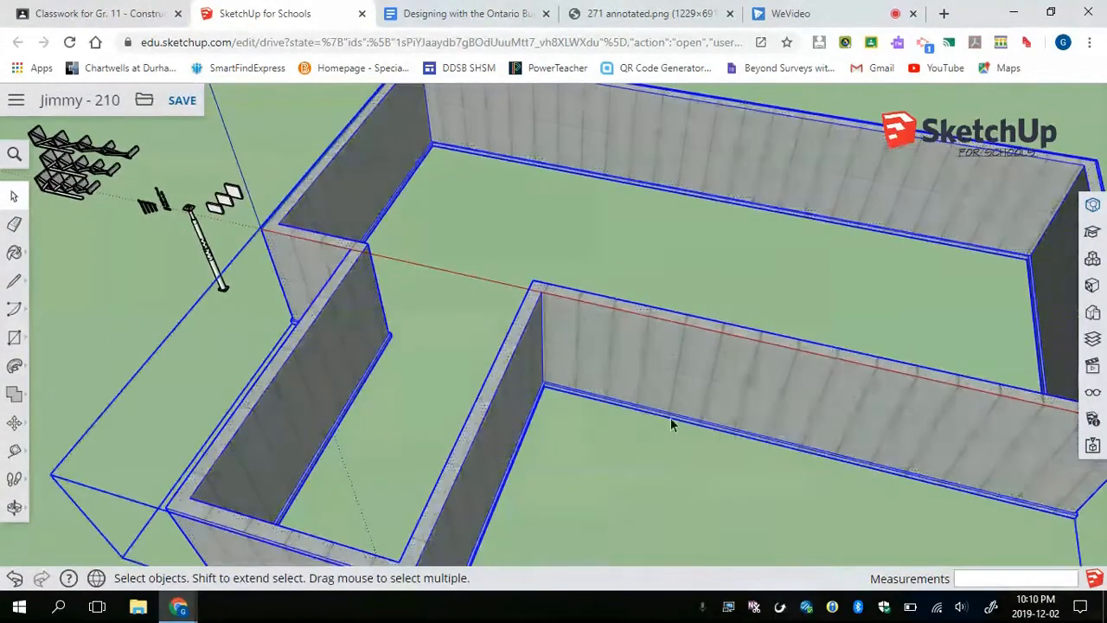
pyautogui.click(578, 440)
pyautogui.click(570, 358)
pyautogui.moveTo(573, 430); pyautogui.dragTo(608, 367, button='middle')
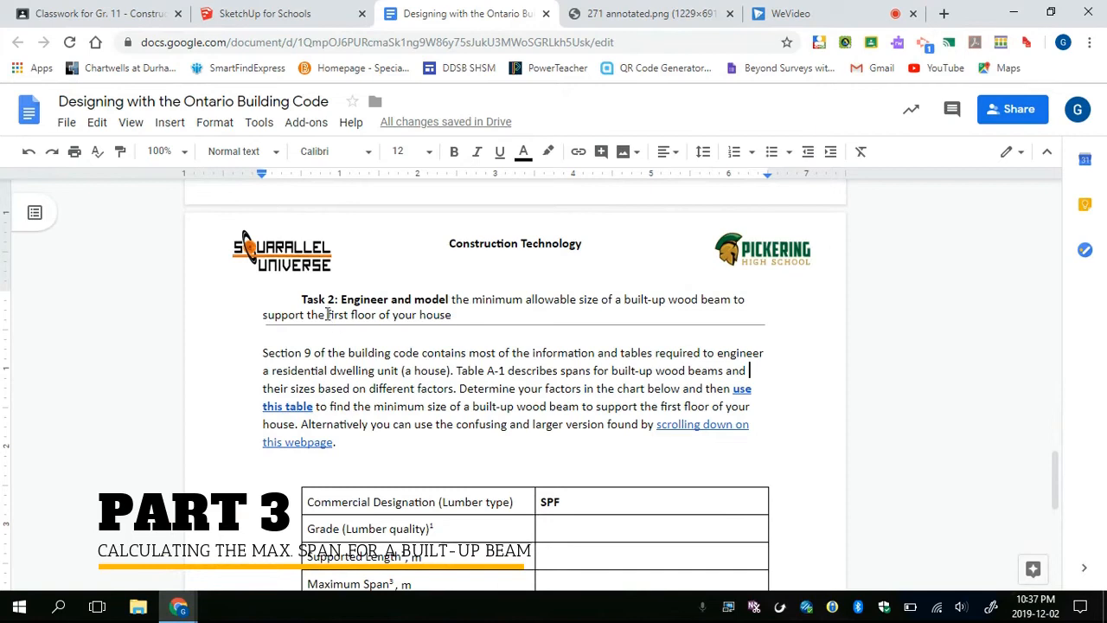
# Read the Task 2 heading on the built-up wood beam in the assignment document, and view the foundation walls in the SketchUp model
pyautogui.moveTo(321, 295); pyautogui.dragTo(451, 314)
pyautogui.click(449, 314)
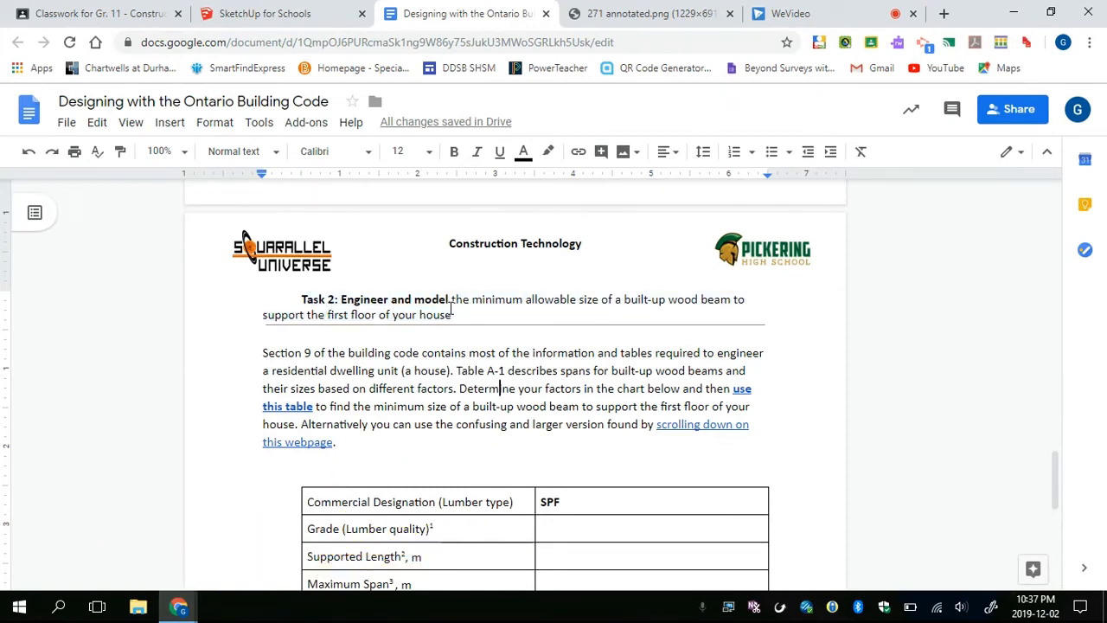
pyautogui.moveTo(450, 299); pyautogui.dragTo(715, 303)
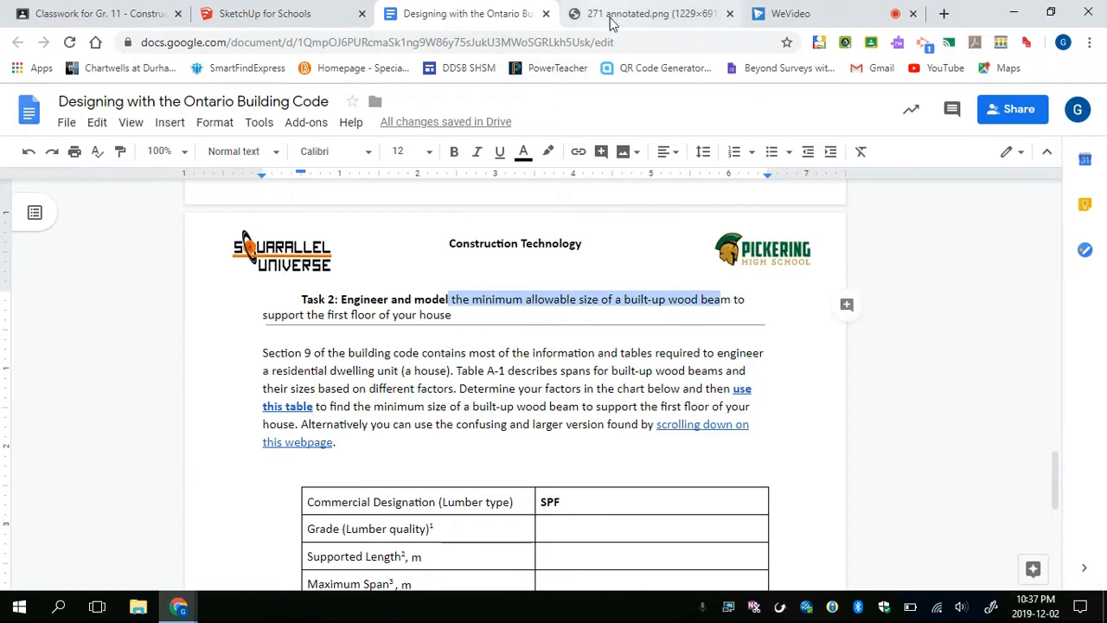
pyautogui.click(277, 14)
pyautogui.moveTo(594, 306)
pyautogui.mouseDown(button='middle')
pyautogui.moveTo(668, 311)
pyautogui.moveTo(585, 304)
pyautogui.moveTo(613, 302)
pyautogui.mouseUp(button='middle')
pyautogui.scroll(3, 613, 302)
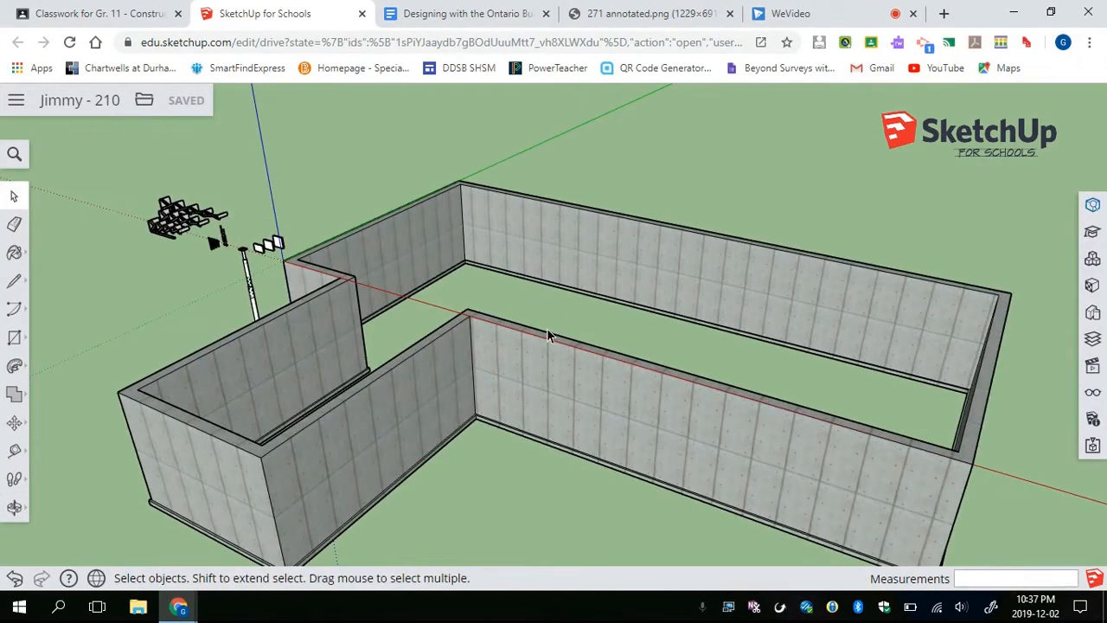
# Switch to the assignment document and open the linked table for sizing the built-up wood beam
pyautogui.click(474, 16)
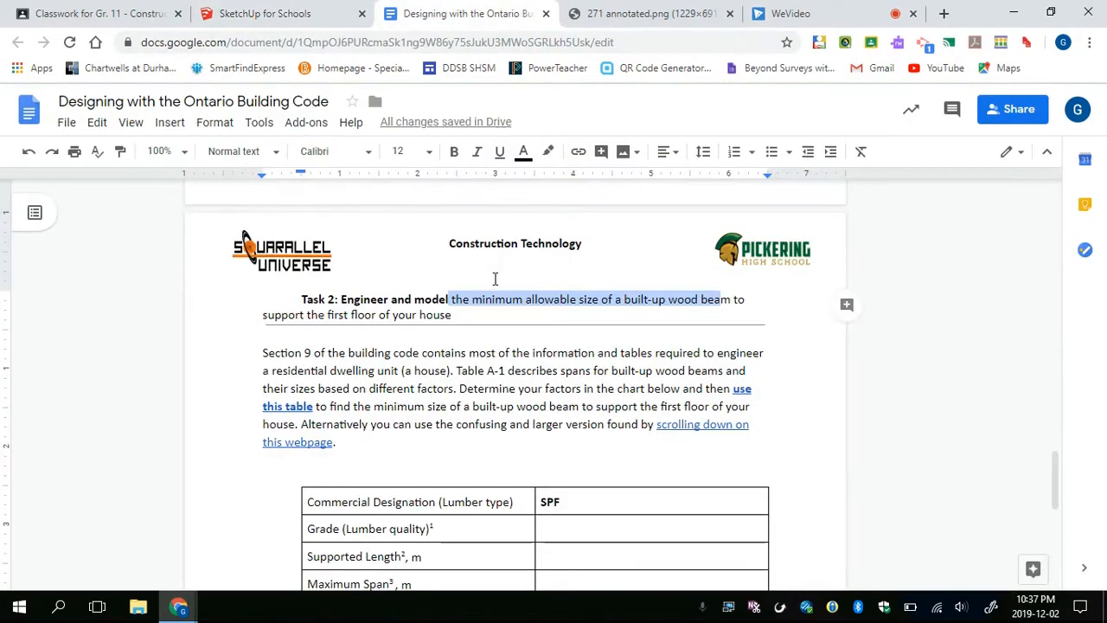
pyautogui.scroll(-1, 495, 279)
pyautogui.click(461, 308)
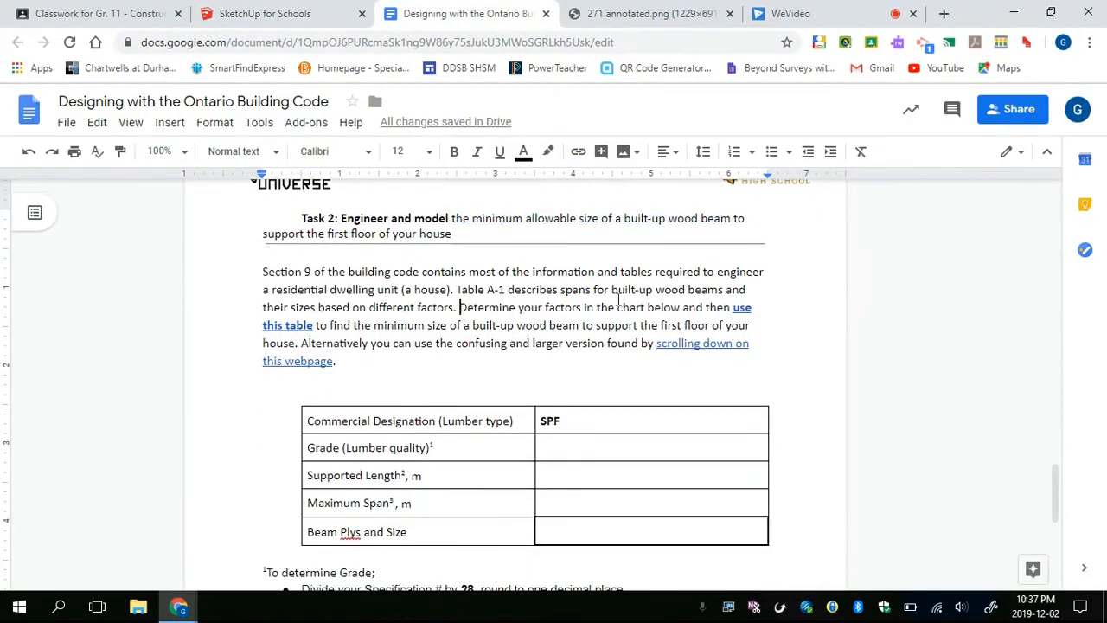
pyautogui.click(740, 316)
pyautogui.click(695, 350)
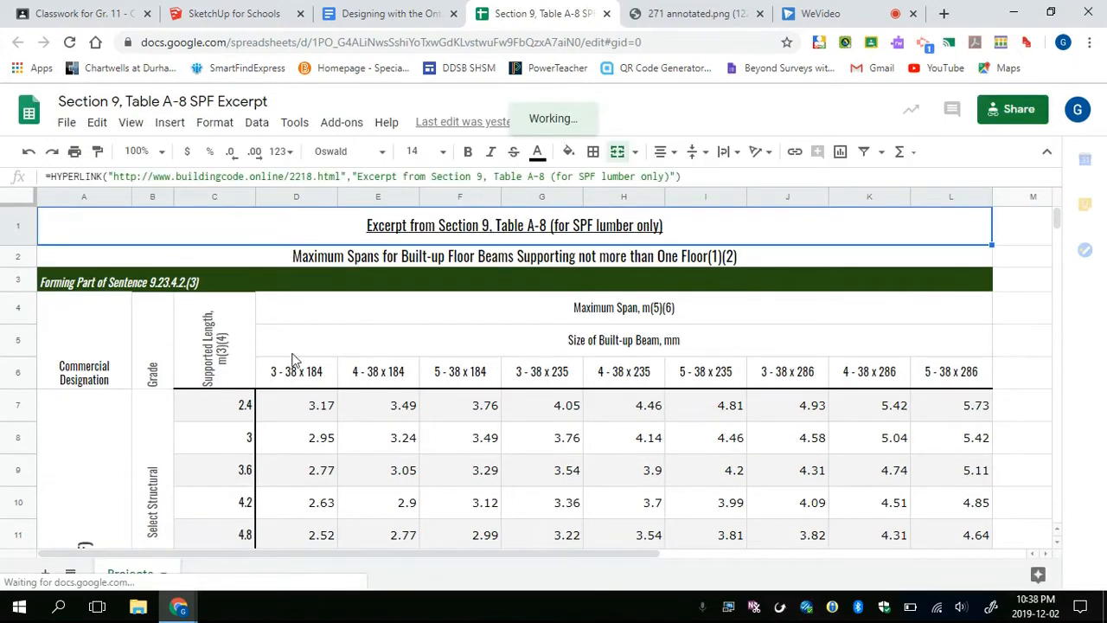
# Examine the commercial designation and the built-up beam size headings in the SPF span table
pyautogui.scroll(-5, 294, 363)
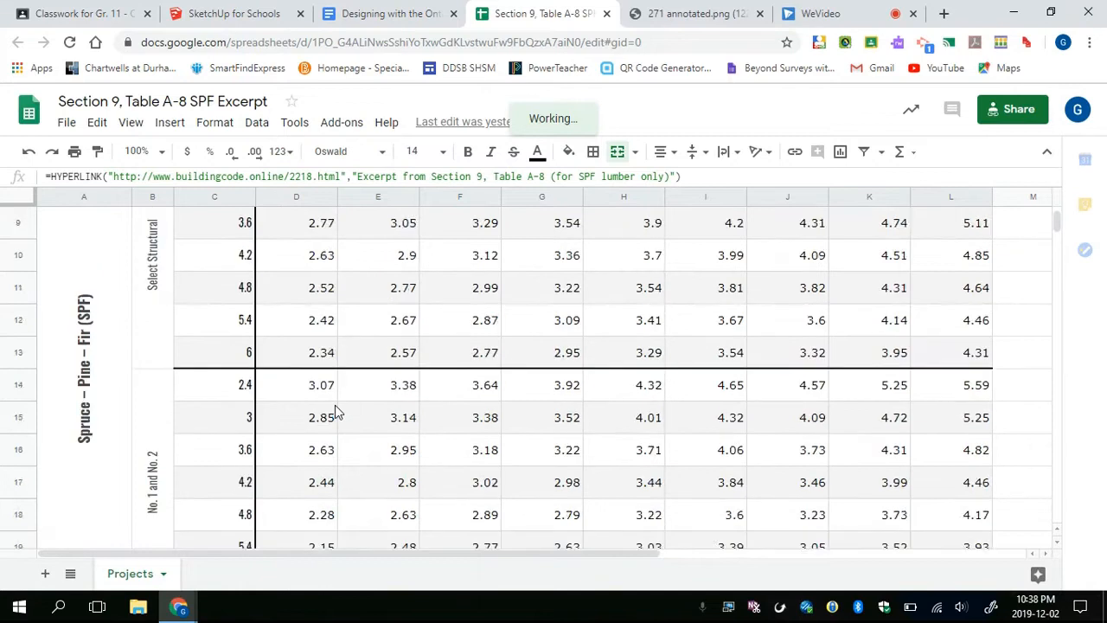
pyautogui.scroll(3, 335, 407)
pyautogui.click(86, 325)
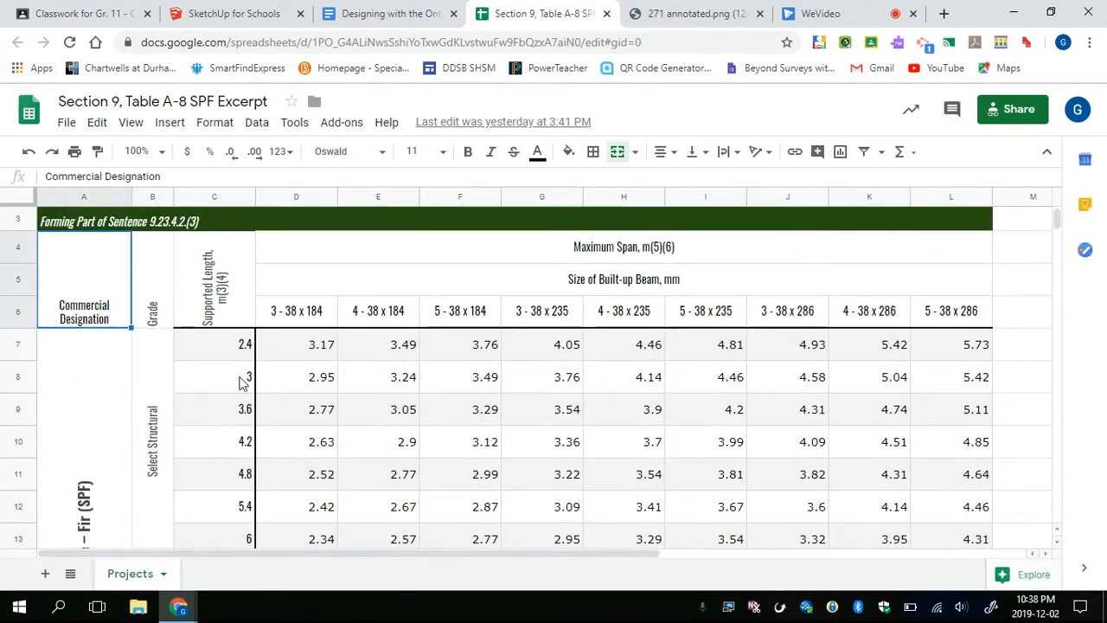
pyautogui.scroll(-2, 388, 343)
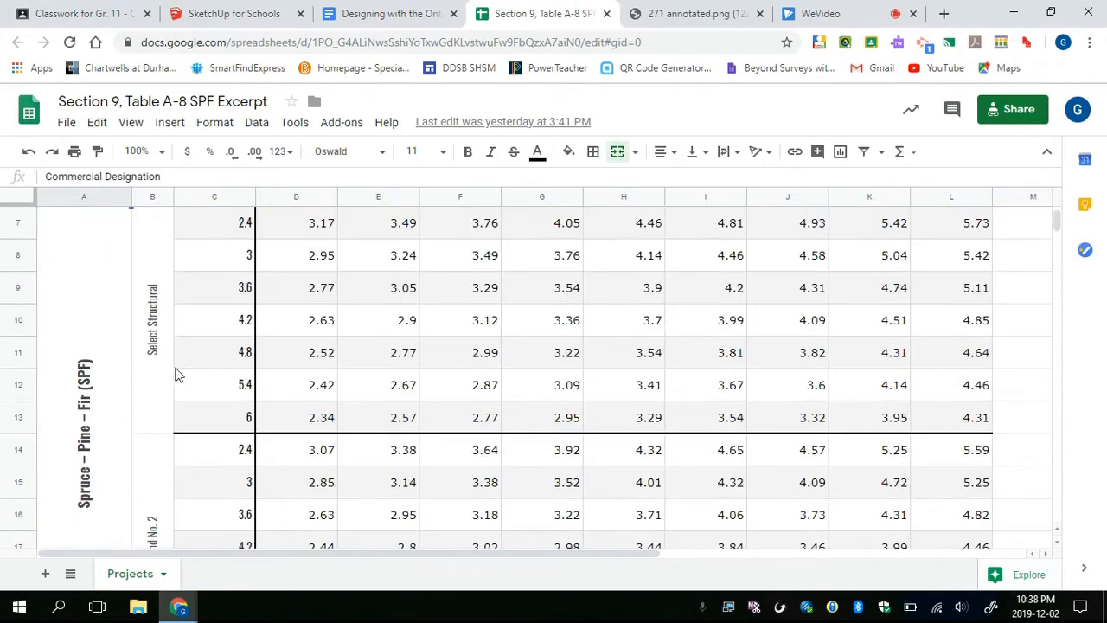
pyautogui.click(73, 393)
pyautogui.scroll(1, 359, 406)
pyautogui.scroll(1, 360, 407)
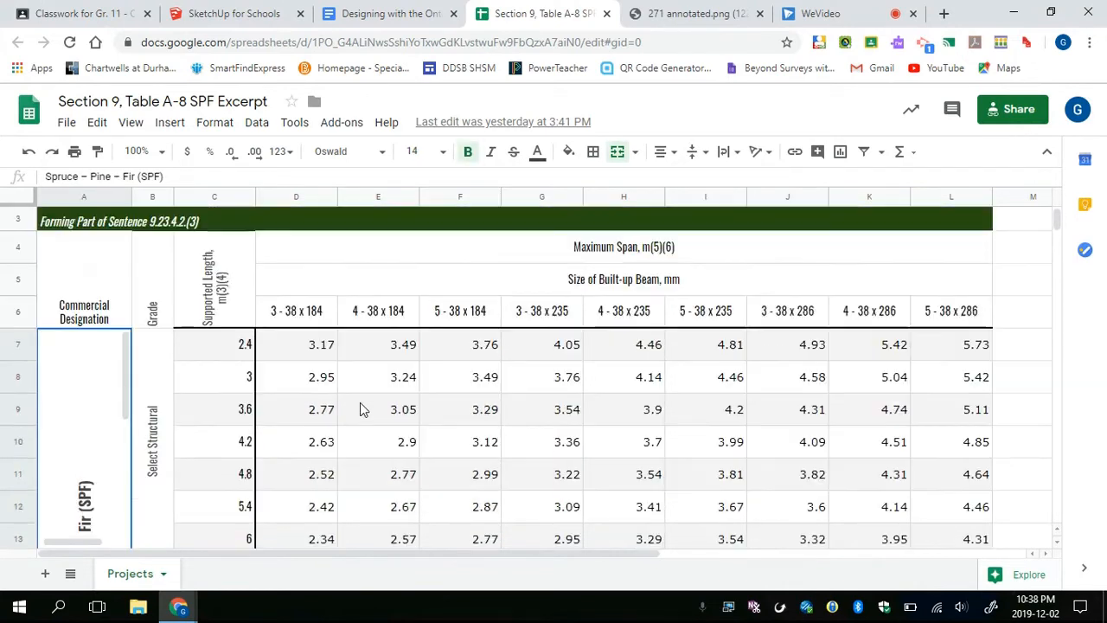
pyautogui.click(337, 281)
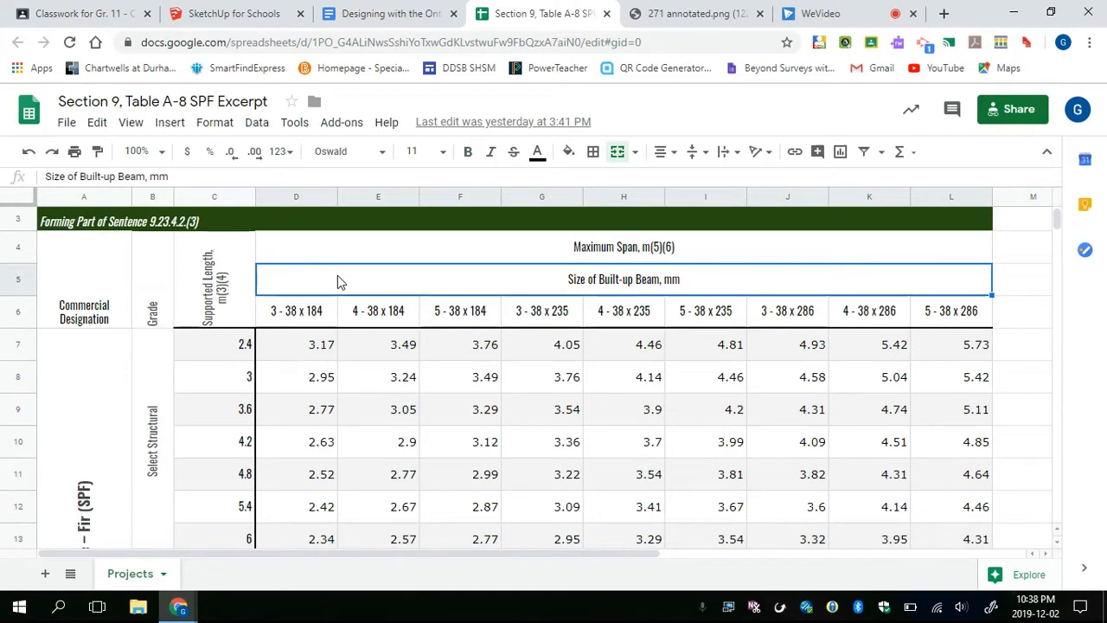
# Examine the lumber grade categories and the supported length column in the SPF span table
pyautogui.click(161, 299)
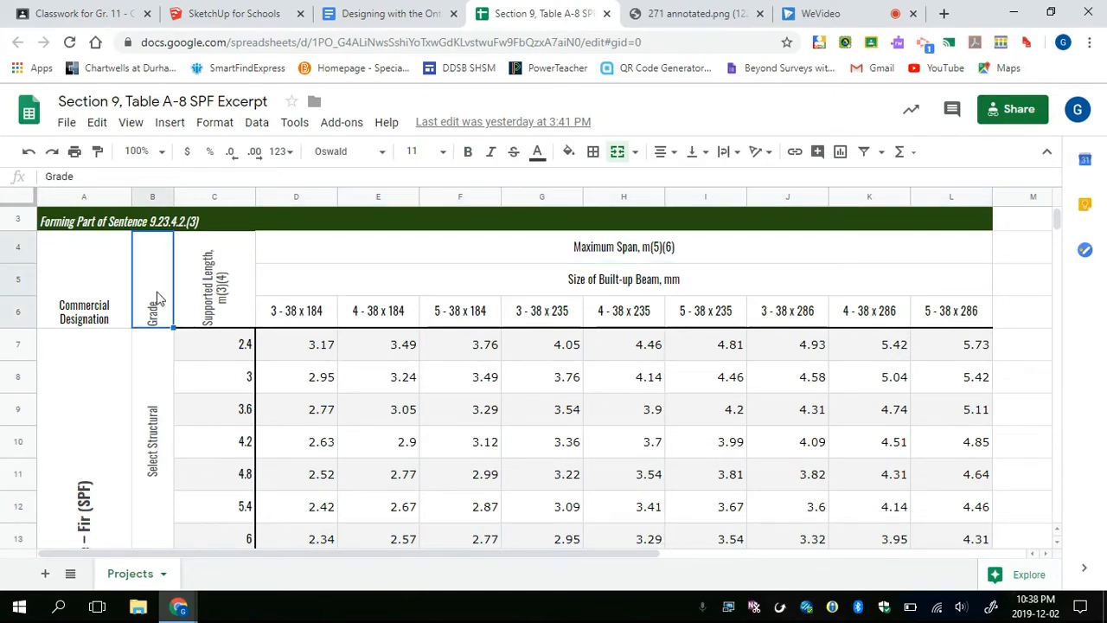
pyautogui.scroll(-1, 180, 383)
pyautogui.scroll(-1, 180, 383)
pyautogui.click(159, 380)
pyautogui.click(161, 471)
pyautogui.click(158, 416)
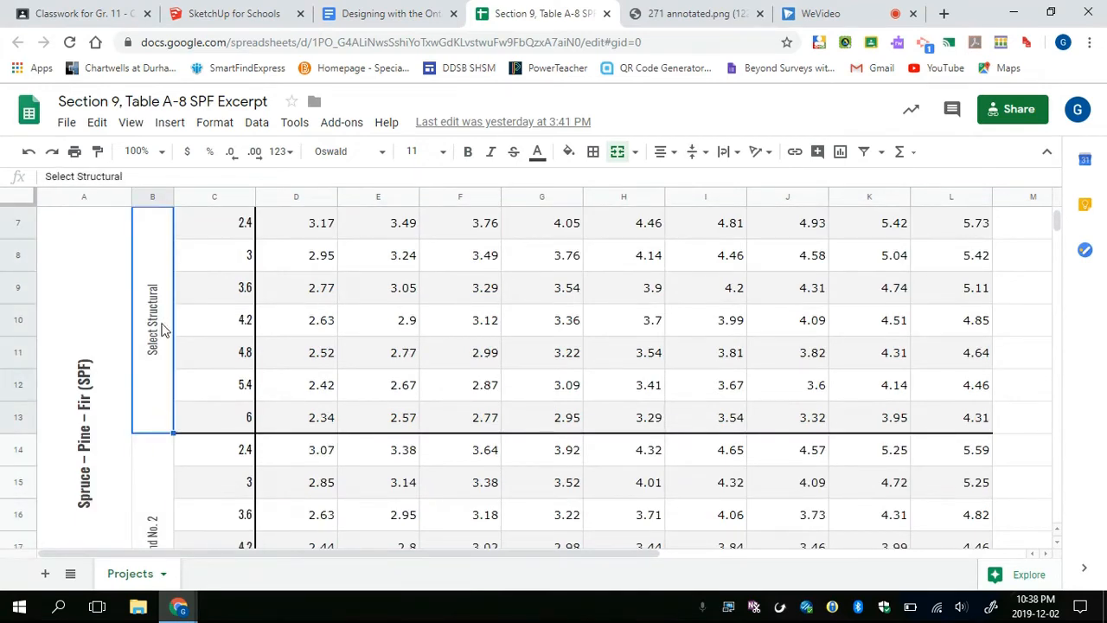
pyautogui.scroll(-2, 164, 329)
pyautogui.click(163, 379)
pyautogui.scroll(1, 230, 385)
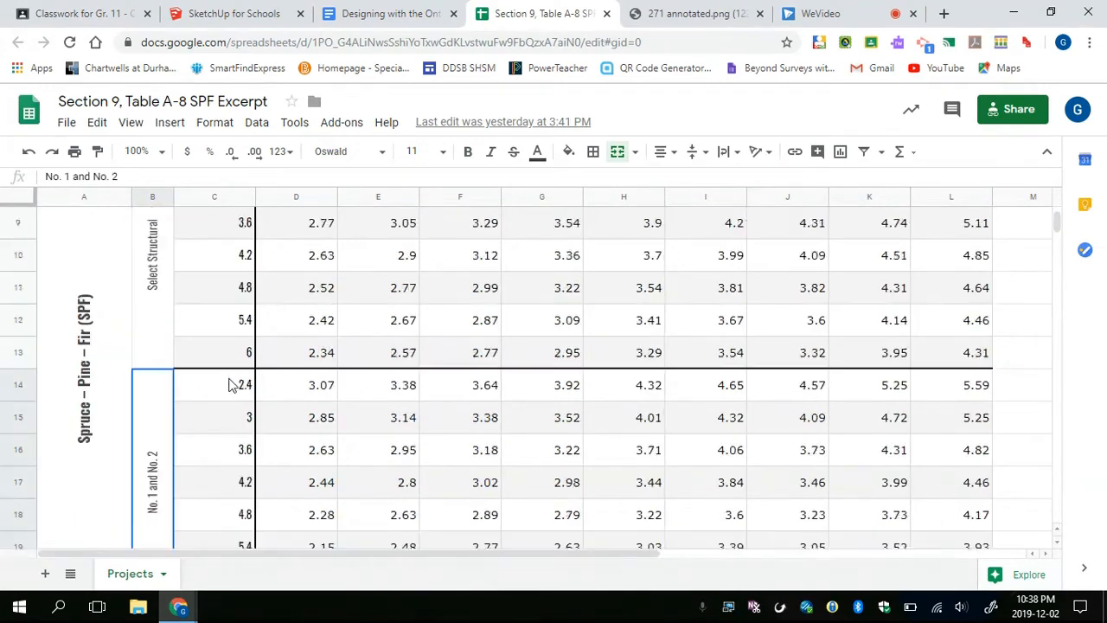
pyautogui.scroll(2, 232, 385)
pyautogui.click(167, 268)
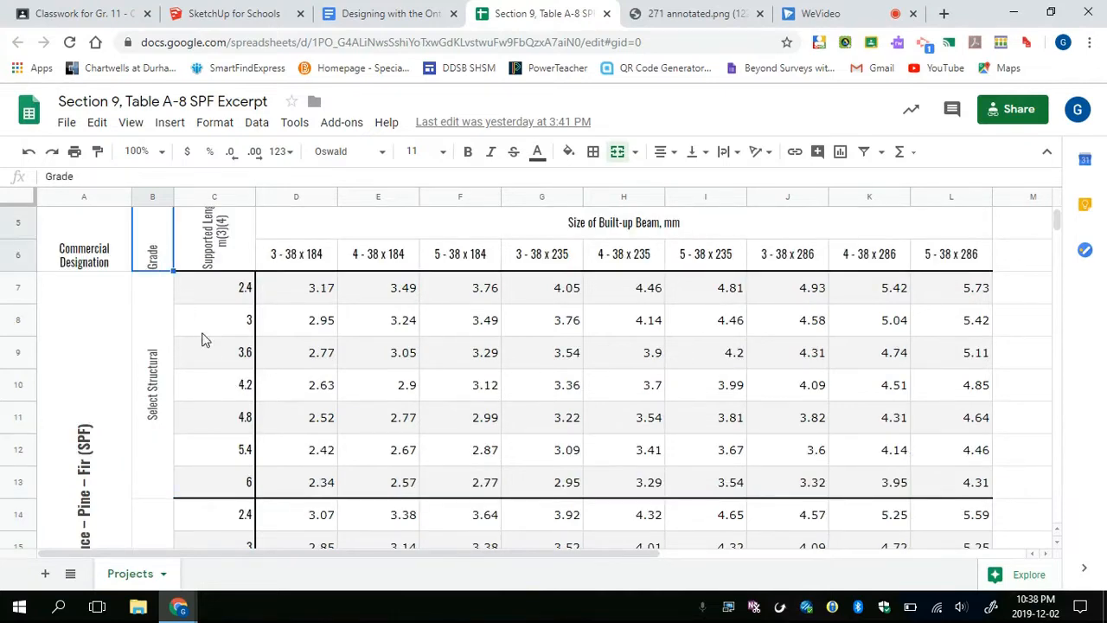
pyautogui.scroll(1, 230, 303)
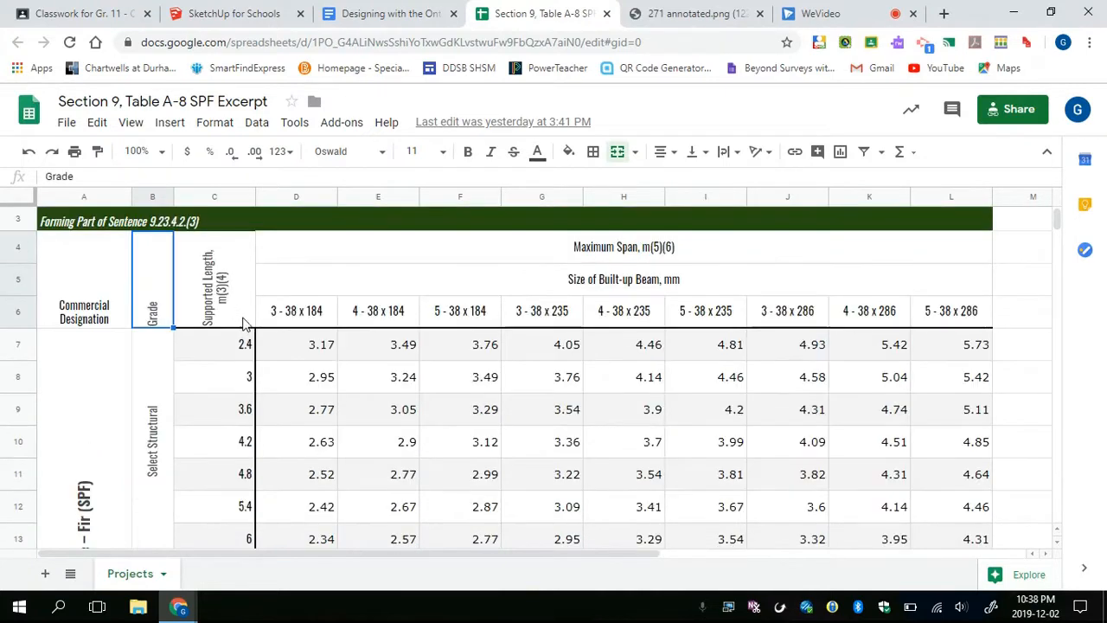
pyautogui.click(243, 323)
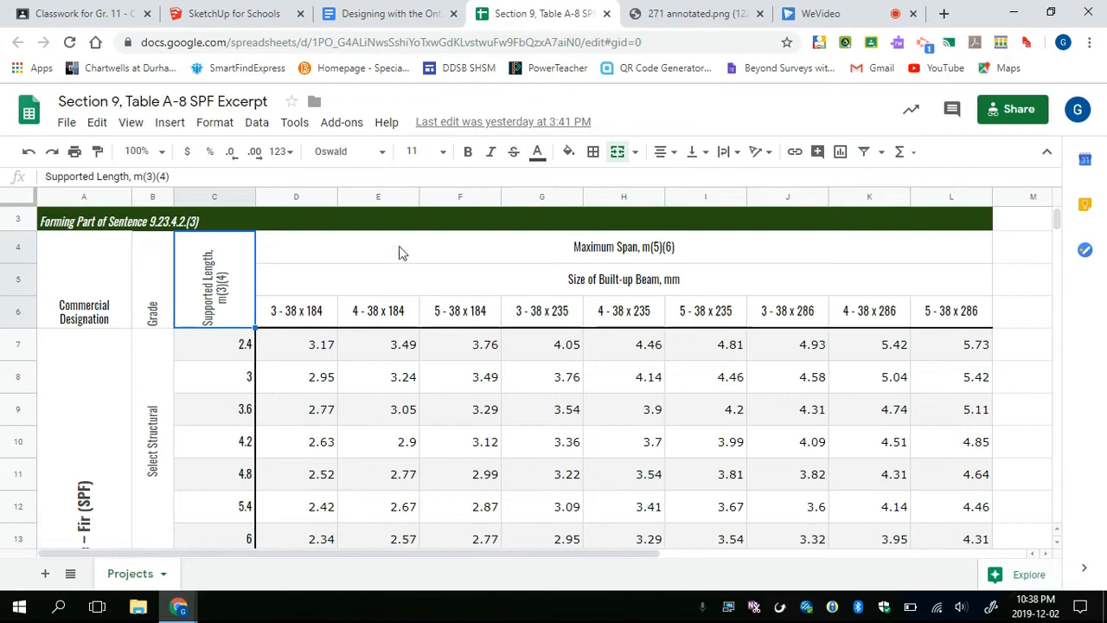
# Return to the assignment document, consult the rule for determining grade, and enter "No. 1 & No. 2" as the grade in the Task 2 table
pyautogui.click(399, 15)
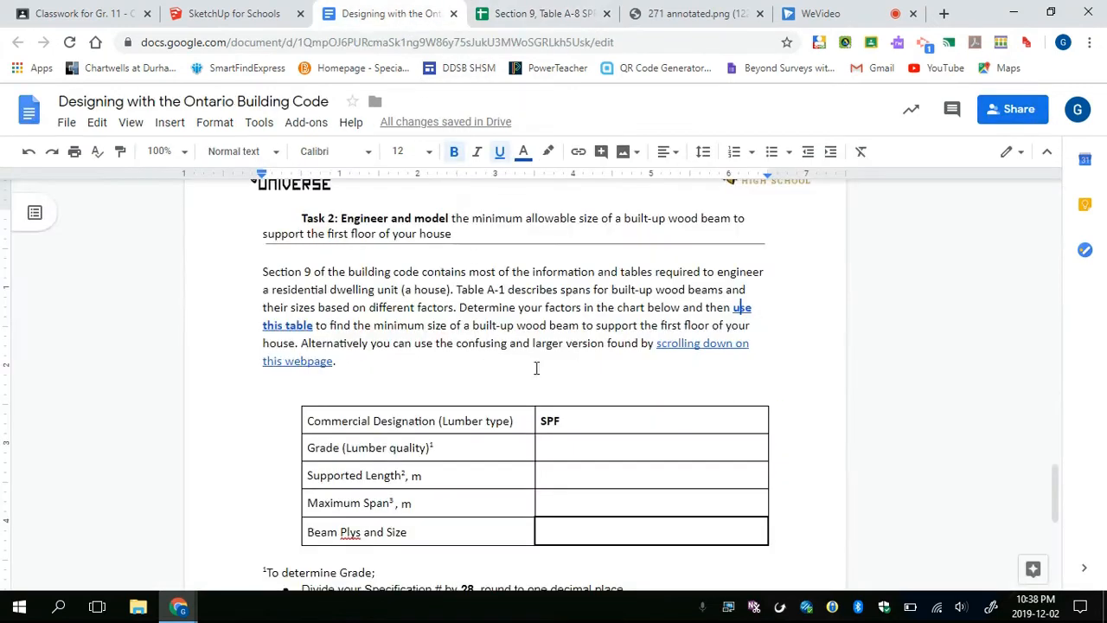
pyautogui.moveTo(574, 422); pyautogui.dragTo(543, 421)
pyautogui.click(557, 449)
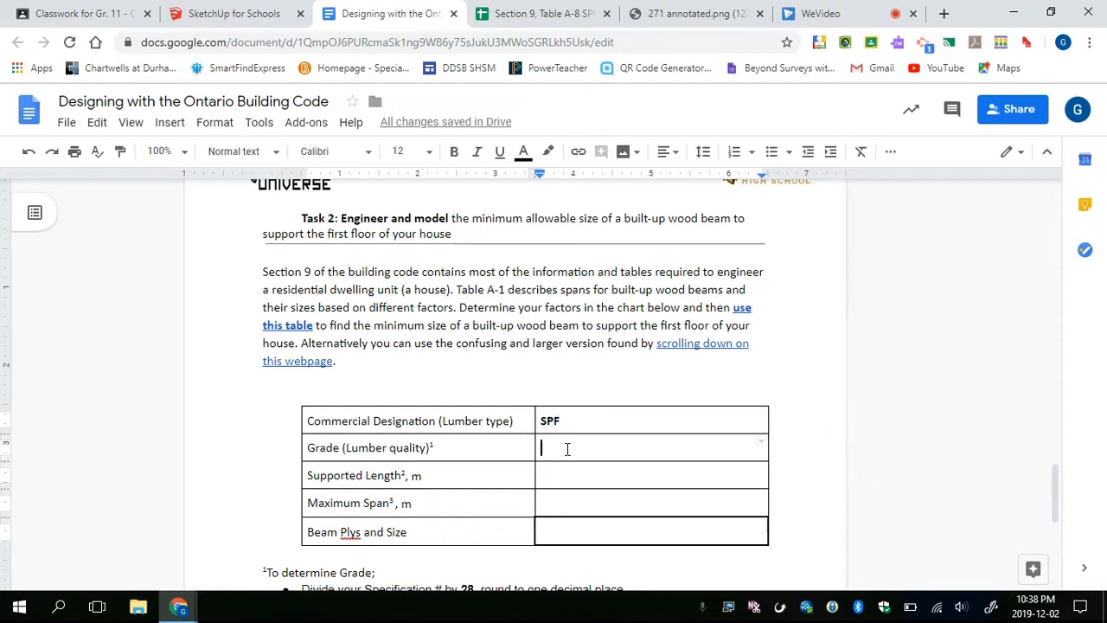
pyautogui.scroll(-2, 573, 444)
pyautogui.scroll(-1, 573, 442)
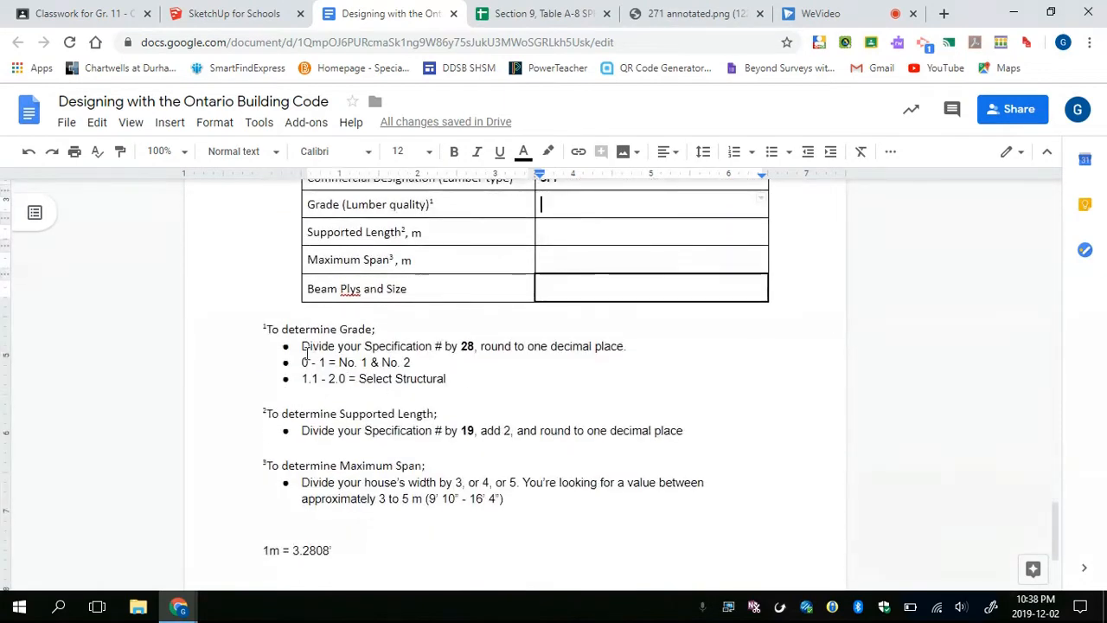
pyautogui.moveTo(302, 346); pyautogui.dragTo(482, 347)
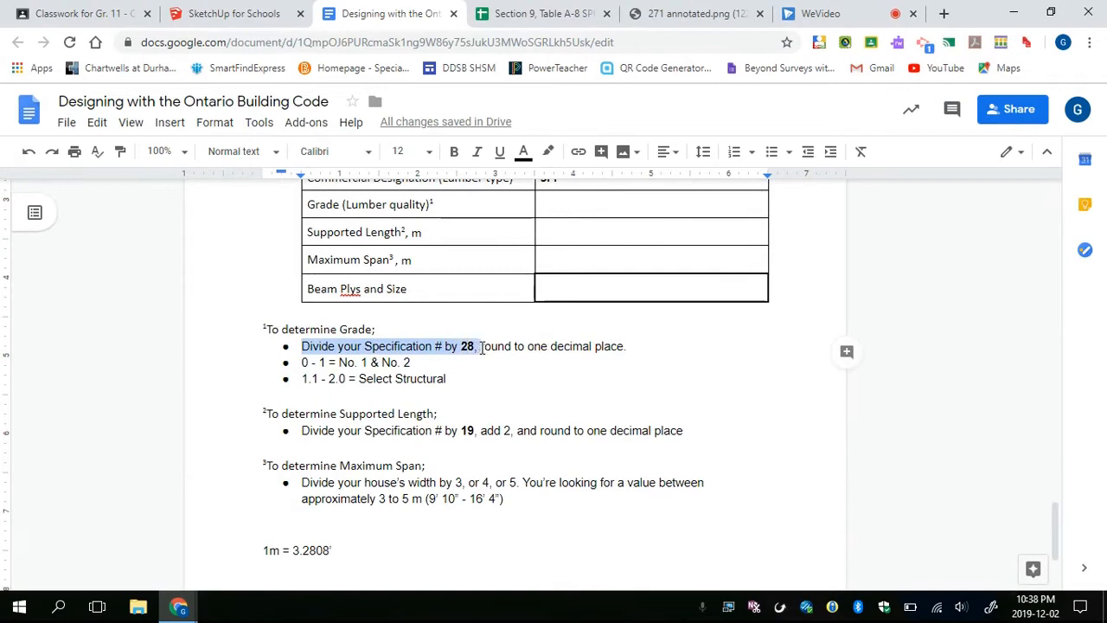
pyautogui.click(401, 360)
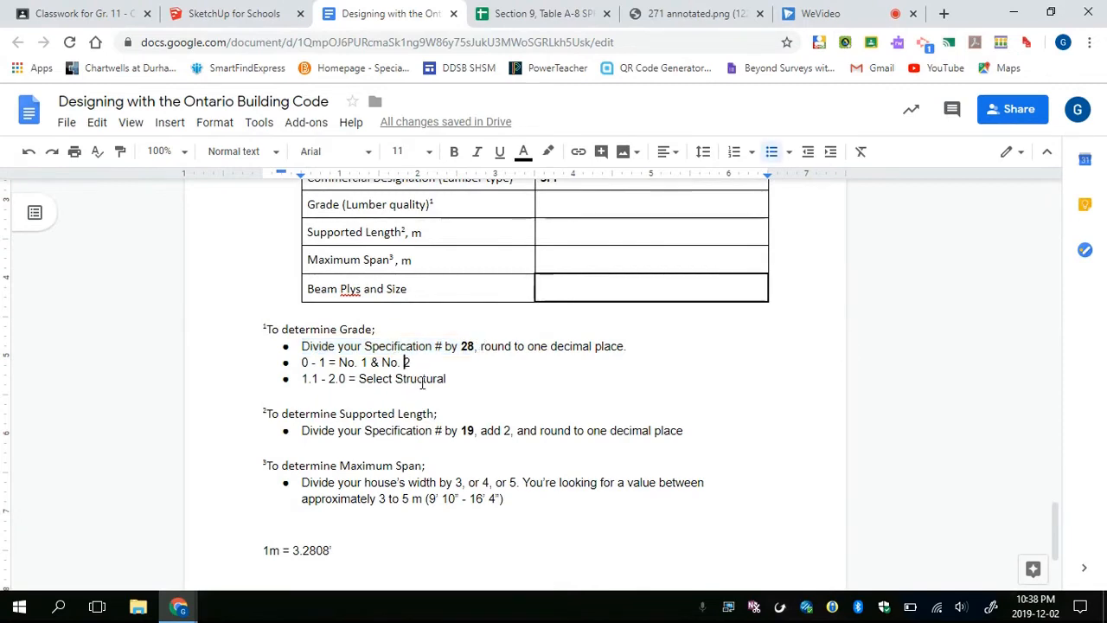
pyautogui.scroll(1, 460, 384)
pyautogui.click(578, 292)
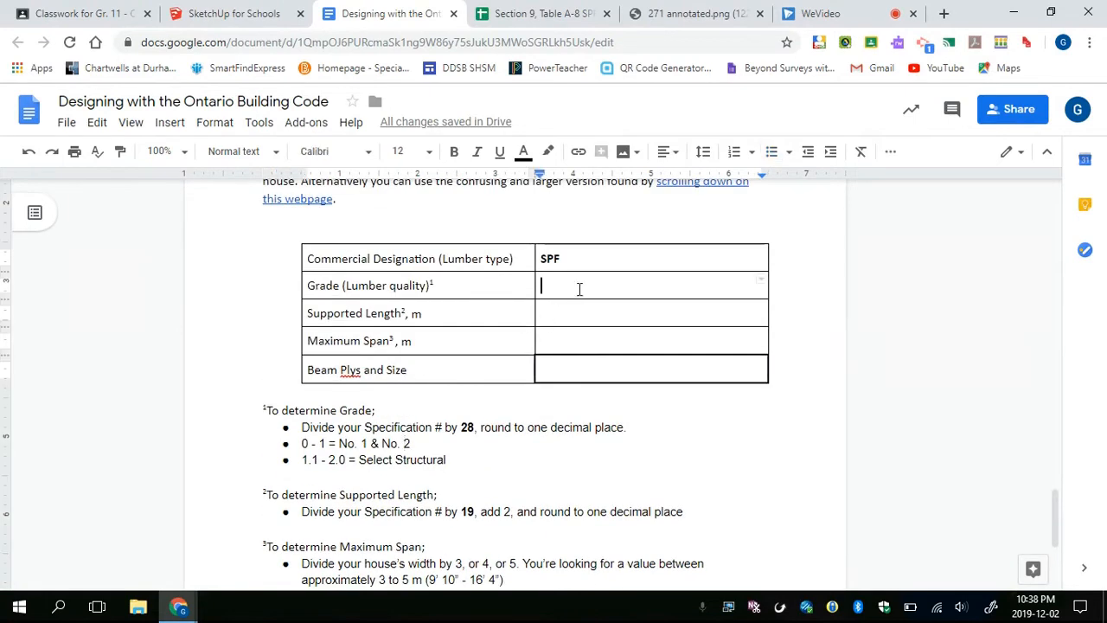
pyautogui.write('No. 1 &')
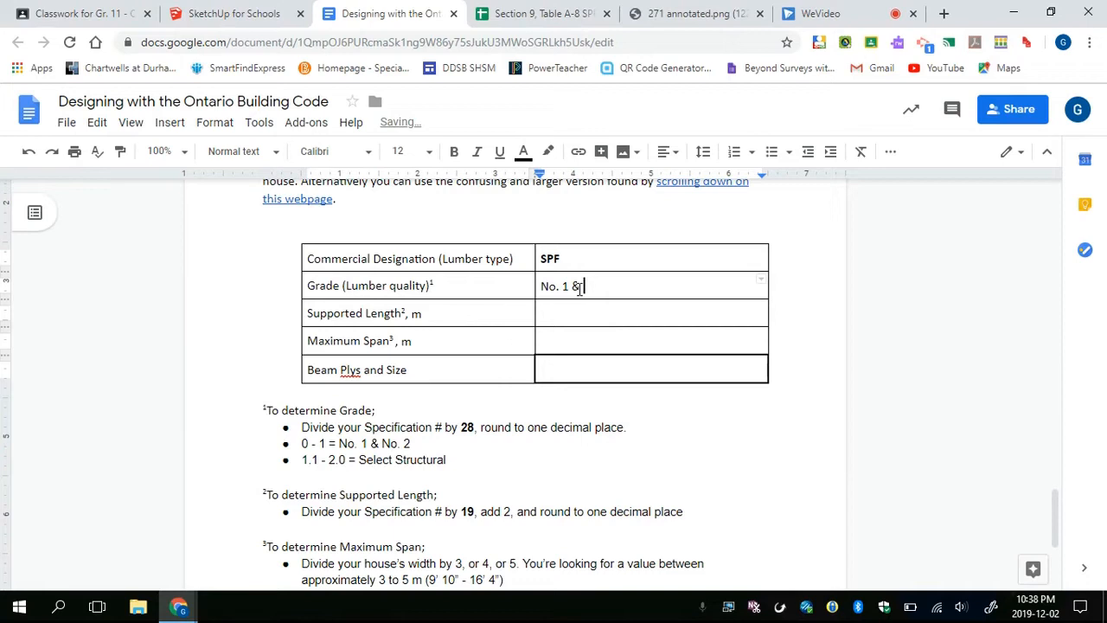
pyautogui.write(' noo. 2')
# Enter "4.1 m" as the supported length in the Task 2 table
pyautogui.doubleClick(467, 427)
pyautogui.click(570, 312)
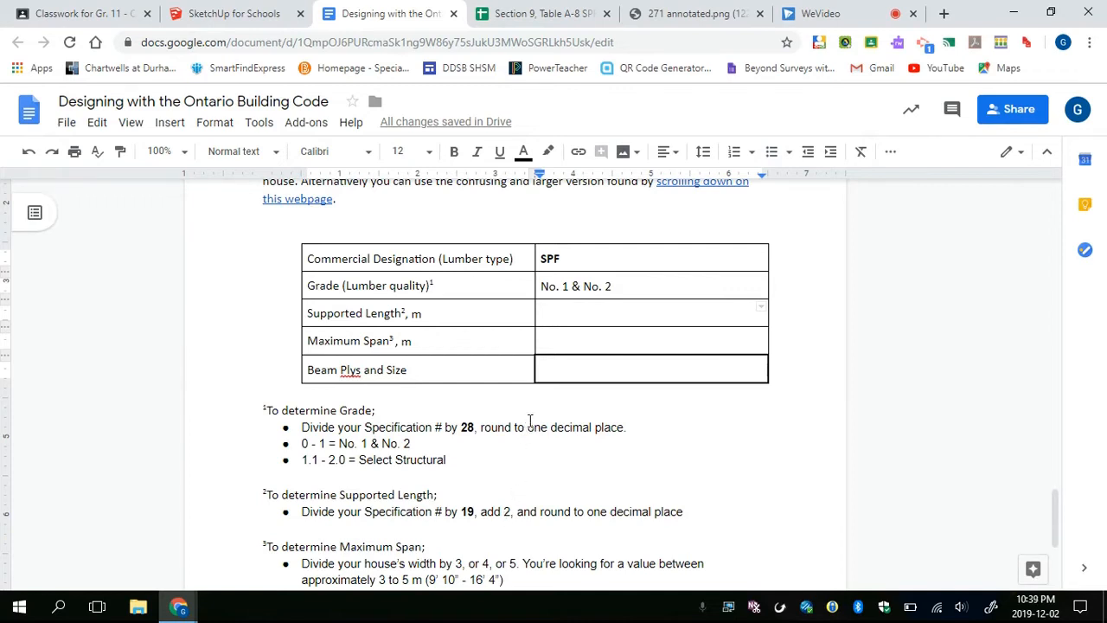
pyautogui.write('4.1')
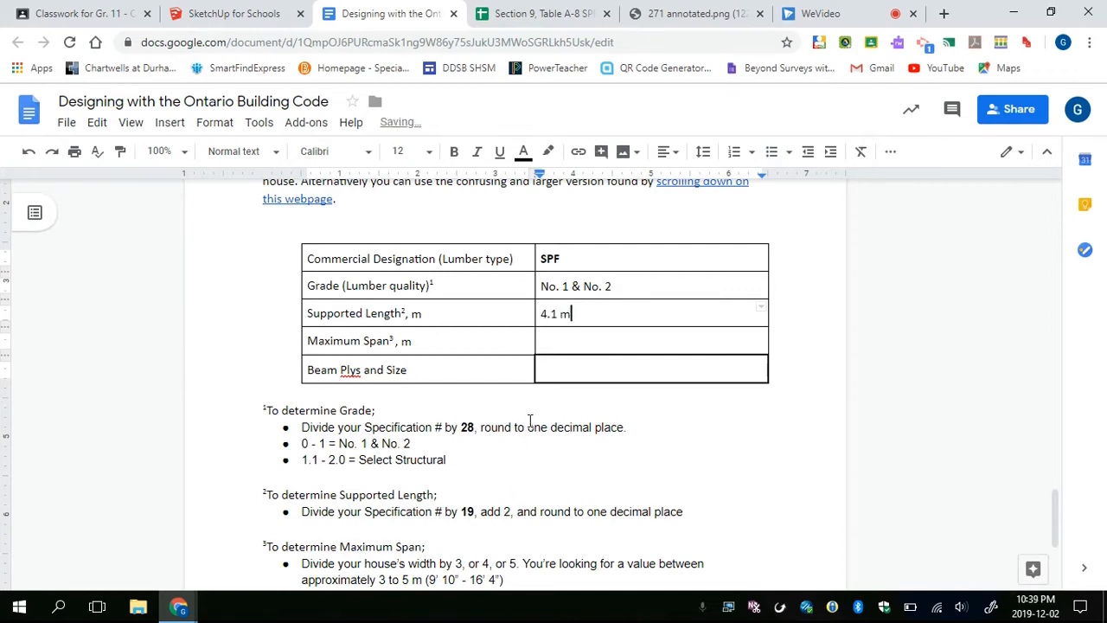
# Examine the rule for determining the maximum span in the assignment document and view the house width in the SketchUp model
pyautogui.click(577, 341)
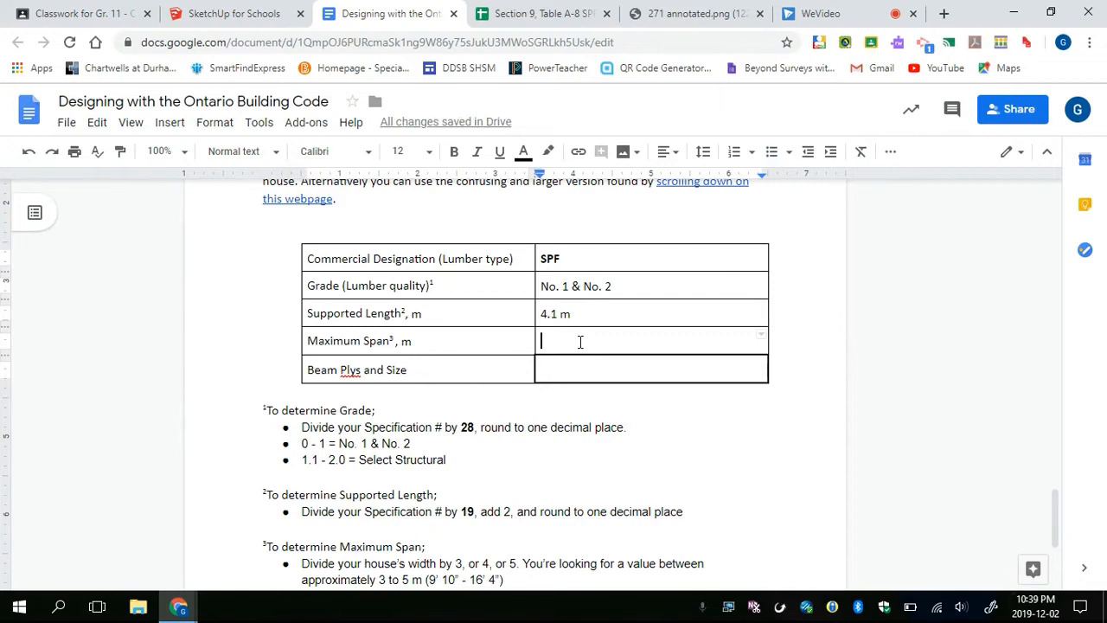
pyautogui.scroll(-1, 572, 397)
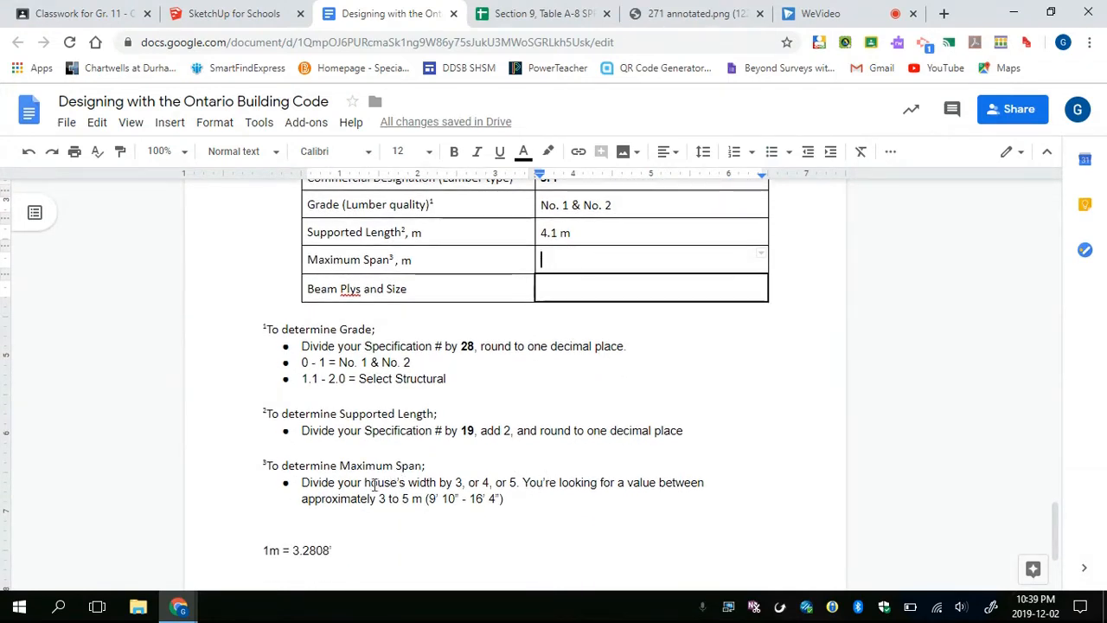
pyautogui.moveTo(356, 467); pyautogui.dragTo(398, 465)
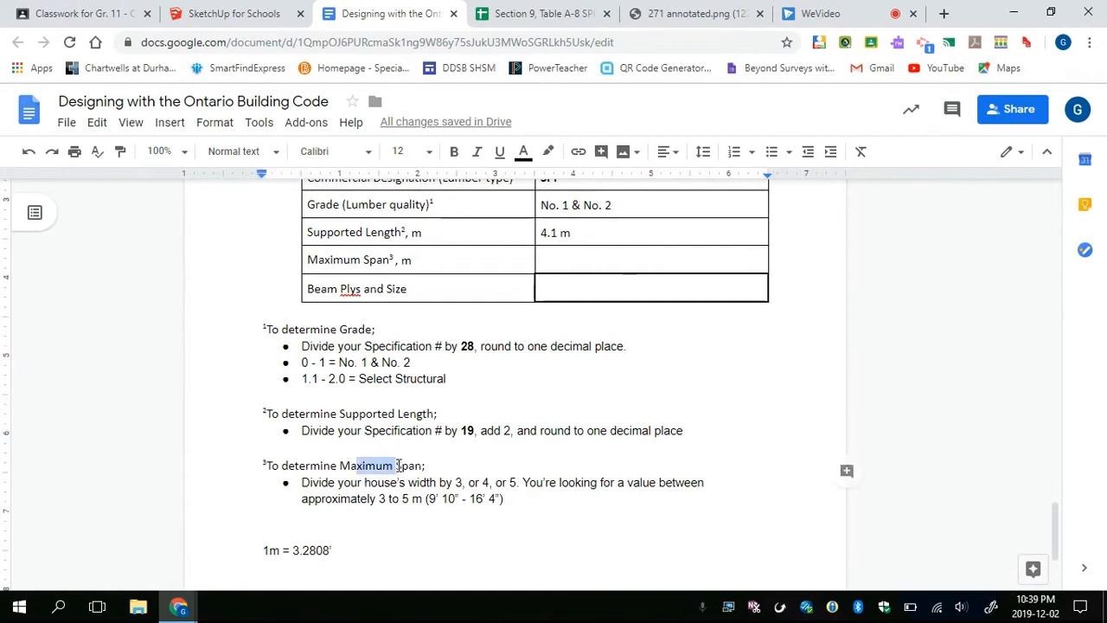
pyautogui.click(251, 9)
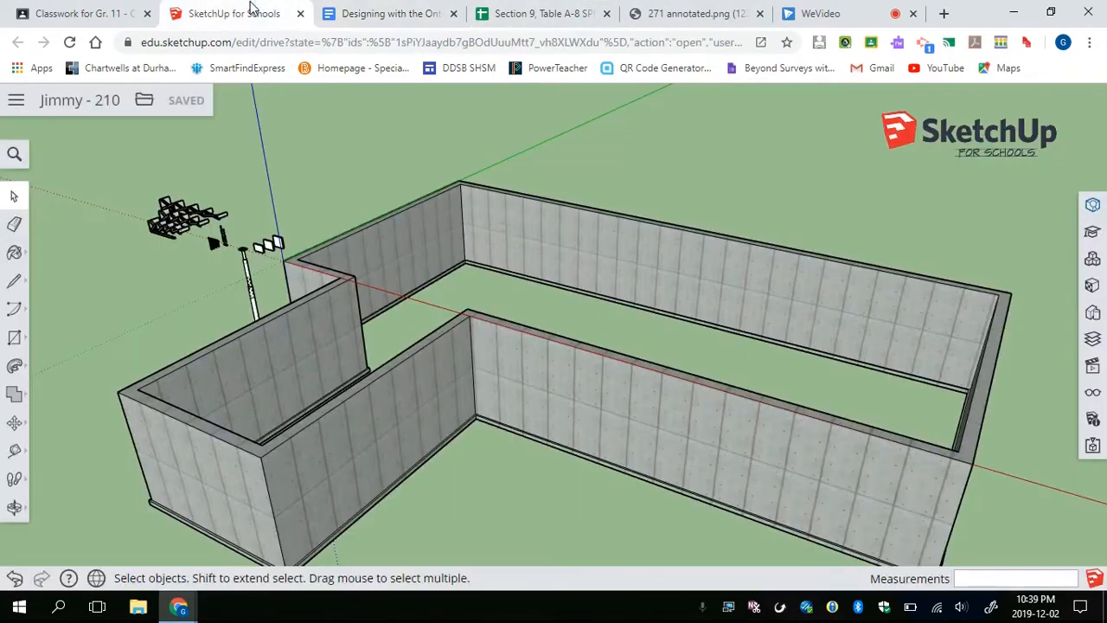
pyautogui.moveTo(450, 238); pyautogui.dragTo(391, 233, button='middle')
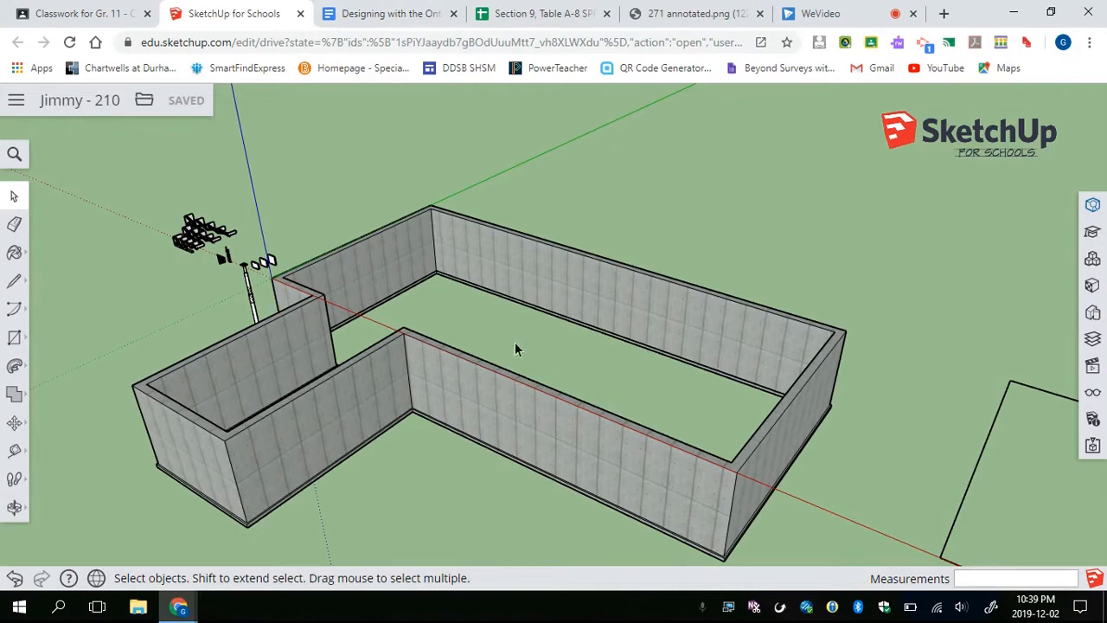
pyautogui.click(374, 18)
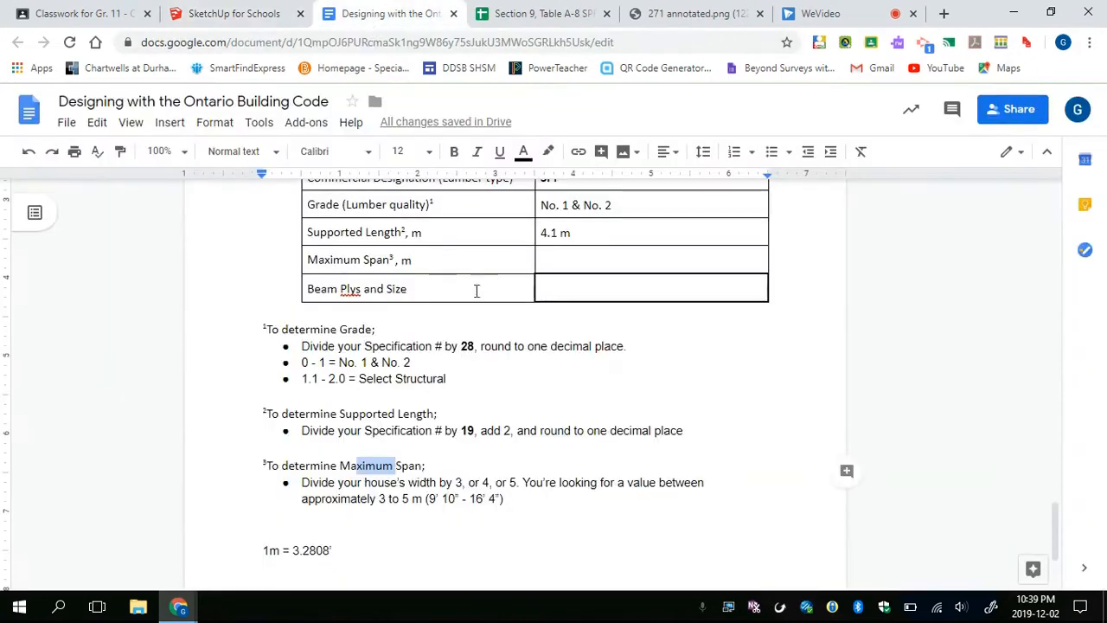
pyautogui.click(473, 469)
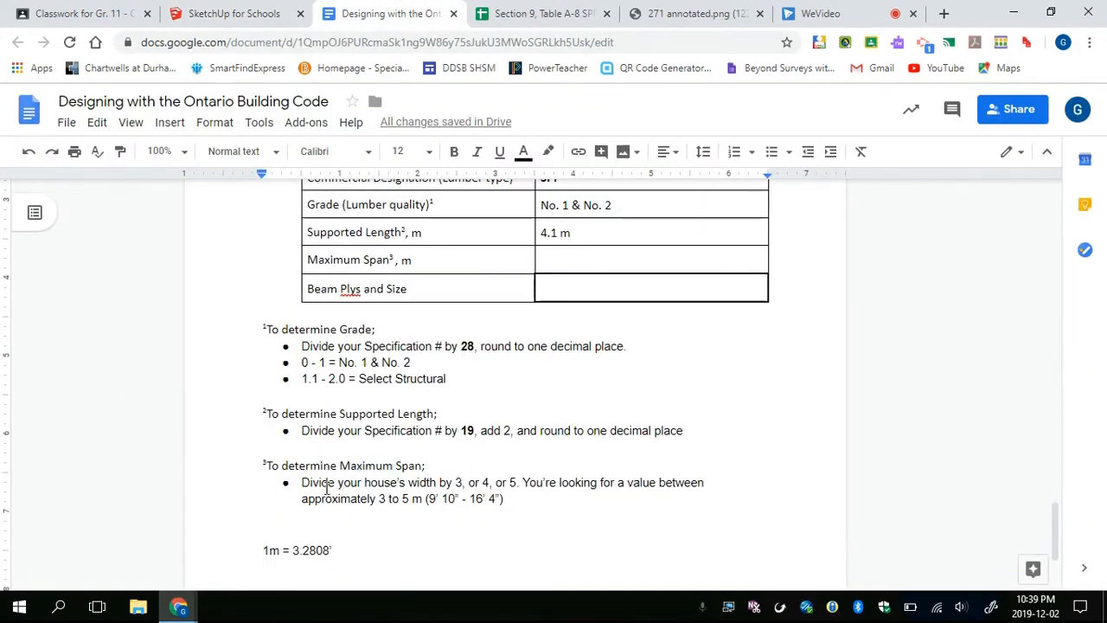
pyautogui.moveTo(317, 484); pyautogui.dragTo(399, 484)
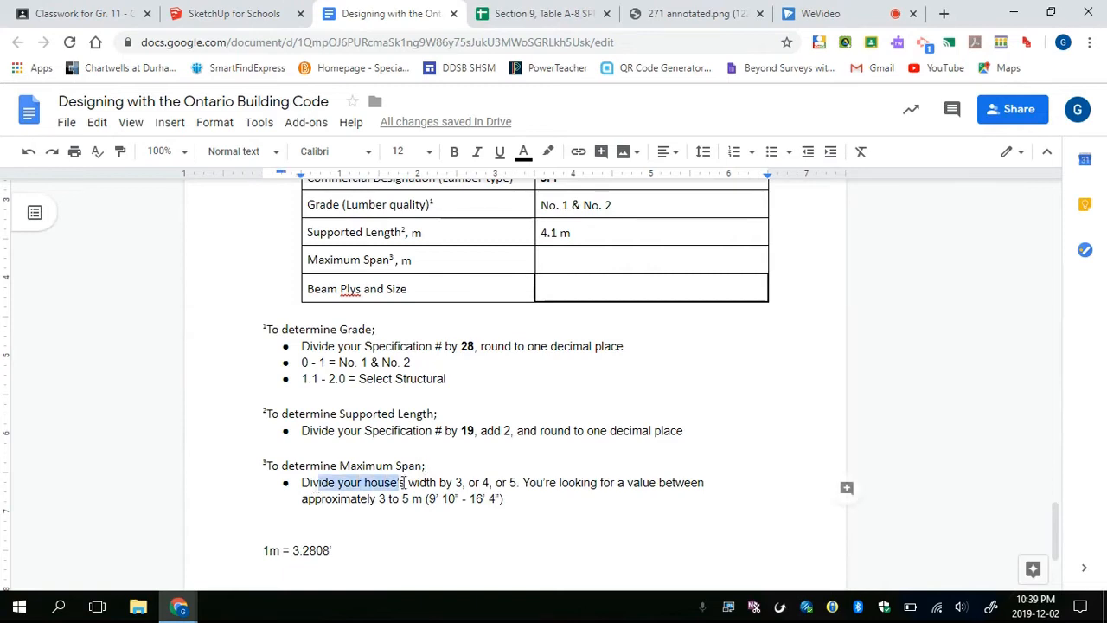
pyautogui.click(457, 484)
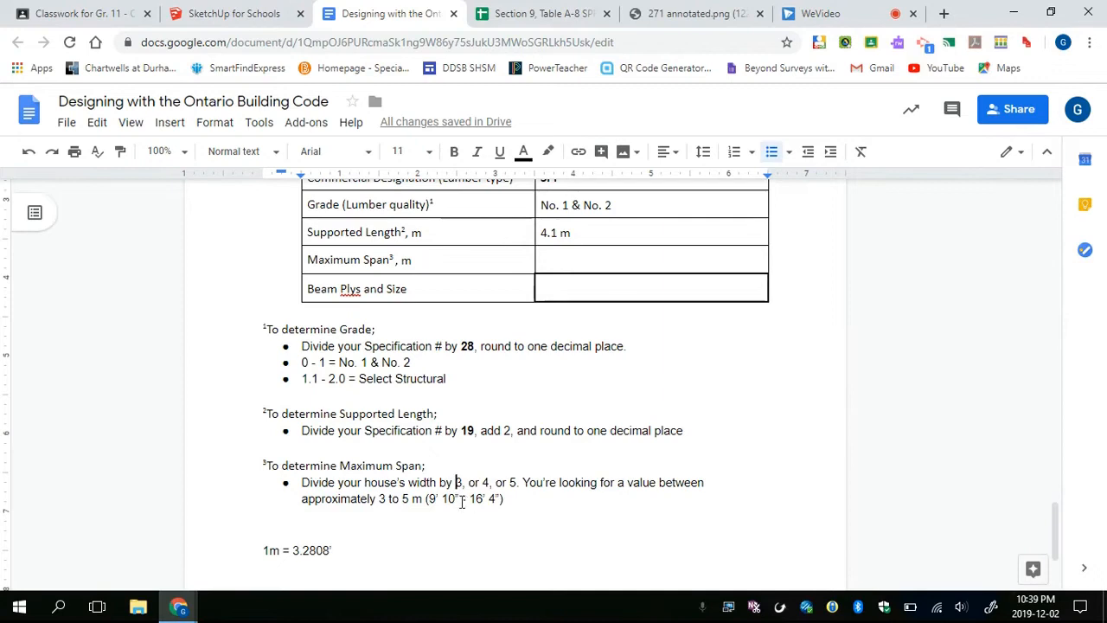
pyautogui.moveTo(381, 498); pyautogui.dragTo(408, 499)
pyautogui.click(439, 499)
# Switch to the SketchUp model and dimension the full outer length of the long back foundation wall
pyautogui.click(238, 21)
pyautogui.moveTo(499, 259); pyautogui.dragTo(75, 388, button='middle')
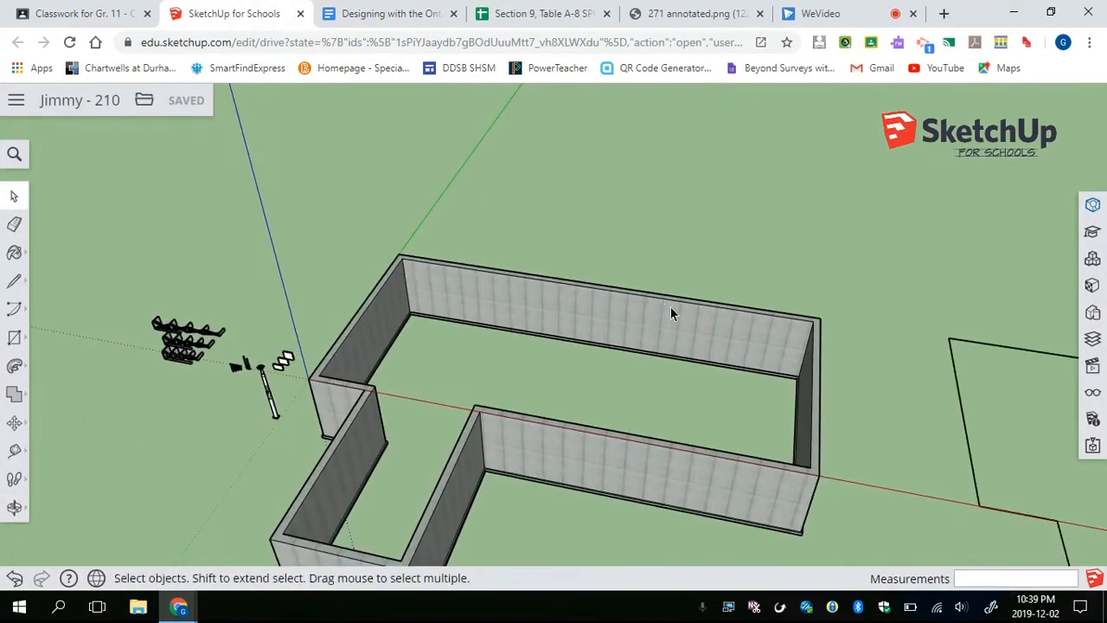
pyautogui.click(16, 458)
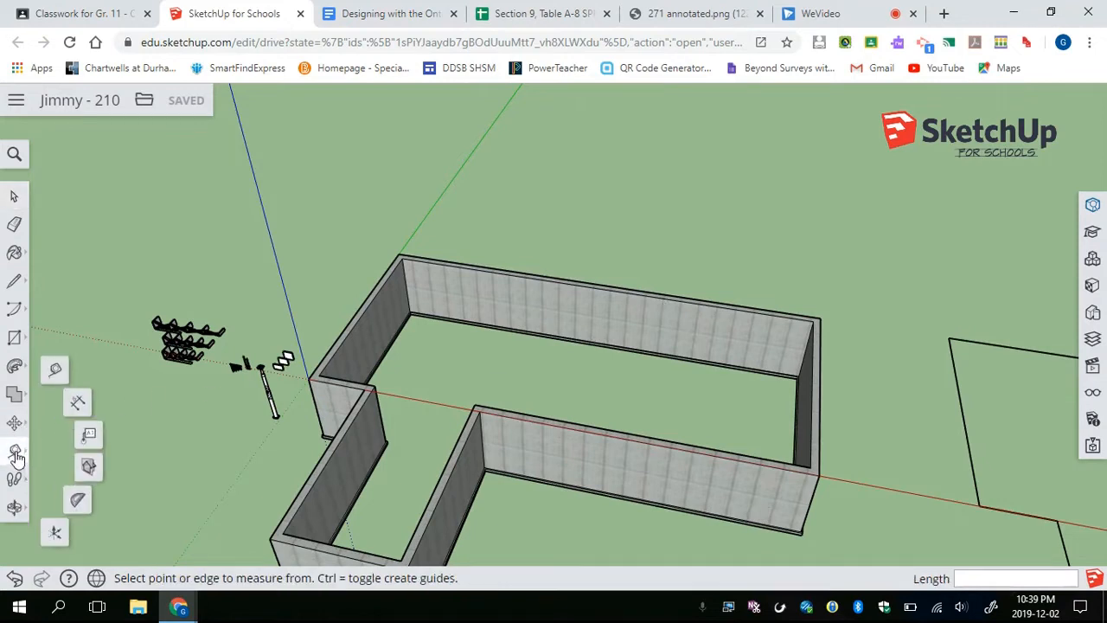
pyautogui.click(77, 403)
pyautogui.scroll(3, 402, 258)
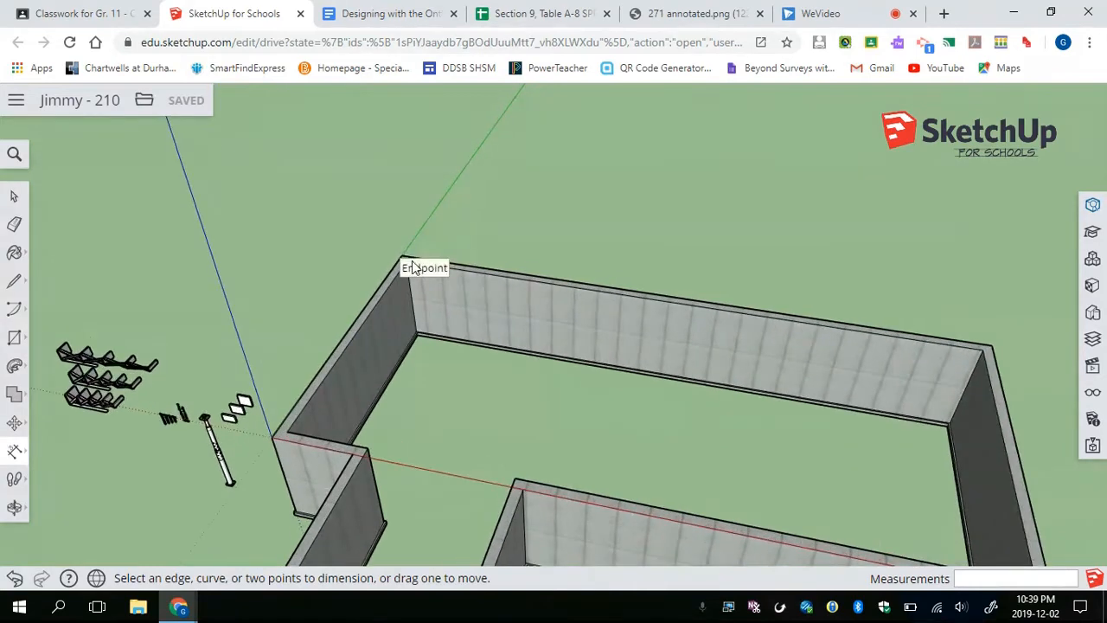
pyautogui.click(402, 256)
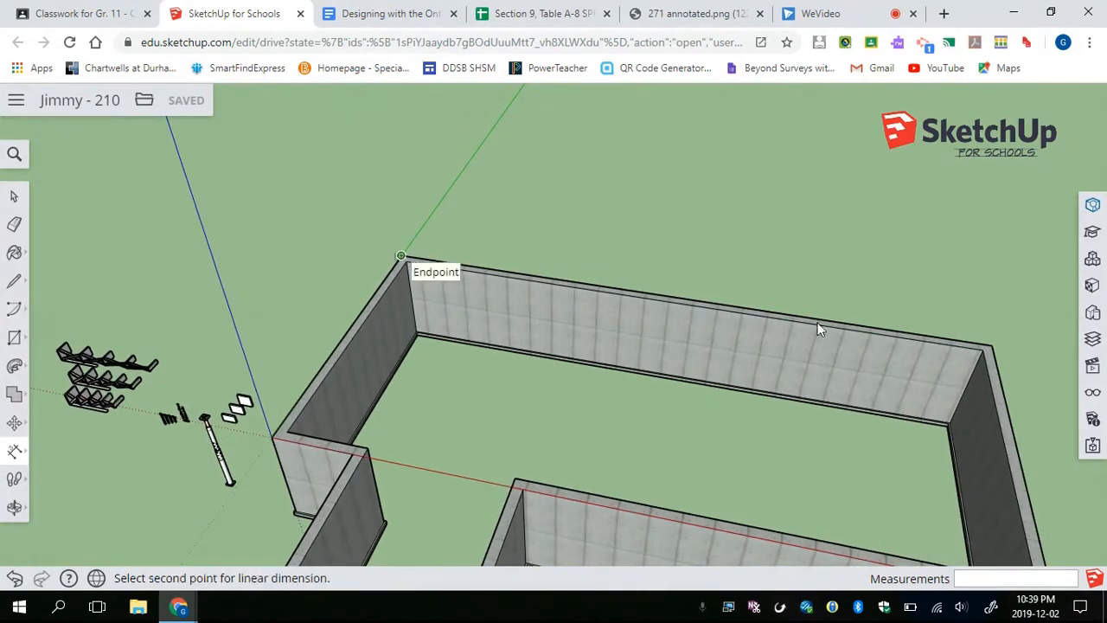
pyautogui.click(990, 346)
pyautogui.click(983, 319)
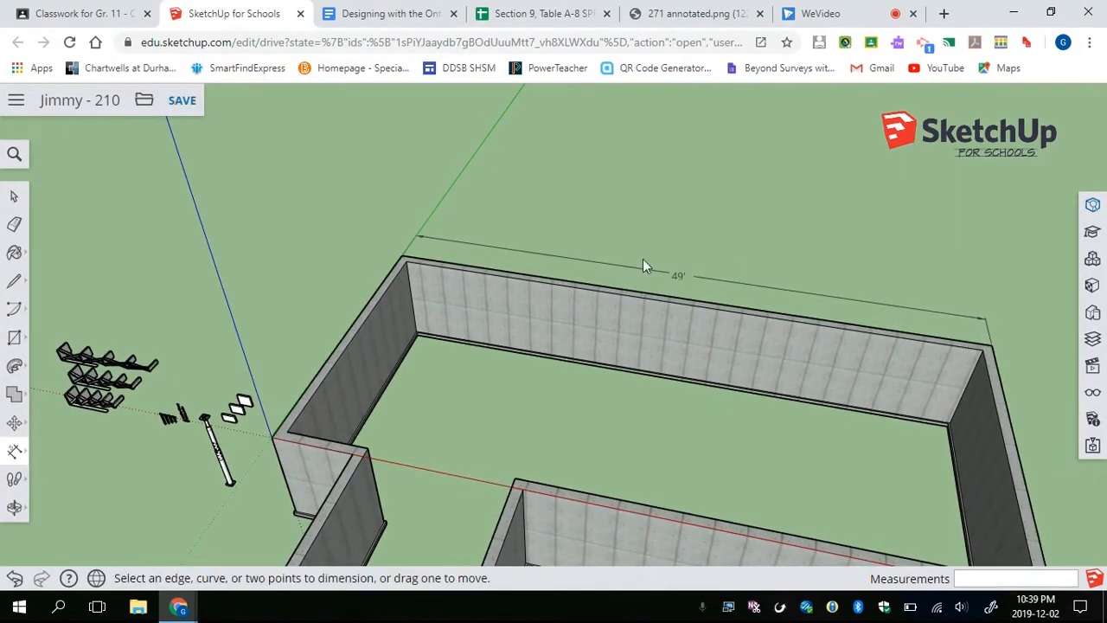
pyautogui.press('space')
pyautogui.scroll(3, 689, 284)
pyautogui.click(684, 276)
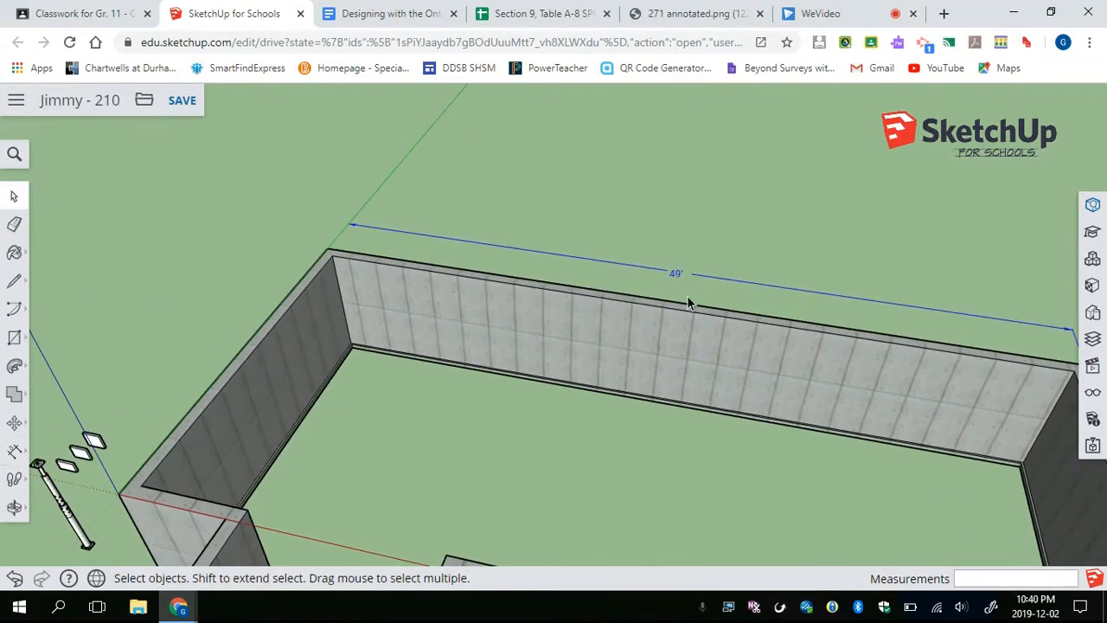
pyautogui.scroll(-2, 690, 299)
pyautogui.moveTo(748, 337); pyautogui.dragTo(609, 407, button='middle')
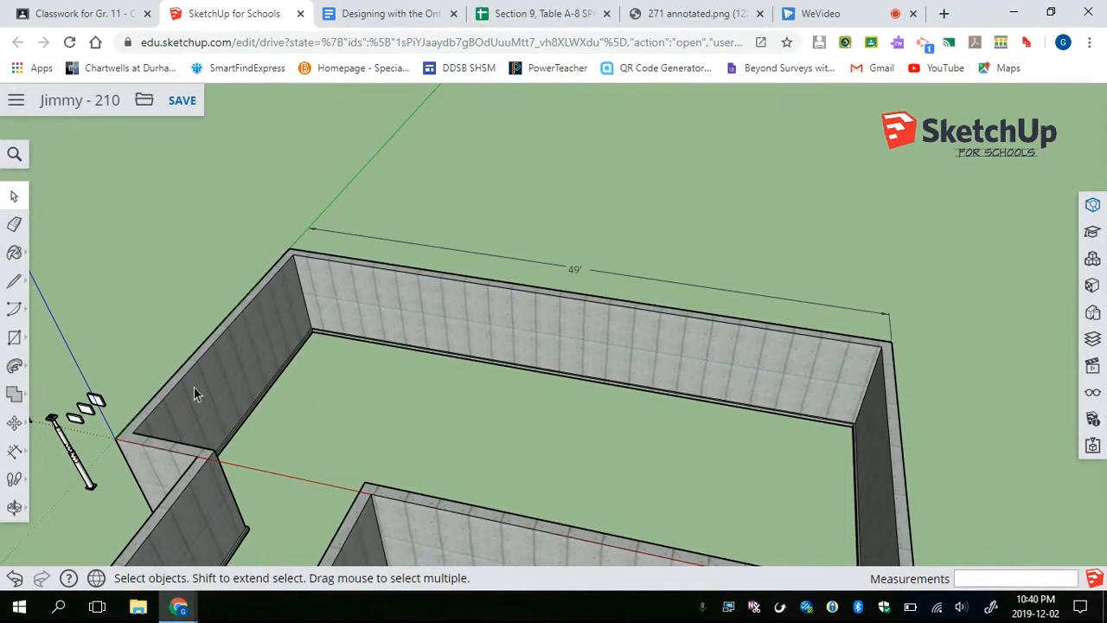
pyautogui.moveTo(398, 378); pyautogui.dragTo(451, 336, button='middle')
pyautogui.press('l')
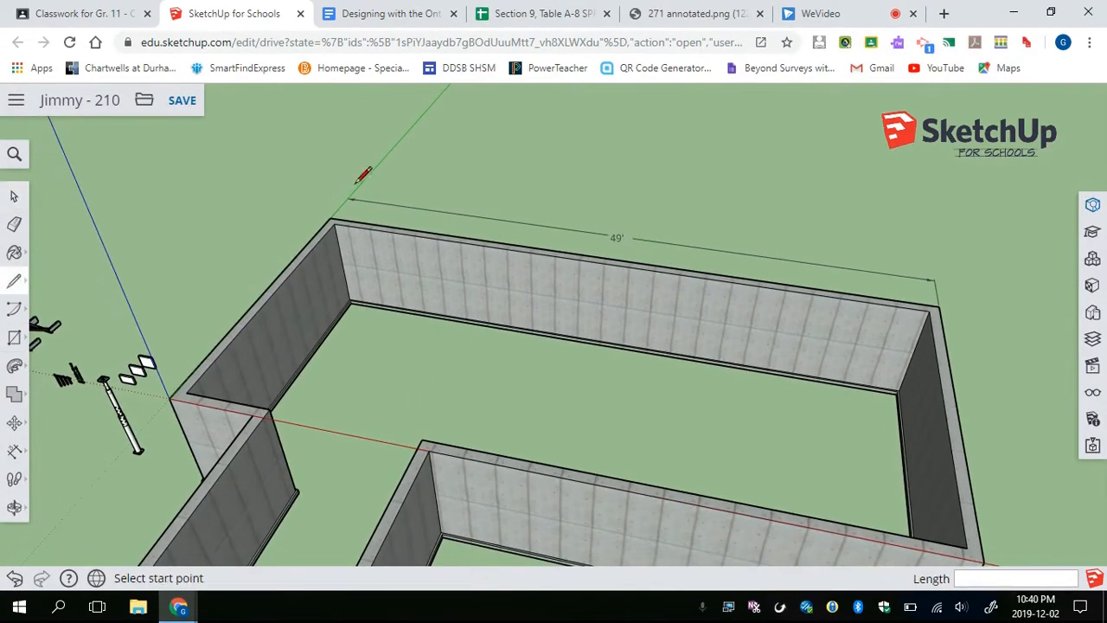
pyautogui.click(286, 272)
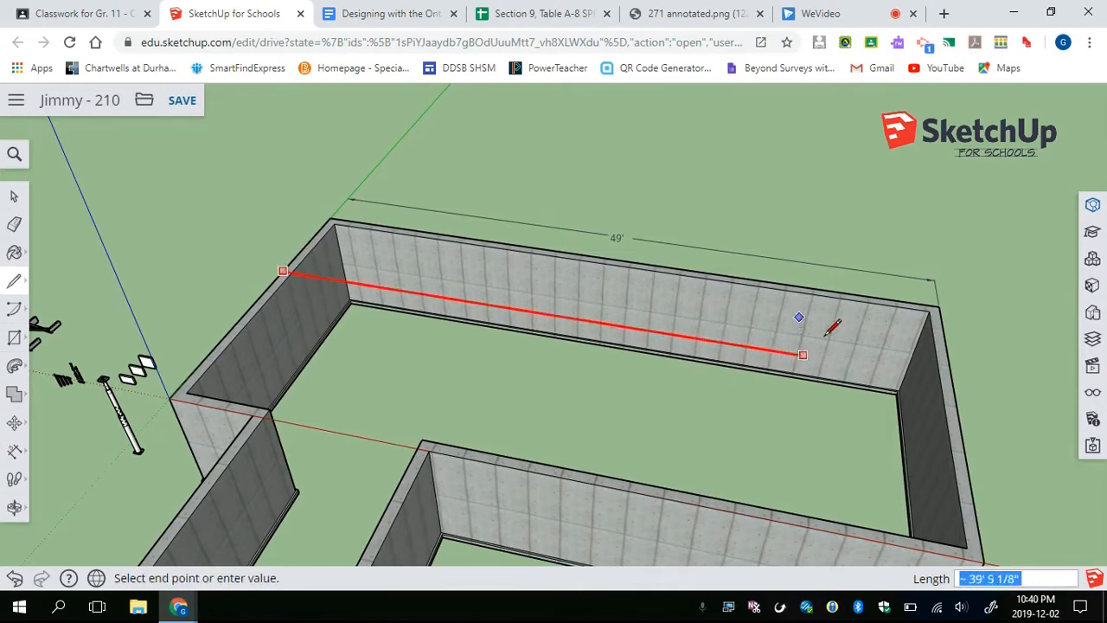
pyautogui.click(936, 308)
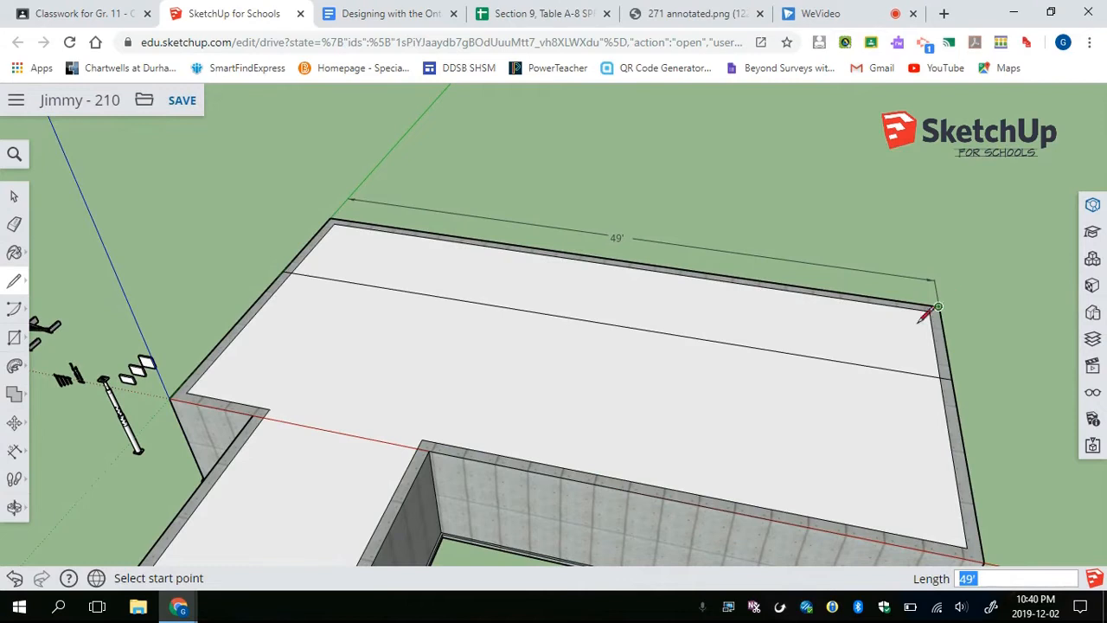
pyautogui.press('space')
pyautogui.scroll(-3, 727, 398)
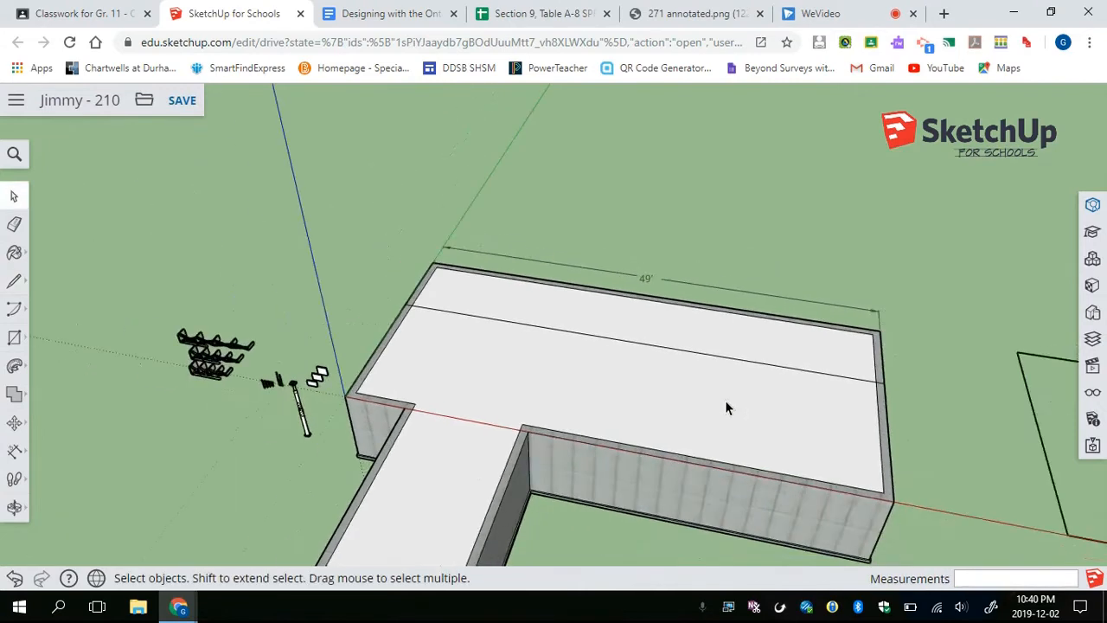
pyautogui.click(717, 393)
pyautogui.press('Delete')
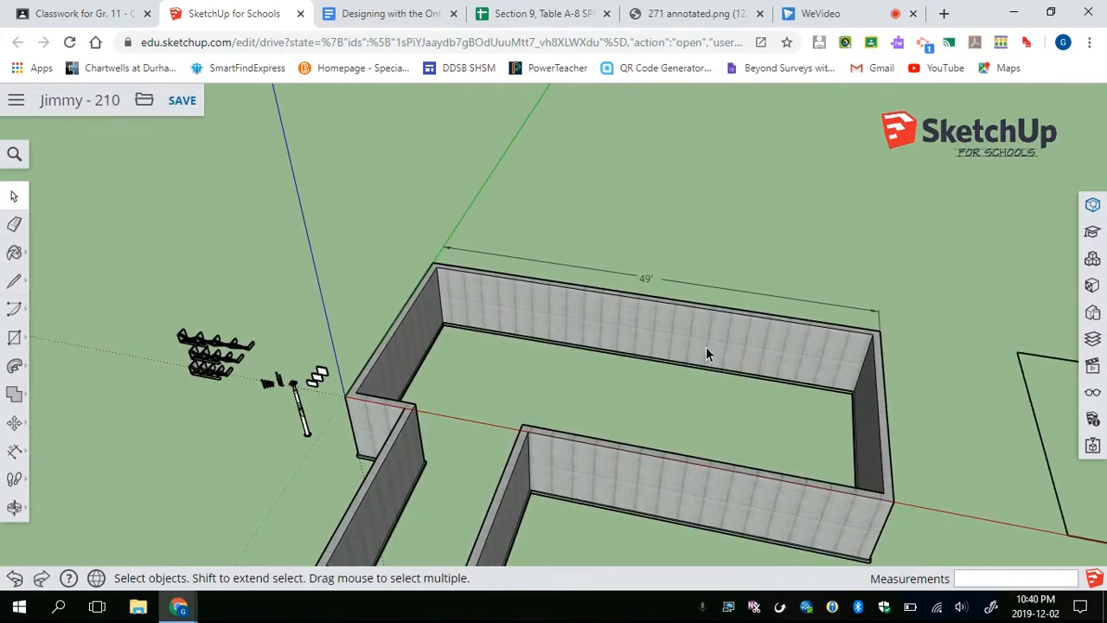
# Select all the connected foundation wall geometry and make it a group
pyautogui.tripleClick(706, 348)
pyautogui.rightClick(706, 350)
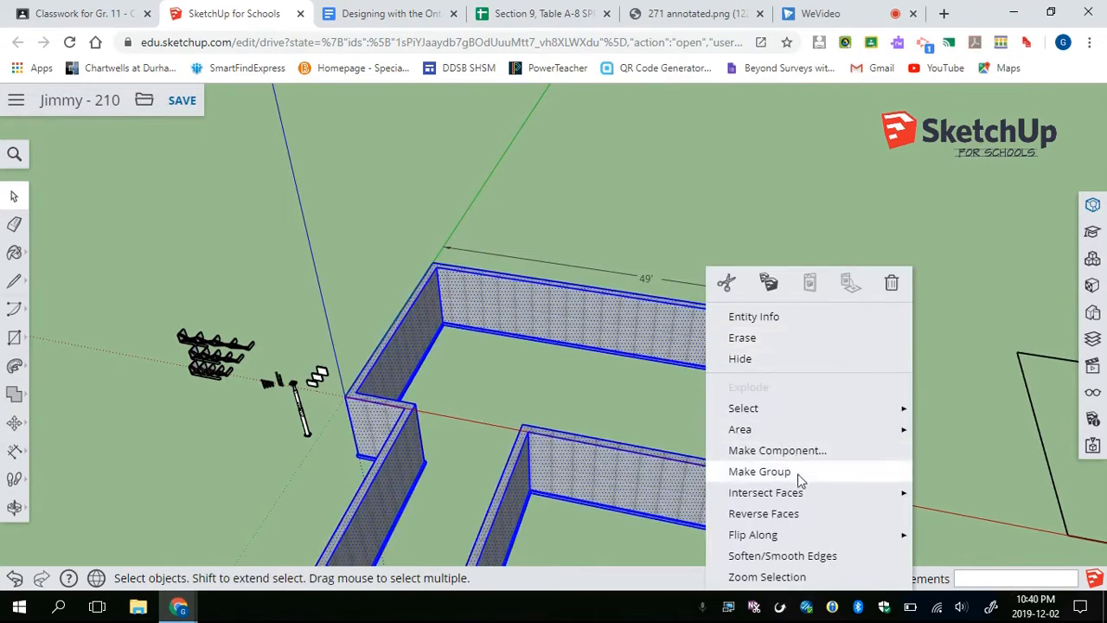
pyautogui.click(766, 474)
# Draw a 49' line from the midpoint of the main rectangle's short end wall to the opposite end wall, parallel to the dimensioned wall
pyautogui.press('l')
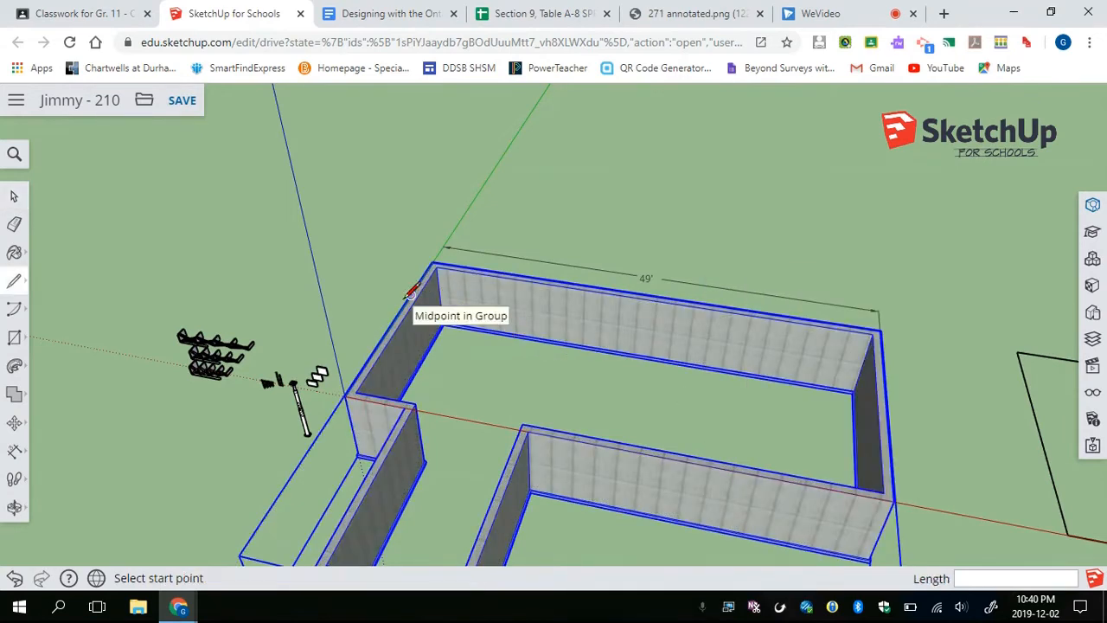
pyautogui.click(410, 295)
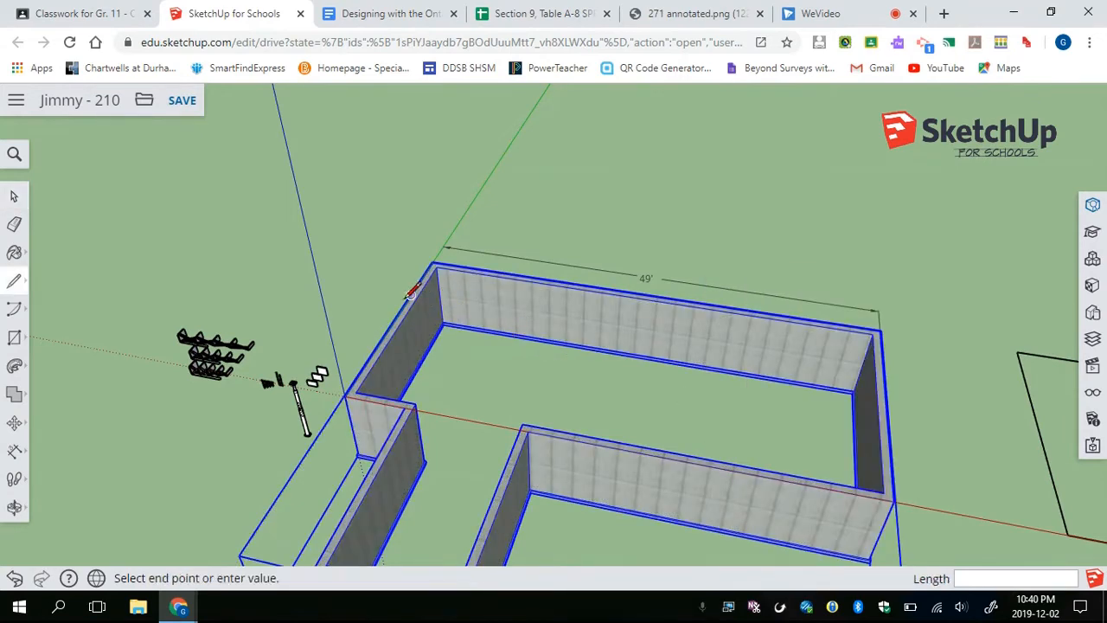
pyautogui.click(879, 330)
pyautogui.press('space')
# Check the length of the new line across the foundation in its entity information
pyautogui.scroll(3, 689, 412)
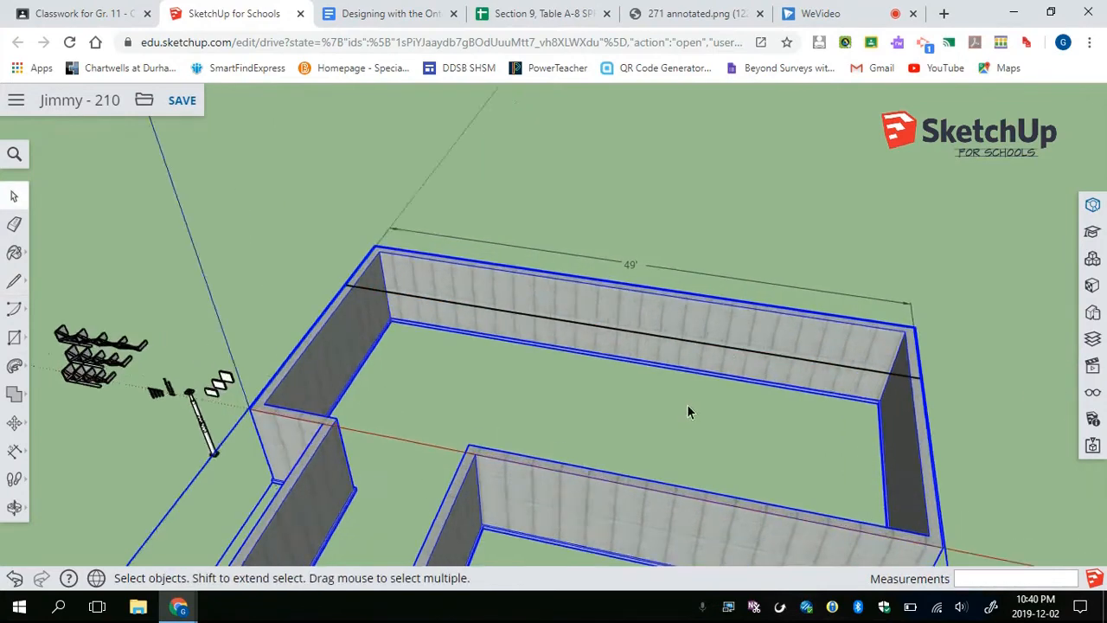
pyautogui.click(660, 338)
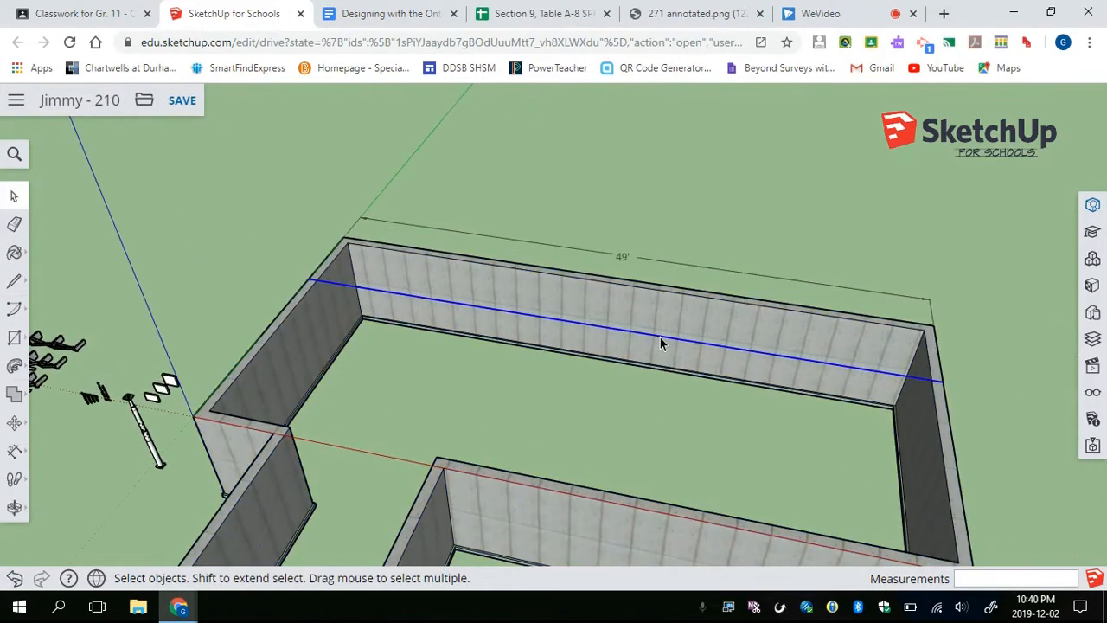
pyautogui.click(1092, 204)
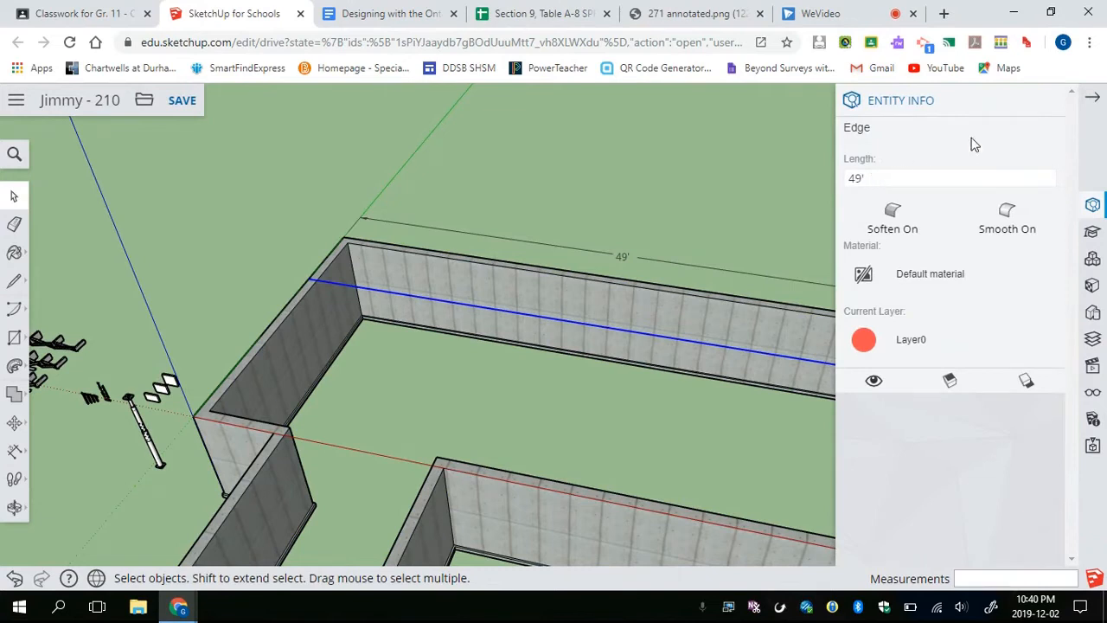
pyautogui.click(1092, 99)
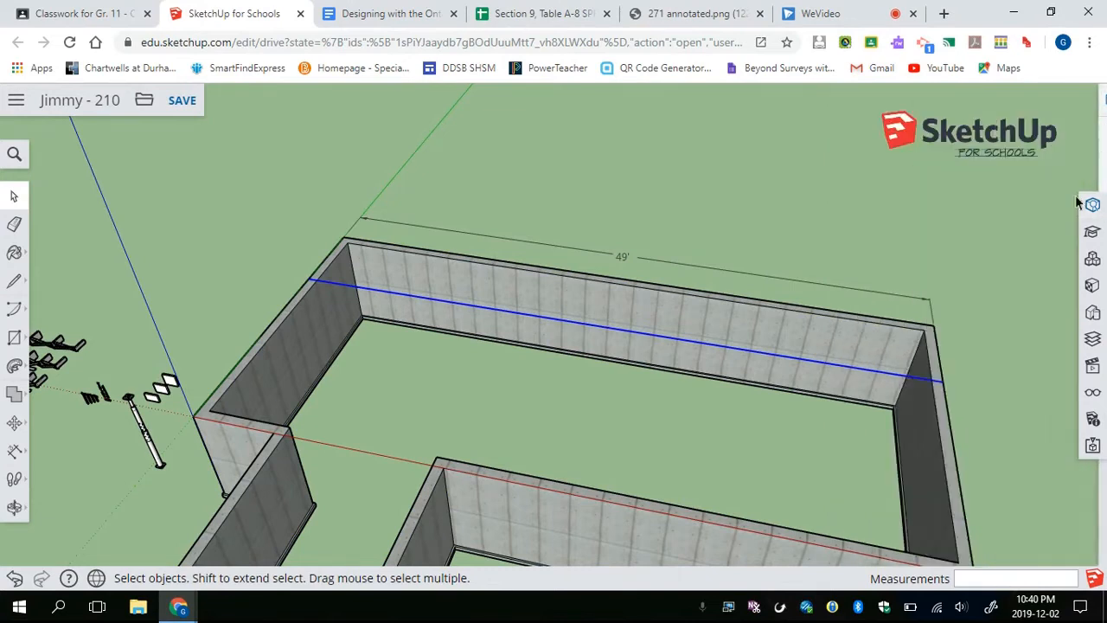
# Start dividing the 49' line across the foundation and check the maximum span range in the Ontario Building Code document
pyautogui.rightClick(640, 334)
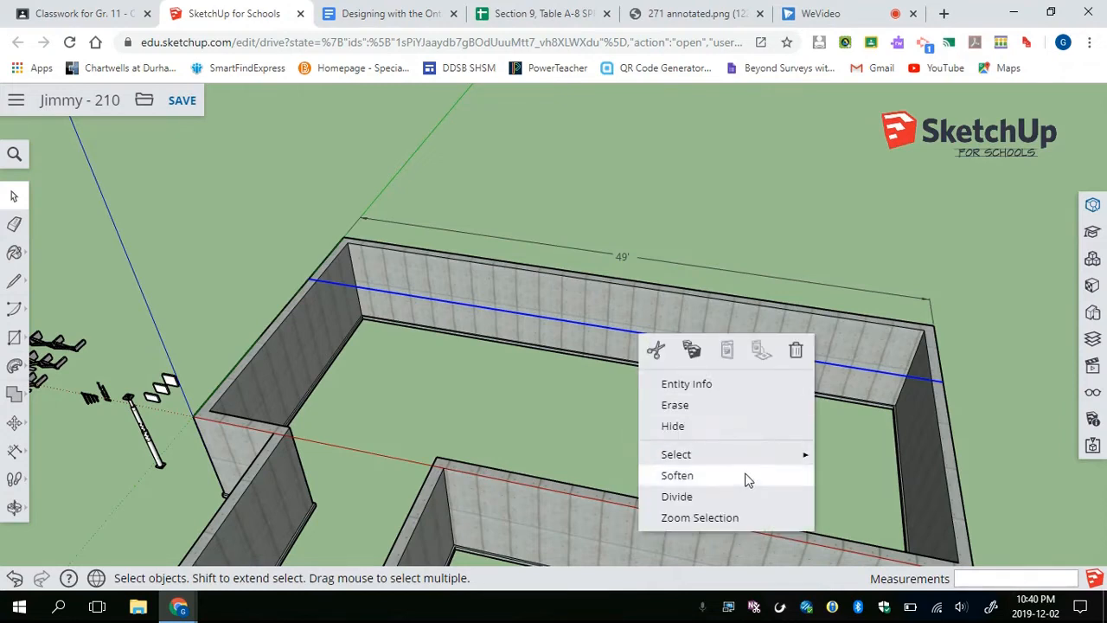
pyautogui.click(705, 498)
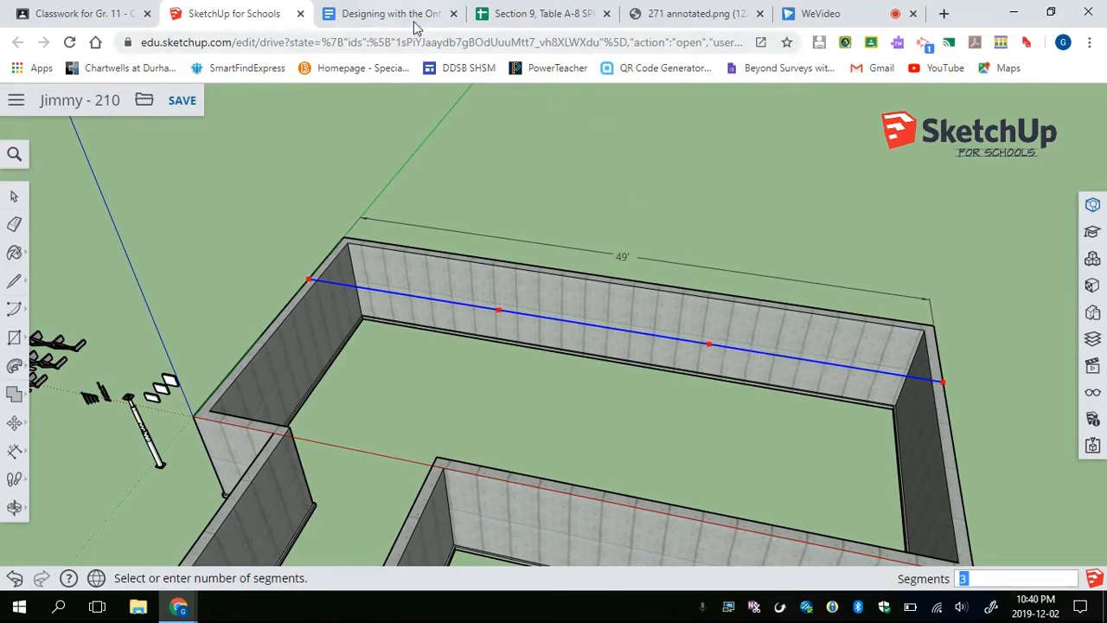
pyautogui.click(523, 13)
pyautogui.click(390, 13)
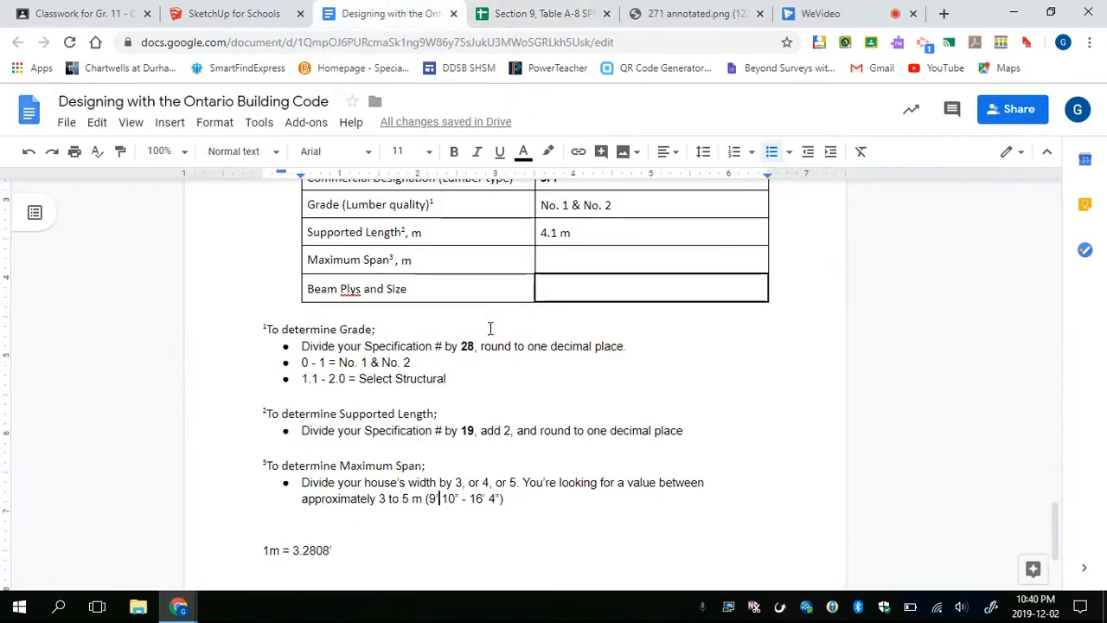
pyautogui.doubleClick(476, 498)
pyautogui.moveTo(486, 496); pyautogui.dragTo(502, 498)
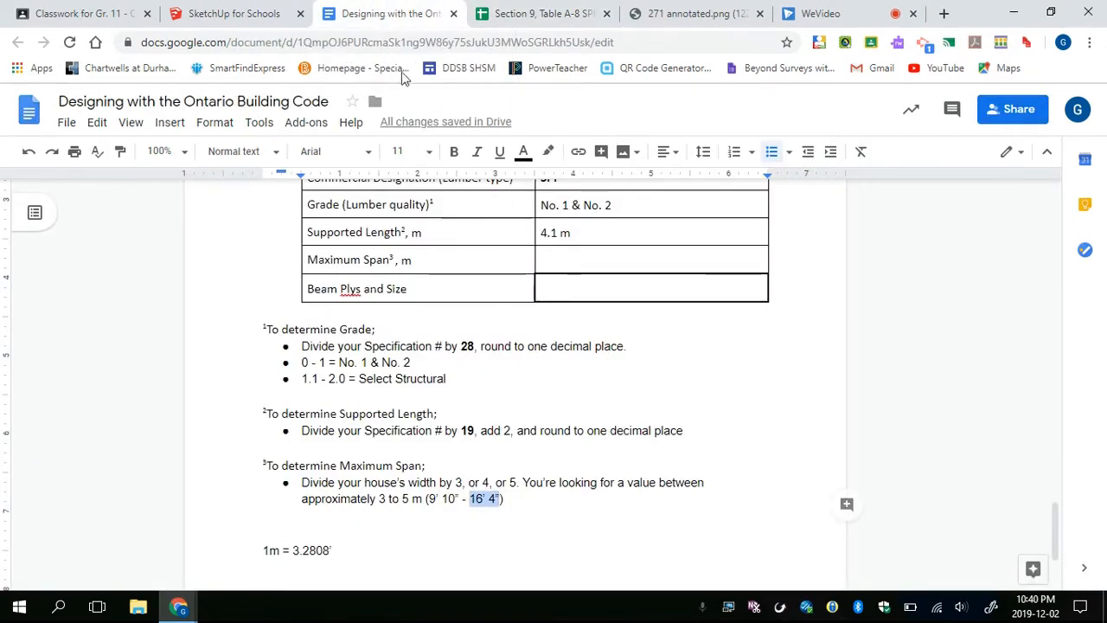
# Return to SketchUp, compare the three-segment option with the document's span range, and divide the foundation line into 4 equal segments
pyautogui.click(234, 14)
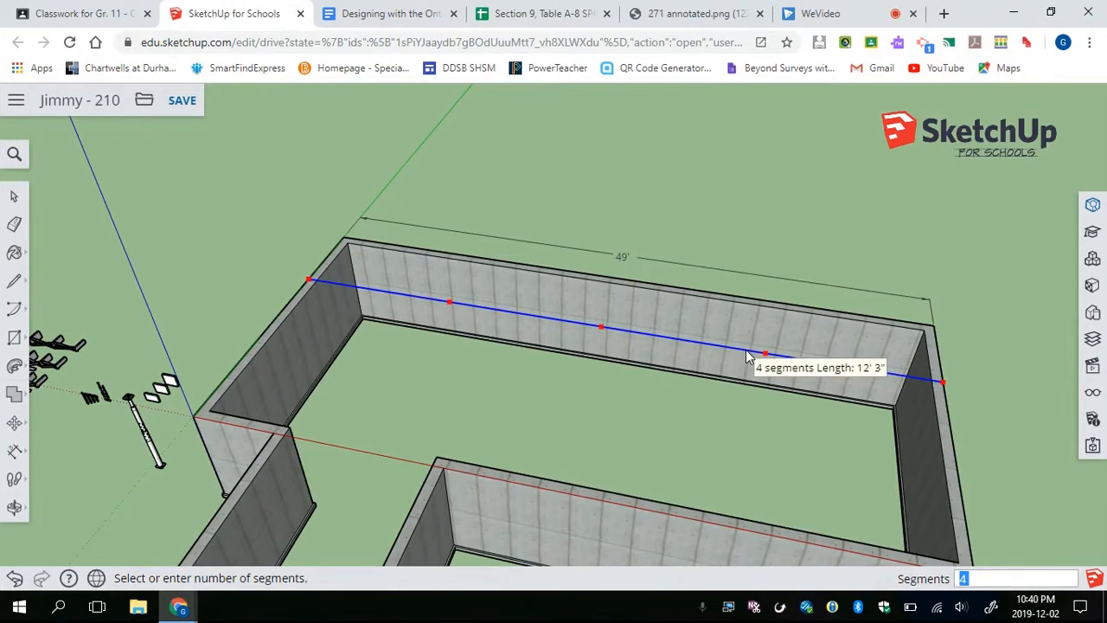
pyautogui.click(801, 359)
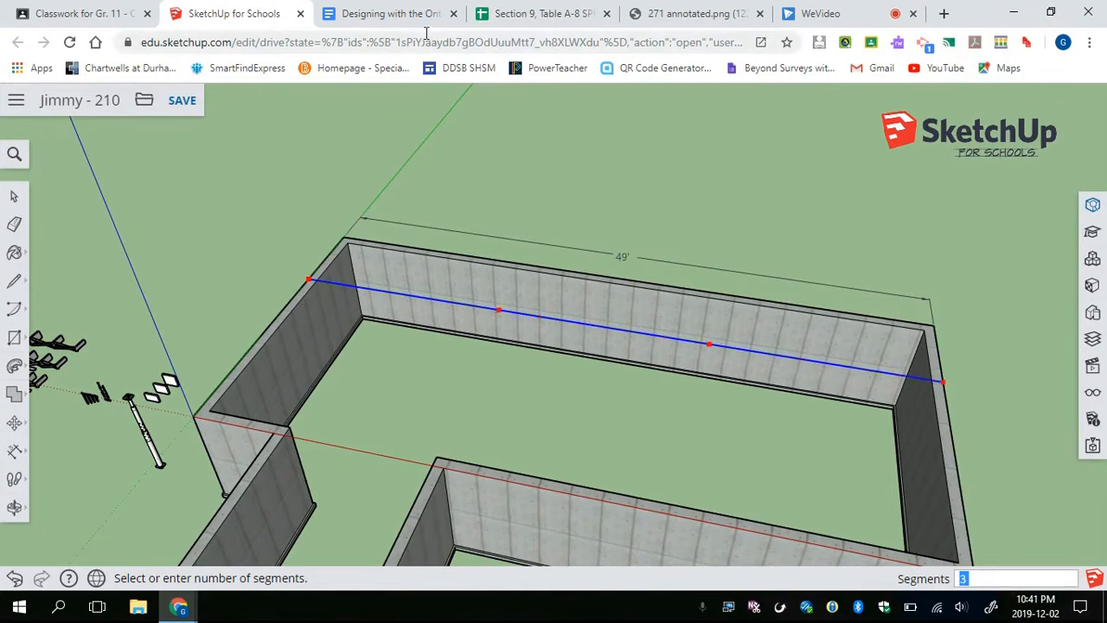
pyautogui.click(389, 14)
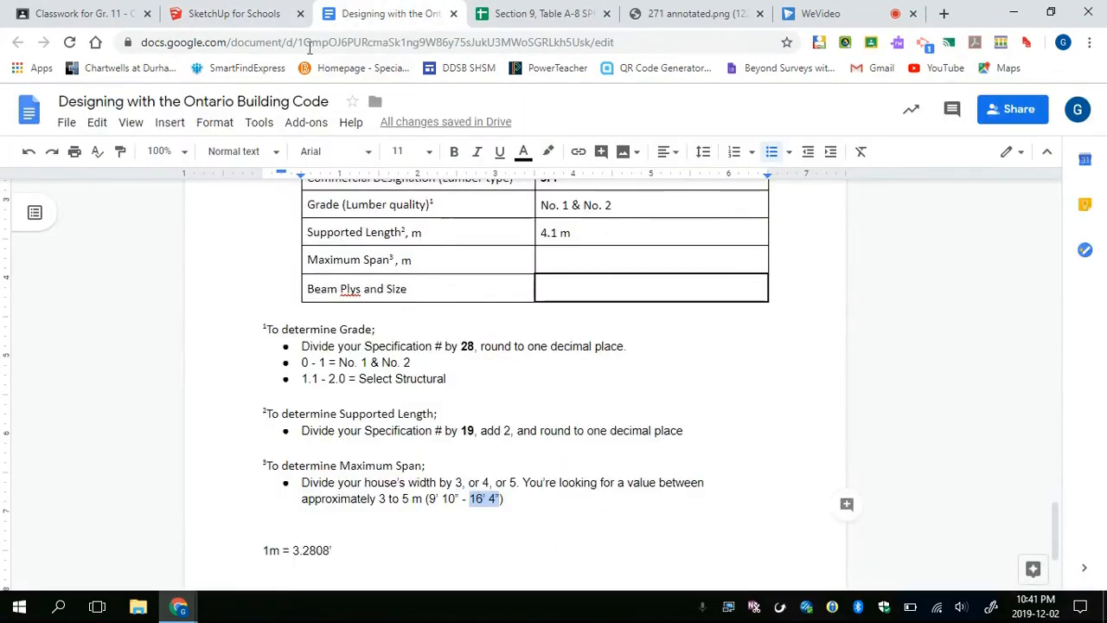
pyautogui.click(229, 13)
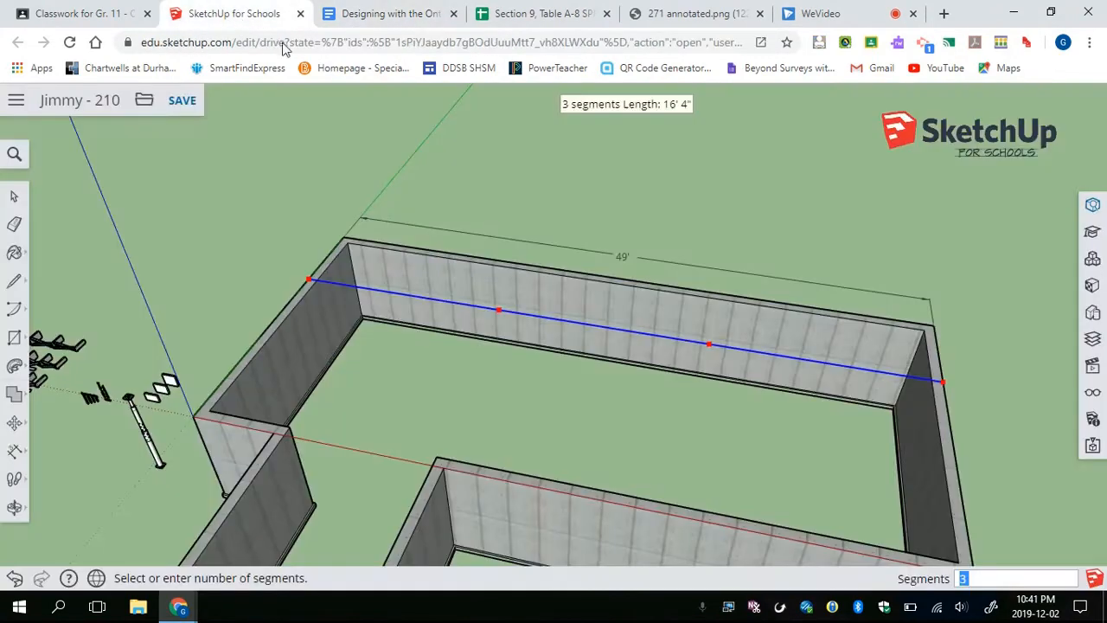
pyautogui.click(781, 358)
pyautogui.click(799, 364)
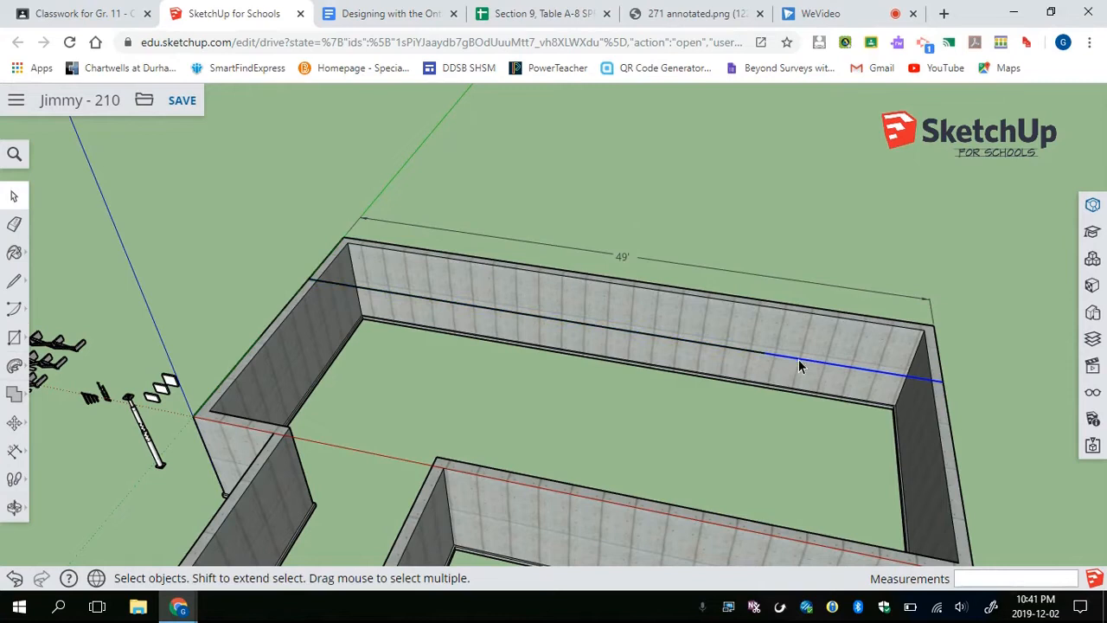
pyautogui.click(748, 353)
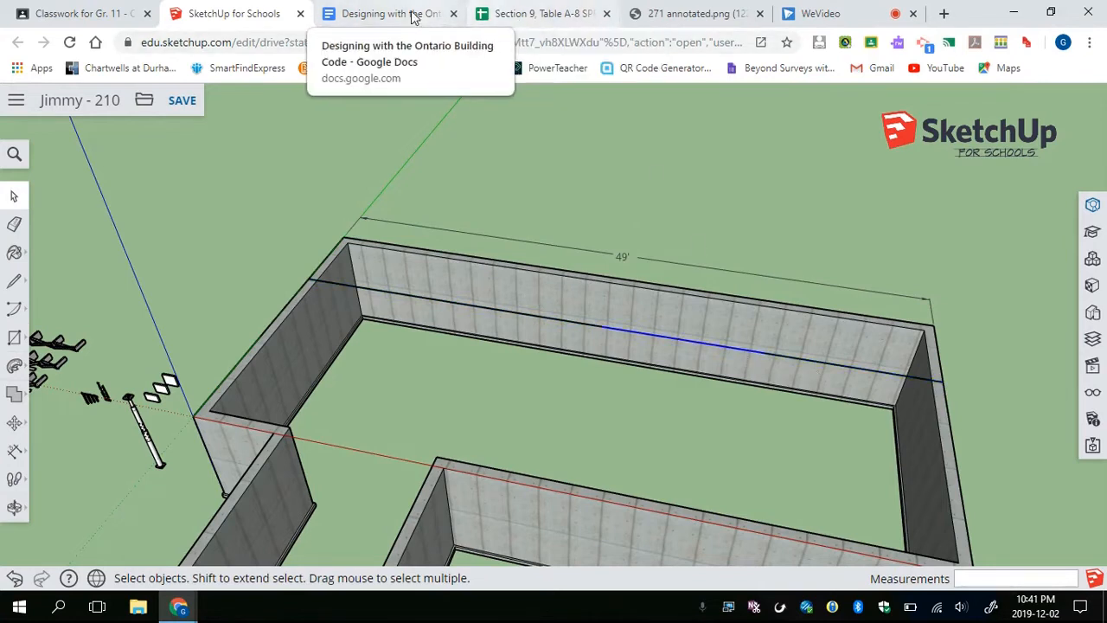
# Enter 12'3" followed by a dash in the Maximum Span row of the document's beam table
pyautogui.click(363, 14)
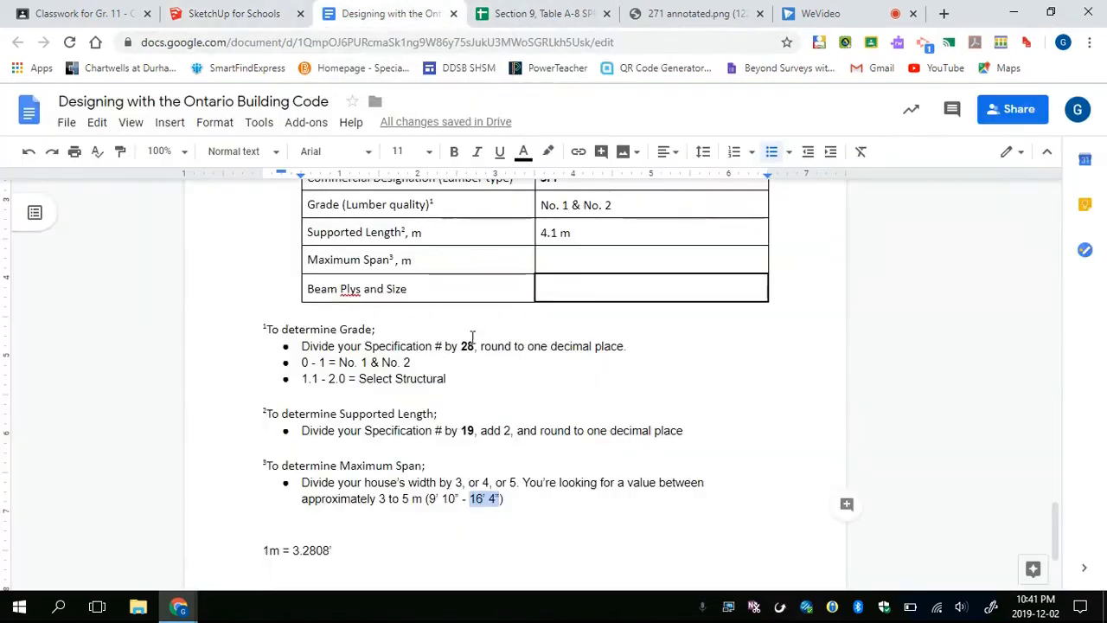
pyautogui.click(594, 260)
pyautogui.write('12')
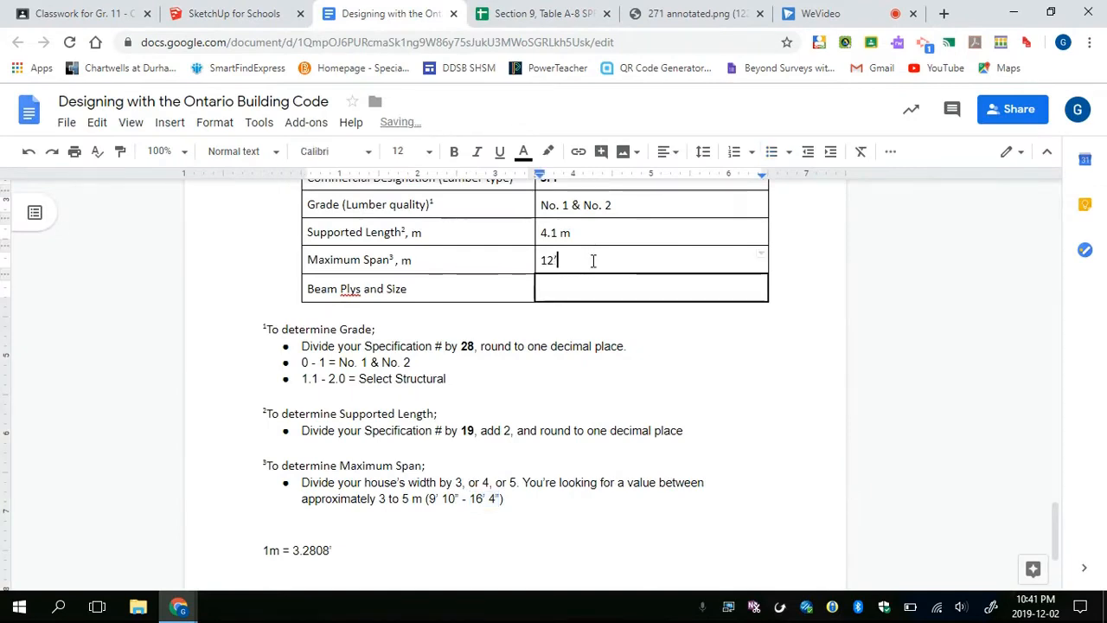
pyautogui.write('\'3"')
pyautogui.click(531, 16)
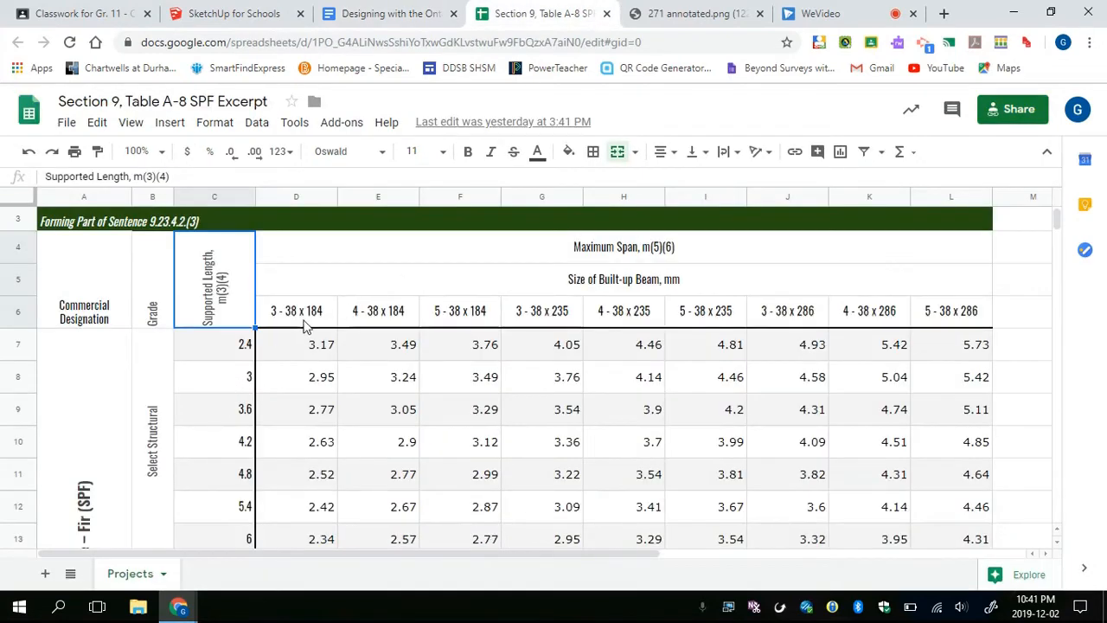
pyautogui.click(270, 15)
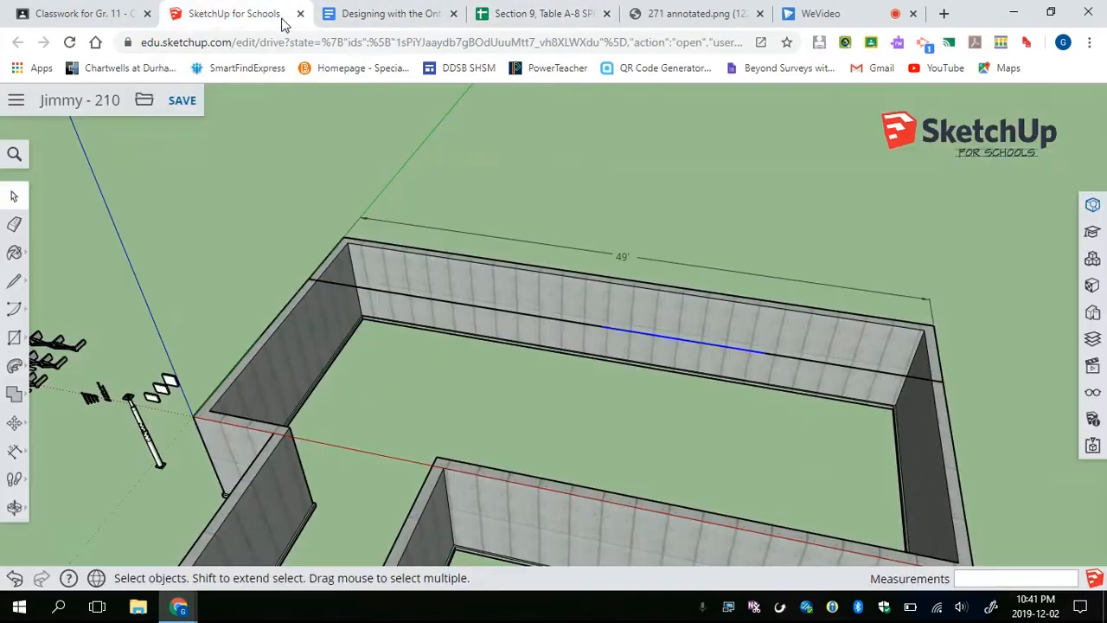
pyautogui.click(358, 19)
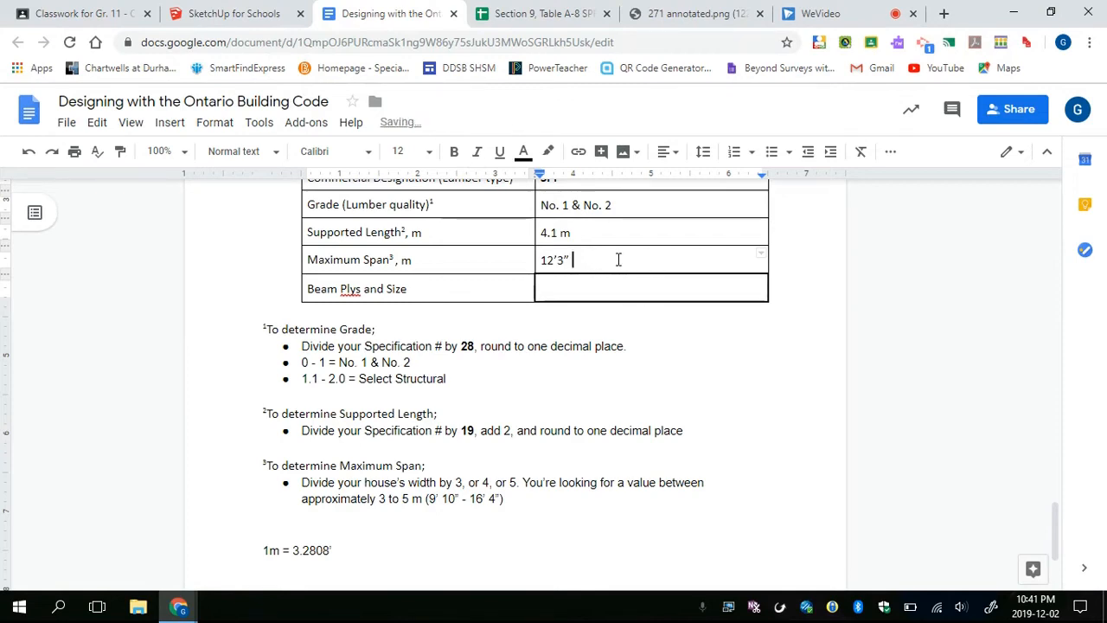
# Look up the metre-to-feet conversion factor written below the Maximum Span notes
pyautogui.click(360, 537)
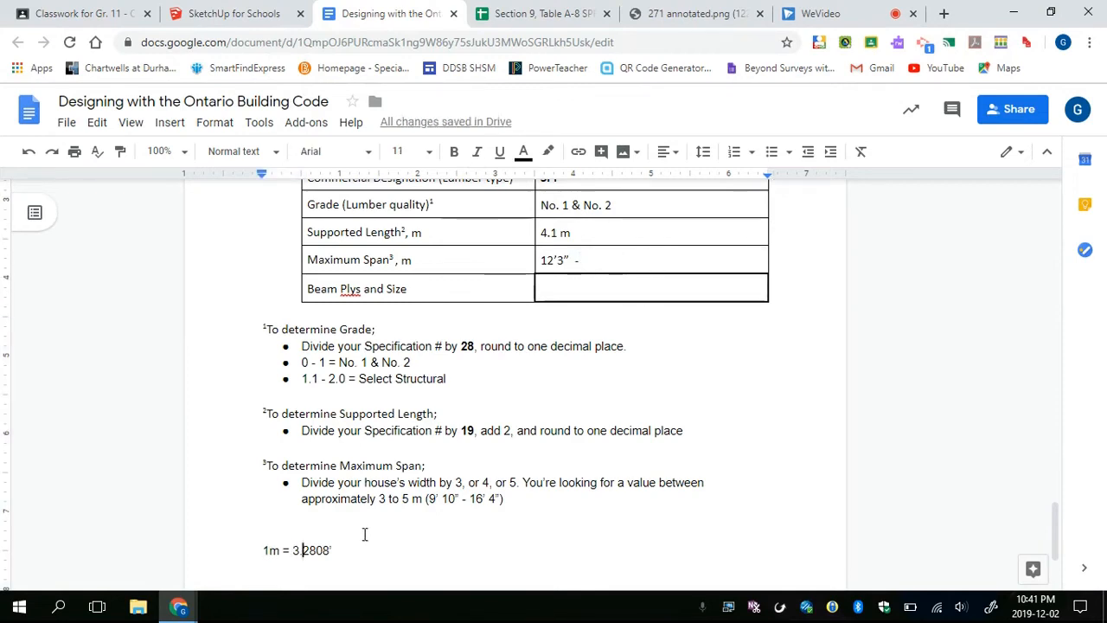
pyautogui.moveTo(334, 550); pyautogui.dragTo(268, 550)
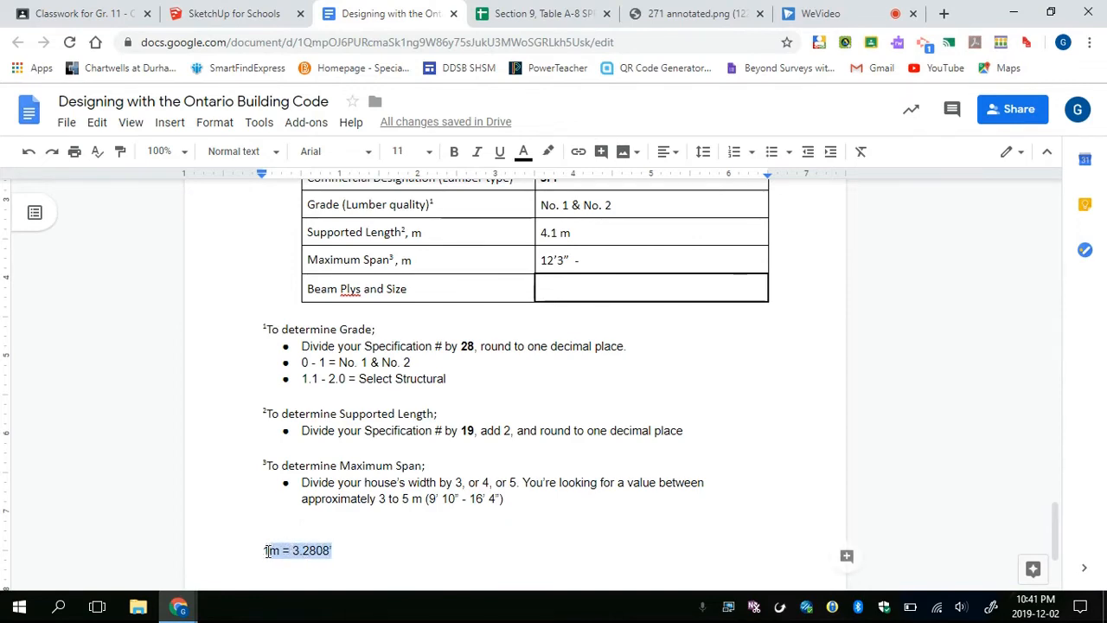
pyautogui.click(346, 548)
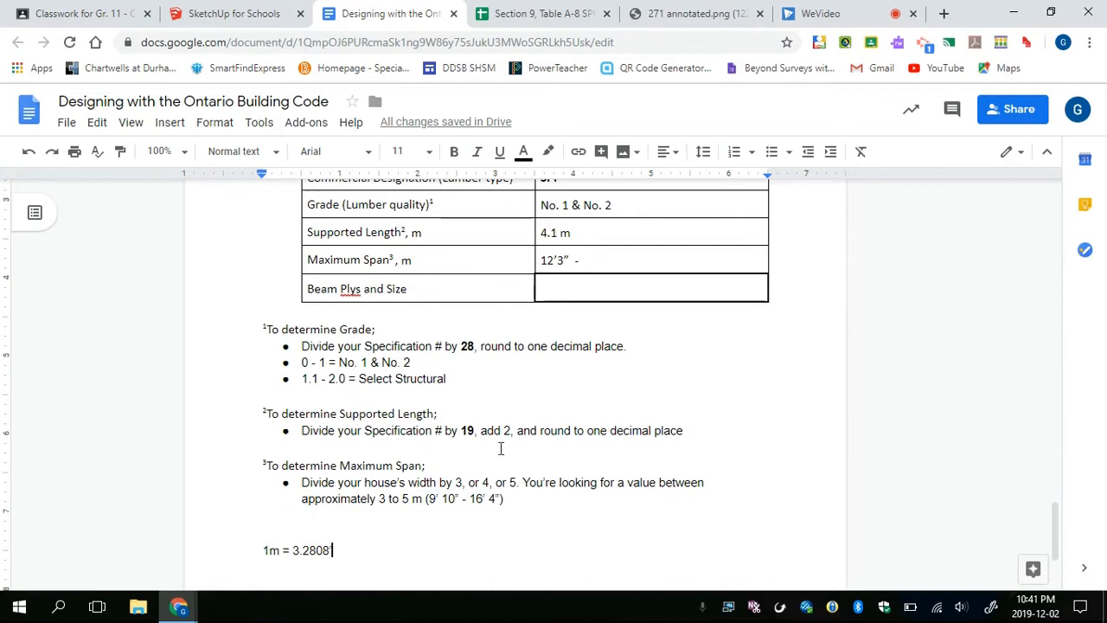
# Open Calculator and convert 12'3" to decimal feet by dividing 3 by 12 and adding 12
pyautogui.click(60, 606)
pyautogui.write('calc')
pyautogui.press('Return')
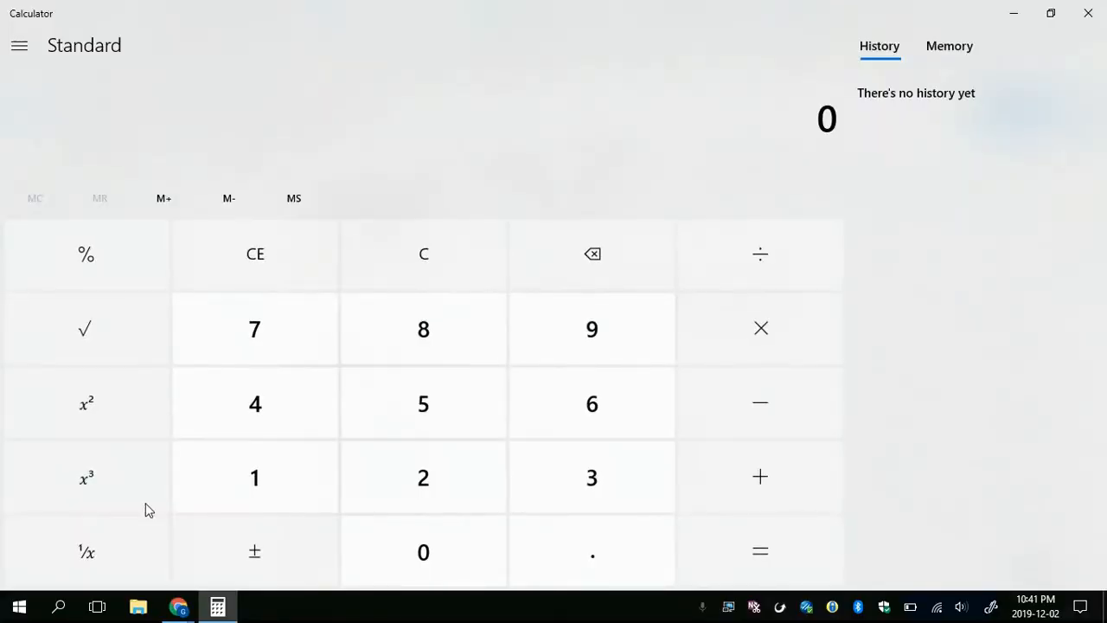
pyautogui.write('3/12')
pyautogui.press('Return')
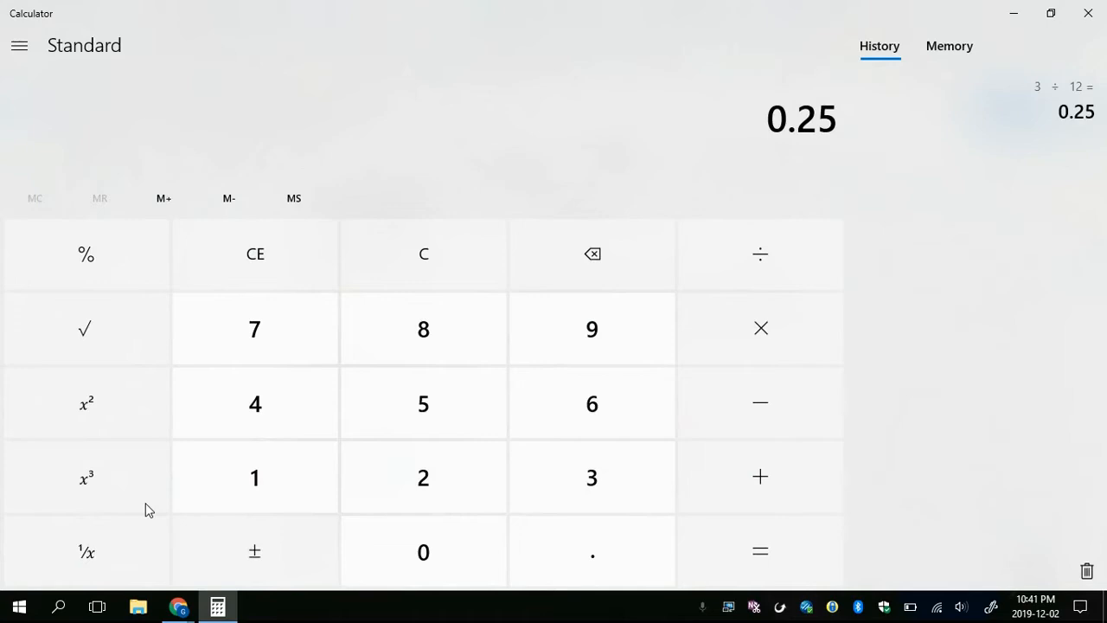
pyautogui.write('12')
pyautogui.press('Return')
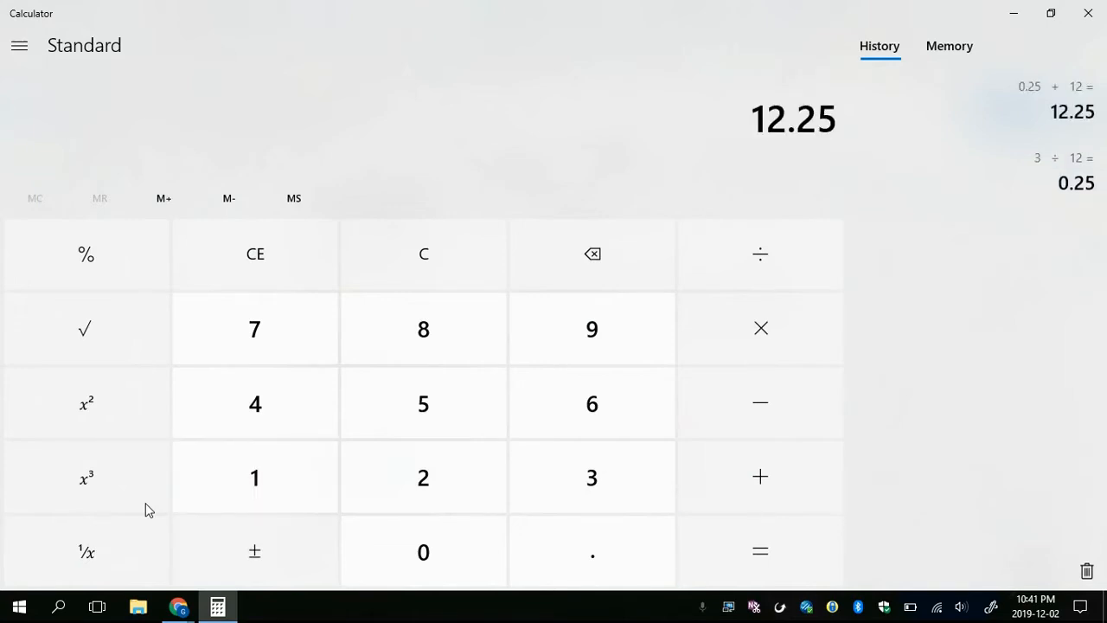
# Divide the decimal feet by 3.2808 to convert the span to metres, and close Calculator
pyautogui.write('3.2808')
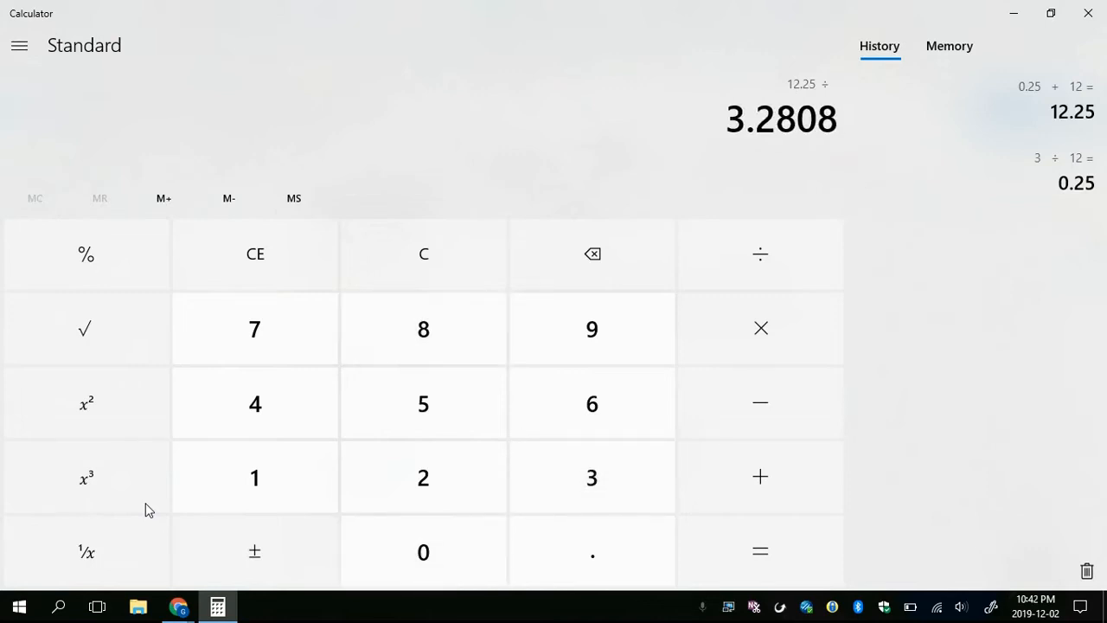
pyautogui.press('Return')
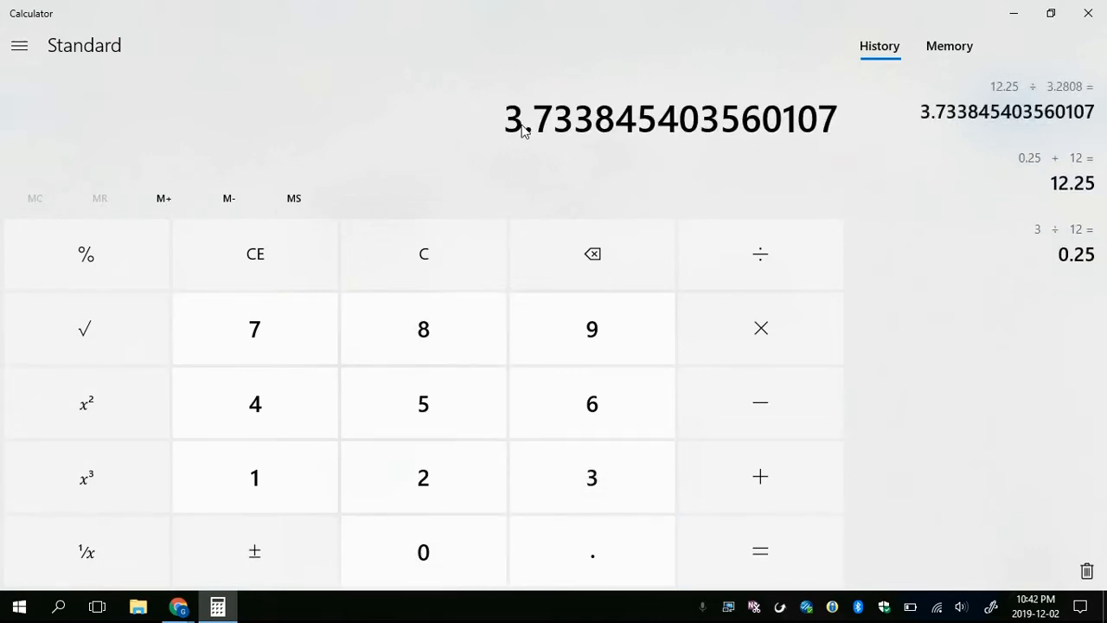
pyautogui.click(1088, 13)
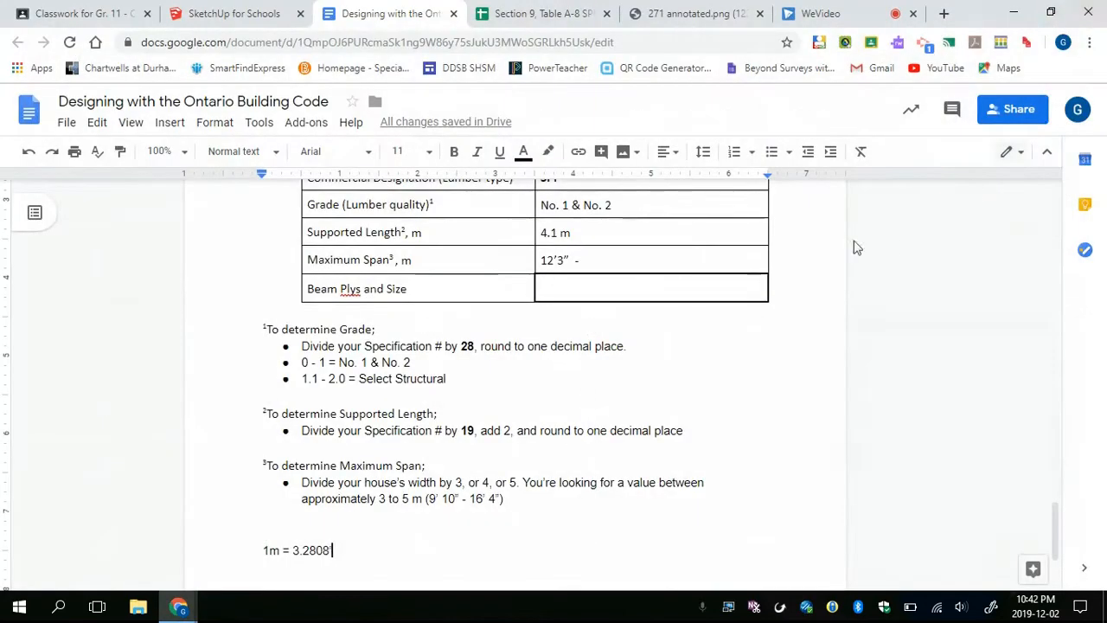
# Add the metric value 3.73 m after 12'3" in the Maximum Span row
pyautogui.click(676, 257)
pyautogui.write('3')
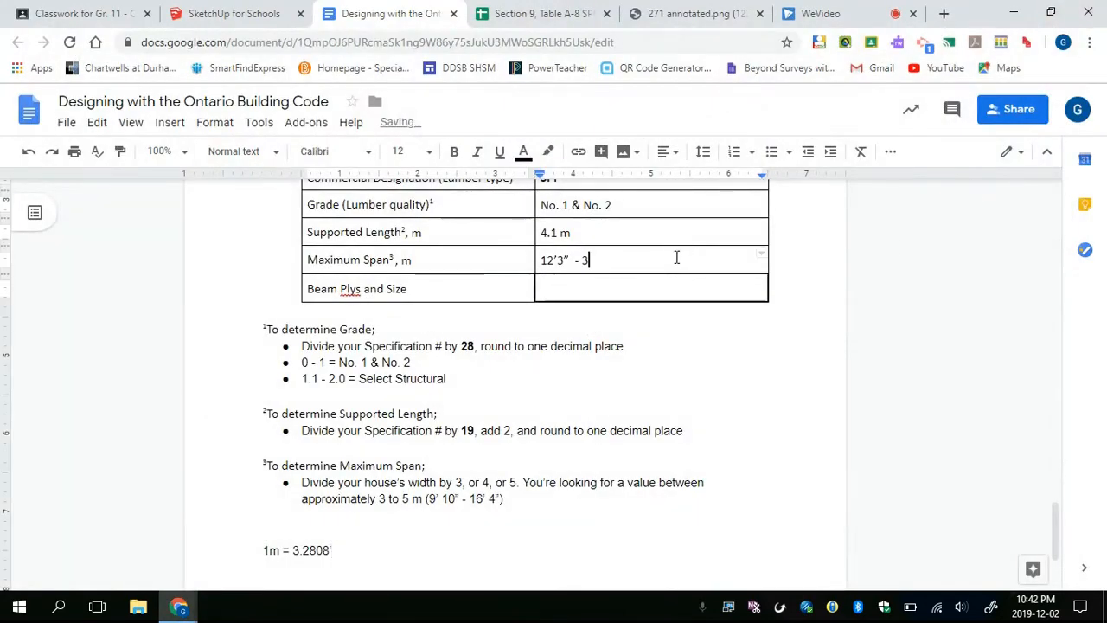
pyautogui.write('.73 m')
pyautogui.click(698, 360)
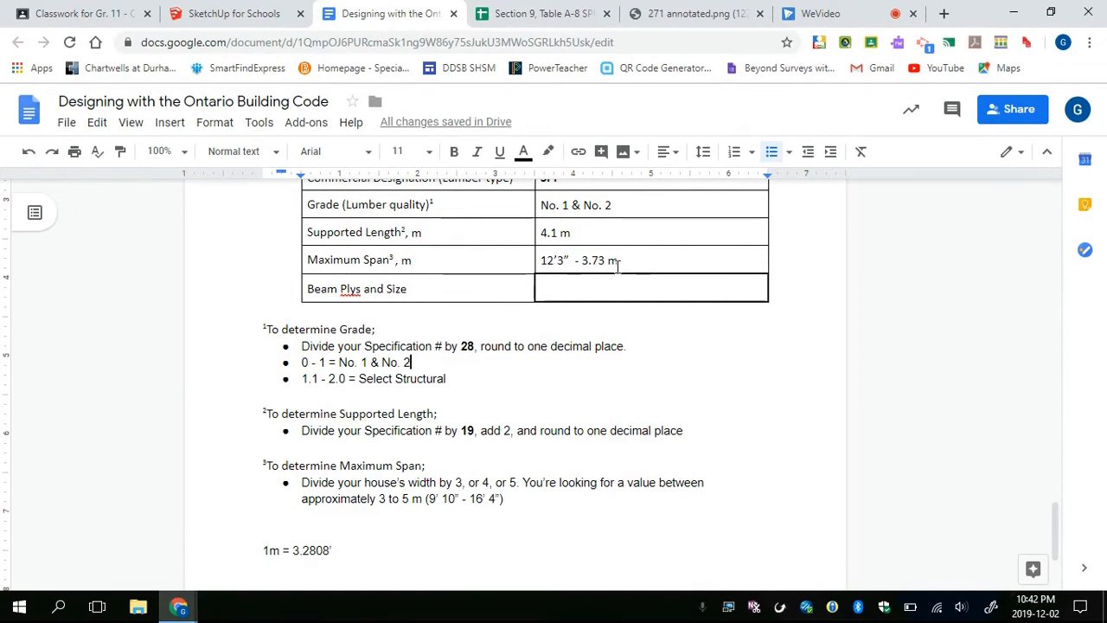
# Examine the Supported Length values in the Table A-8 SPF spreadsheet and recheck the beam's grade in the document
pyautogui.click(538, 14)
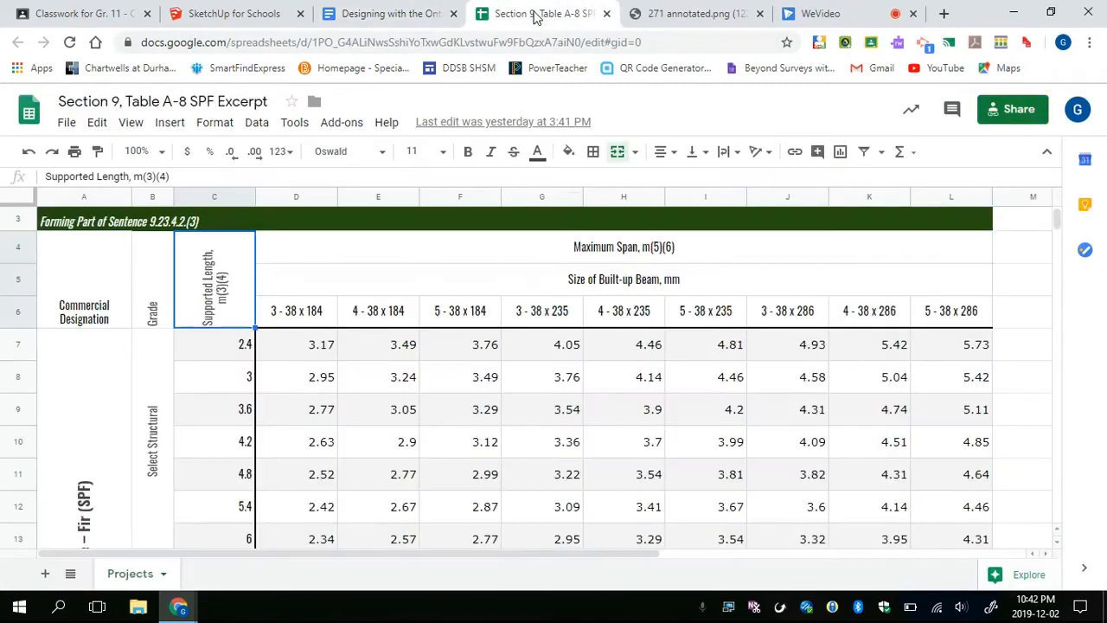
pyautogui.click(242, 350)
pyautogui.click(240, 385)
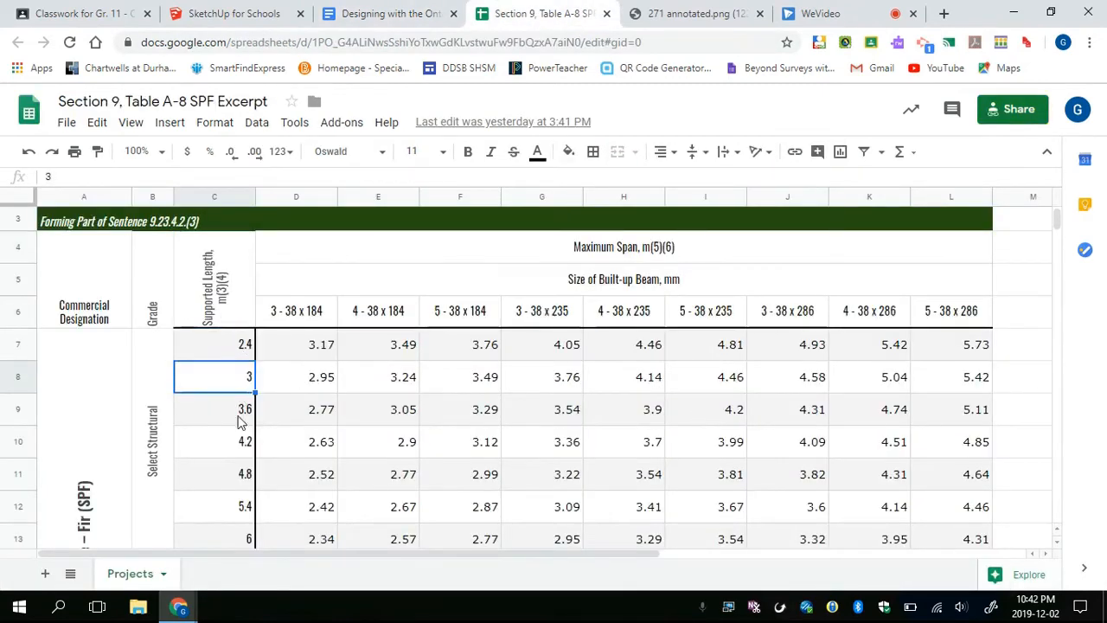
pyautogui.click(380, 15)
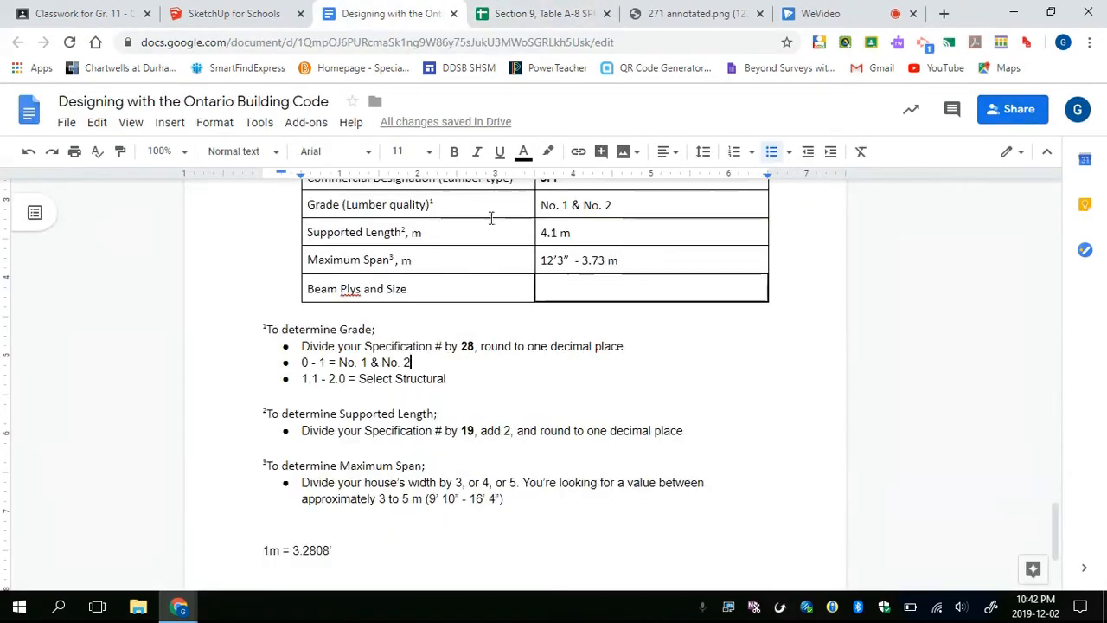
pyautogui.click(600, 207)
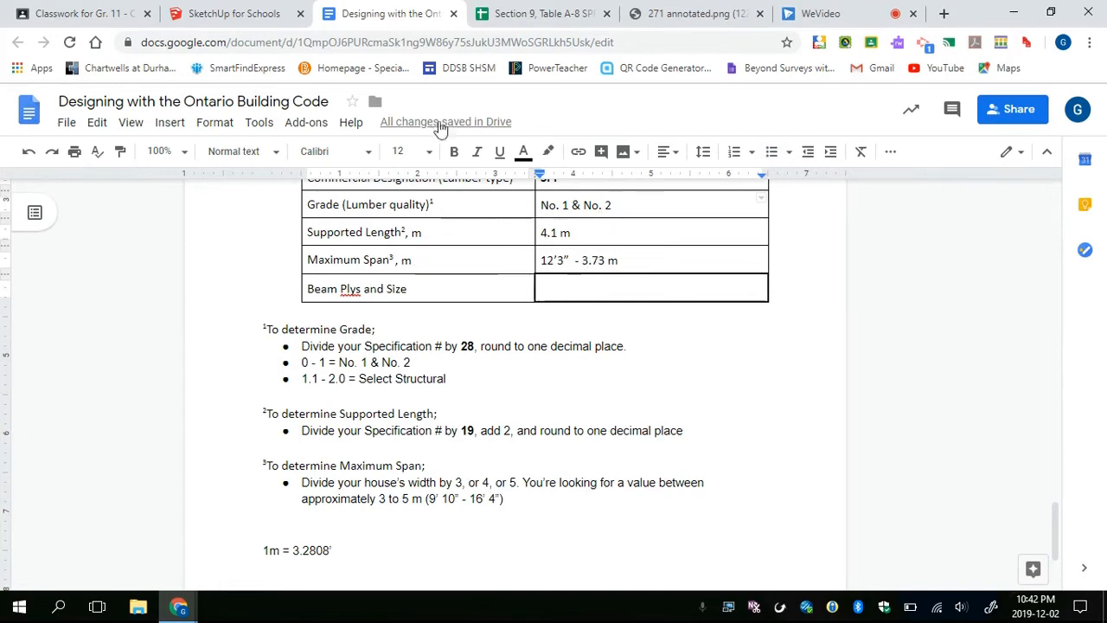
pyautogui.click(265, 12)
pyautogui.click(346, 15)
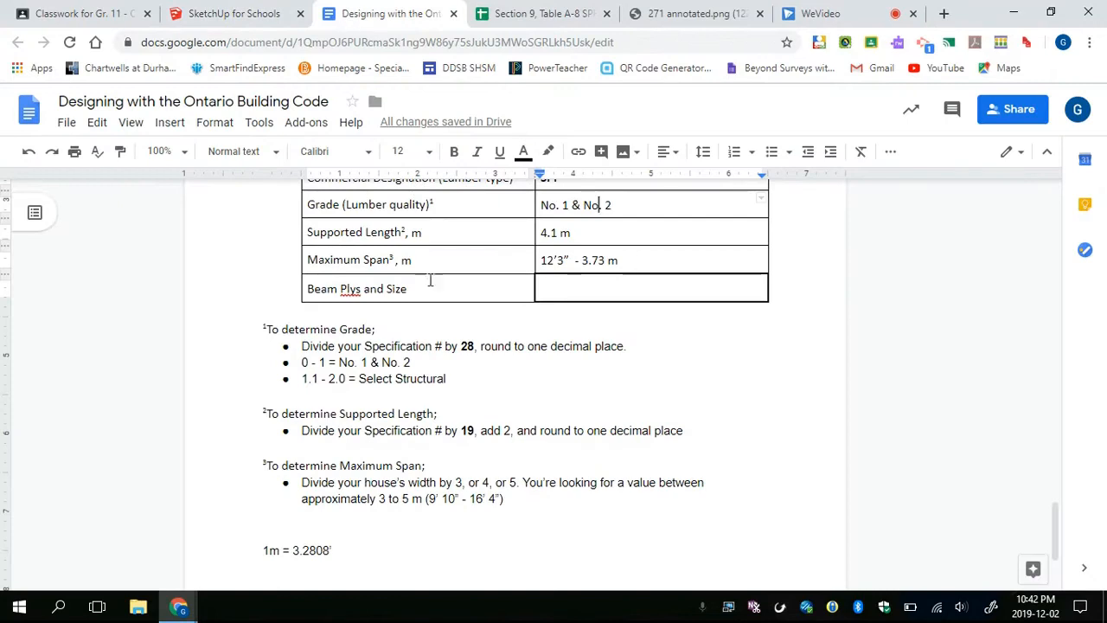
# Locate the No. 1 and No. 2 grade section in the Table A-8 SPF spreadsheet and review the beam size headings
pyautogui.click(513, 14)
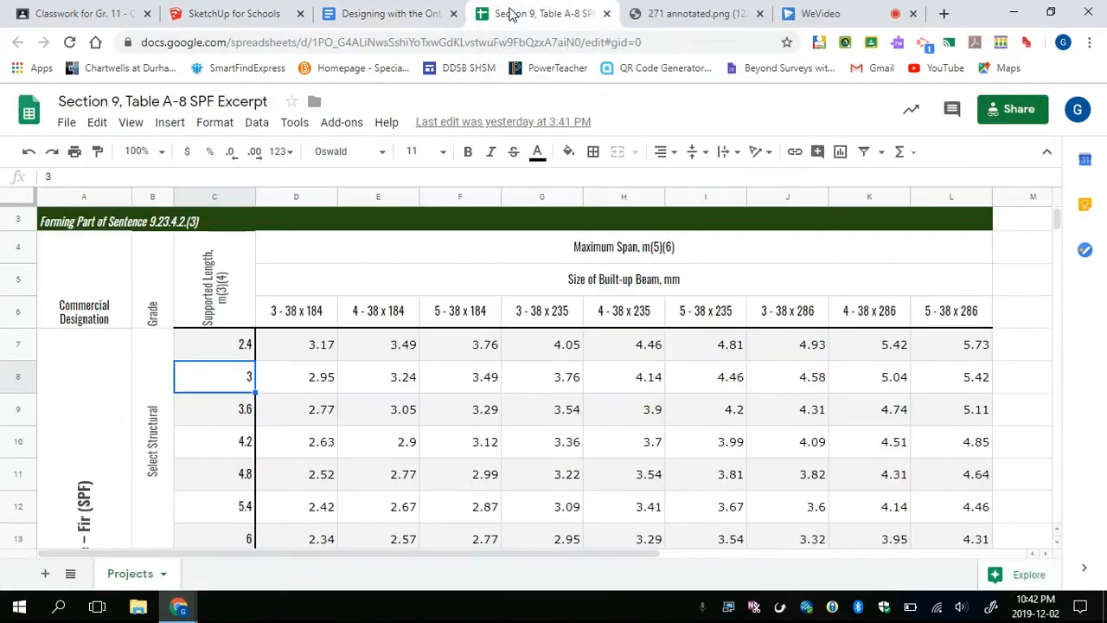
pyautogui.click(193, 316)
pyautogui.click(162, 318)
pyautogui.scroll(-2, 164, 419)
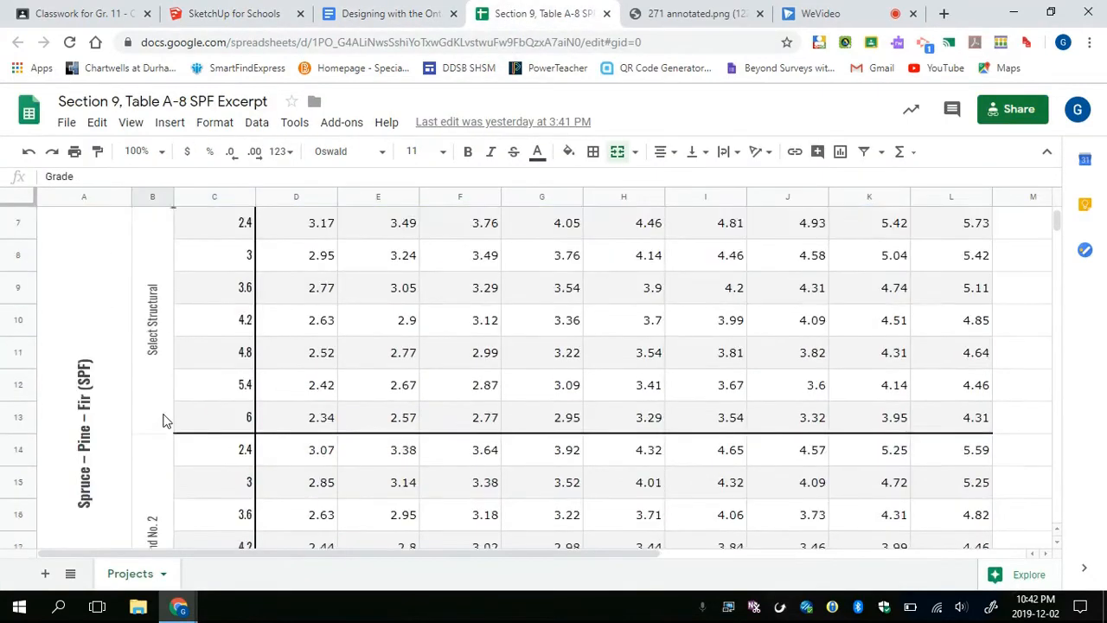
pyautogui.scroll(-1, 167, 420)
pyautogui.click(158, 444)
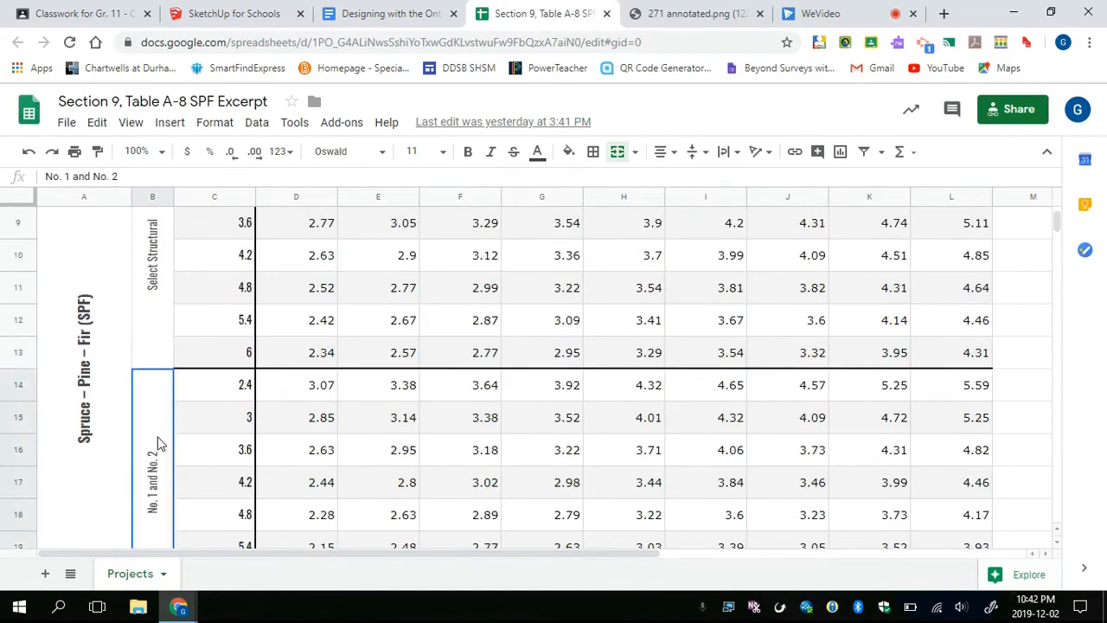
pyautogui.scroll(-1, 156, 450)
pyautogui.scroll(3, 164, 441)
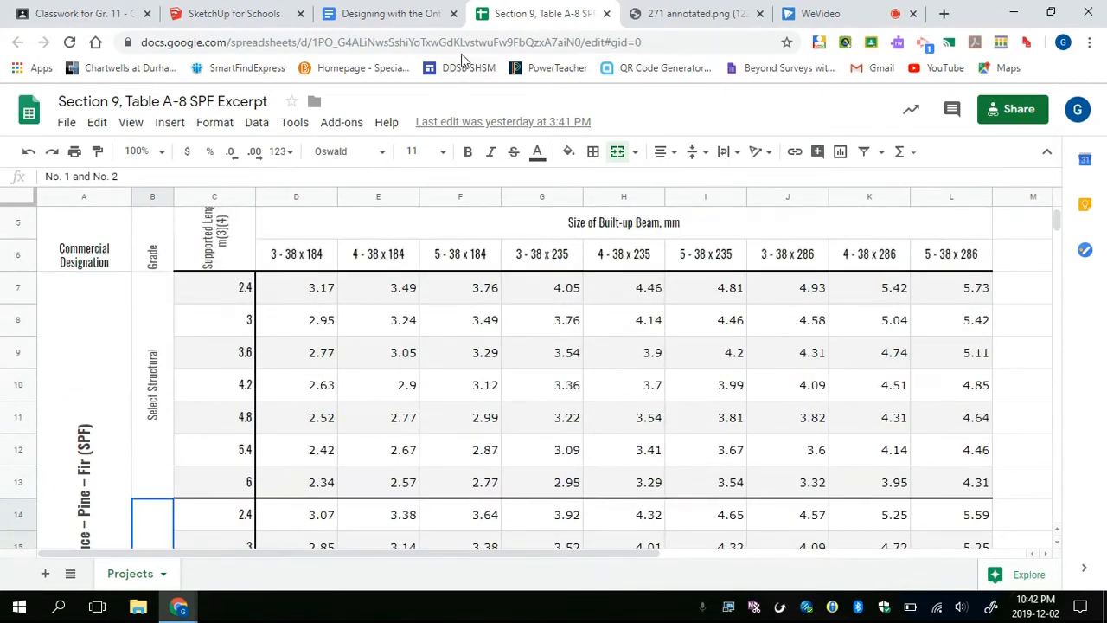
# Recheck the supported length in the document and highlight the 4.2 m row in the No. 1 and No. 2 section of Table A-8
pyautogui.click(389, 13)
pyautogui.click(550, 234)
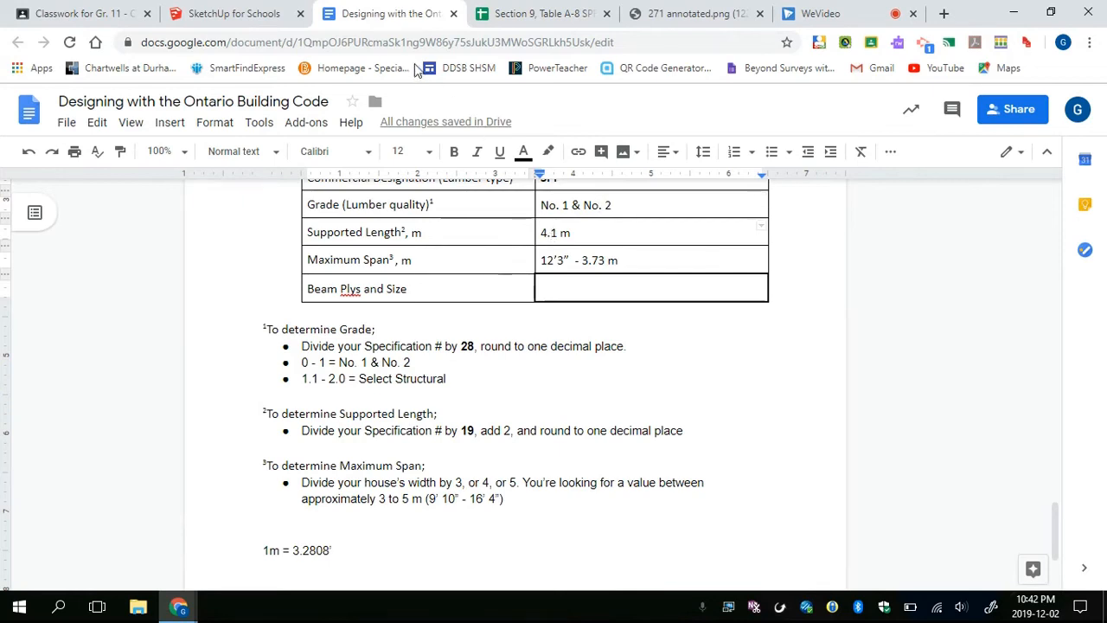
pyautogui.click(531, 13)
pyautogui.scroll(-2, 215, 519)
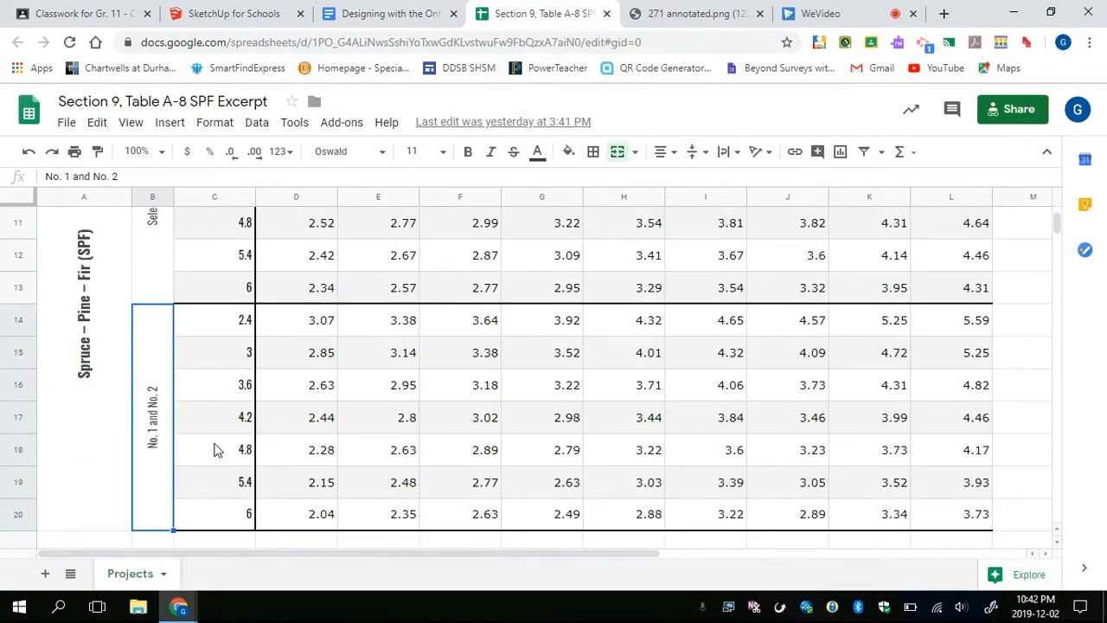
pyautogui.click(225, 419)
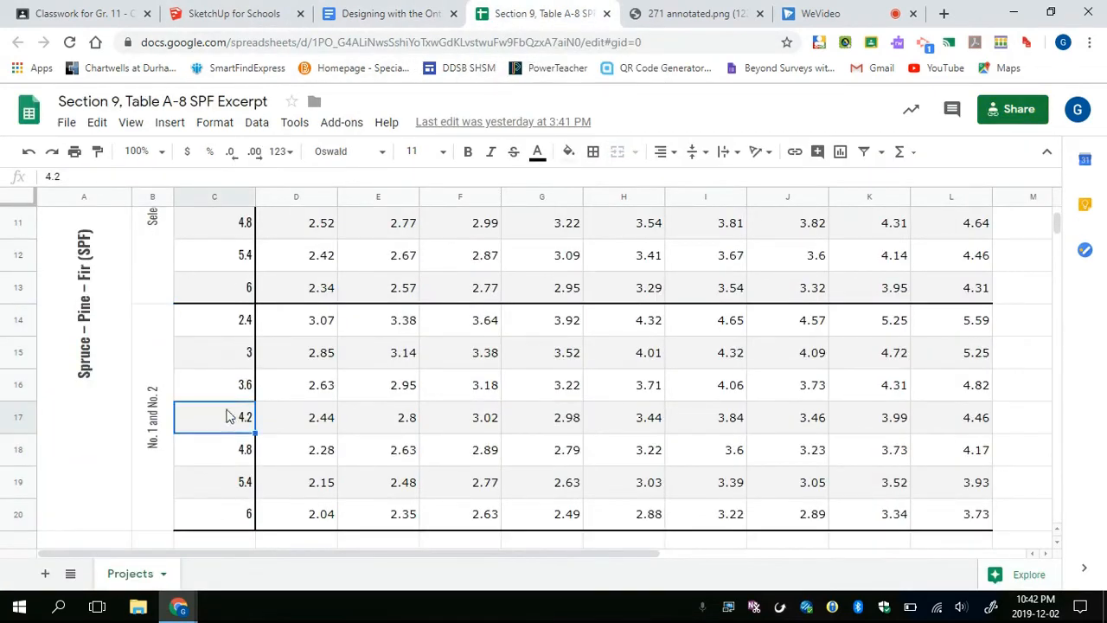
pyautogui.click(21, 419)
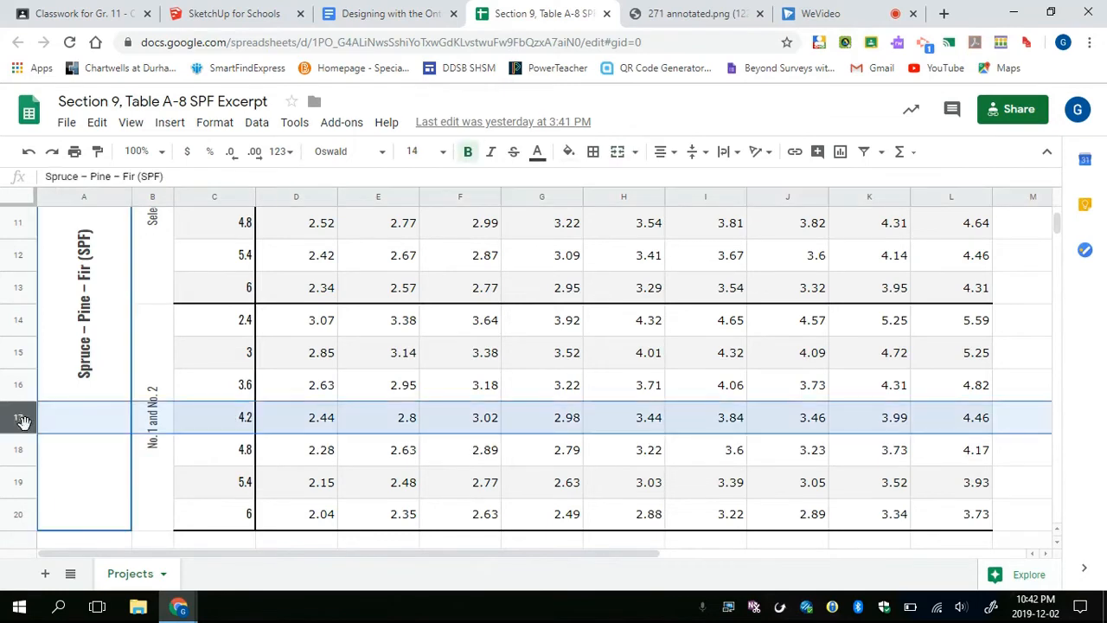
pyautogui.click(220, 396)
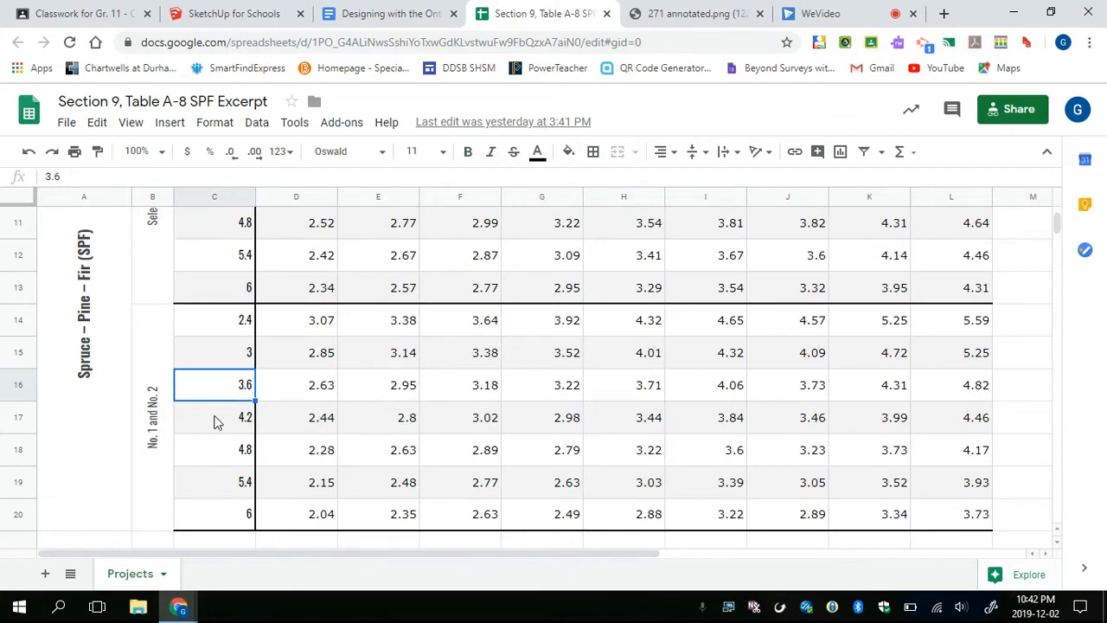
pyautogui.click(218, 422)
pyautogui.click(21, 419)
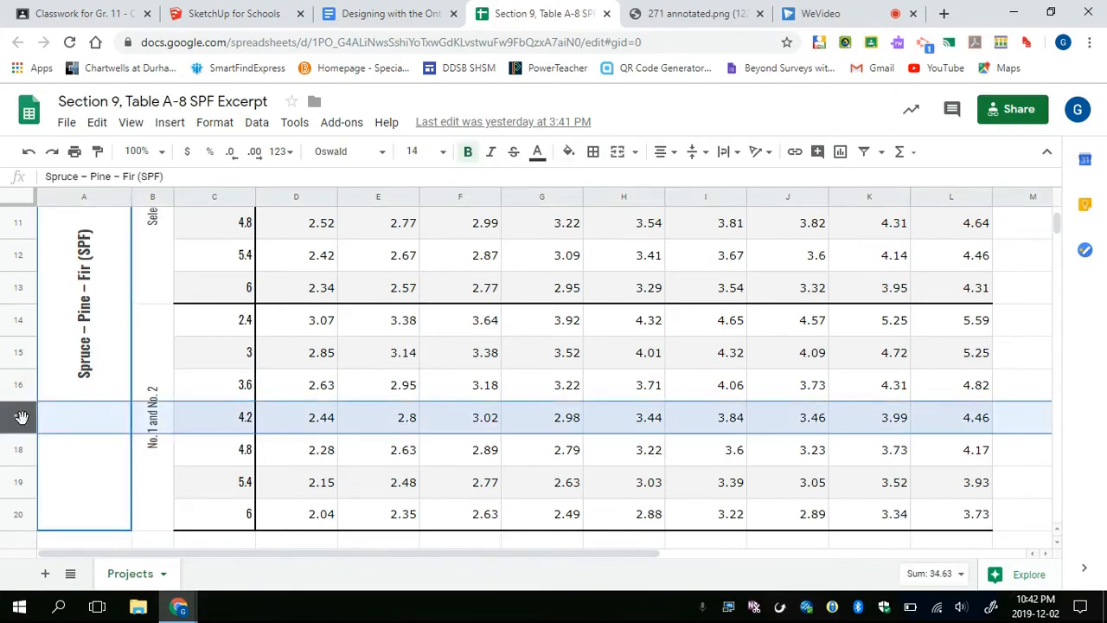
# Compare the document's maximum span with the candidate spans in the 4.2 m row of the No. 1 and No. 2 section
pyautogui.click(407, 14)
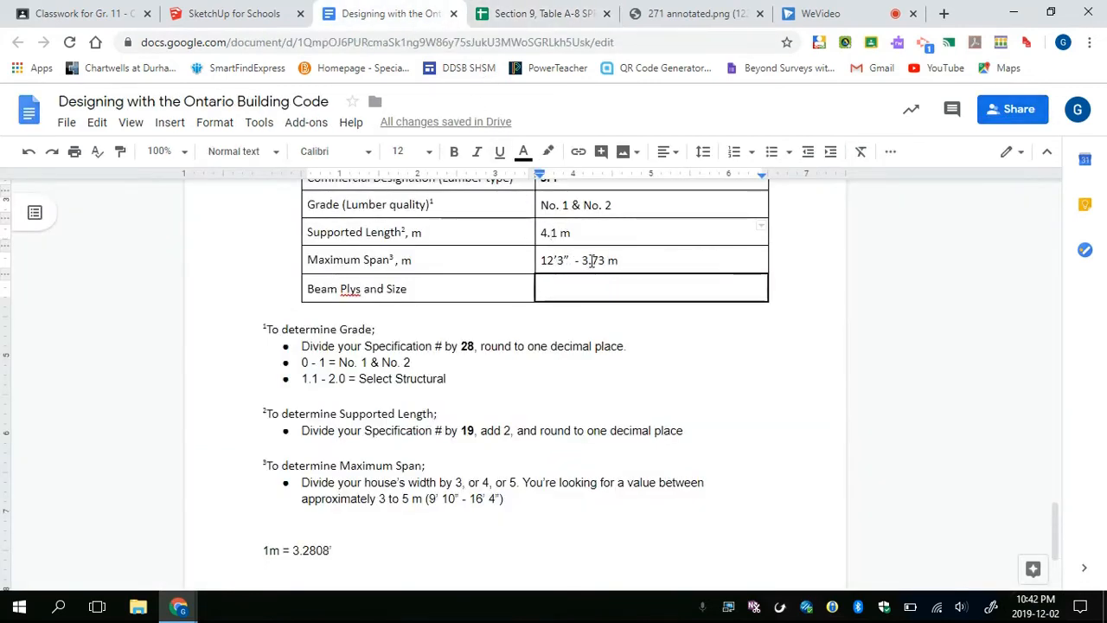
pyautogui.click(526, 20)
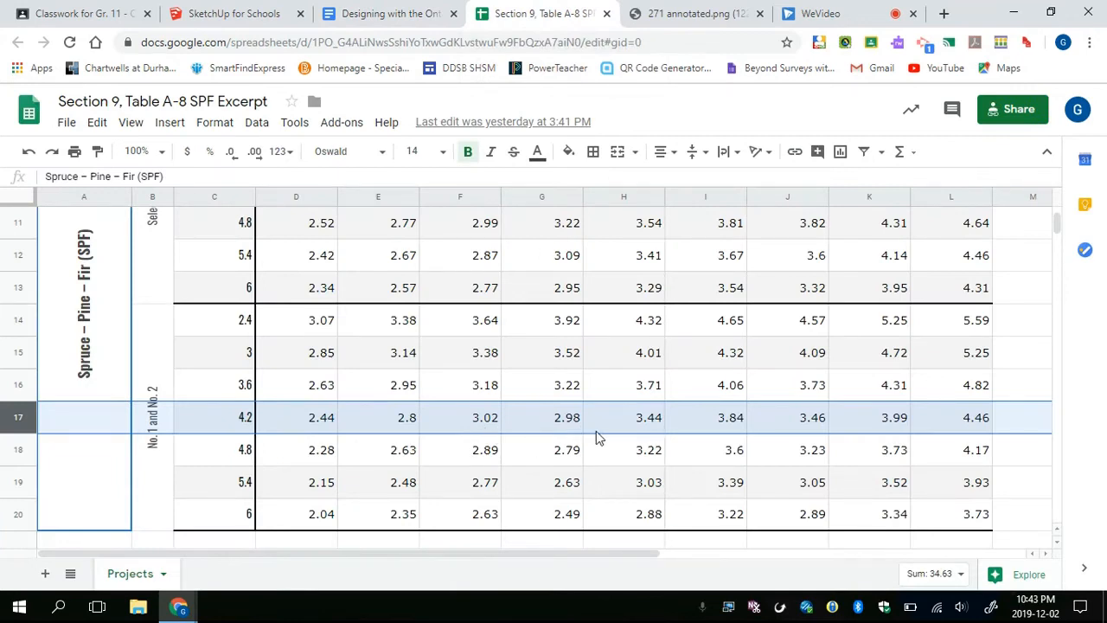
pyautogui.click(726, 426)
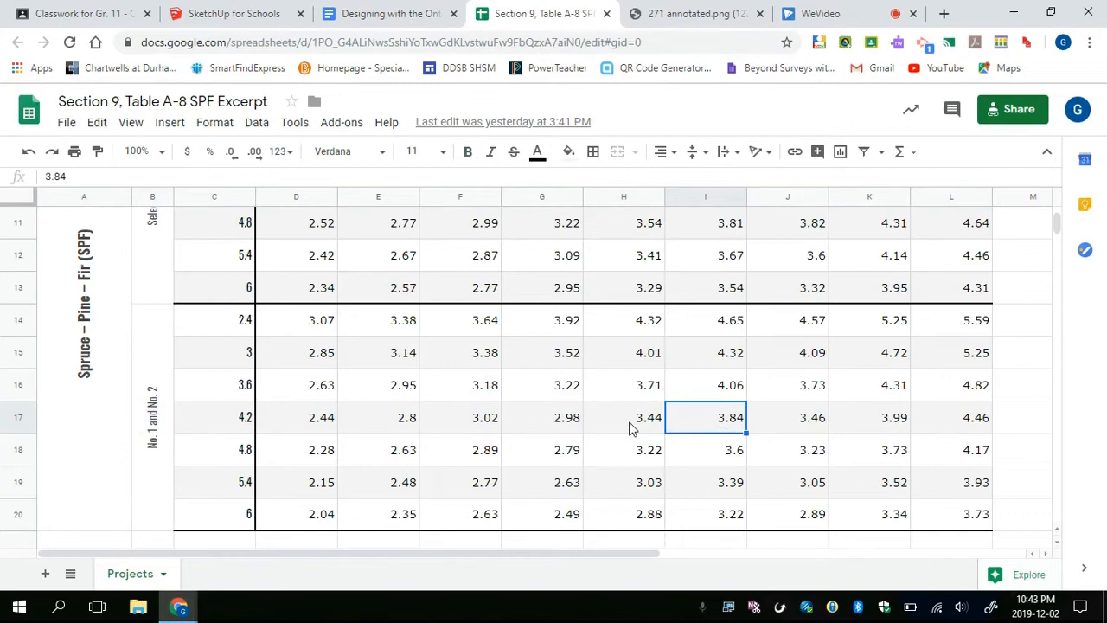
pyautogui.click(630, 428)
pyautogui.click(735, 423)
pyautogui.click(894, 425)
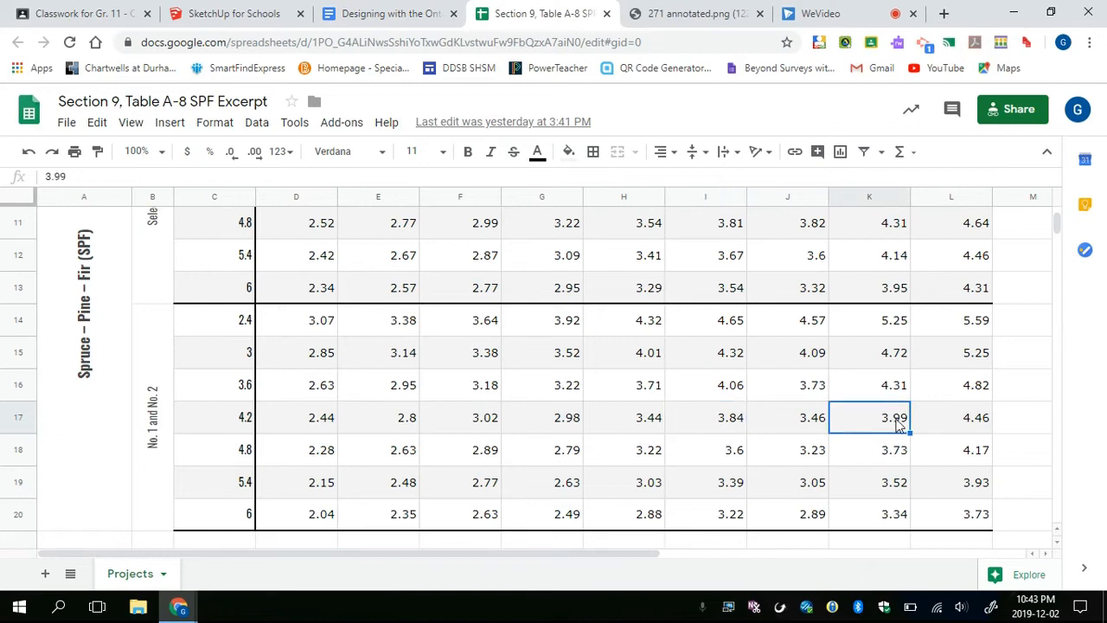
# Trace the candidate spans up to their column headings and compare the 5 - 38 x 235 and 4 - 38 x 286 beam sizes
pyautogui.click(723, 198)
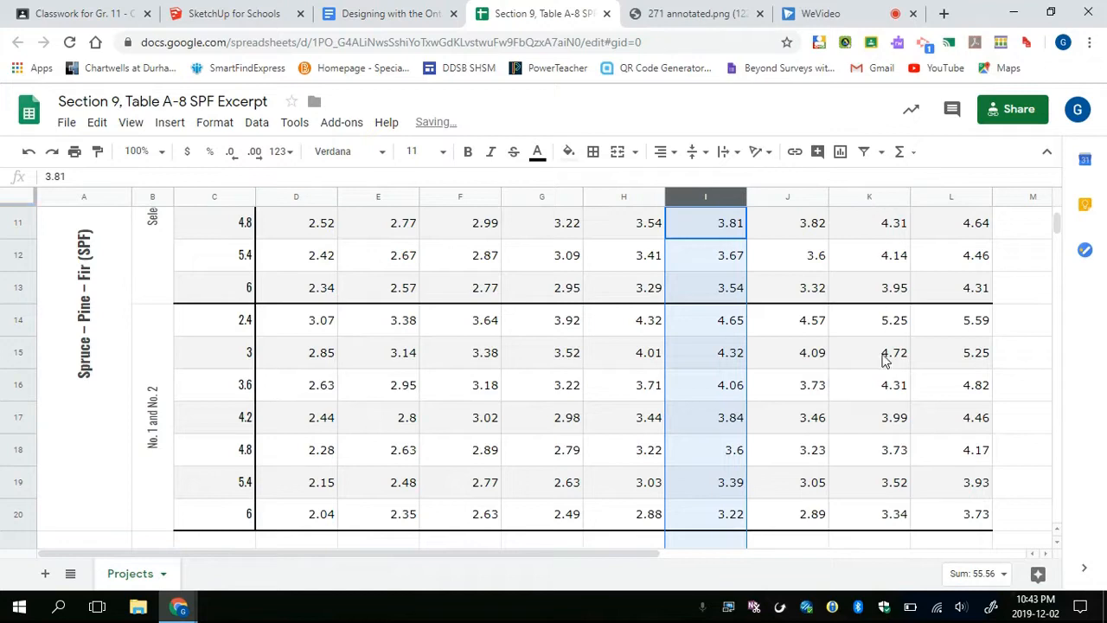
pyautogui.scroll(3, 877, 361)
pyautogui.click(727, 322)
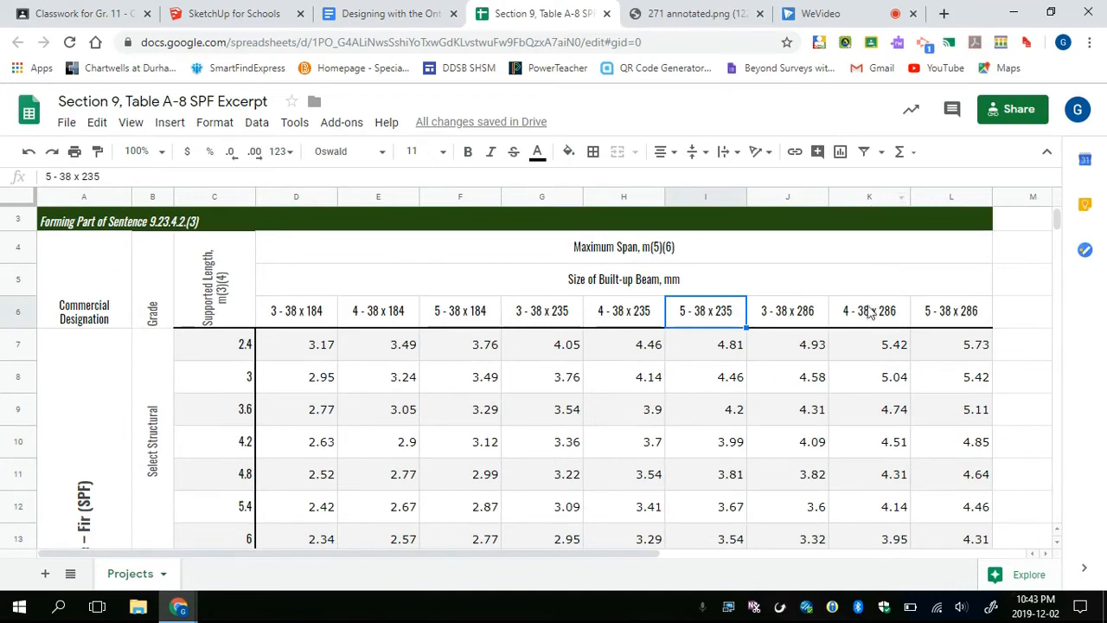
pyautogui.click(843, 319)
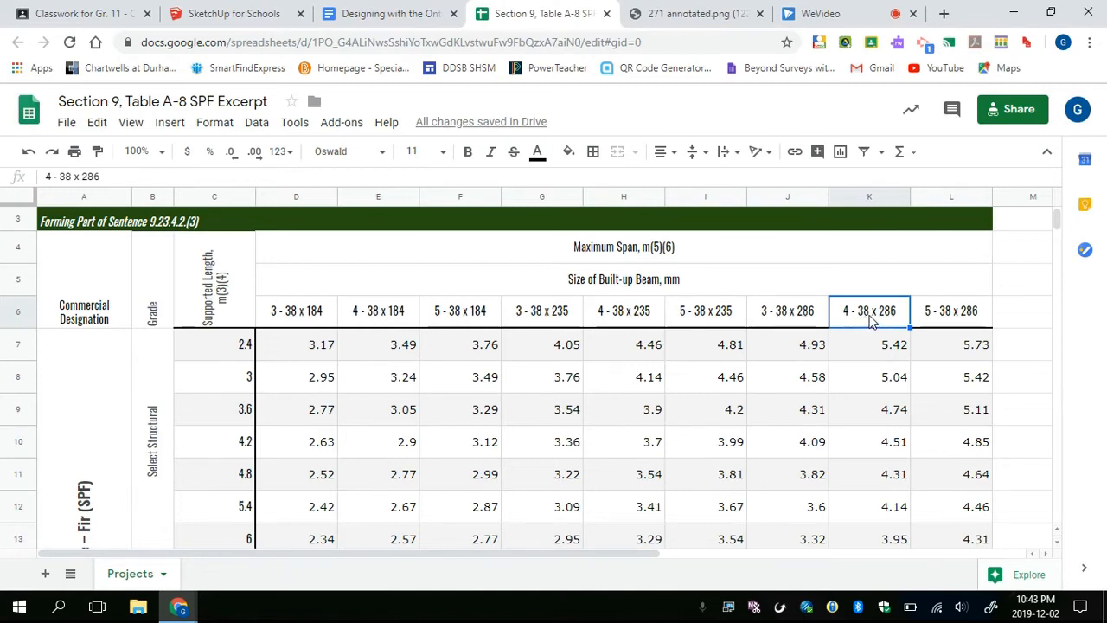
pyautogui.click(732, 321)
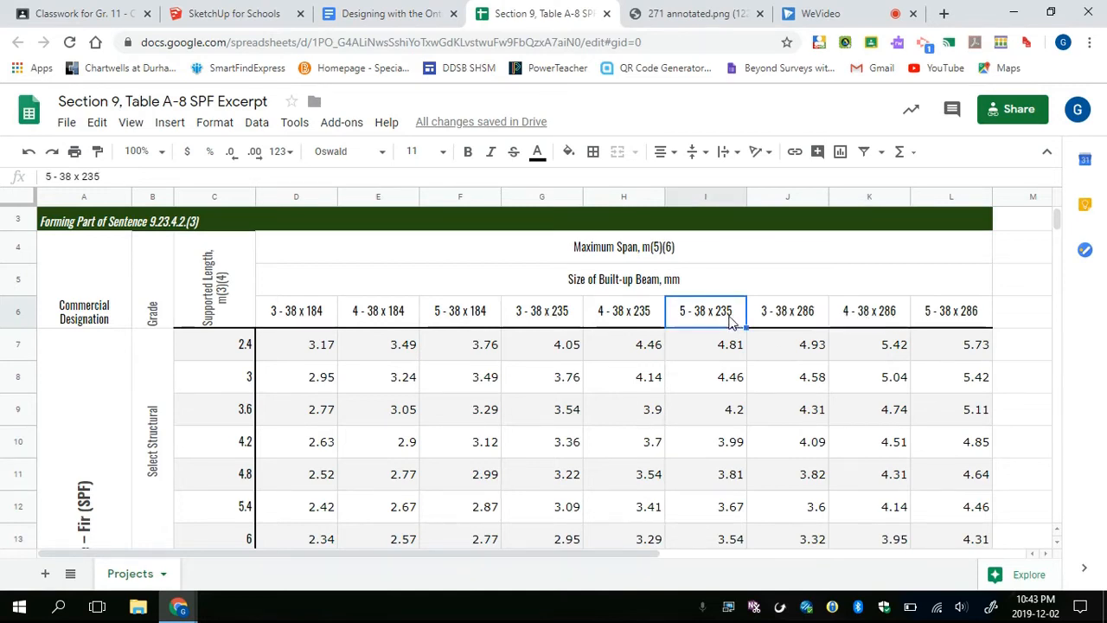
pyautogui.click(843, 313)
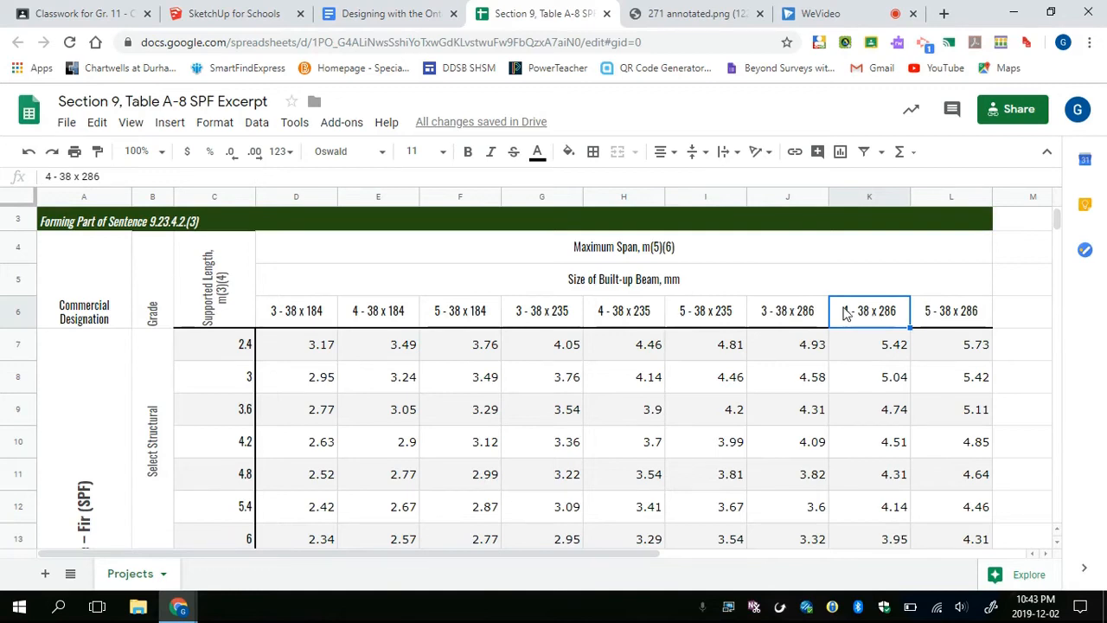
# Copy the 5 - 38 x 235 heading from Table A-8 into the document's Beam Plys and Size row and review the completed table
pyautogui.click(722, 316)
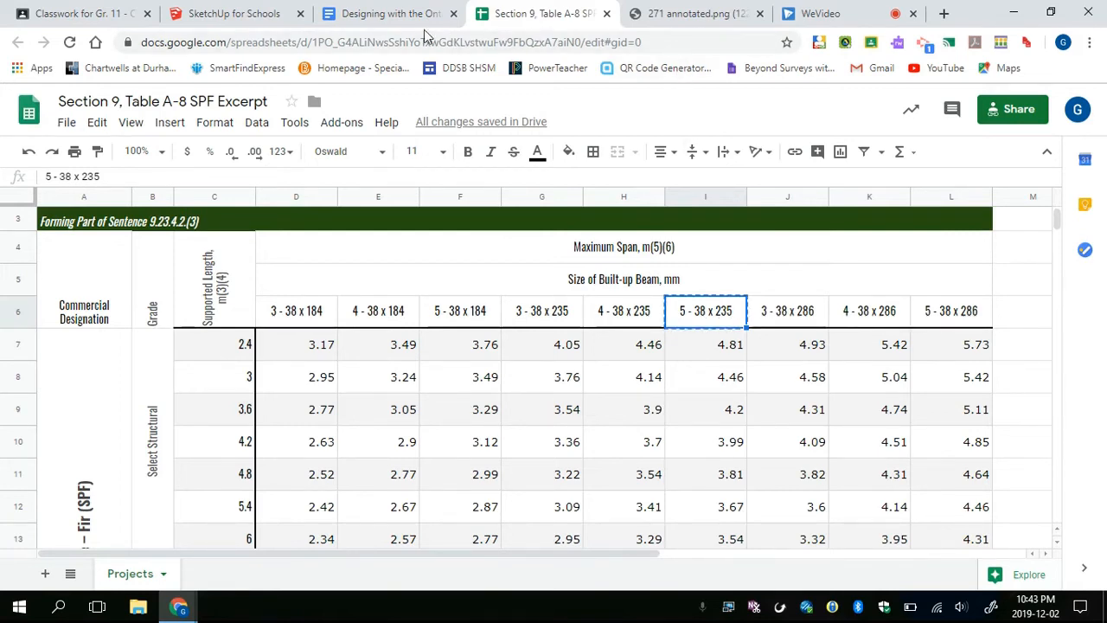
pyautogui.click(384, 13)
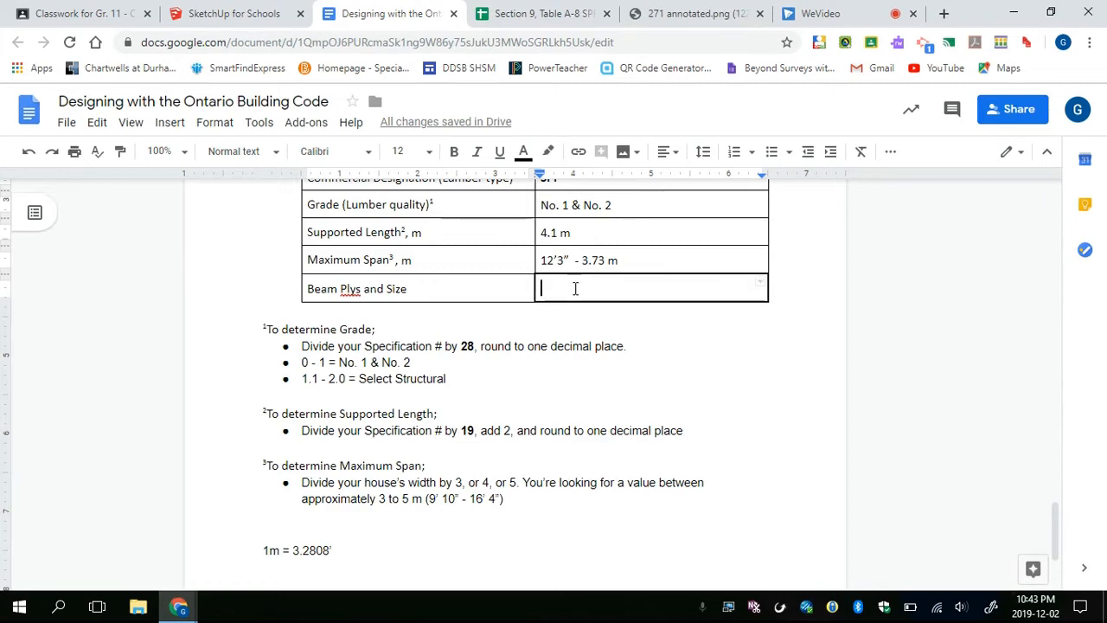
pyautogui.write('5 - 38 x 235')
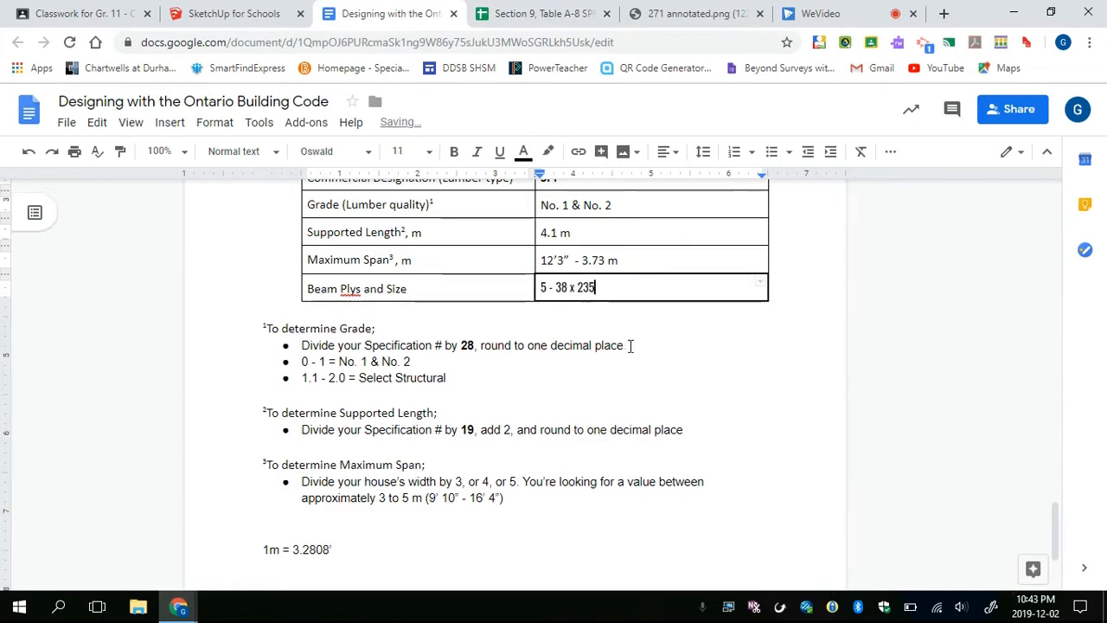
pyautogui.scroll(2, 636, 338)
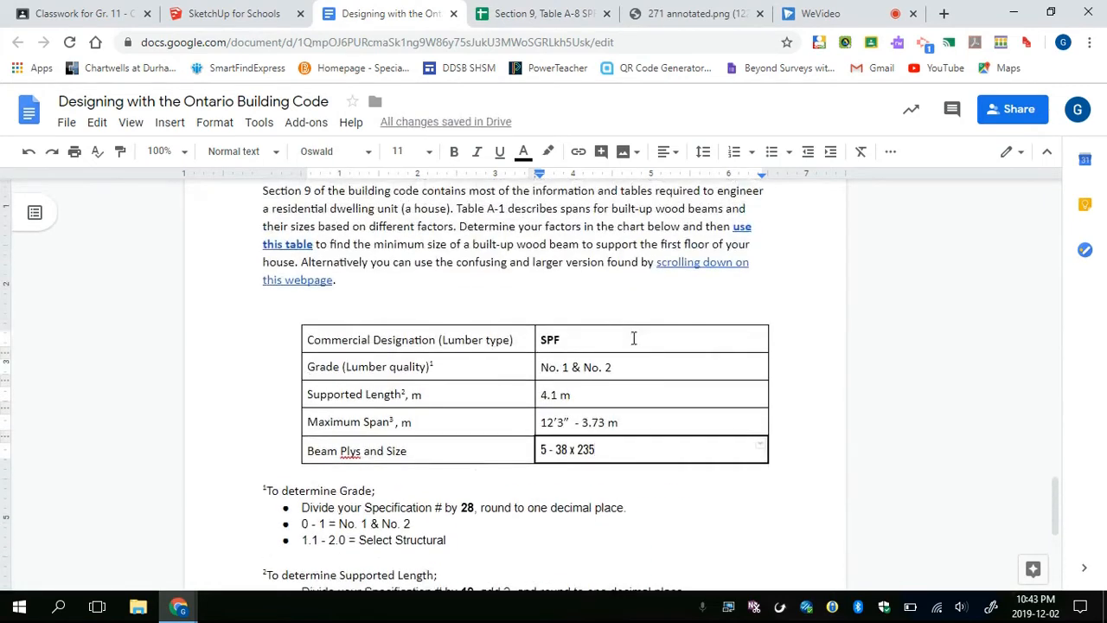
pyautogui.scroll(-3, 634, 338)
pyautogui.scroll(4, 632, 338)
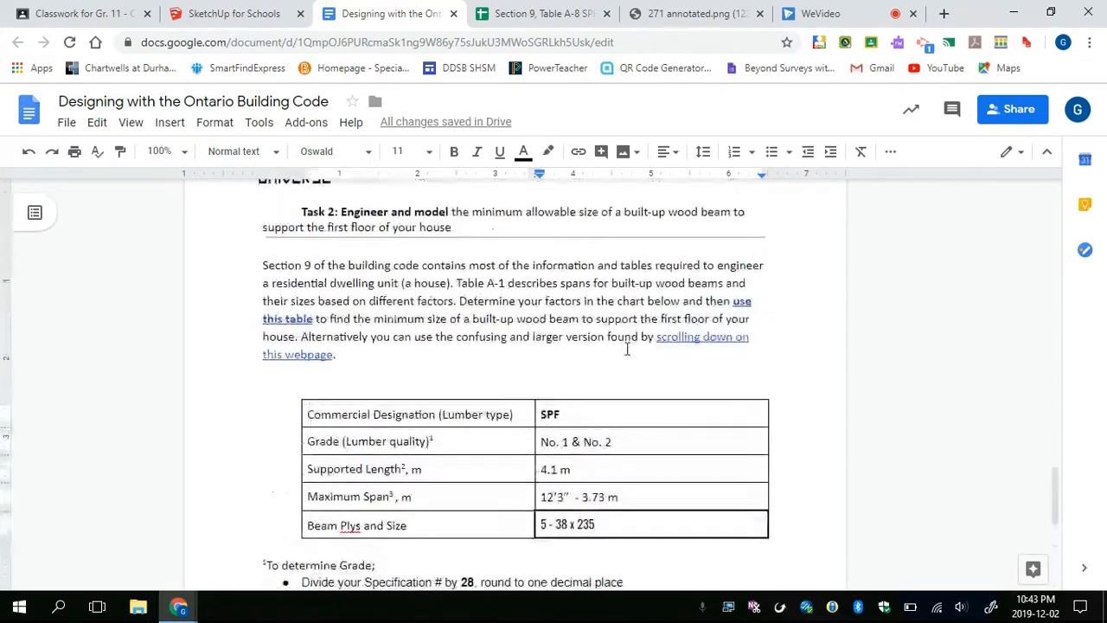
pyautogui.scroll(-2, 627, 348)
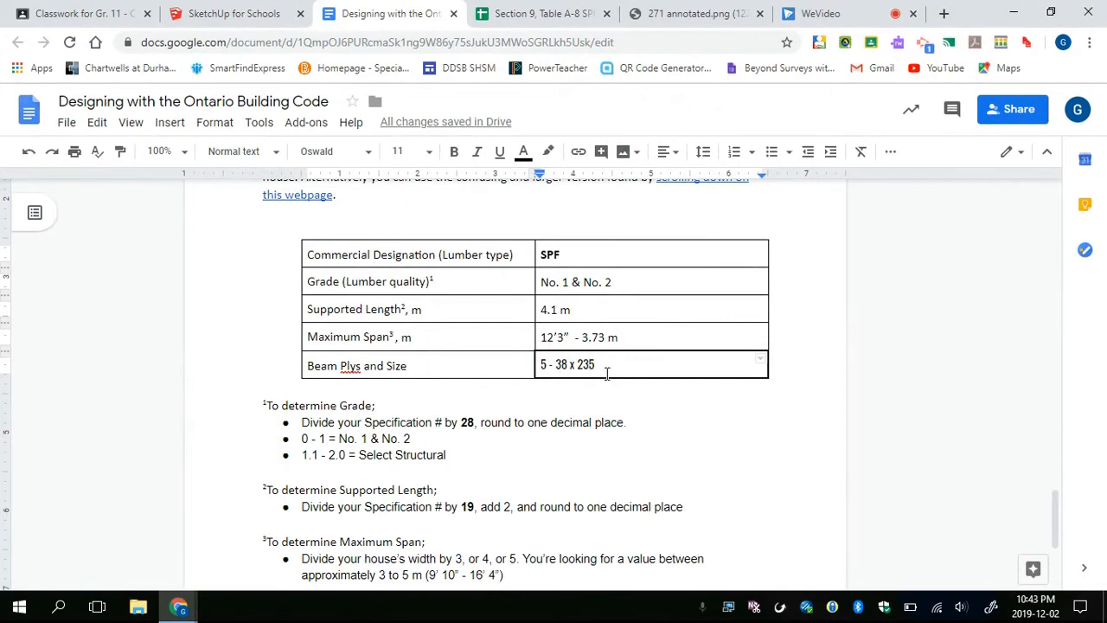
# Switch to SketchUp, identify the sample beam pieces beside the foundation by their definitions, and select the 2x10 (38 x 235) Beam
pyautogui.click(235, 14)
pyautogui.moveTo(586, 339); pyautogui.dragTo(475, 361, button='middle')
pyautogui.moveTo(262, 328); pyautogui.dragTo(449, 322, button='middle')
pyautogui.scroll(6, 456, 319)
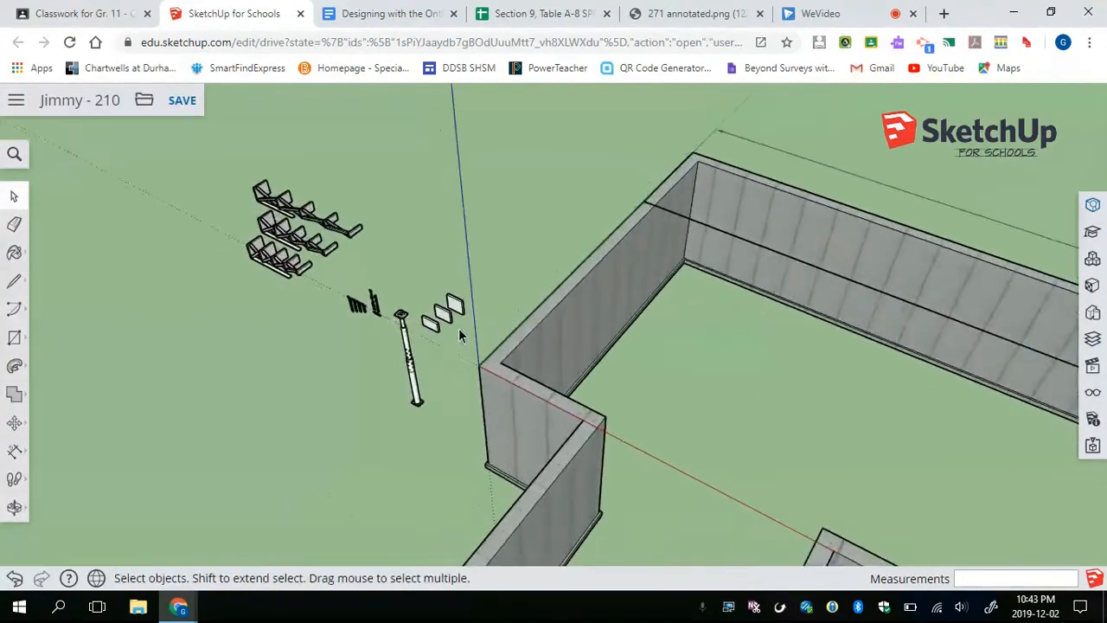
pyautogui.click(456, 320)
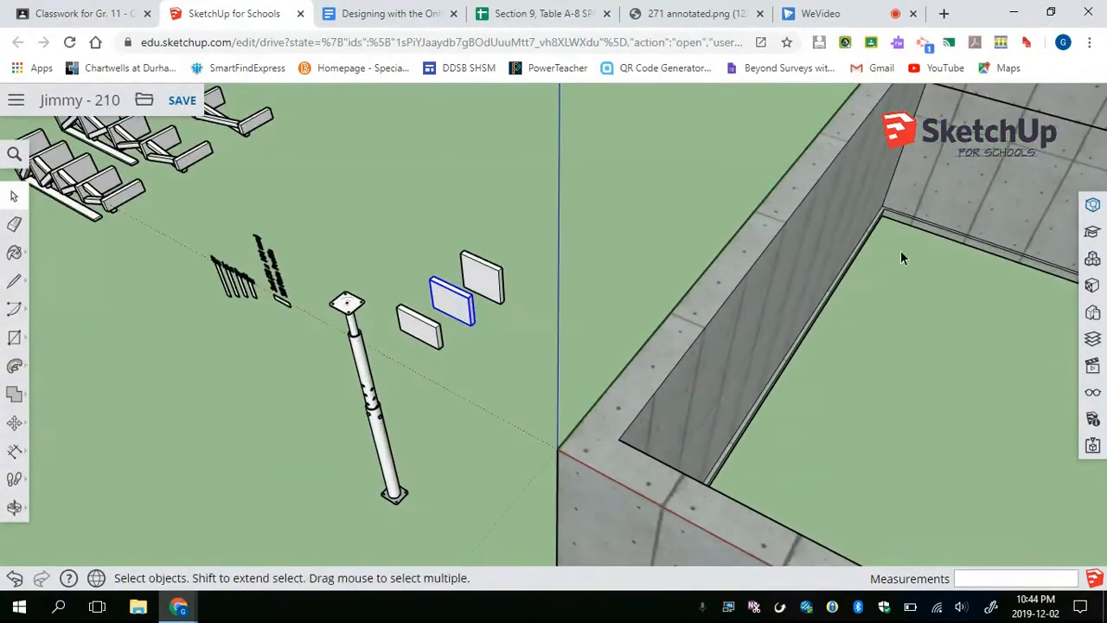
pyautogui.click(1092, 204)
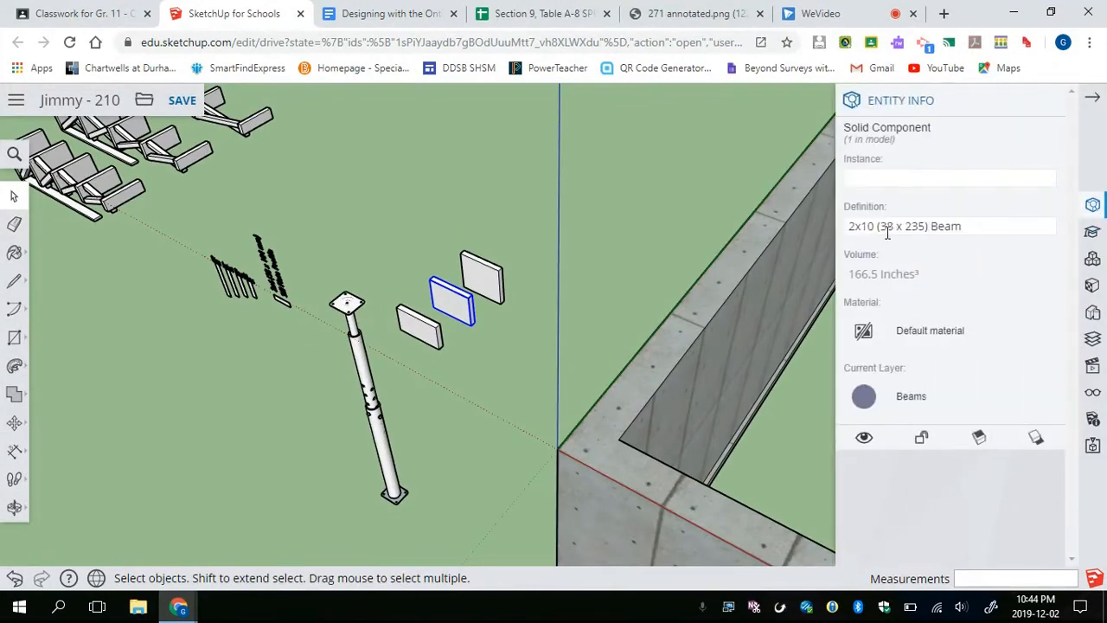
pyautogui.click(414, 343)
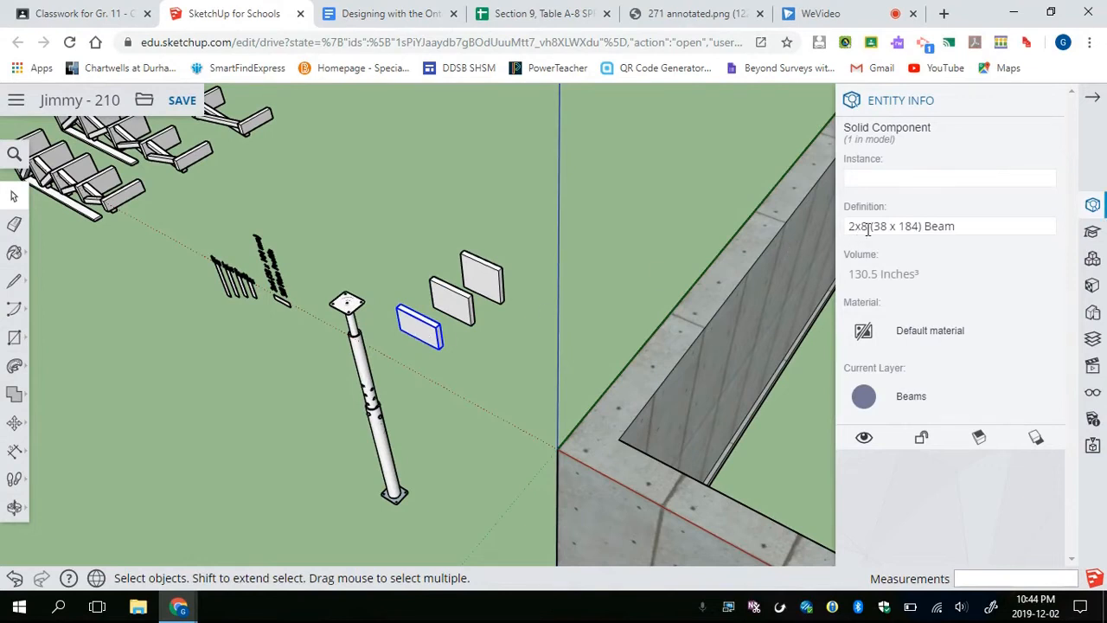
pyautogui.click(467, 311)
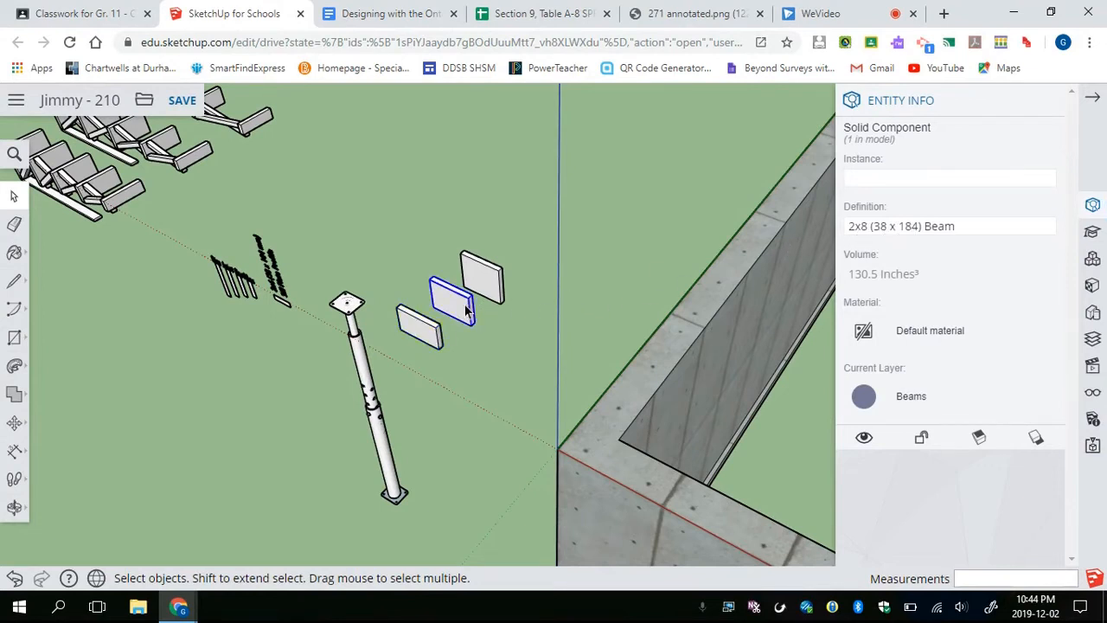
# Recheck the chosen beam size in the document and Table A-8 against the beam component selected in SketchUp
pyautogui.click(423, 17)
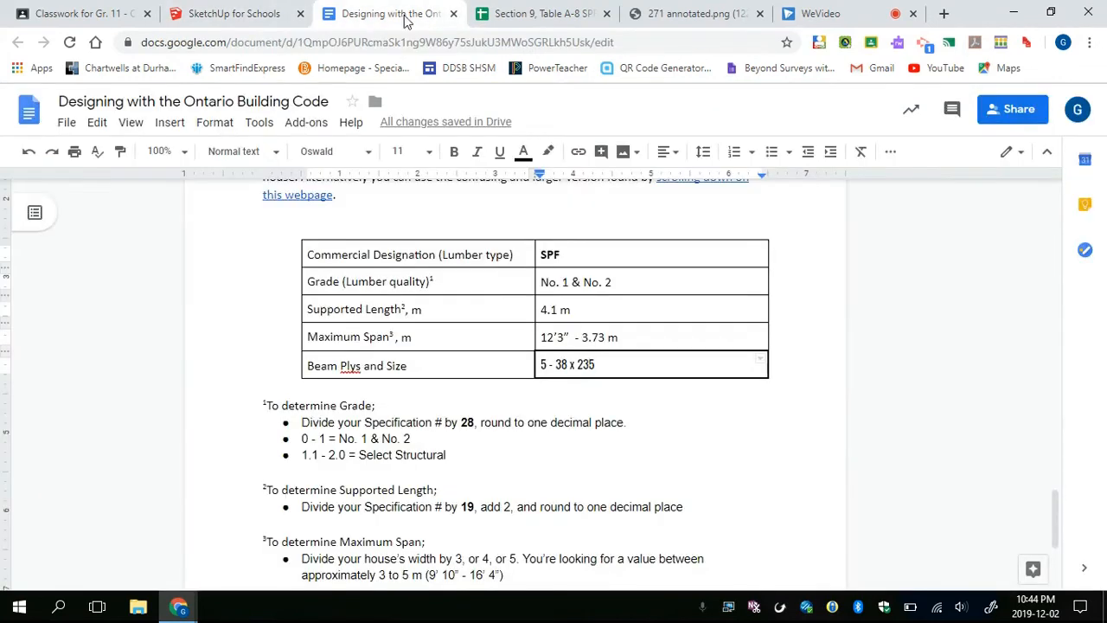
pyautogui.click(260, 15)
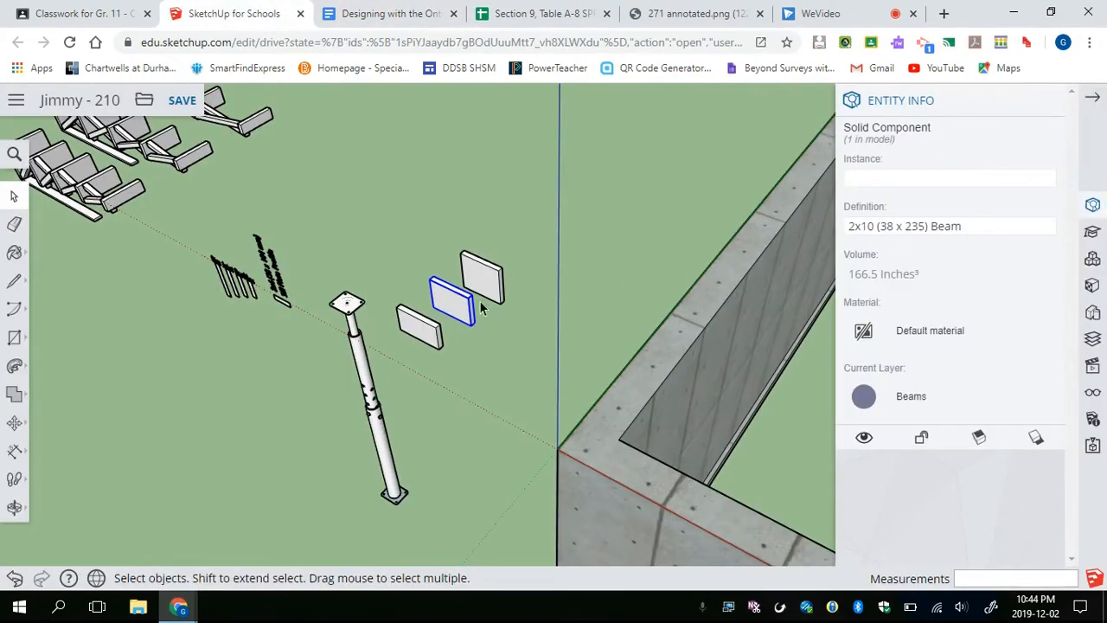
pyautogui.moveTo(483, 310); pyautogui.dragTo(485, 333, button='middle')
pyautogui.scroll(3, 484, 337)
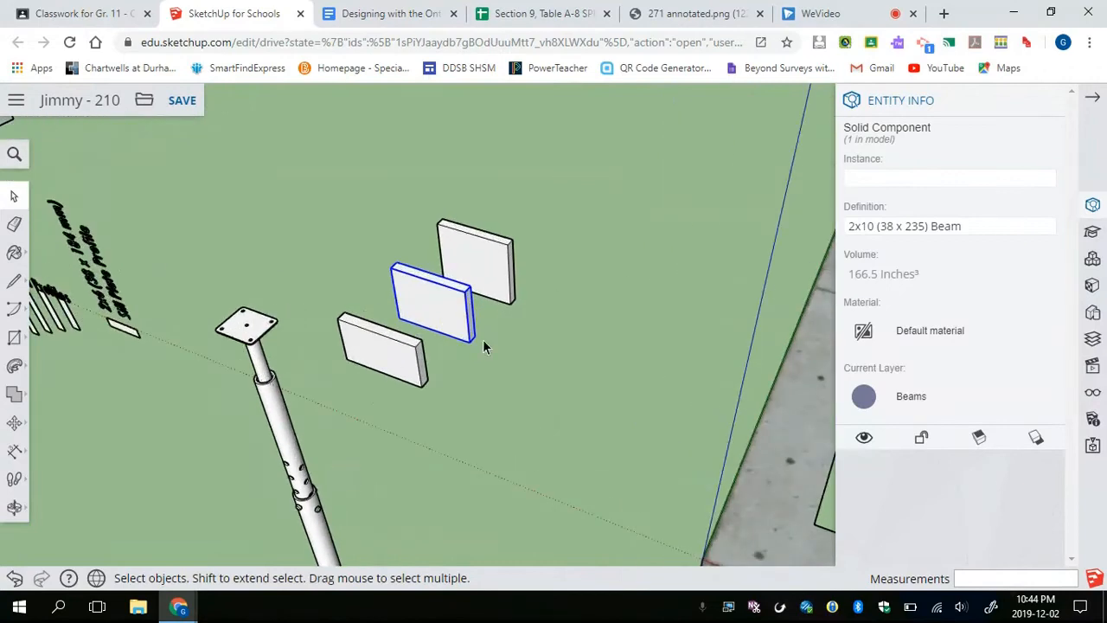
pyautogui.scroll(-4, 484, 346)
pyautogui.click(501, 14)
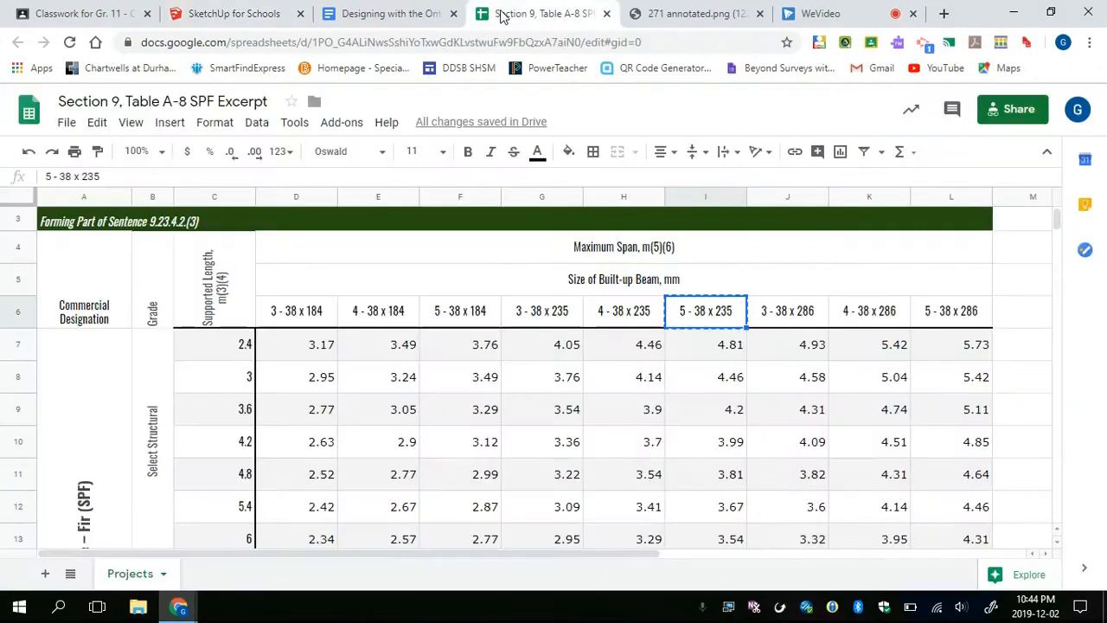
pyautogui.click(448, 24)
pyautogui.click(286, 19)
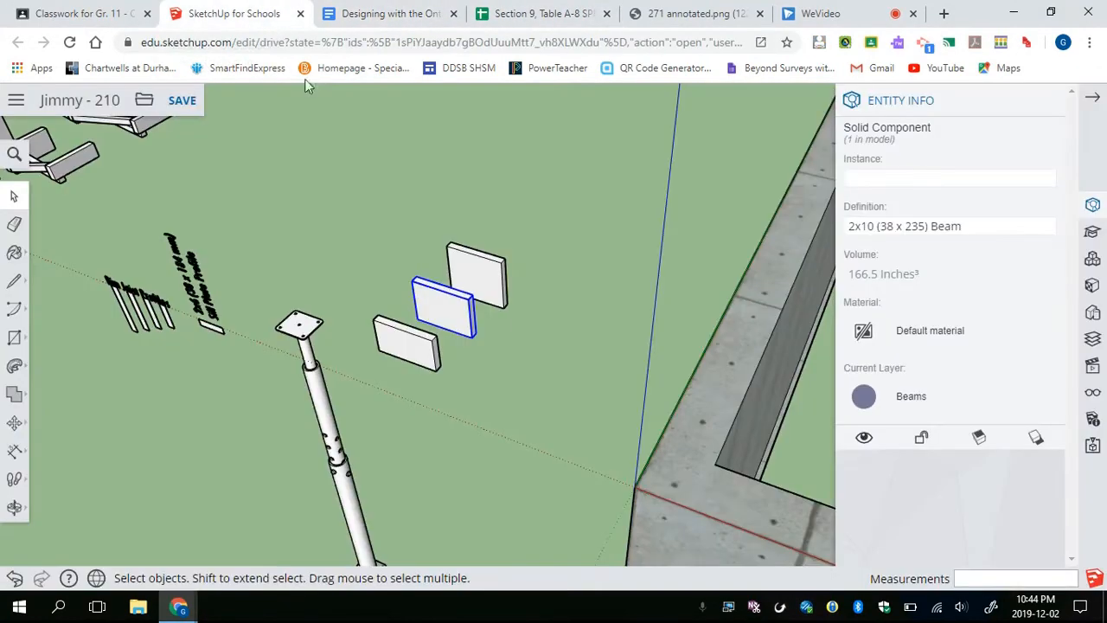
# Move the selected 2x10 (38 x 235) Beam from beside the foundation to just inside its side wall
pyautogui.scroll(-4, 509, 321)
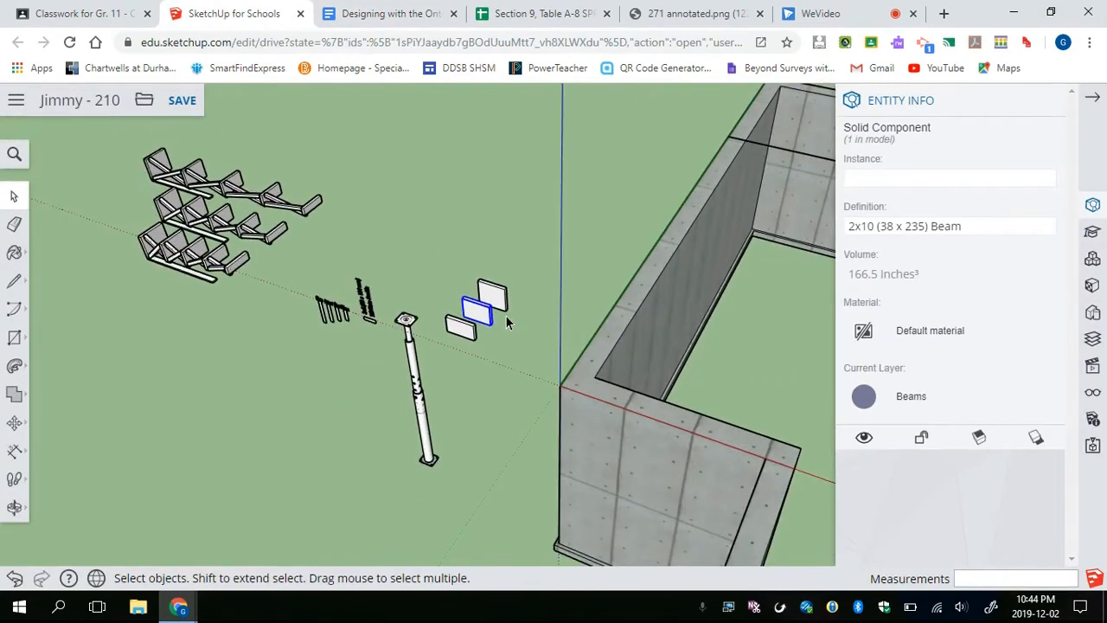
pyautogui.scroll(-2, 536, 309)
pyautogui.press('m')
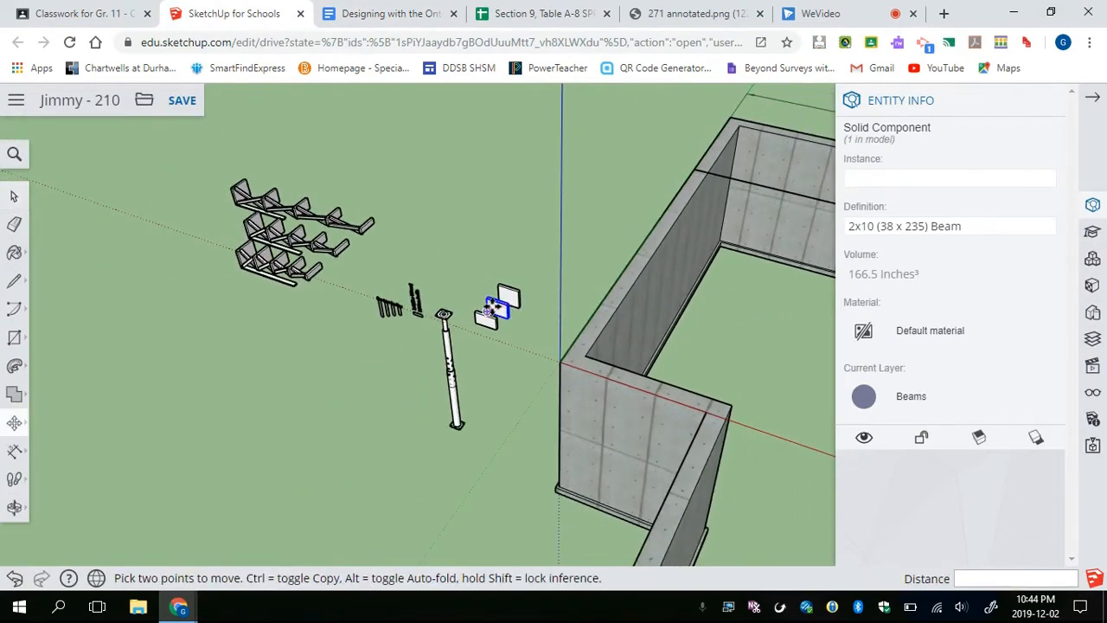
pyautogui.scroll(4, 510, 299)
pyautogui.click(514, 288)
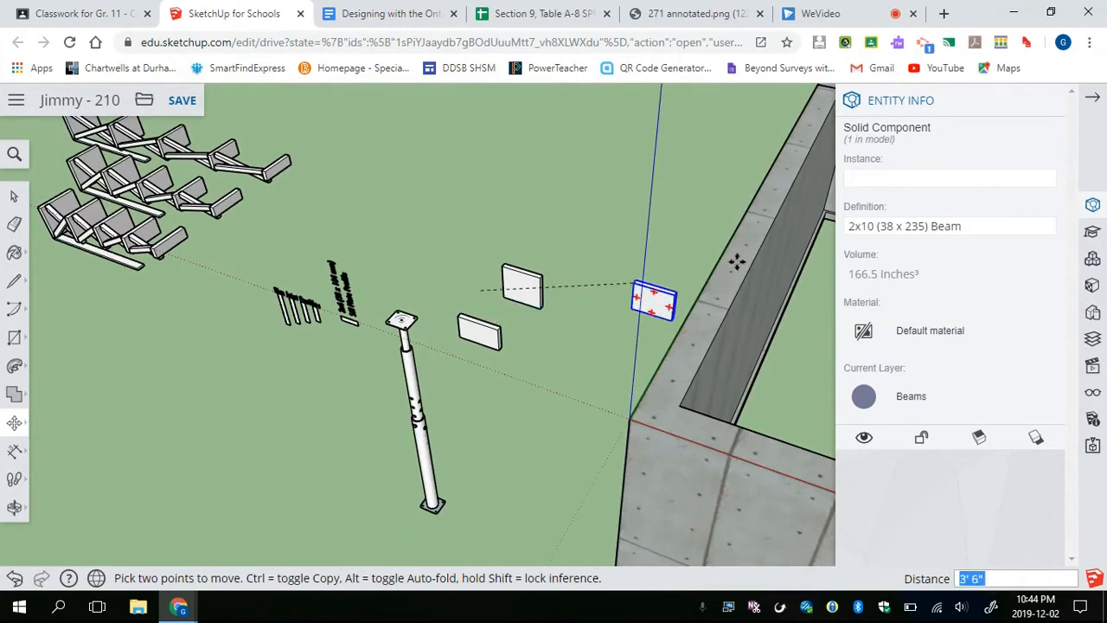
pyautogui.moveTo(657, 302); pyautogui.dragTo(605, 322, button='middle')
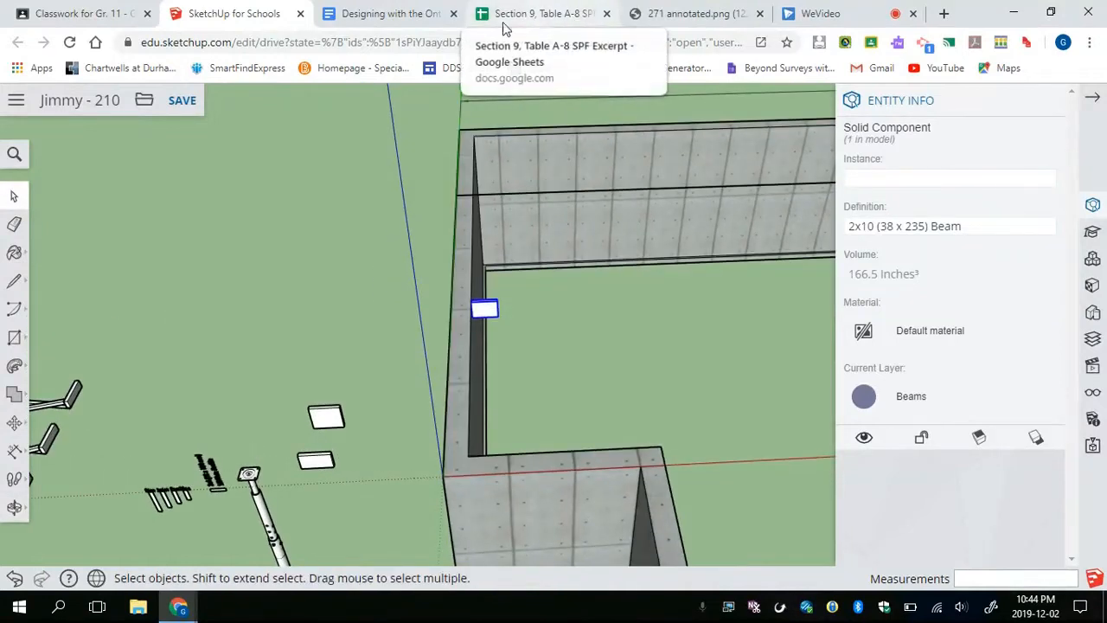
# Return to the document and append a dash after 4.1 m in the Supported Length row
pyautogui.moveTo(466, 246); pyautogui.dragTo(445, 237, button='middle')
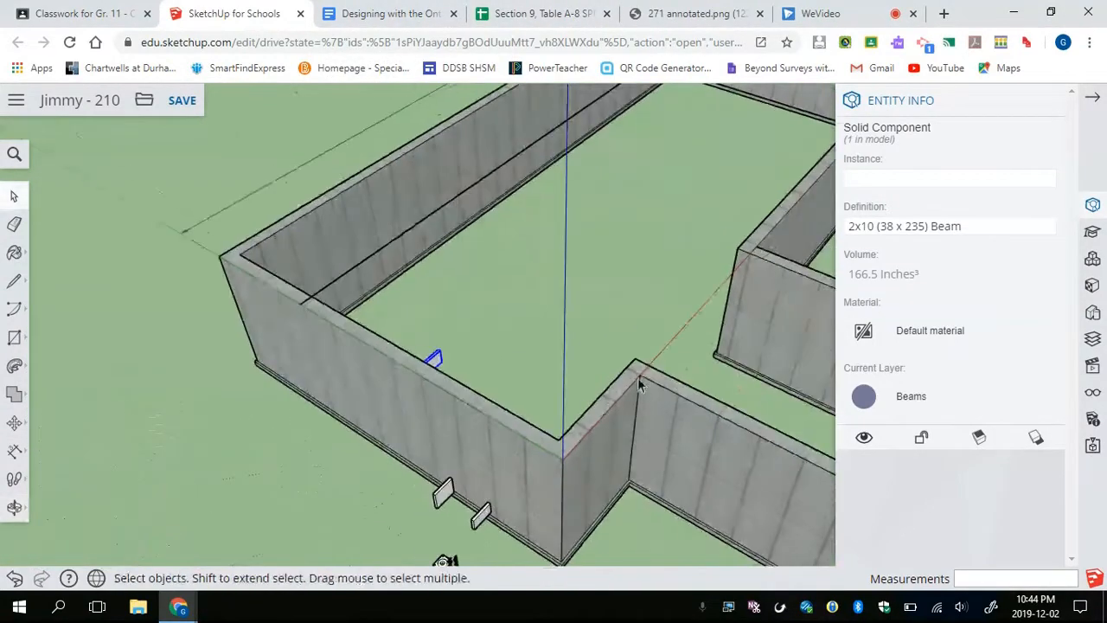
pyautogui.click(406, 14)
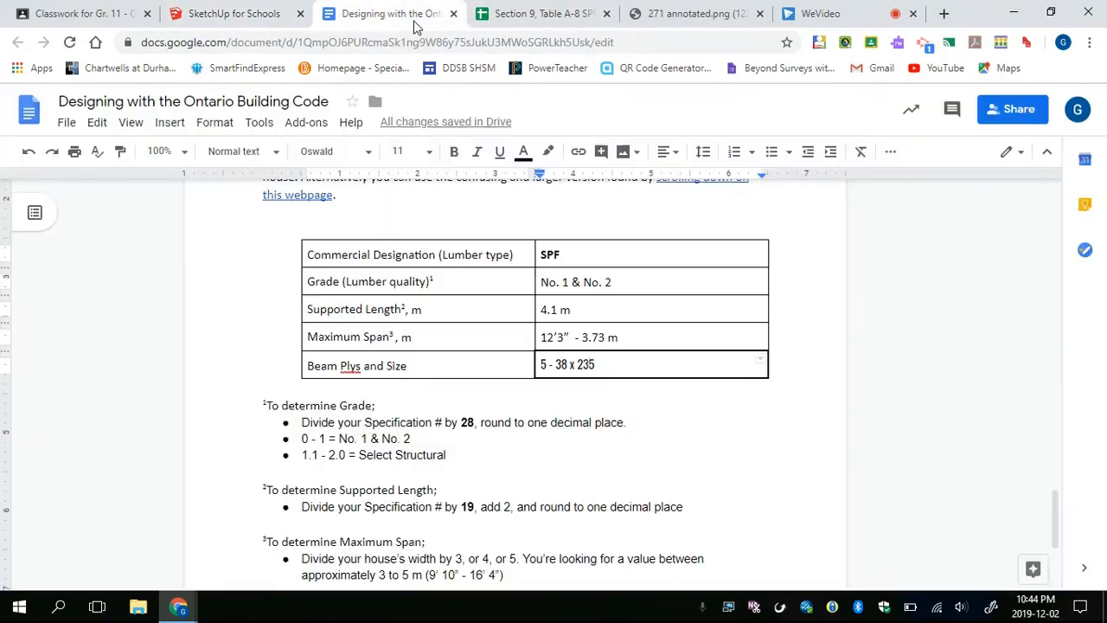
pyautogui.tripleClick(580, 311)
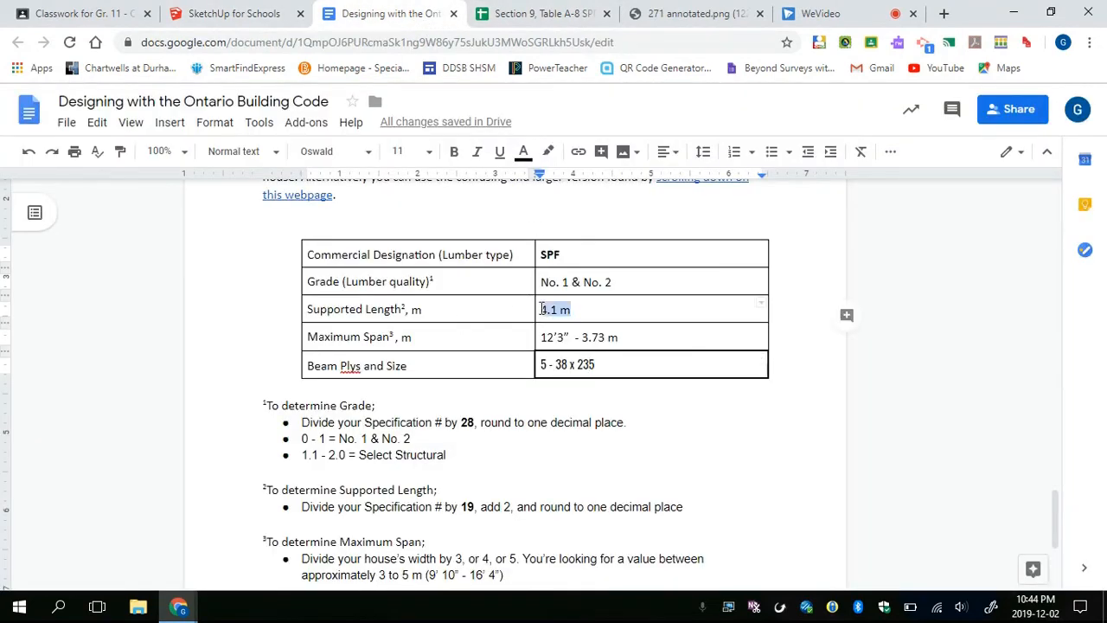
pyautogui.click(604, 313)
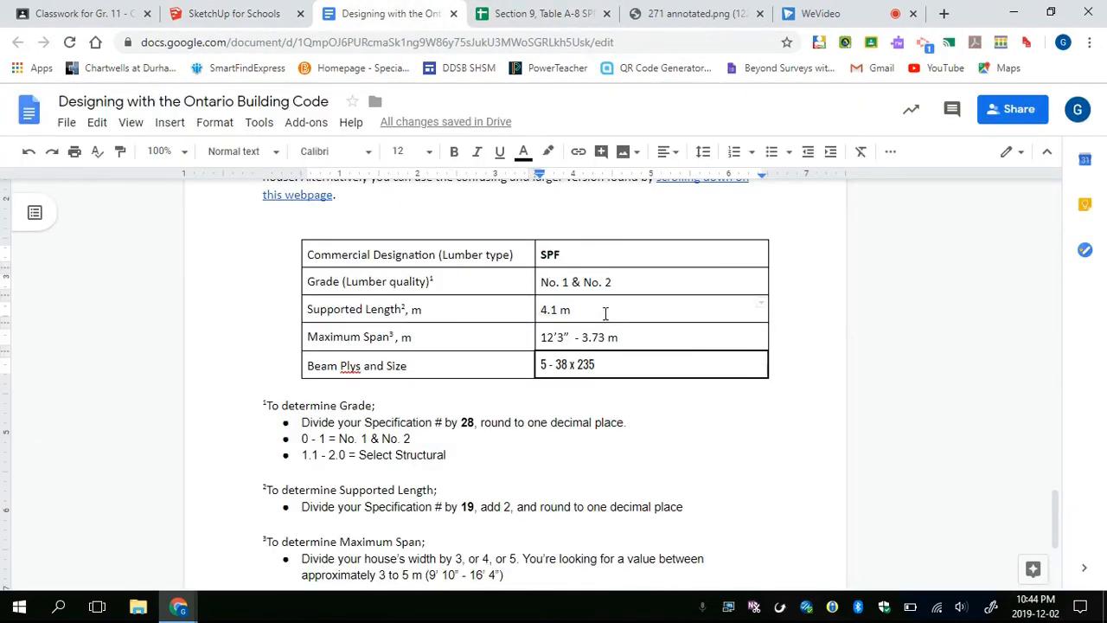
pyautogui.write('-')
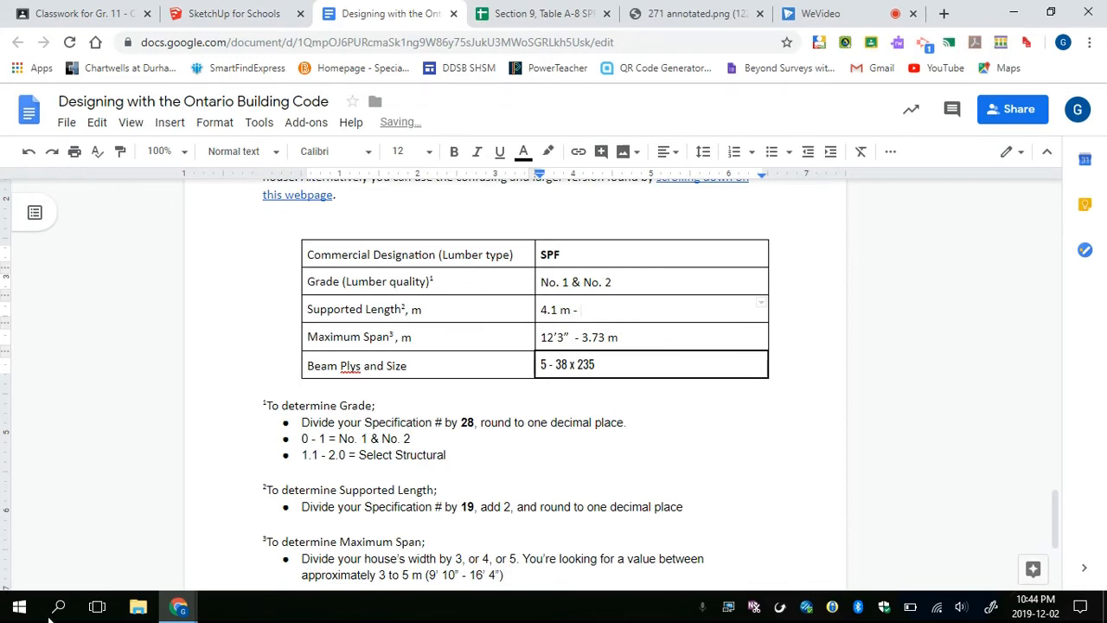
# Convert 4.1 m to feet in Calculator using a factor of 3.2808, and add 13.45' after the dash in the Supported Length row
pyautogui.click(55, 608)
pyautogui.write('ca')
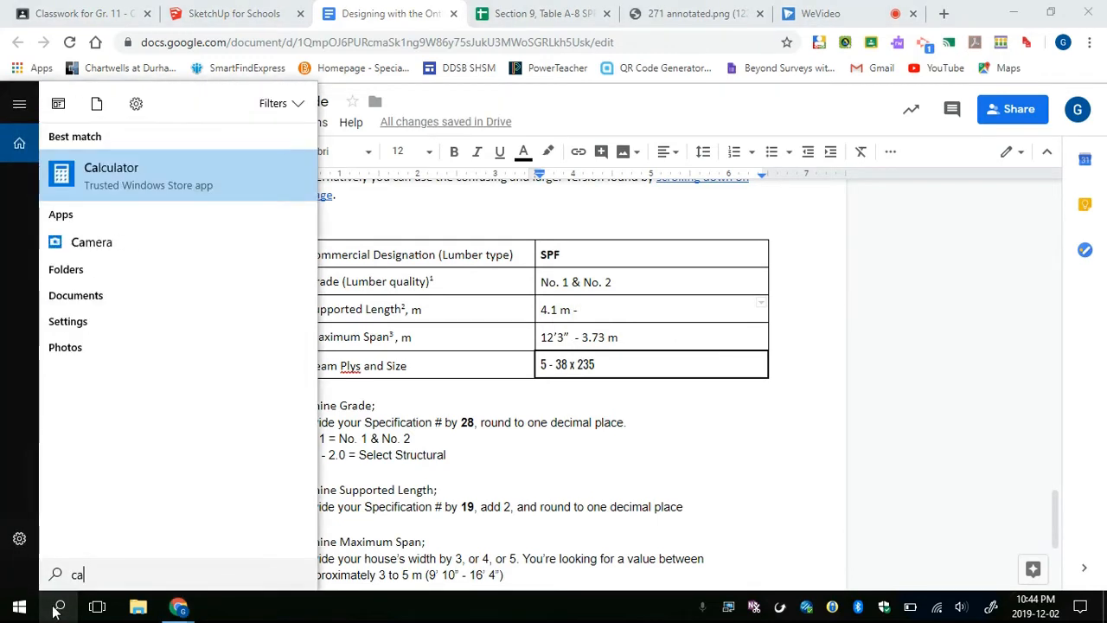
pyautogui.press('Return')
pyautogui.write('4.1')
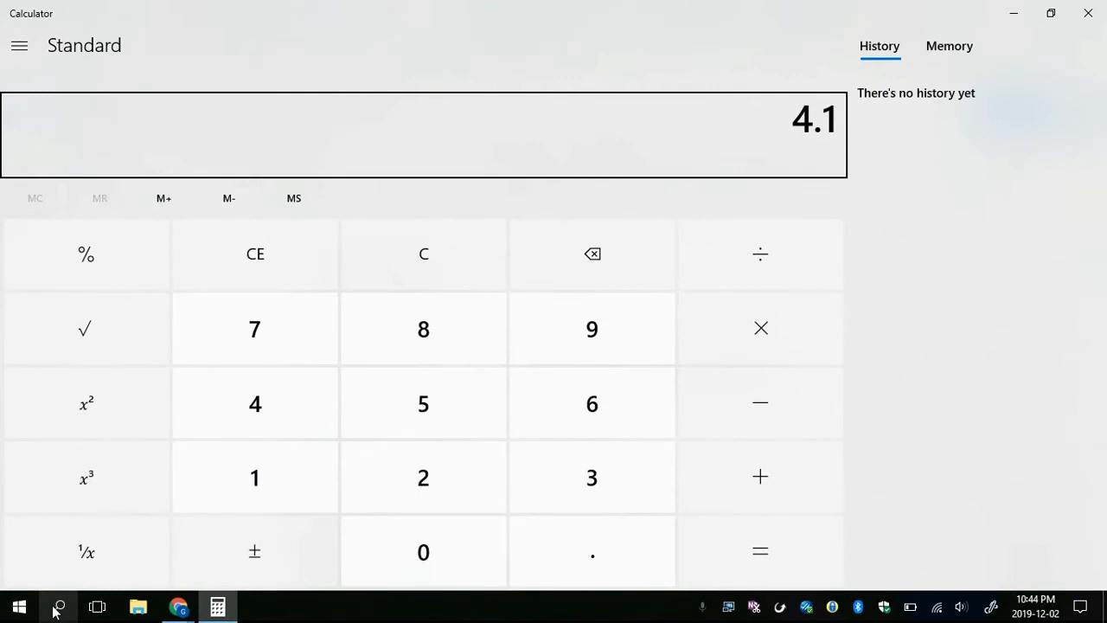
pyautogui.write('3.2808')
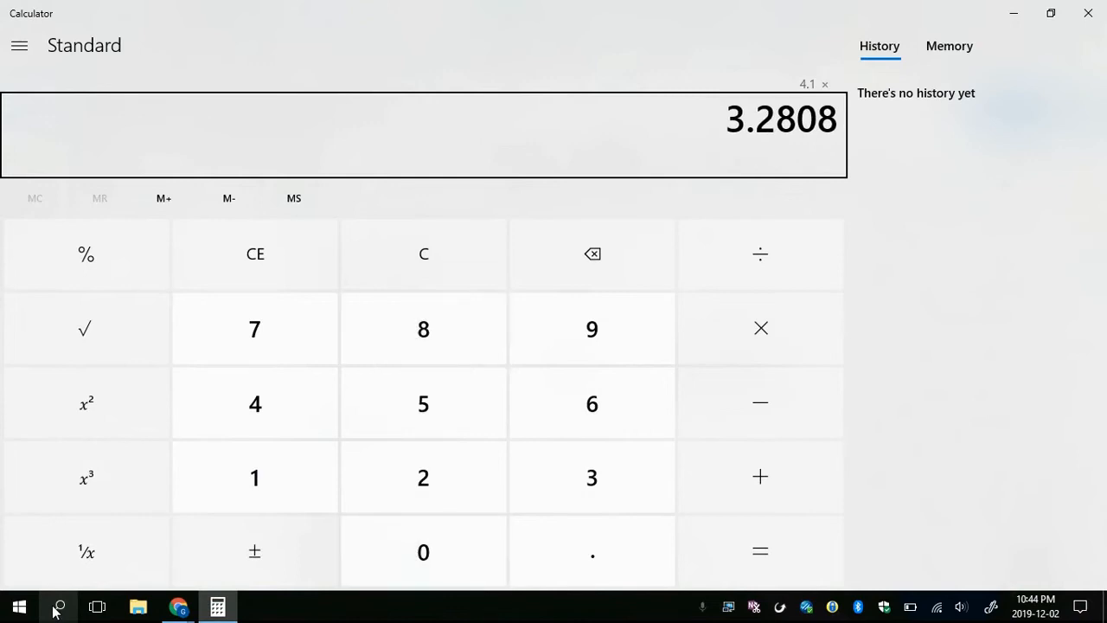
pyautogui.press('Return')
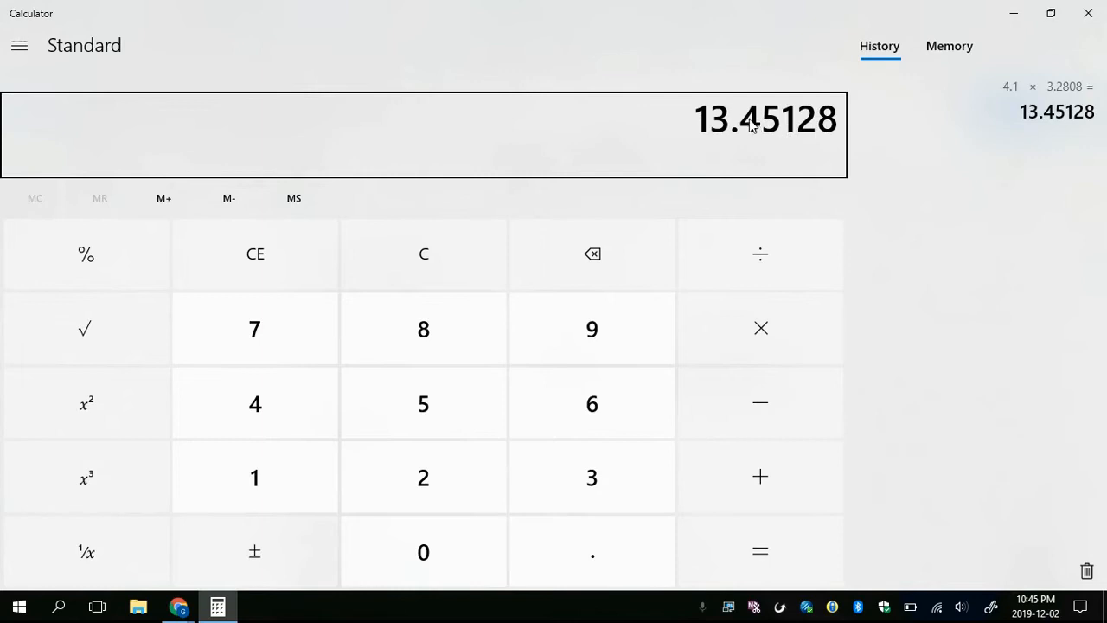
pyautogui.click(1088, 13)
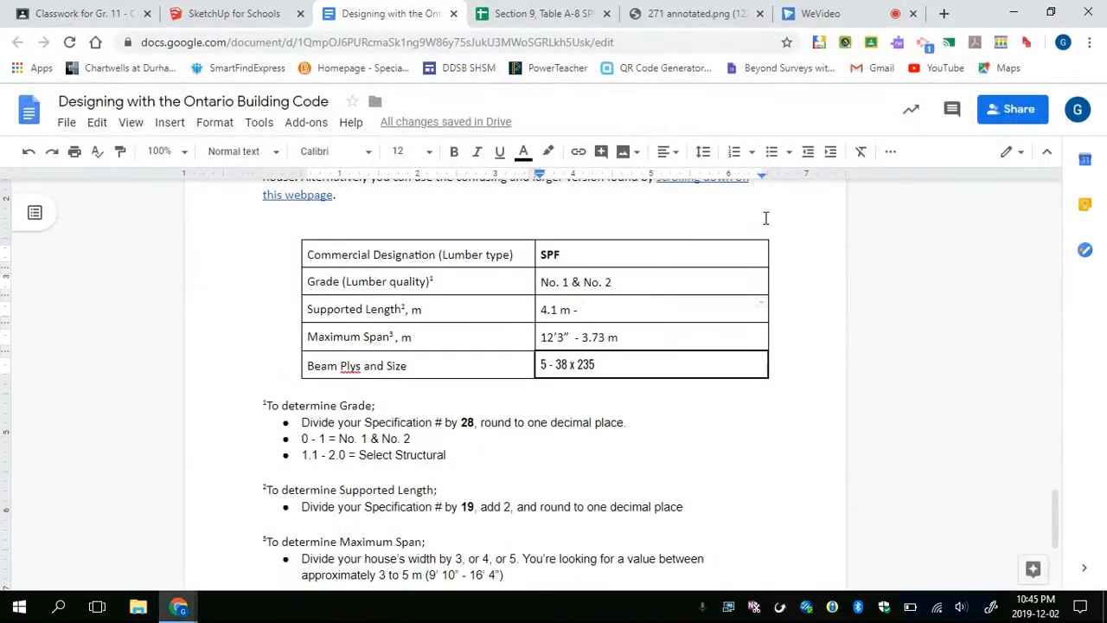
pyautogui.write("13.45'")
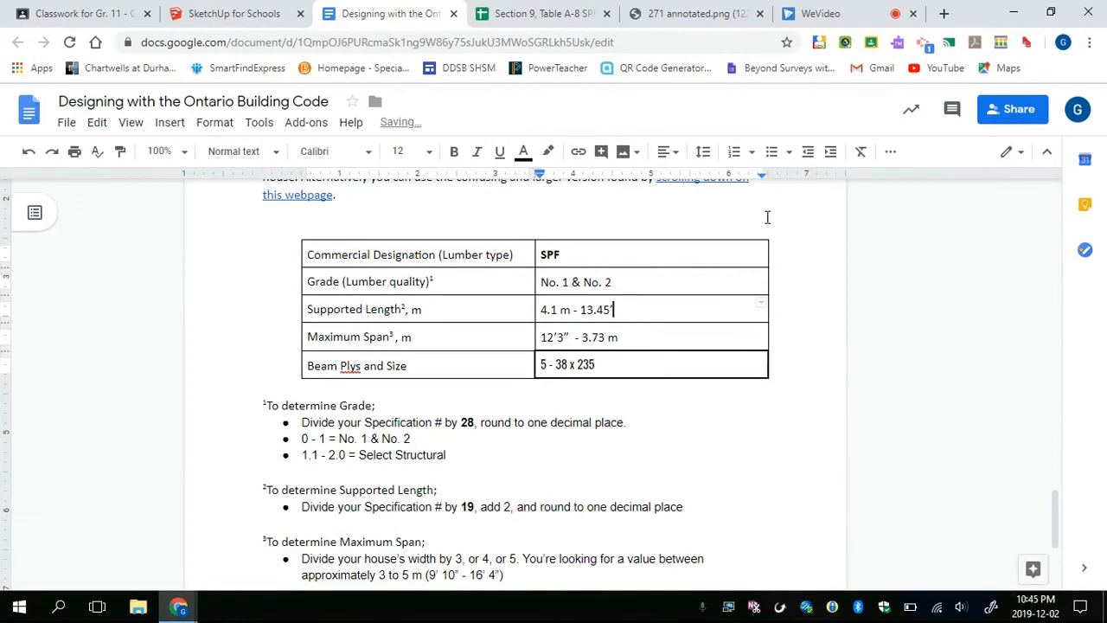
# Switch to SketchUp, close the entity information, and examine the foundation walls and the wall corner at the origin from several angles
pyautogui.click(232, 13)
pyautogui.scroll(-5, 442, 205)
pyautogui.moveTo(441, 232)
pyautogui.mouseDown(button='middle')
pyautogui.moveTo(549, 254)
pyautogui.moveTo(545, 297)
pyautogui.mouseUp(button='middle')
pyautogui.moveTo(597, 225)
pyautogui.mouseDown(button='middle')
pyautogui.moveTo(647, 267)
pyautogui.moveTo(704, 269)
pyautogui.mouseUp(button='middle')
pyautogui.scroll(5, 510, 326)
pyautogui.moveTo(509, 323)
pyautogui.mouseDown(button='middle')
pyautogui.moveTo(499, 306)
pyautogui.moveTo(585, 302)
pyautogui.moveTo(551, 285)
pyautogui.moveTo(354, 296)
pyautogui.moveTo(281, 266)
pyautogui.mouseUp(button='middle')
pyautogui.click(1090, 107)
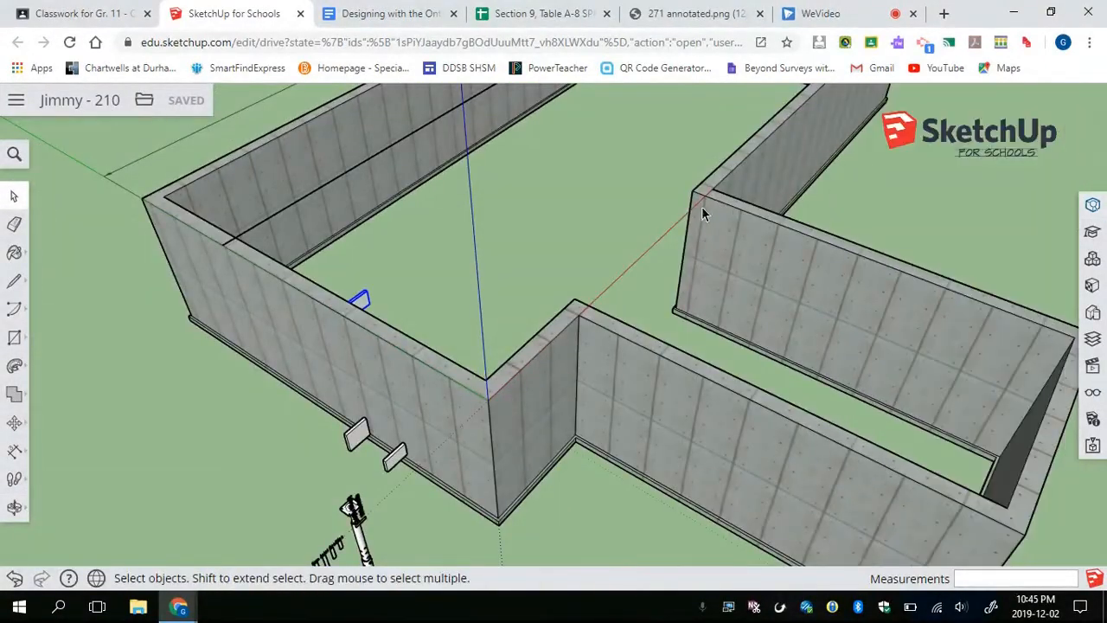
pyautogui.scroll(-2, 701, 208)
pyautogui.moveTo(741, 259)
pyautogui.keyDown('shift'); pyautogui.mouseDown(button='middle')
pyautogui.moveTo(586, 339)
pyautogui.moveTo(390, 308)
pyautogui.moveTo(198, 298)
pyautogui.mouseUp(button='middle'); pyautogui.keyUp('shift')
pyautogui.moveTo(622, 315)
pyautogui.mouseDown(button='middle')
pyautogui.moveTo(521, 336)
pyautogui.moveTo(247, 497)
pyautogui.mouseUp(button='middle')
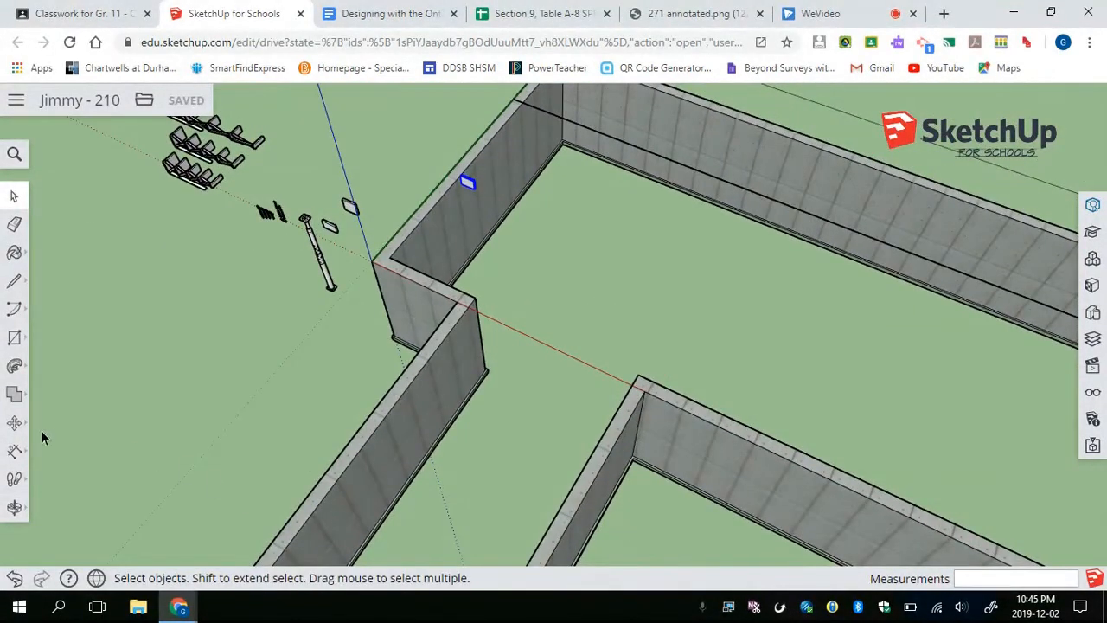
# Create a guide line along the red axis with the Protractor, centred on the foundation's outer corner at the origin
pyautogui.click(15, 427)
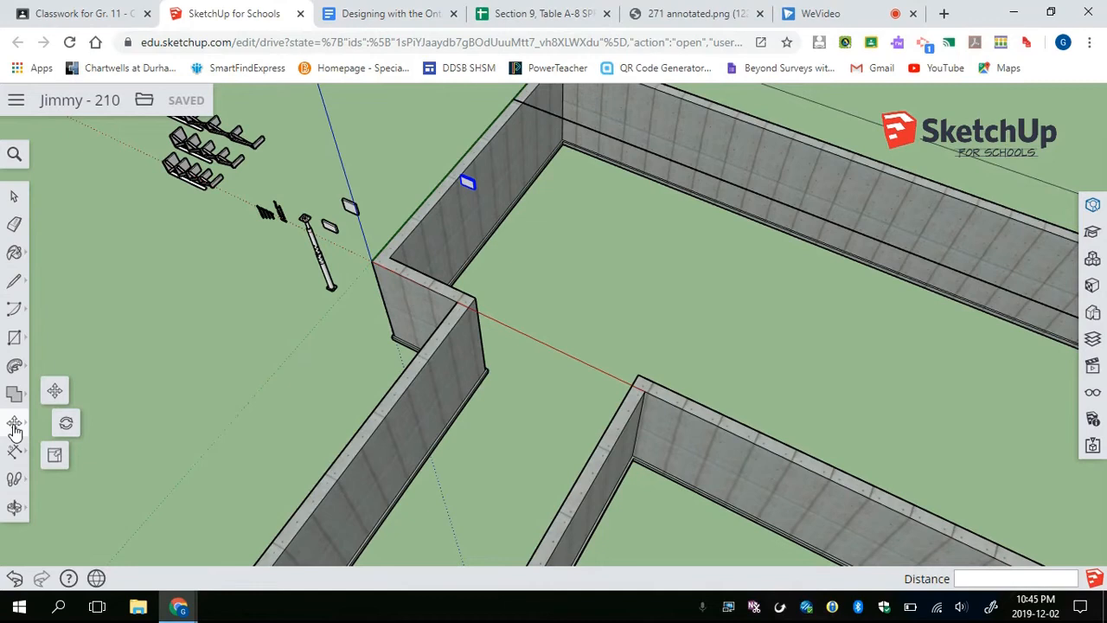
pyautogui.click(17, 289)
pyautogui.click(15, 423)
pyautogui.click(14, 452)
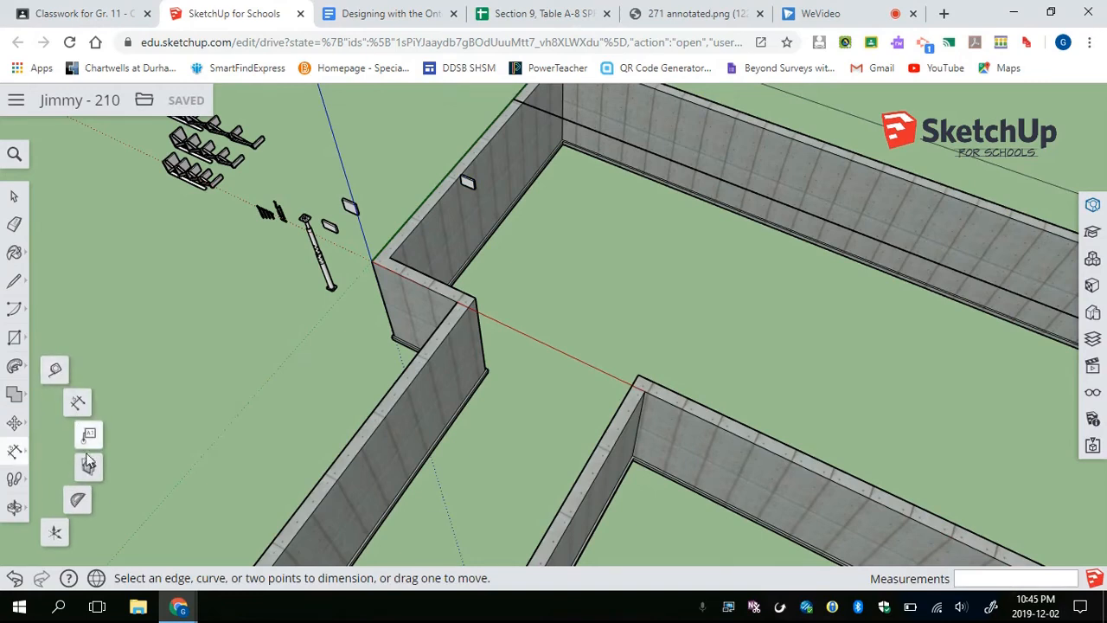
pyautogui.click(78, 501)
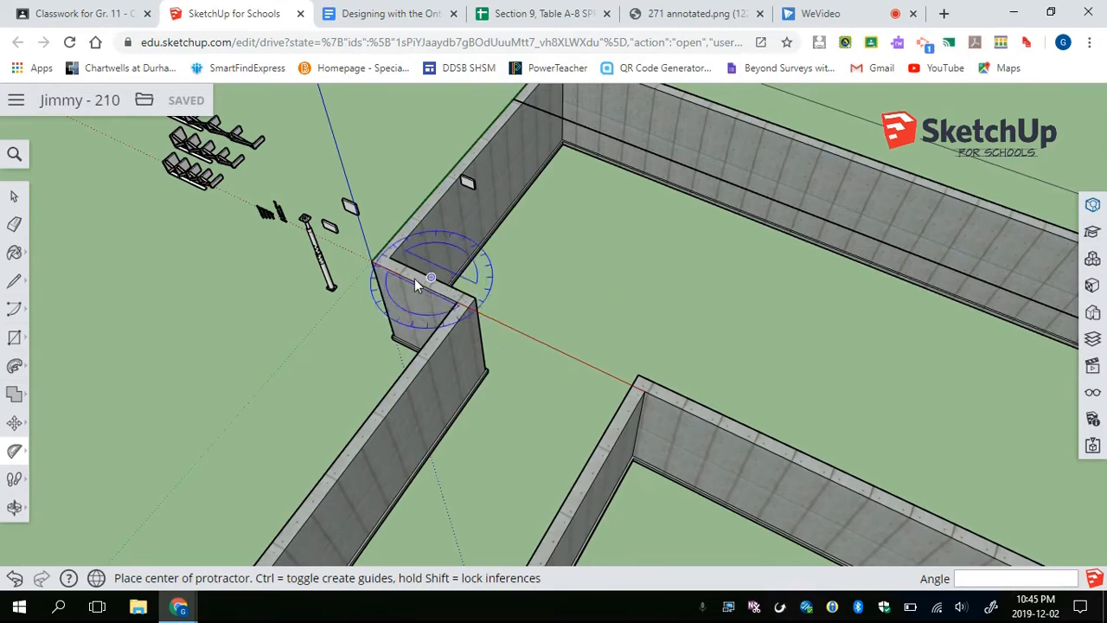
pyautogui.scroll(3, 394, 261)
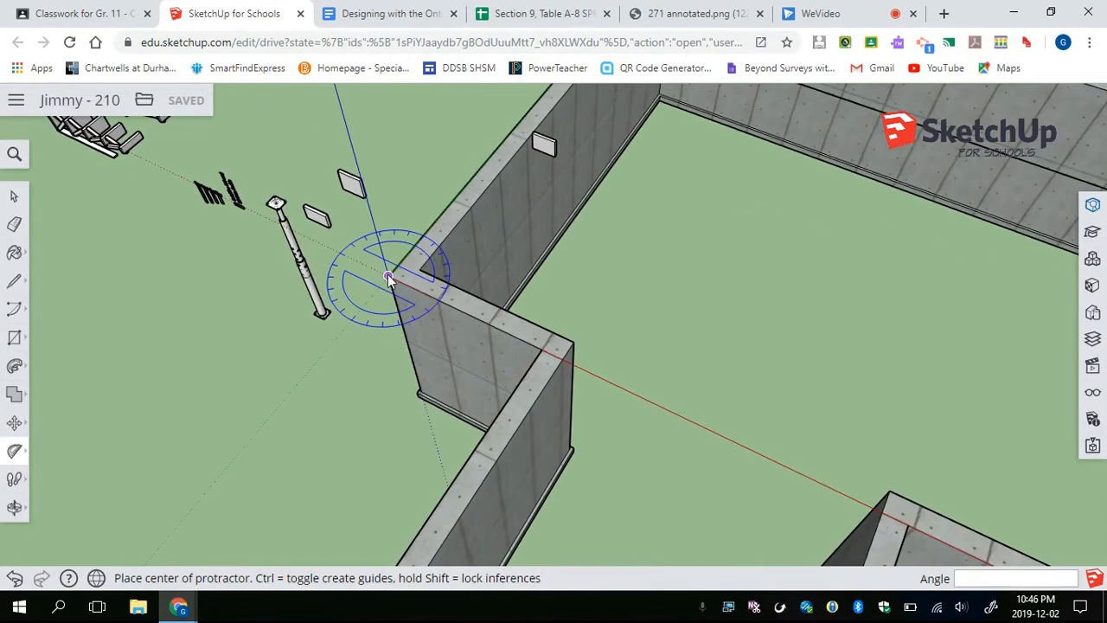
pyautogui.click(389, 276)
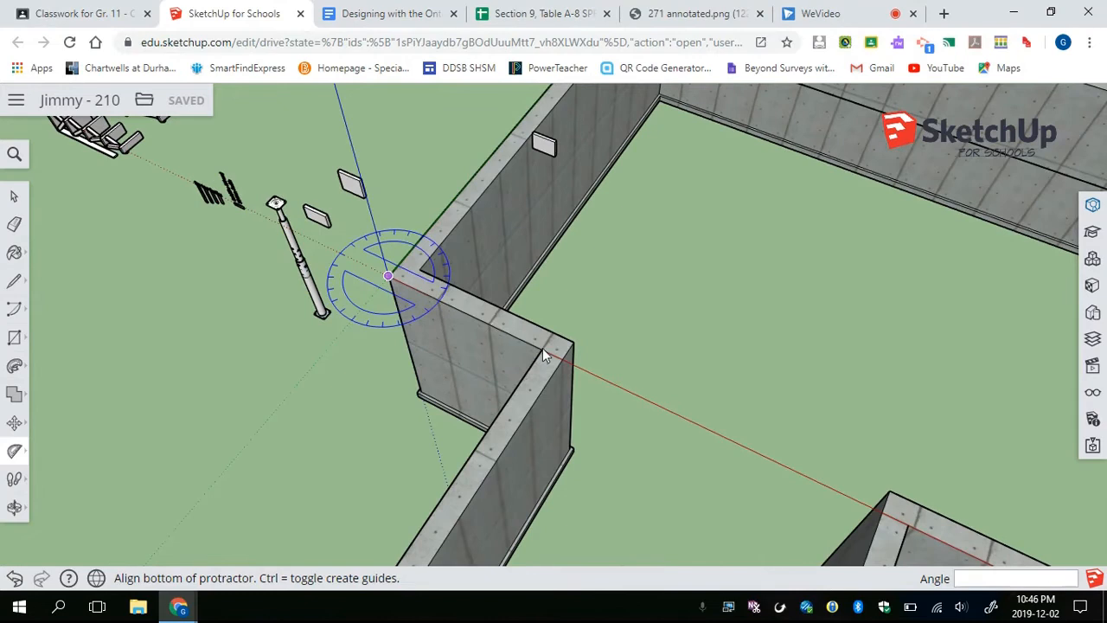
pyautogui.click(666, 403)
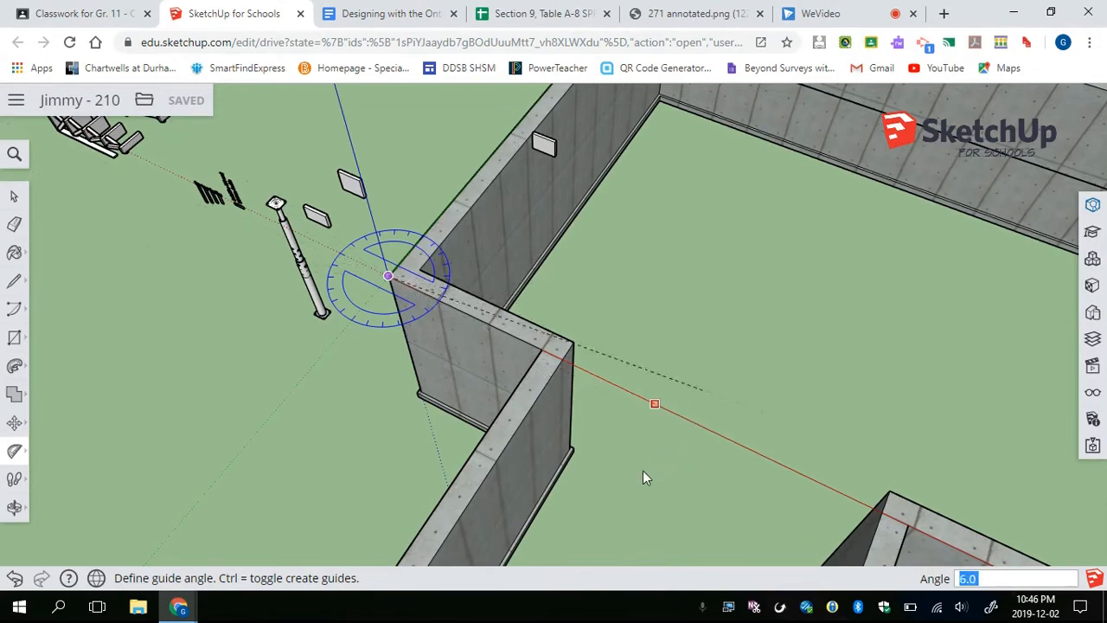
pyautogui.click(678, 415)
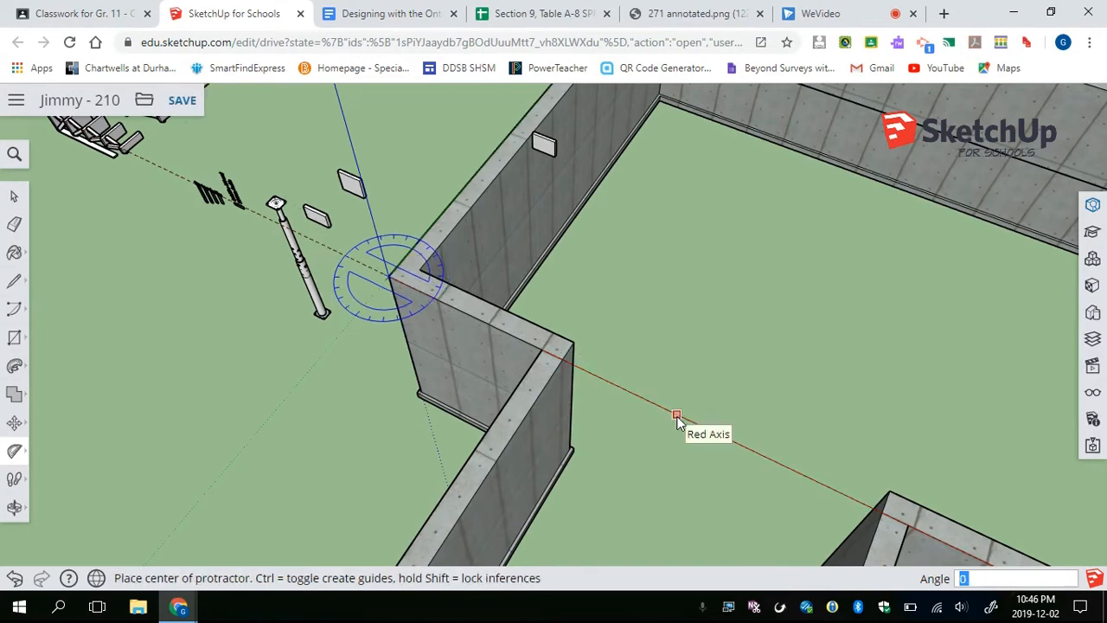
pyautogui.press('space')
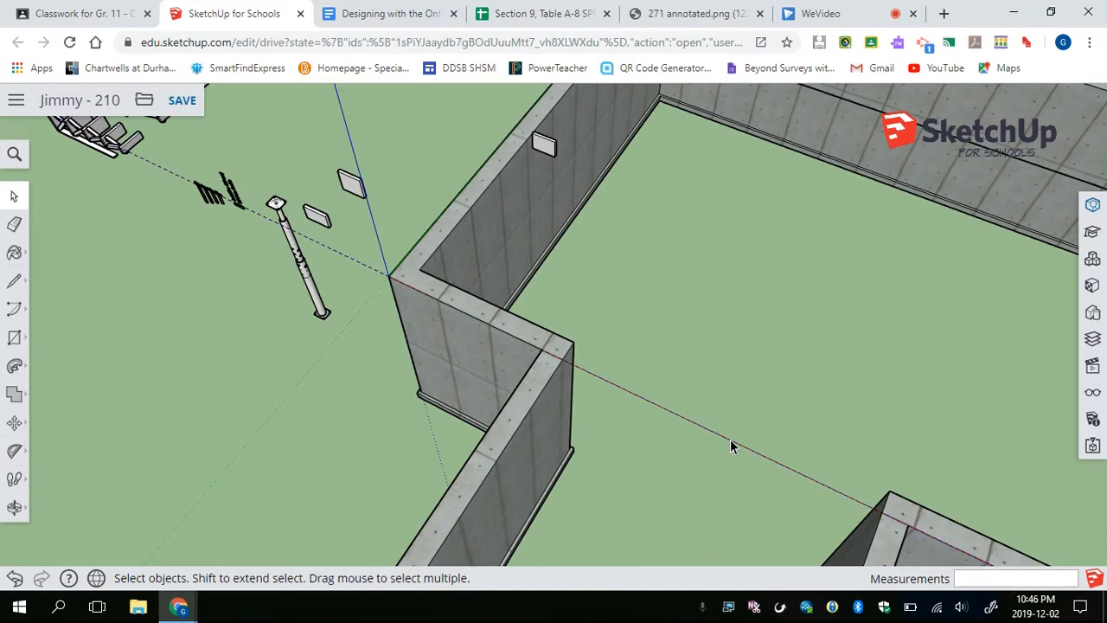
# Check the supported length in the document and move the guide line 13.45' along the green axis into the foundation
pyautogui.click(373, 14)
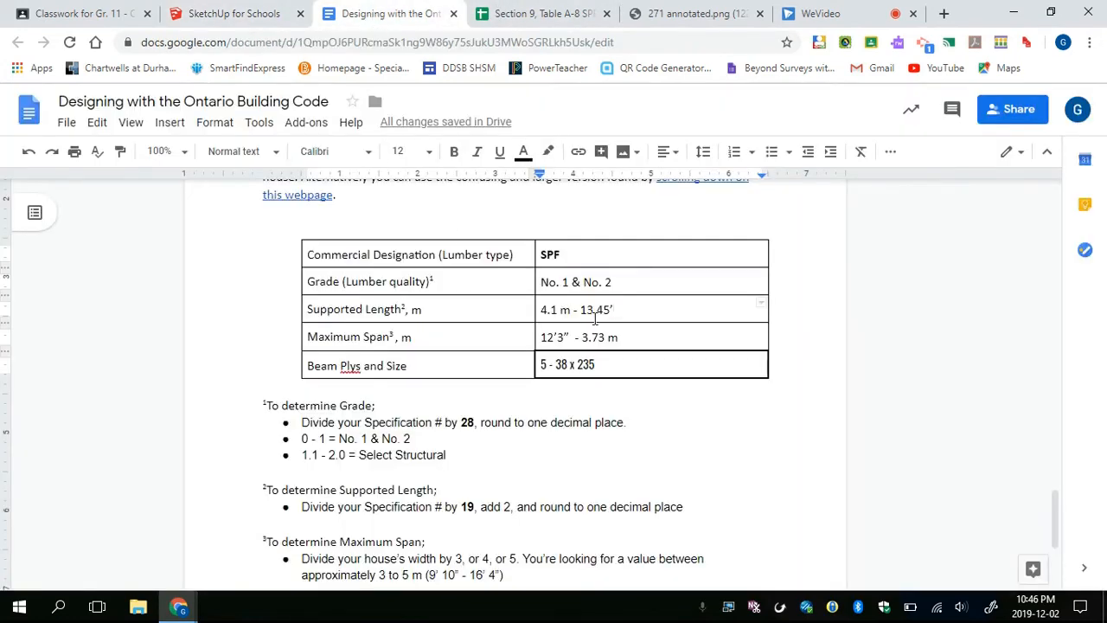
pyautogui.click(238, 14)
pyautogui.press('m')
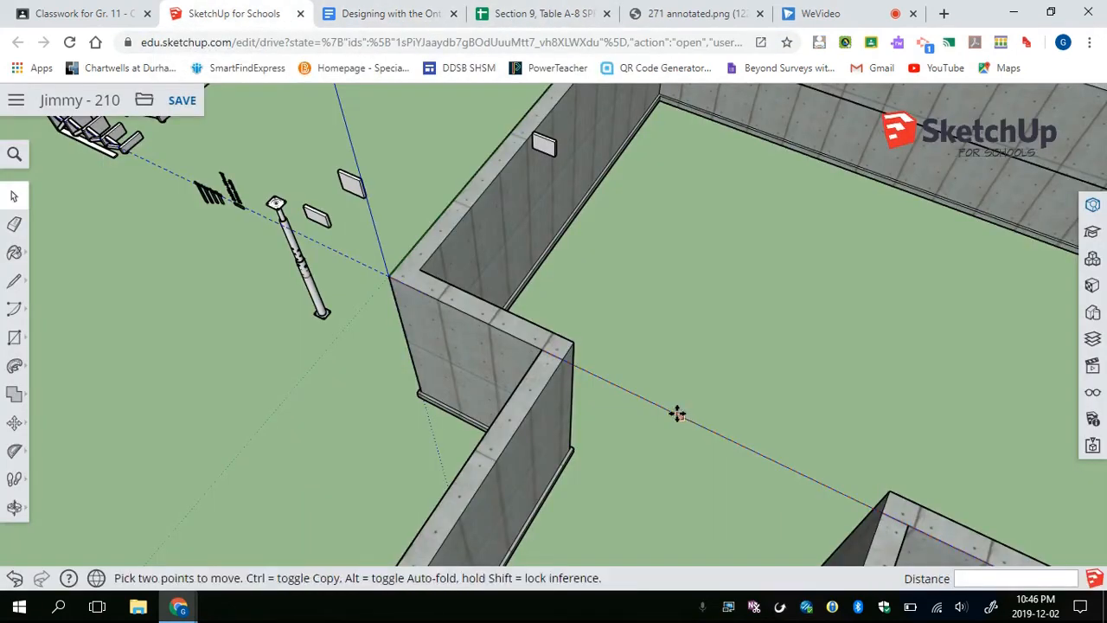
pyautogui.click(677, 414)
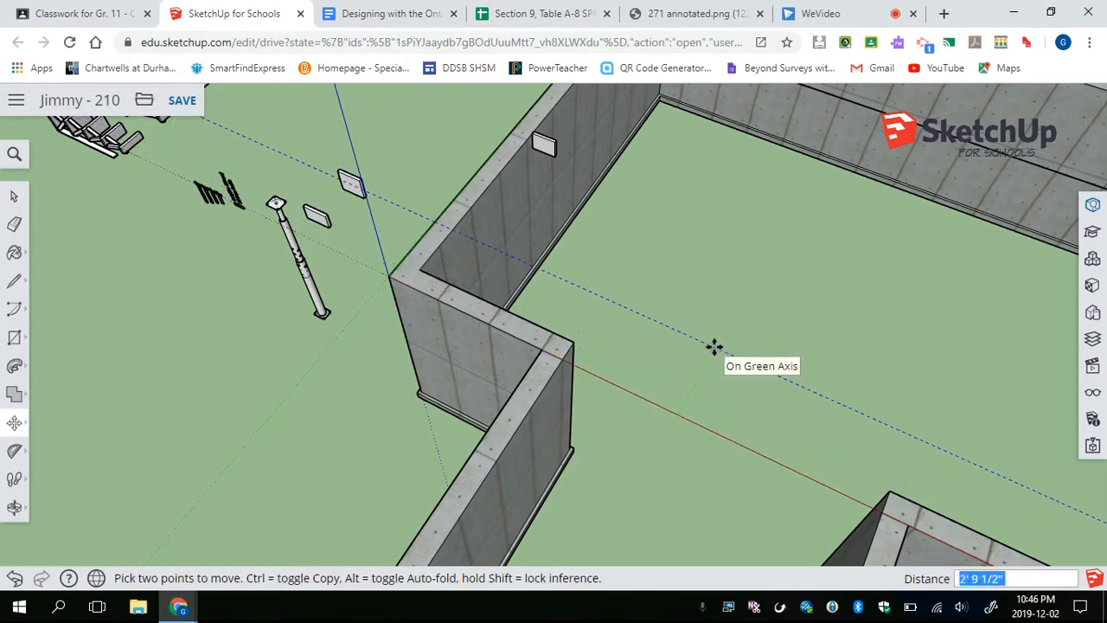
pyautogui.write('13')
pyautogui.press('space')
# Erase the old solid line crossing the foundation and the dimension outside the long wall, keeping the dashed guide
pyautogui.scroll(-2, 750, 289)
pyautogui.moveTo(733, 335); pyautogui.dragTo(625, 315, button='middle')
pyautogui.scroll(2, 625, 310)
pyautogui.click(625, 313)
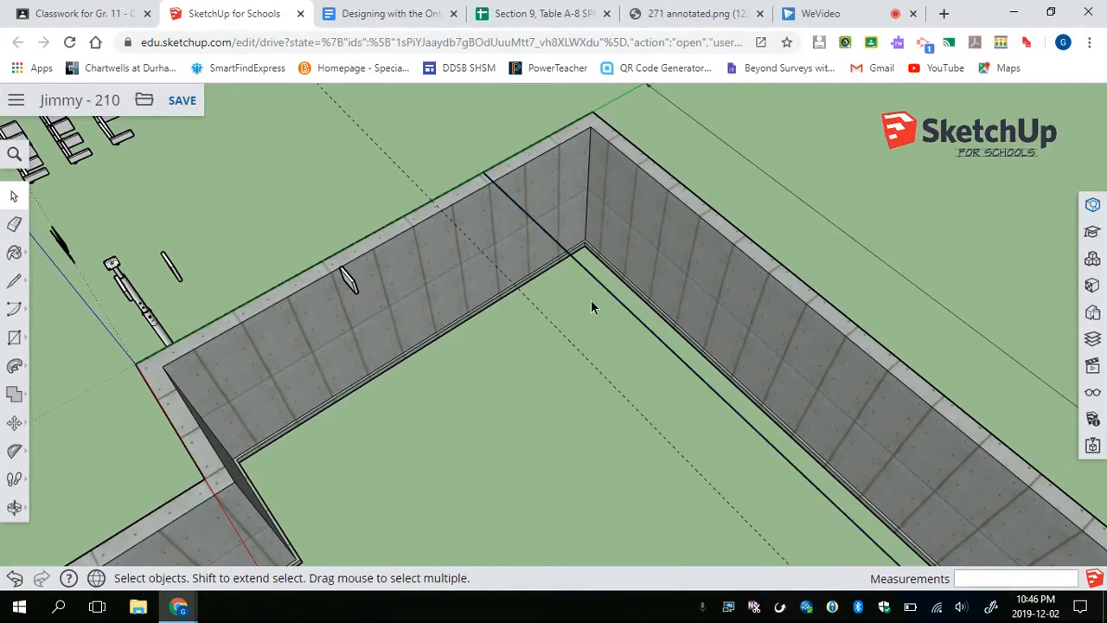
pyautogui.click(605, 296)
pyautogui.press('e')
pyautogui.click(789, 186)
pyautogui.press('space')
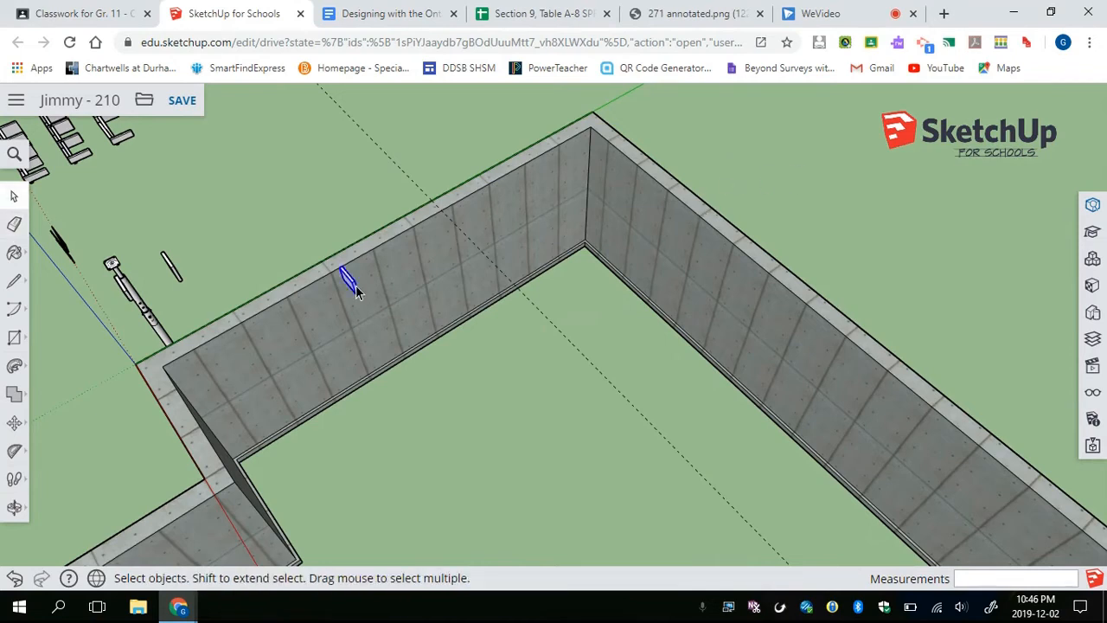
# Move the 2x10 (38 x 235) Beam by its upper corner to where the guide crosses the wall's inner top edge
pyautogui.press('m')
pyautogui.scroll(5, 342, 275)
pyautogui.press('q')
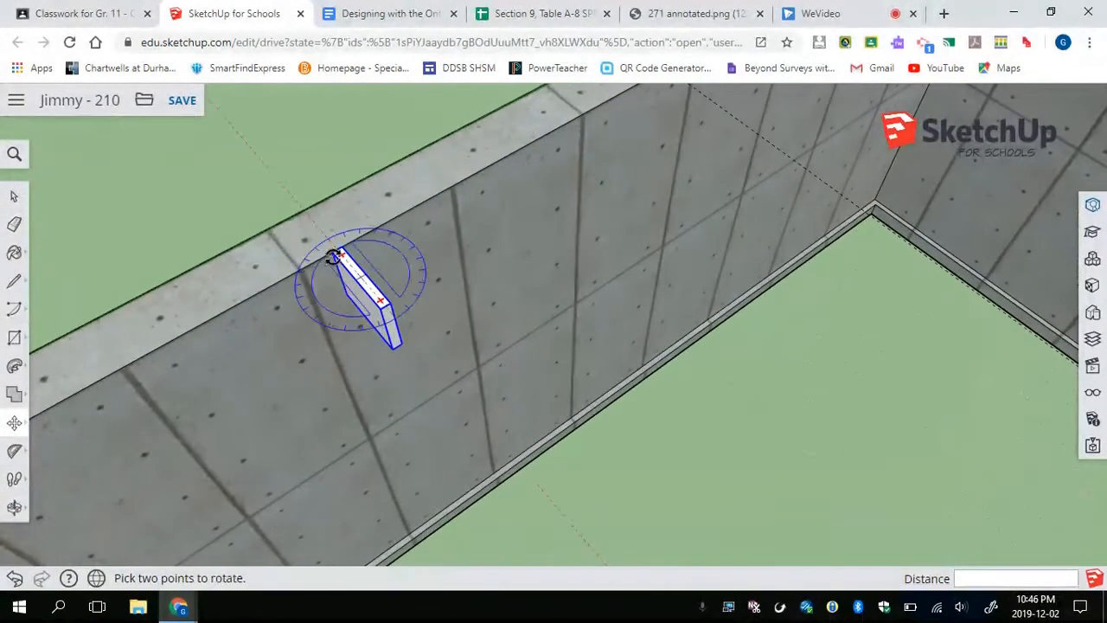
pyautogui.click(339, 249)
pyautogui.keyDown('shift'); pyautogui.moveTo(470, 183); pyautogui.dragTo(297, 396, button='middle'); pyautogui.keyUp('shift')
pyautogui.click(543, 240)
pyautogui.scroll(3, 541, 233)
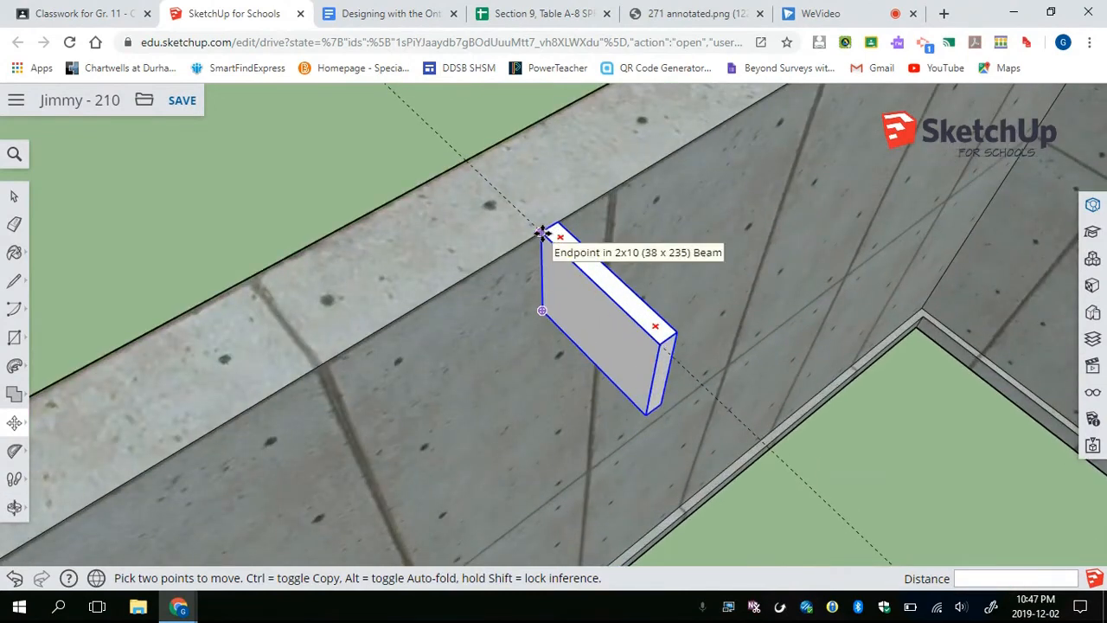
pyautogui.scroll(-2, 524, 225)
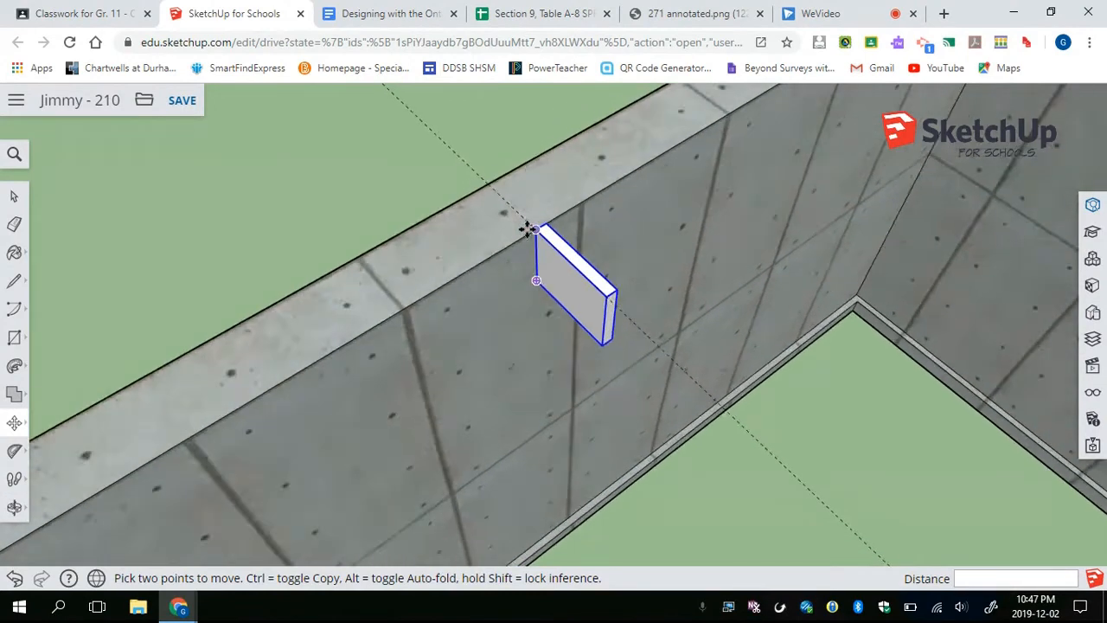
pyautogui.scroll(-2, 524, 228)
pyautogui.press('space')
pyautogui.doubleClick(566, 288)
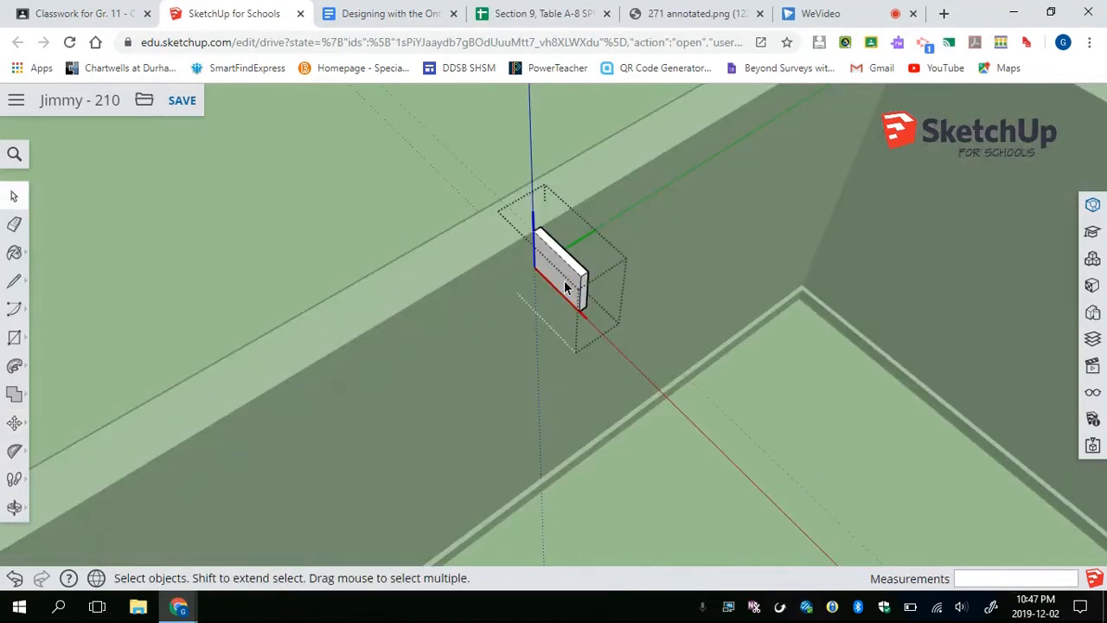
pyautogui.scroll(1, 581, 294)
pyautogui.click(586, 282)
pyautogui.click(597, 282)
pyautogui.click(669, 362)
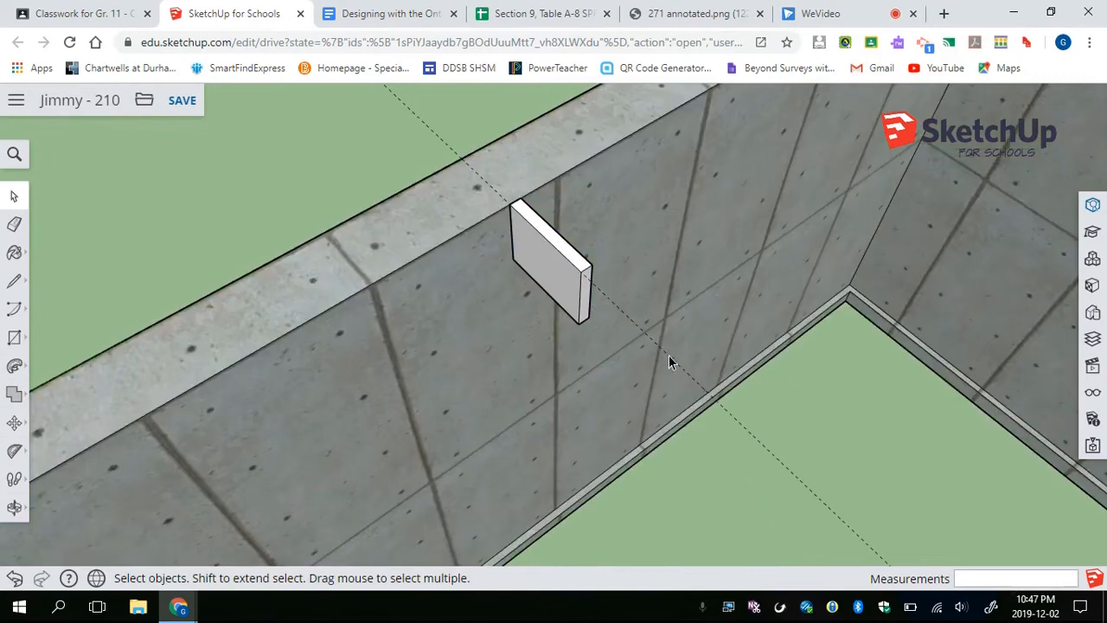
# Open the 2x10 (38 x 235) Beam for editing and Push/Pull its end face 46' 6" to the opposite foundation wall
pyautogui.scroll(2, 570, 298)
pyautogui.click(579, 290)
pyautogui.scroll(2, 577, 290)
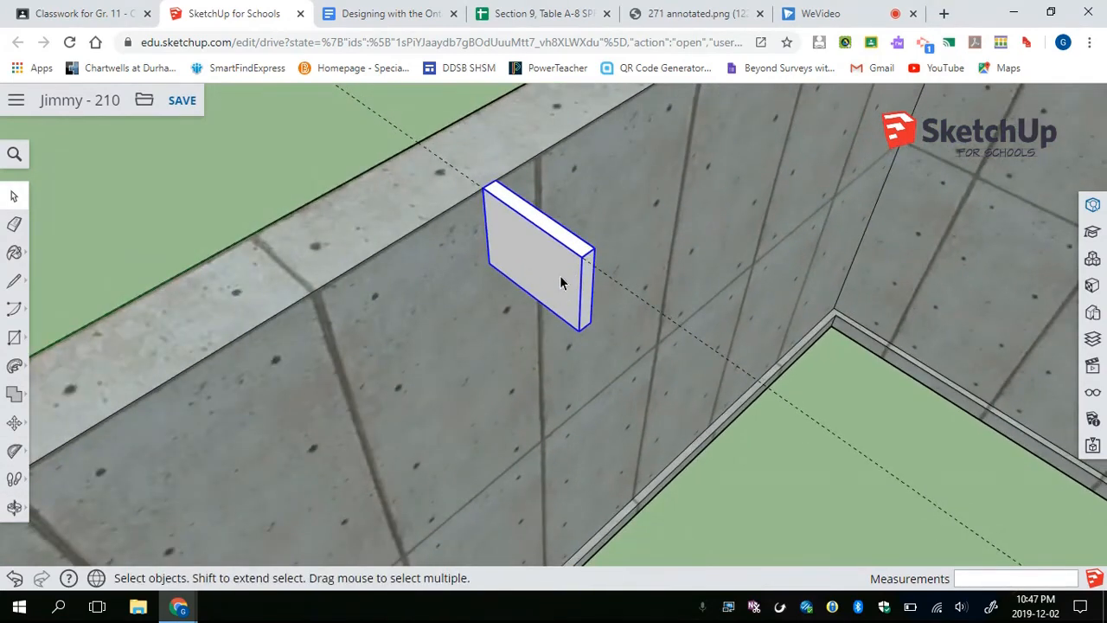
pyautogui.doubleClick(560, 282)
pyautogui.moveTo(567, 294); pyautogui.dragTo(545, 298, button='middle')
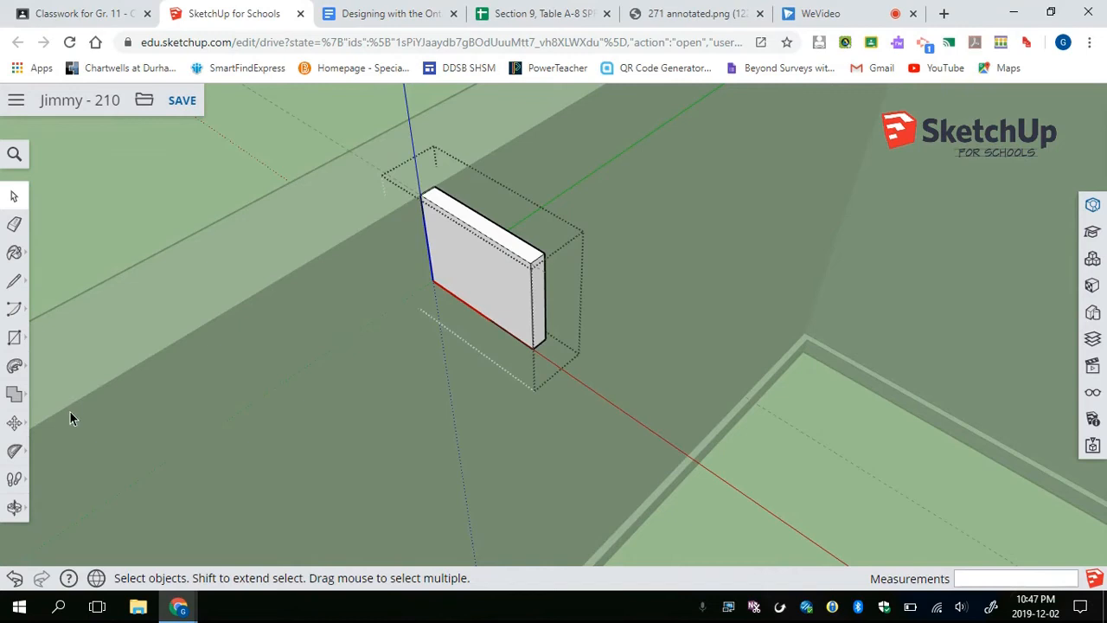
pyautogui.click(15, 366)
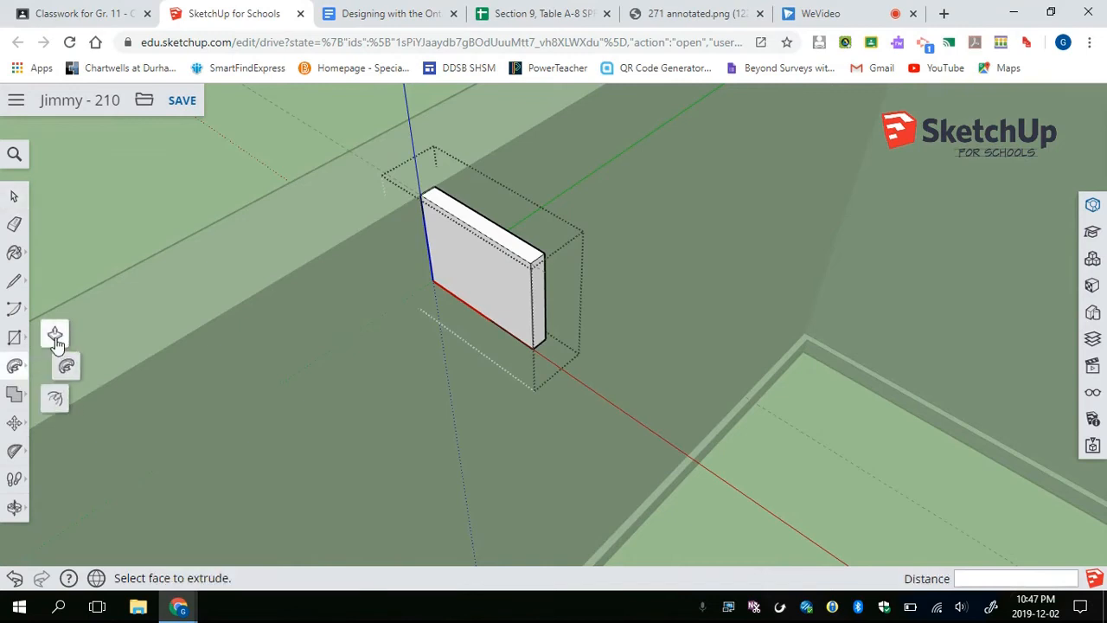
pyautogui.click(54, 338)
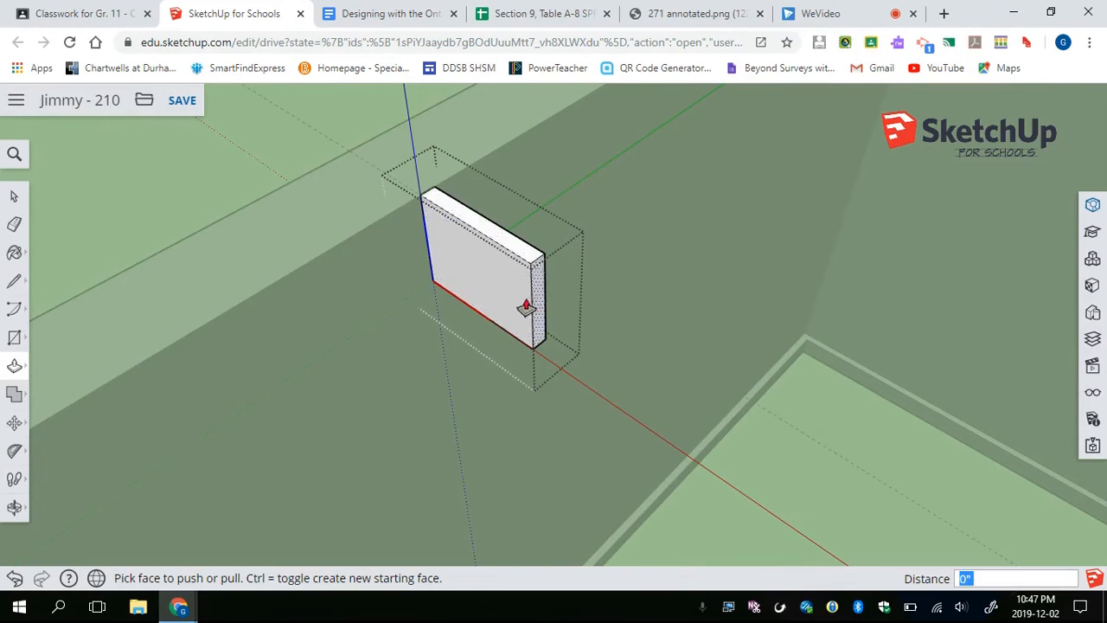
pyautogui.click(545, 292)
pyautogui.scroll(-5, 594, 317)
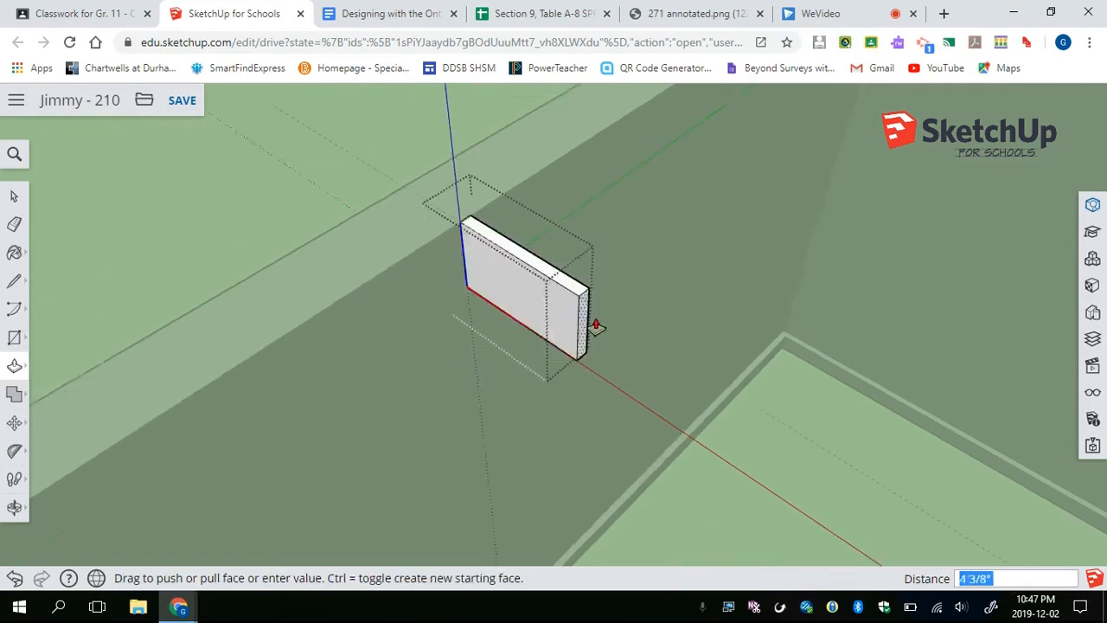
pyautogui.moveTo(650, 365); pyautogui.dragTo(818, 319, button='middle')
pyautogui.click(826, 316)
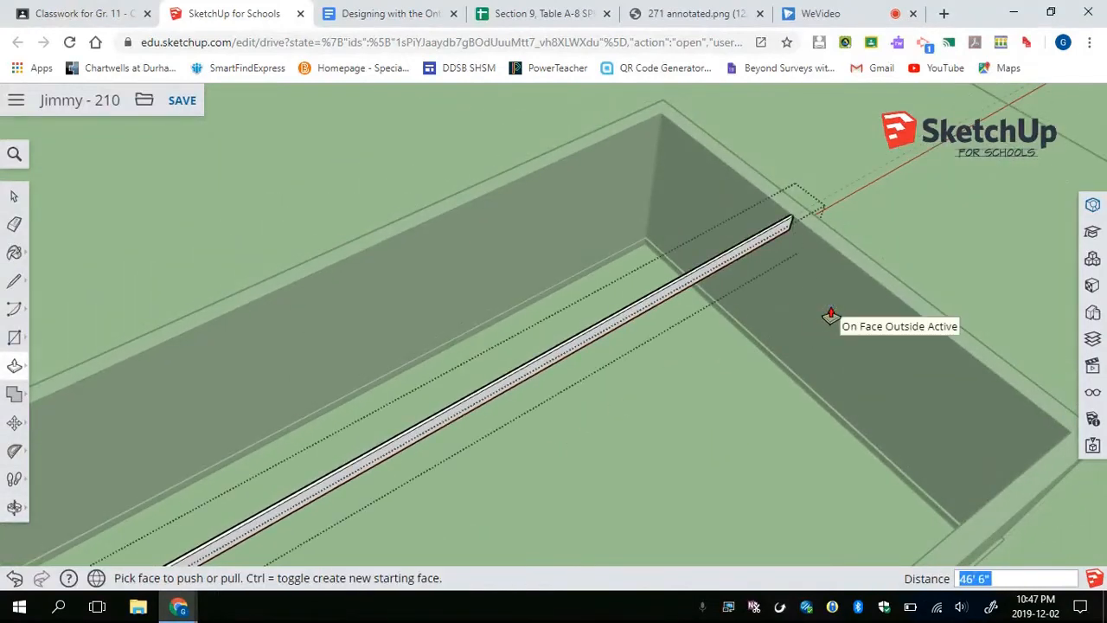
# Leave the beam component and erase the dashed guide line crossing the foundation
pyautogui.press('space')
pyautogui.scroll(-5, 866, 244)
pyautogui.moveTo(849, 249)
pyautogui.mouseDown(button='middle')
pyautogui.moveTo(524, 233)
pyautogui.moveTo(808, 429)
pyautogui.mouseUp(button='middle')
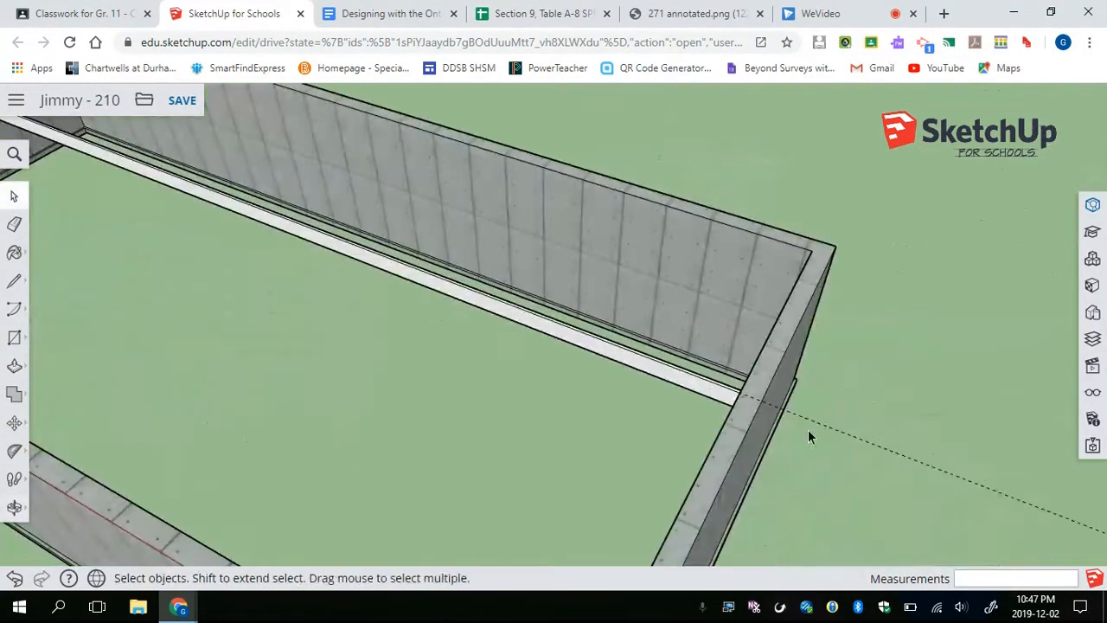
pyautogui.press('e')
pyautogui.press('space')
# Copy the extended beam 1 1/2" along the wall's inner top edge, placing the copy flush against the original
pyautogui.scroll(-5, 735, 385)
pyautogui.moveTo(796, 456); pyautogui.dragTo(527, 325, button='middle')
pyautogui.scroll(3, 528, 332)
pyautogui.click(528, 331)
pyautogui.keyDown('shift'); pyautogui.moveTo(473, 283); pyautogui.dragTo(341, 282, button='middle'); pyautogui.keyUp('shift')
pyautogui.scroll(3, 364, 277)
pyautogui.scroll(4, 364, 277)
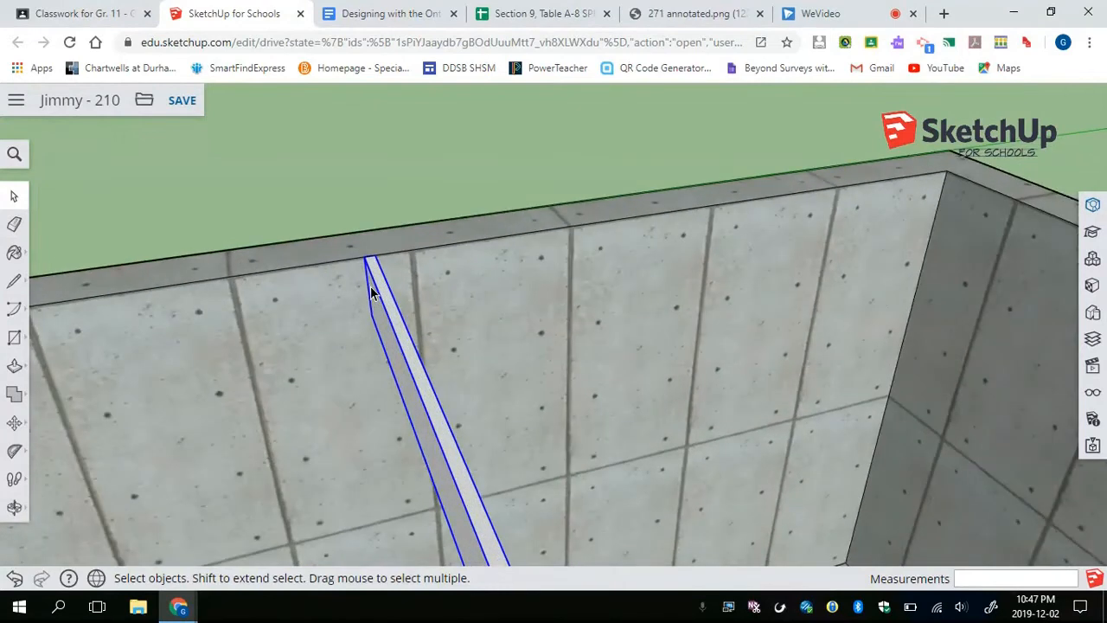
pyautogui.press('m')
pyautogui.scroll(2, 368, 257)
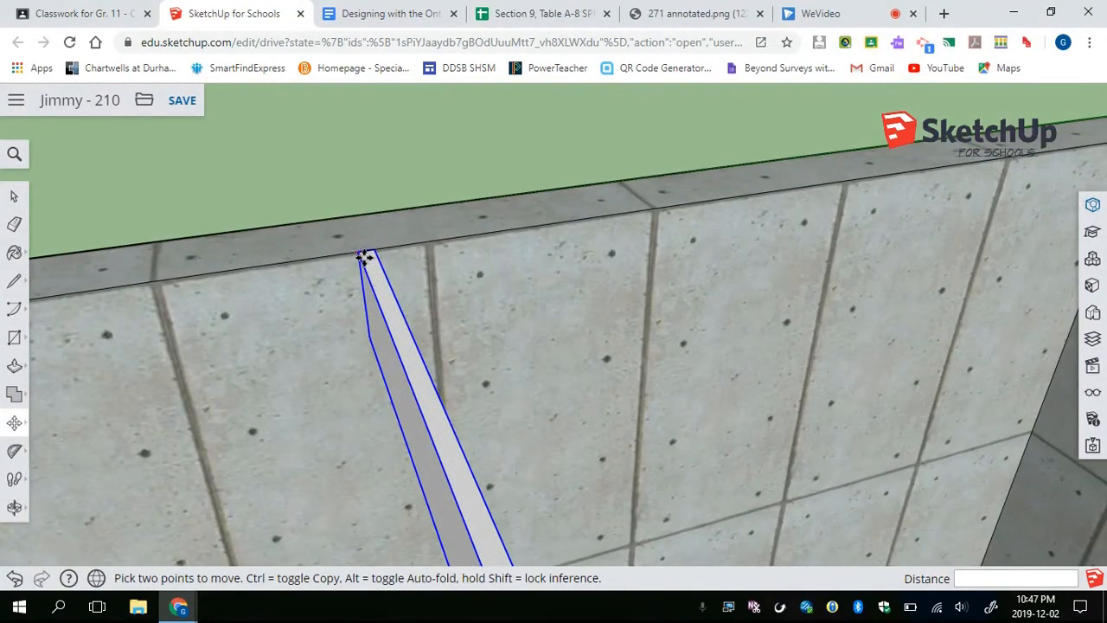
pyautogui.click(360, 254)
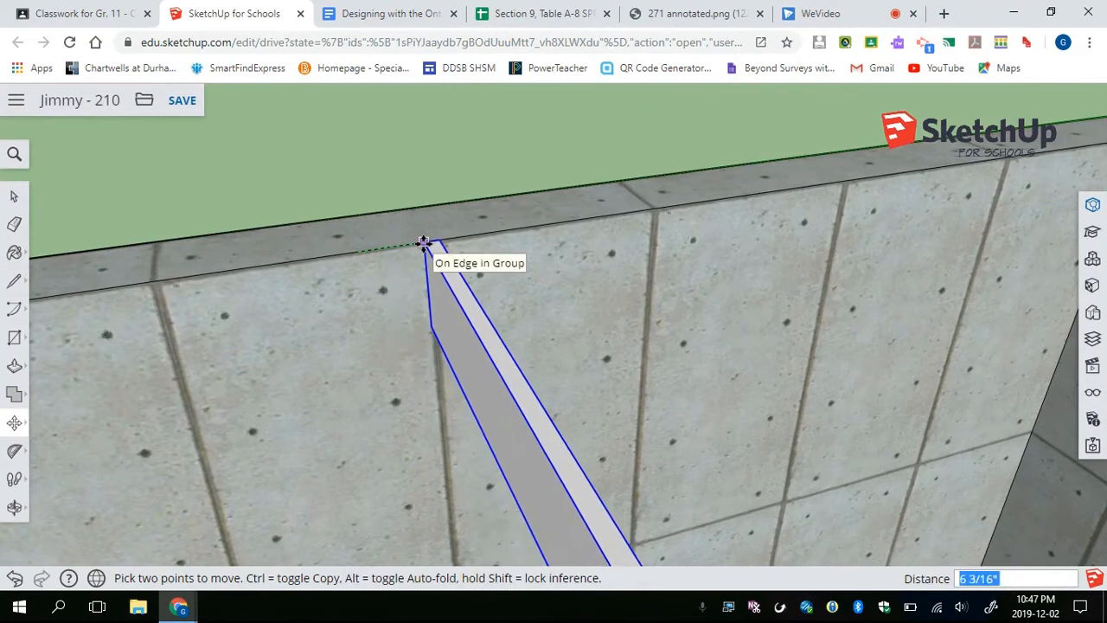
pyautogui.press('ctrl')
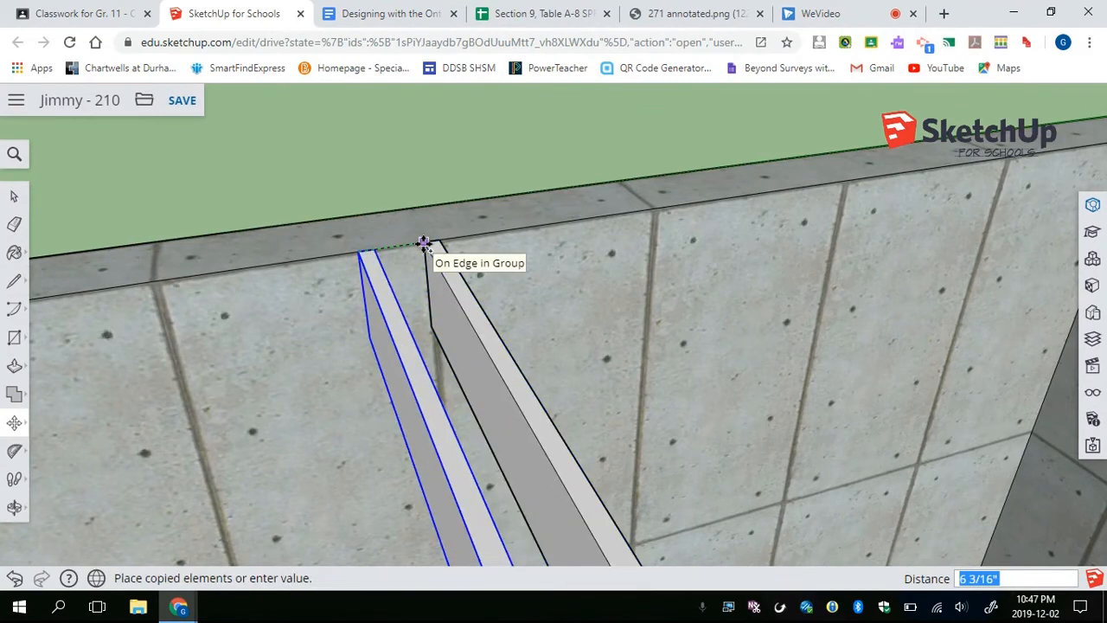
pyautogui.scroll(6, 423, 243)
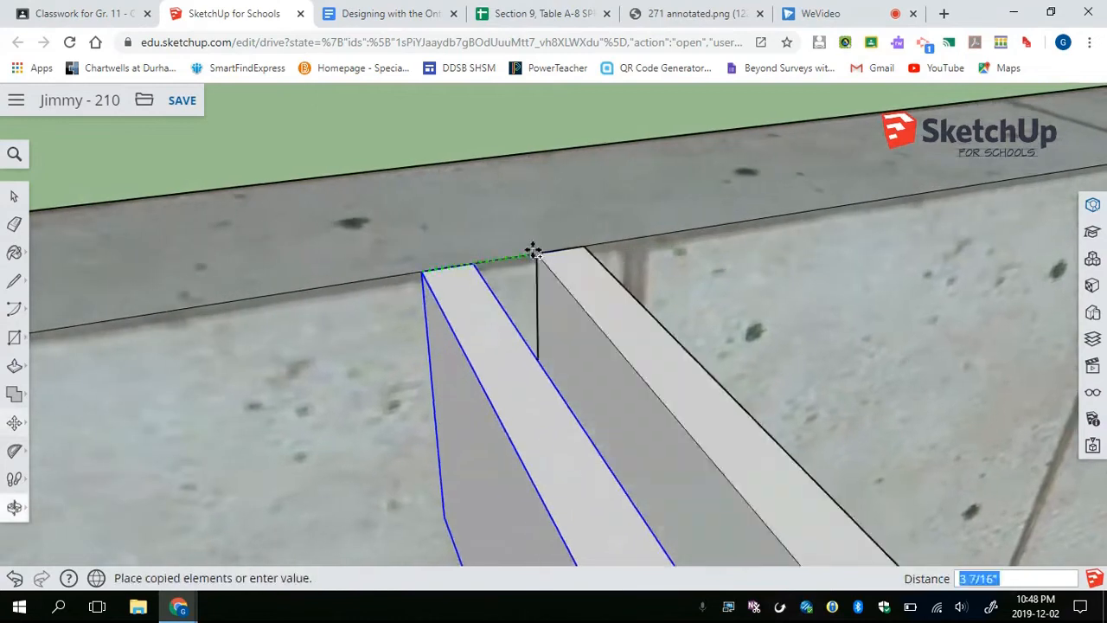
pyautogui.click(473, 261)
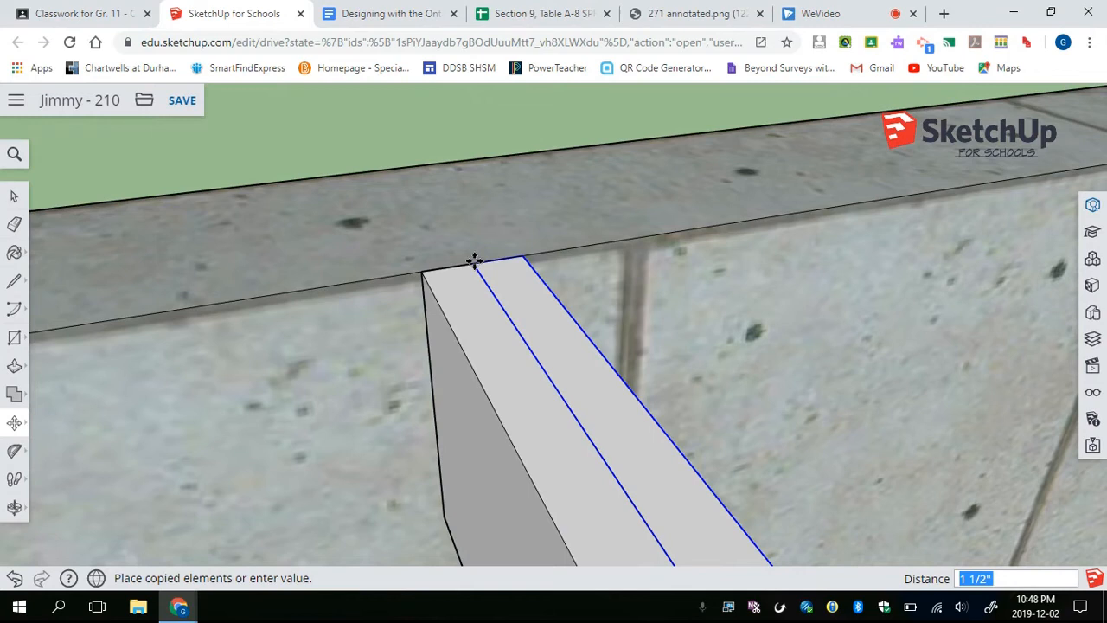
# Multiply the beam copy by four at the same spacing, making a 5-ply beam
pyautogui.write('*4')
pyautogui.press('Return')
pyautogui.press('space')
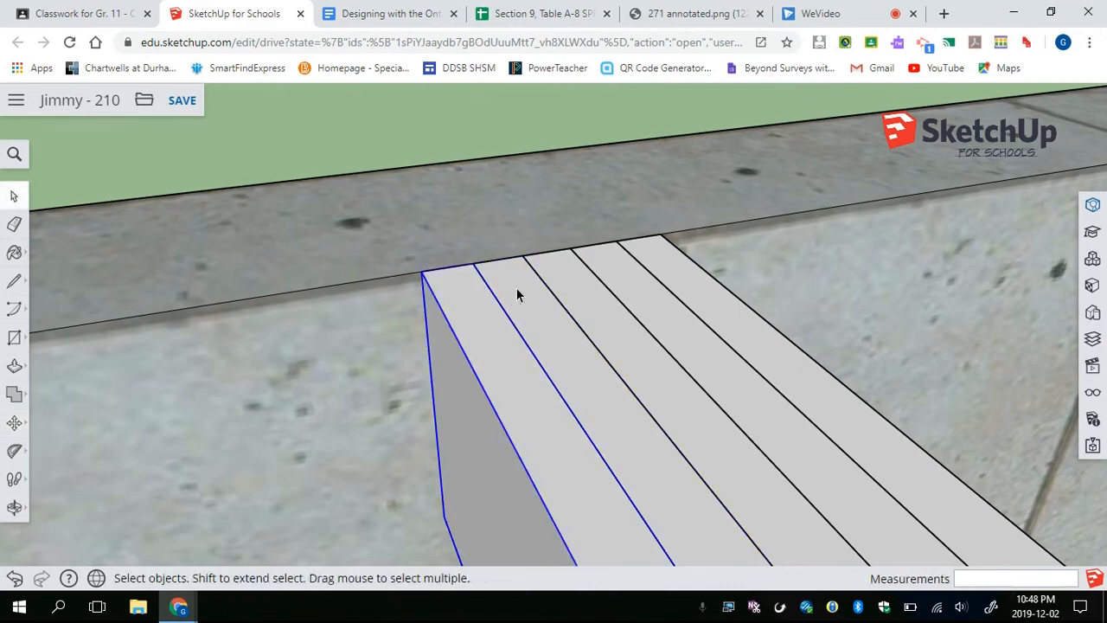
pyautogui.scroll(-5, 631, 258)
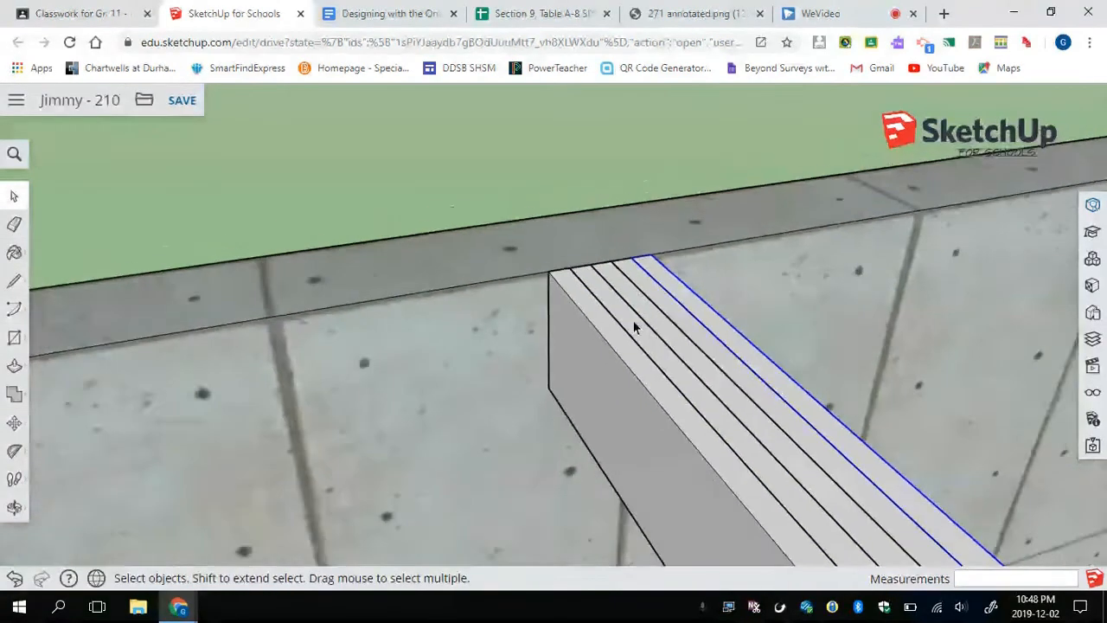
pyautogui.scroll(-3, 691, 421)
pyautogui.keyDown('shift'); pyautogui.moveTo(698, 398); pyautogui.dragTo(504, 164, button='middle'); pyautogui.keyUp('shift')
pyautogui.moveTo(588, 333); pyautogui.dragTo(475, 314, button='middle')
pyautogui.keyDown('shift'); pyautogui.moveTo(562, 352); pyautogui.dragTo(457, 303, button='middle'); pyautogui.keyUp('shift')
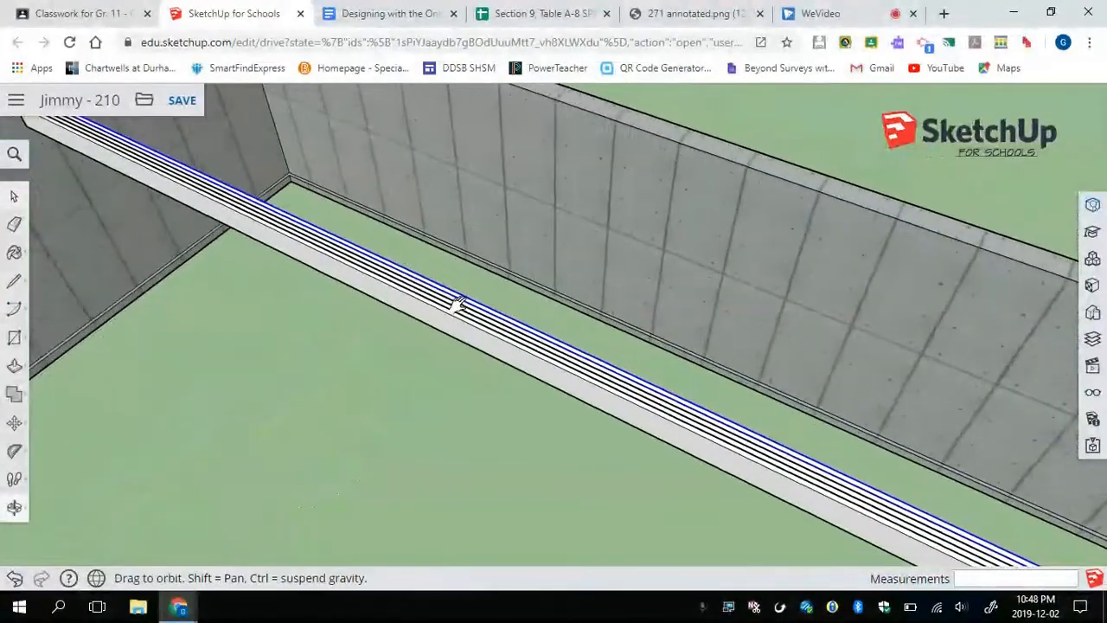
pyautogui.scroll(-4, 544, 351)
pyautogui.moveTo(661, 415); pyautogui.dragTo(484, 326, button='middle')
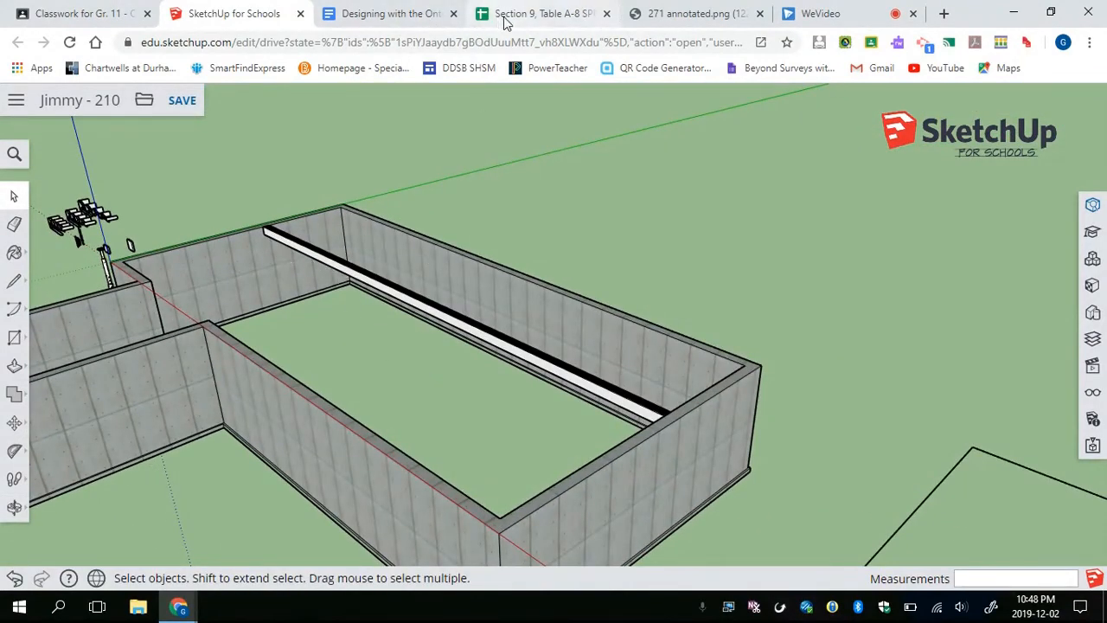
# Check the maximum span in the design document and inspect the jack post's entity info in SketchUp
pyautogui.click(391, 14)
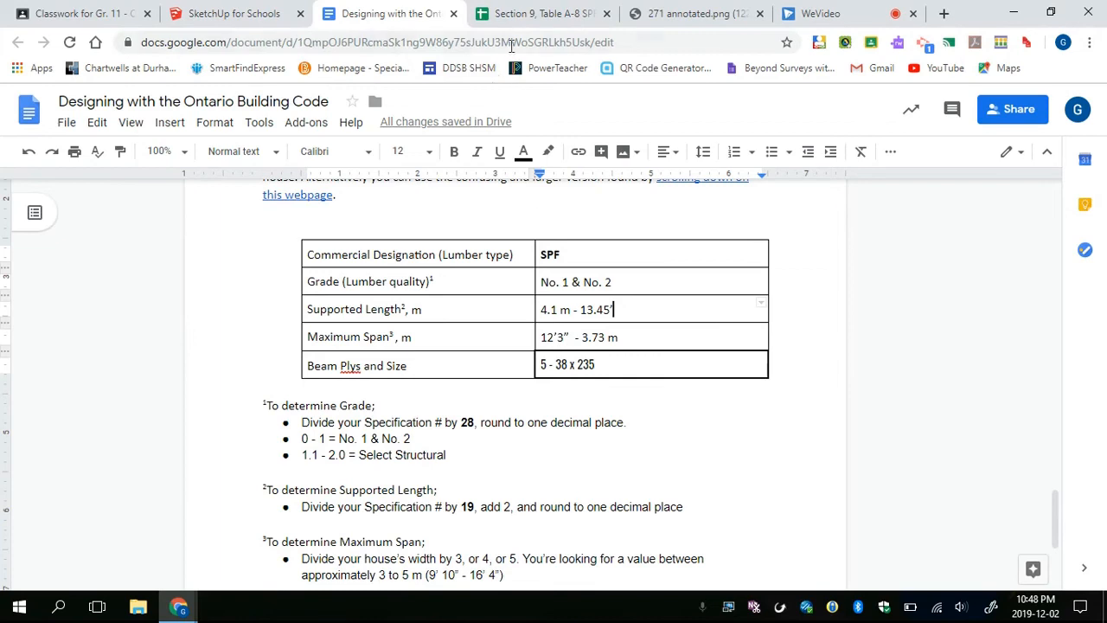
pyautogui.click(273, 17)
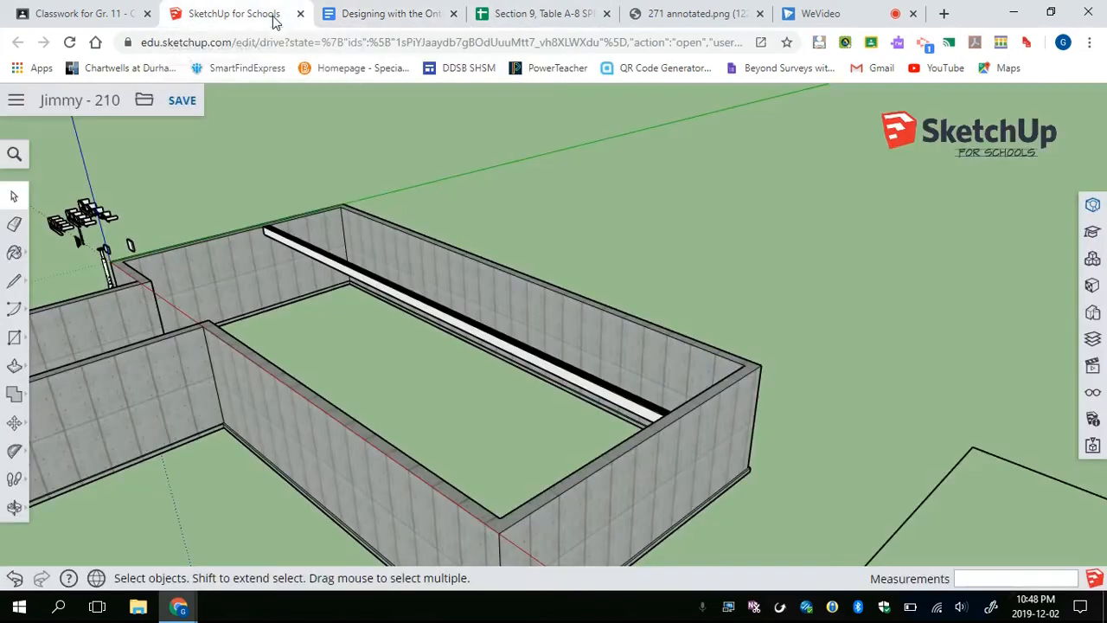
pyautogui.moveTo(406, 297); pyautogui.dragTo(454, 391, button='middle')
pyautogui.scroll(5, 450, 380)
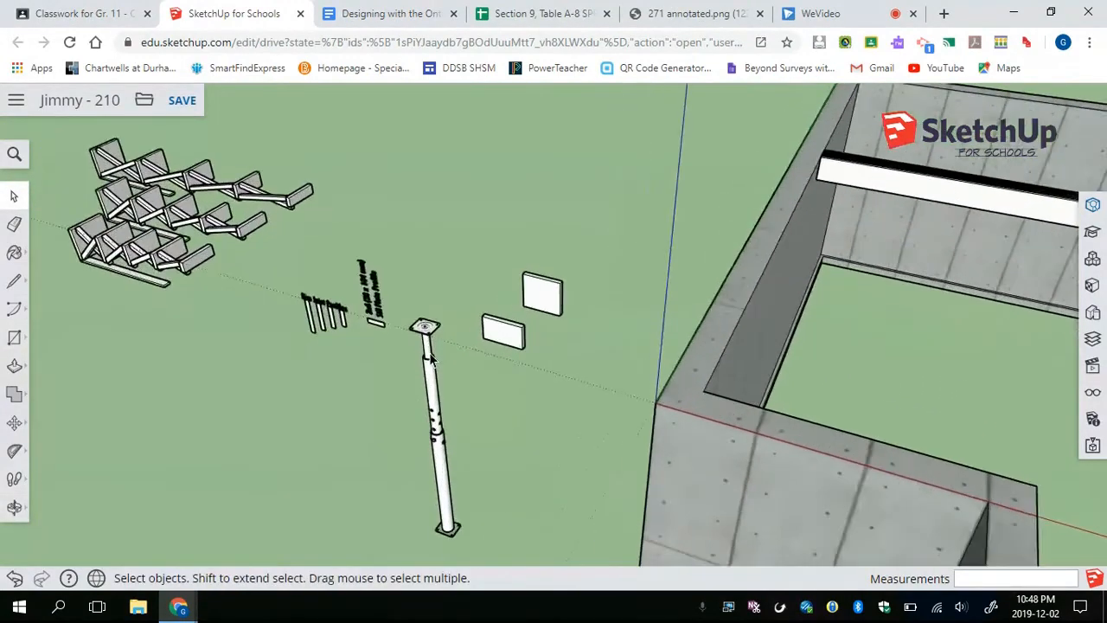
pyautogui.click(432, 358)
pyautogui.scroll(2, 432, 357)
pyautogui.scroll(4, 430, 355)
pyautogui.scroll(-2, 427, 337)
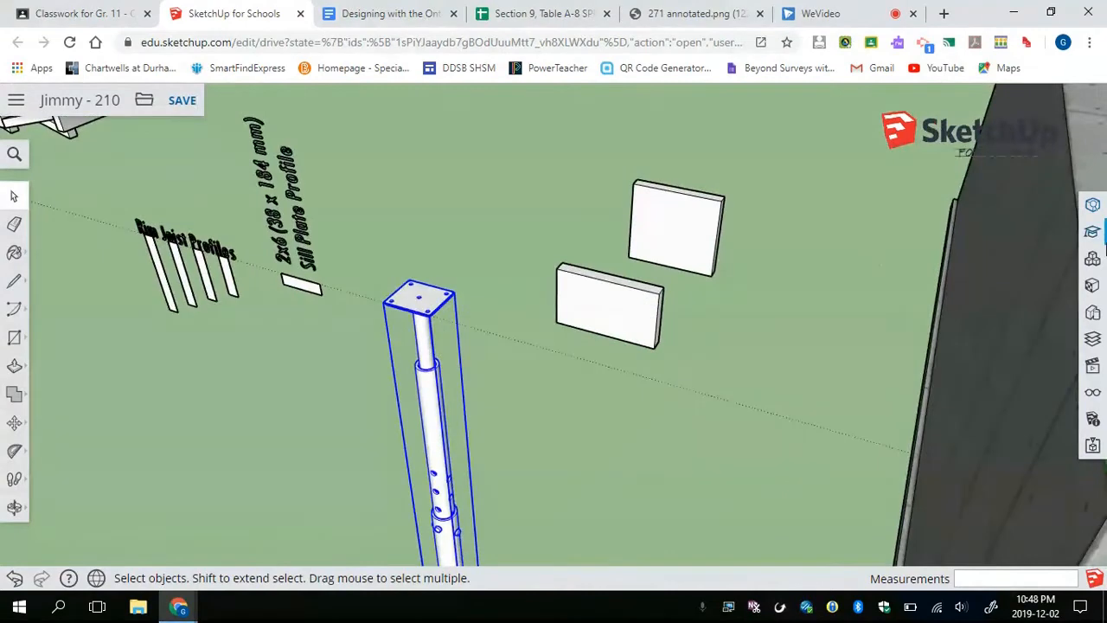
pyautogui.click(1091, 208)
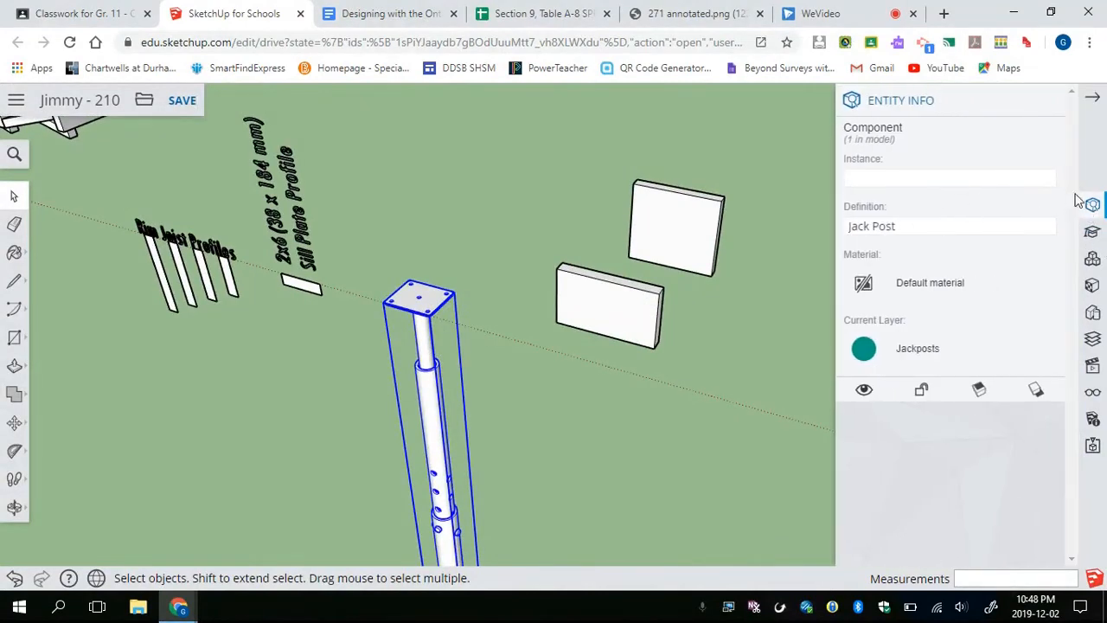
pyautogui.scroll(-4, 531, 248)
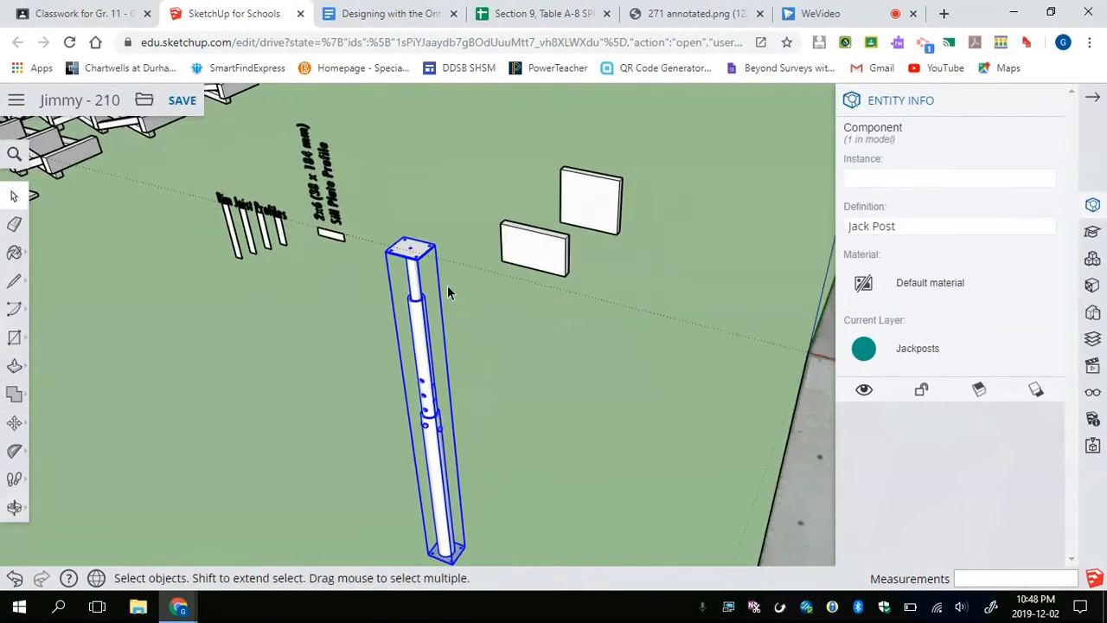
pyautogui.click(1095, 100)
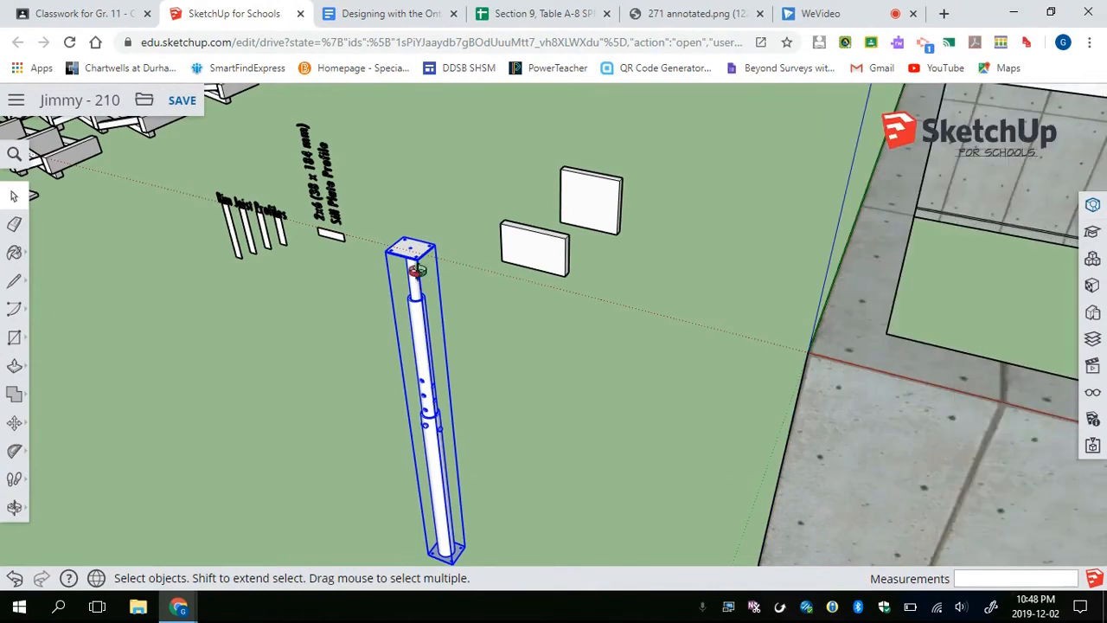
# Move the jack post by its top plate to the built-up beam's lower front corner at the foundation wall
pyautogui.scroll(-5, 470, 266)
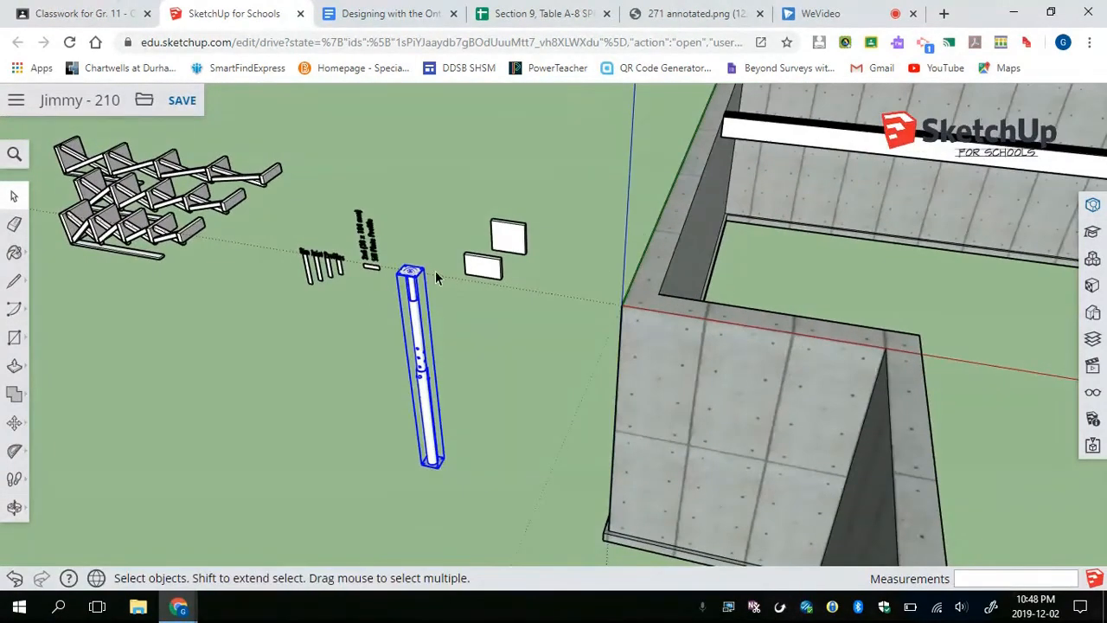
pyautogui.scroll(6, 436, 278)
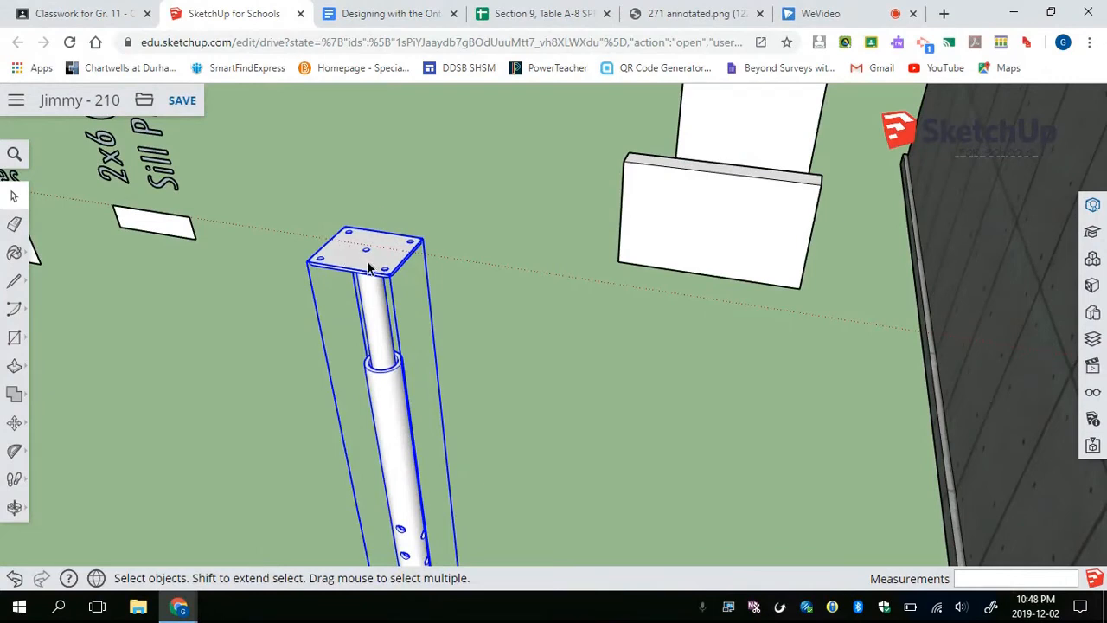
pyautogui.press('m')
pyautogui.scroll(3, 359, 270)
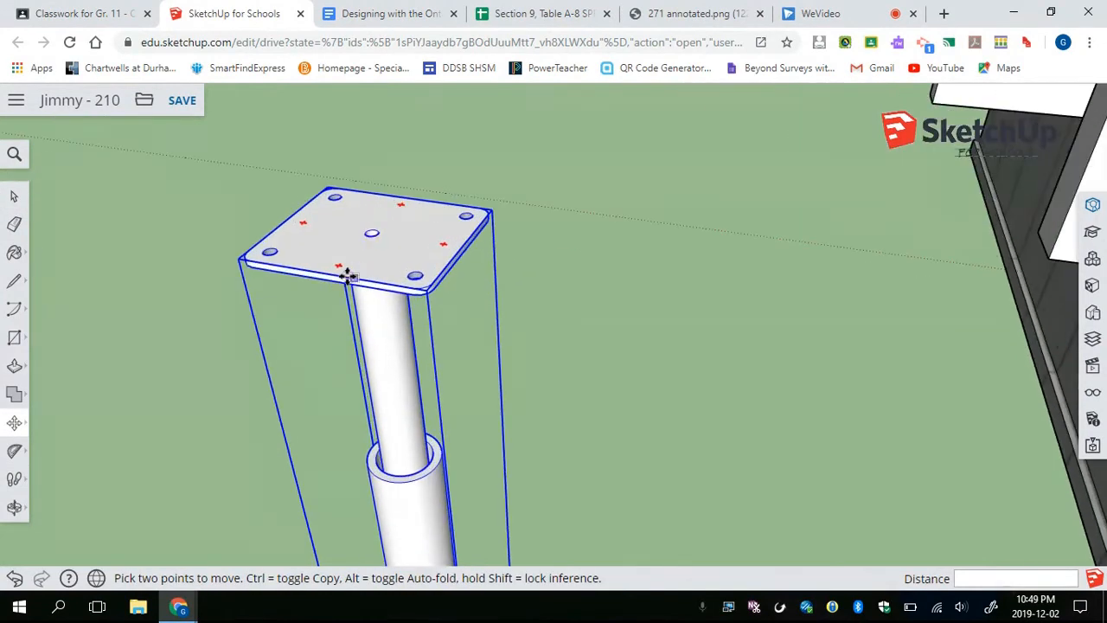
pyautogui.click(332, 273)
pyautogui.scroll(-6, 337, 272)
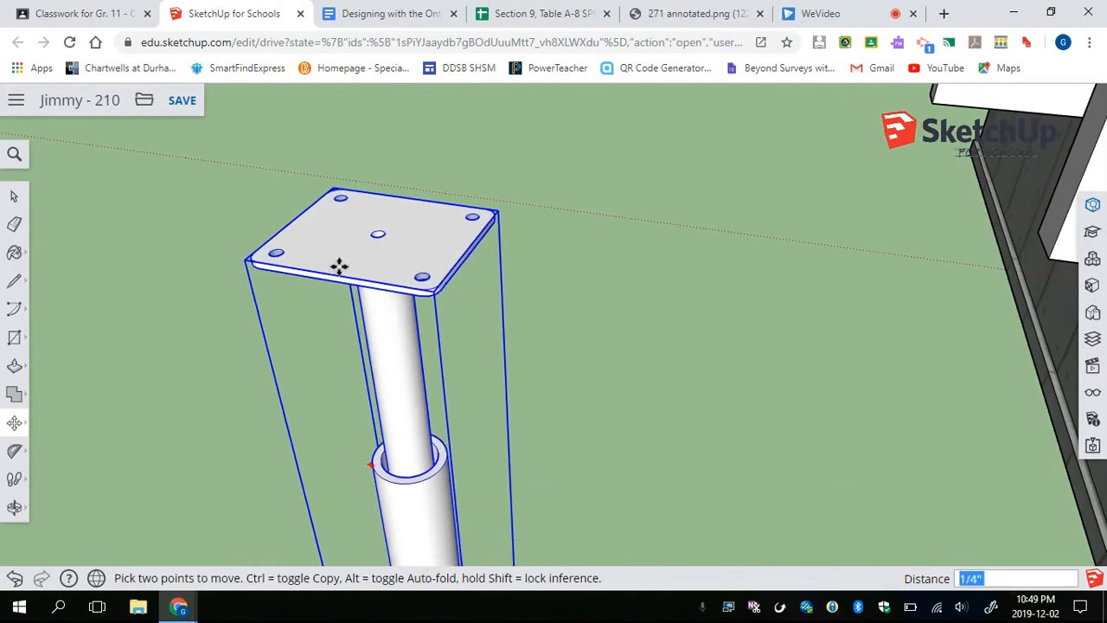
pyautogui.scroll(-6, 380, 272)
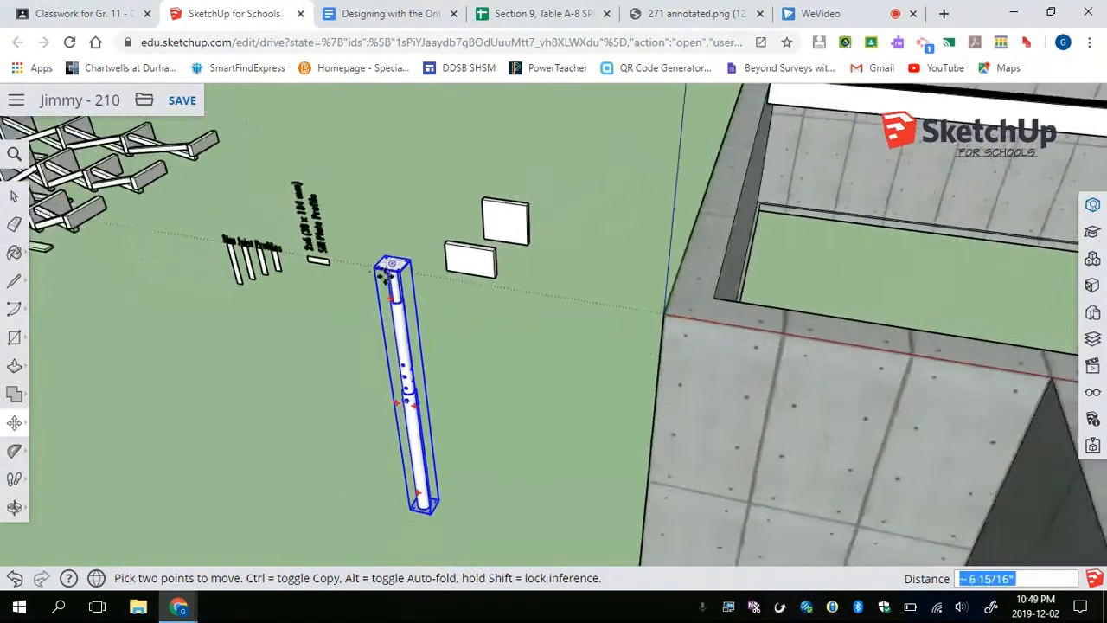
pyautogui.moveTo(694, 203); pyautogui.dragTo(462, 313, button='middle')
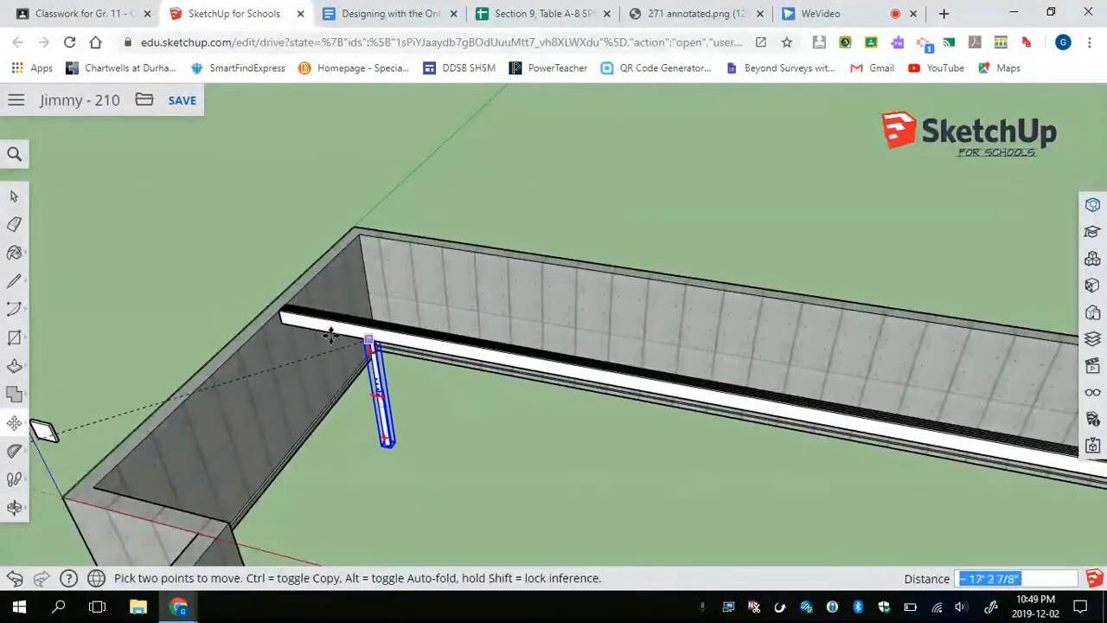
pyautogui.scroll(5, 333, 333)
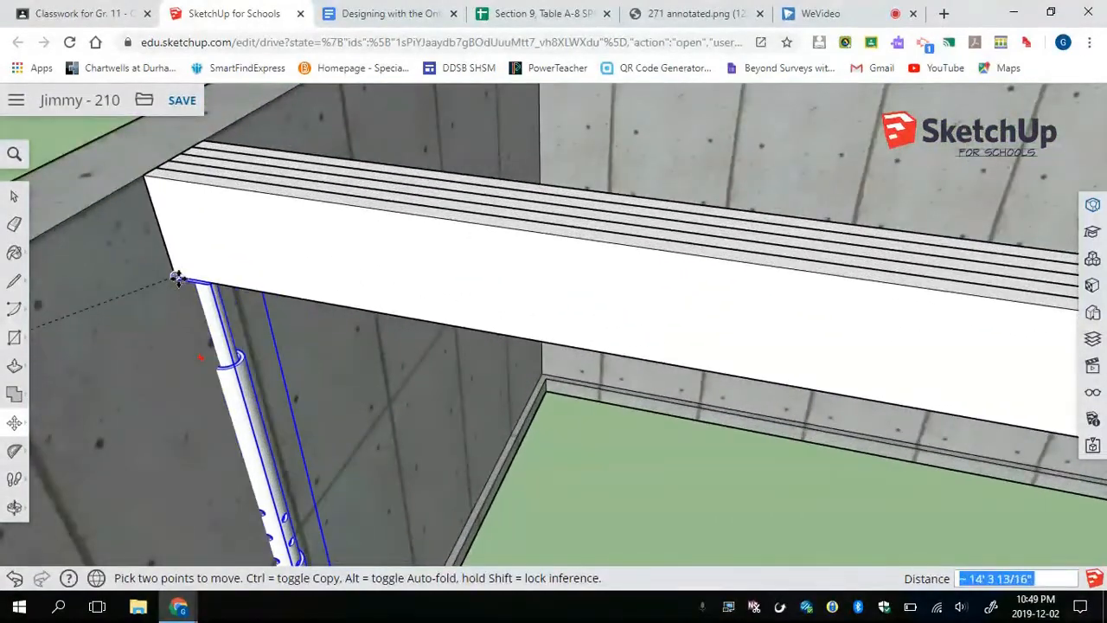
pyautogui.click(183, 277)
pyautogui.scroll(-2, 200, 282)
pyautogui.scroll(-3, 201, 282)
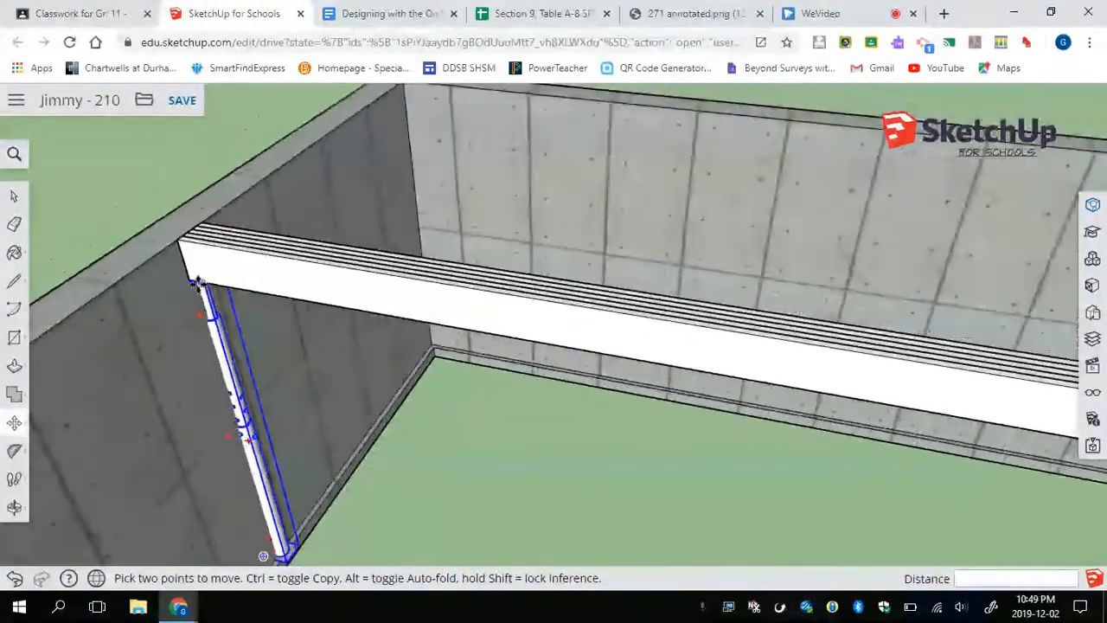
# Move the jack post 12'3" along the red axis under the beam, away from the wall
pyautogui.scroll(3, 208, 280)
pyautogui.moveTo(260, 266); pyautogui.dragTo(393, 259, button='middle')
pyautogui.keyDown('shift'); pyautogui.moveTo(394, 259); pyautogui.dragTo(242, 317, button='middle'); pyautogui.keyUp('shift')
pyautogui.scroll(2, 276, 326)
pyautogui.scroll(1, 246, 311)
pyautogui.scroll(2, 245, 309)
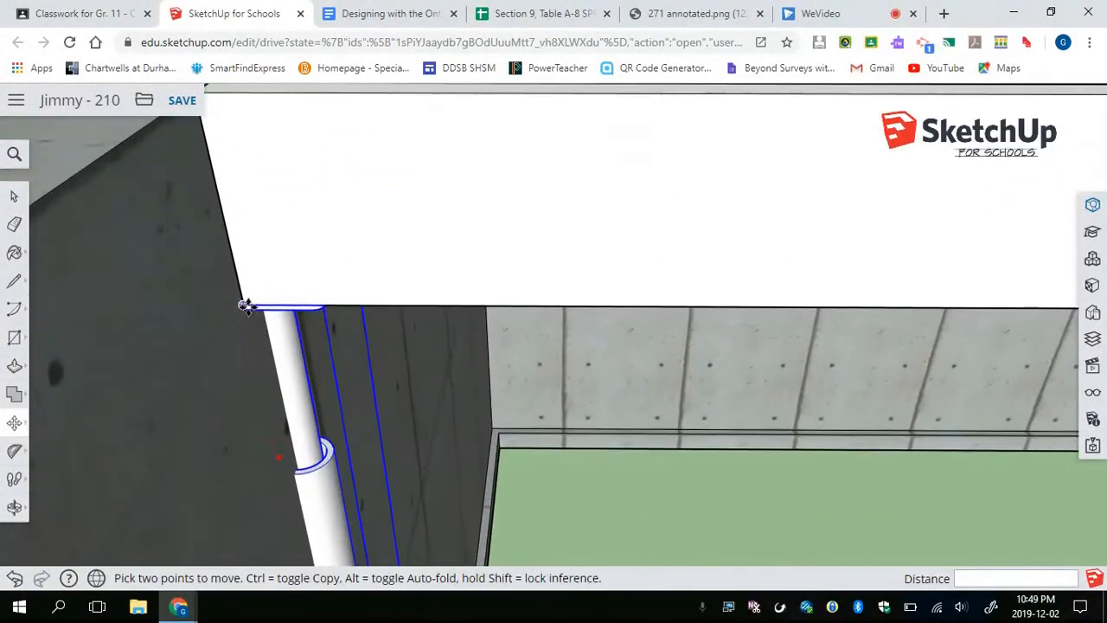
pyautogui.click(248, 302)
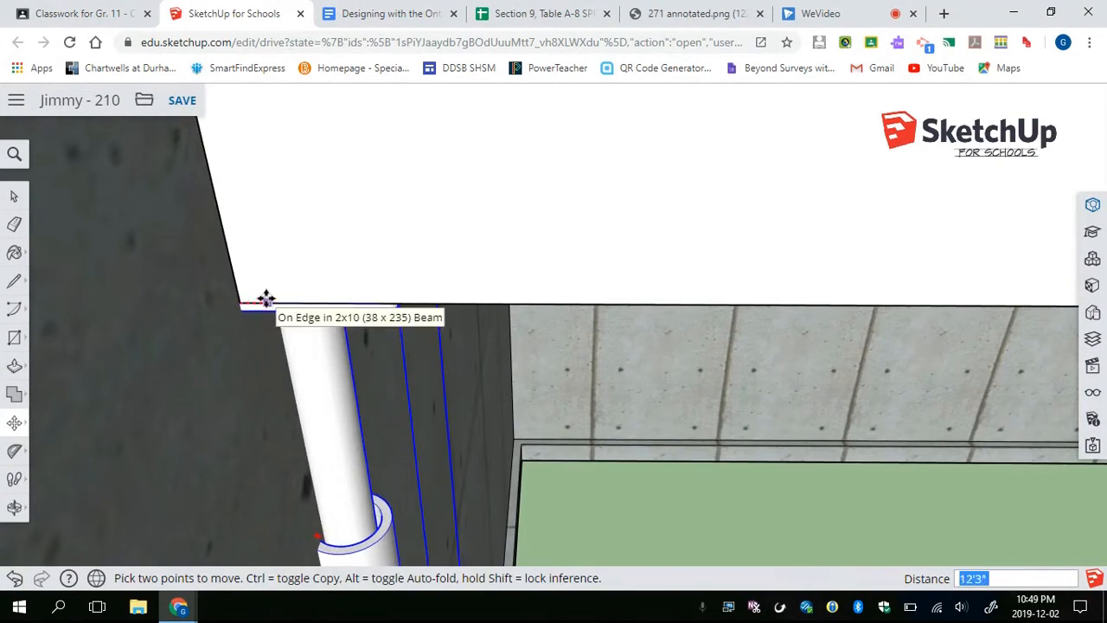
pyautogui.press('Return')
pyautogui.scroll(-8, 265, 299)
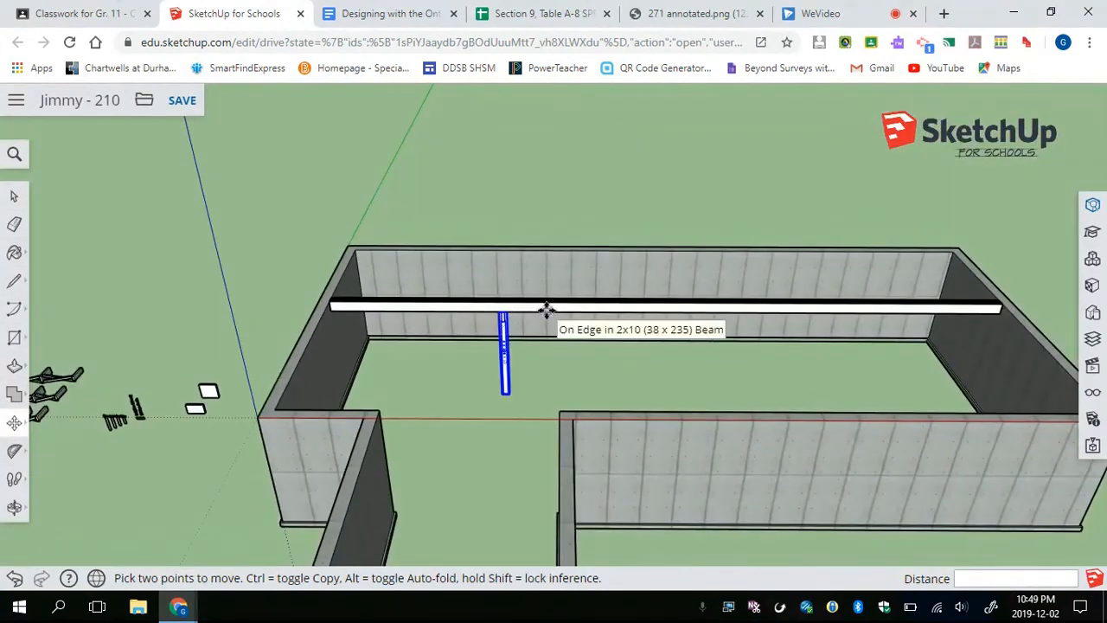
# Move the jack post 3/4" across the built-up beam's width to centre its top plate under the plies
pyautogui.keyDown('shift'); pyautogui.moveTo(546, 309); pyautogui.dragTo(482, 325, button='middle'); pyautogui.keyUp('shift')
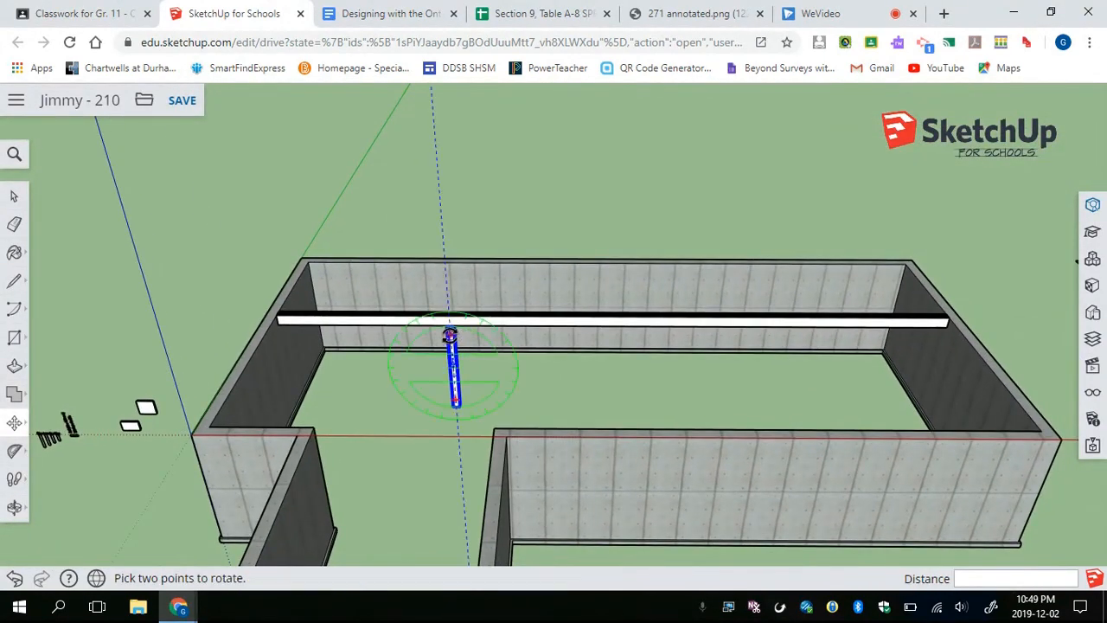
pyautogui.press('m')
pyautogui.scroll(10, 455, 319)
pyautogui.moveTo(491, 300); pyautogui.dragTo(250, 173, button='middle')
pyautogui.scroll(8, 481, 329)
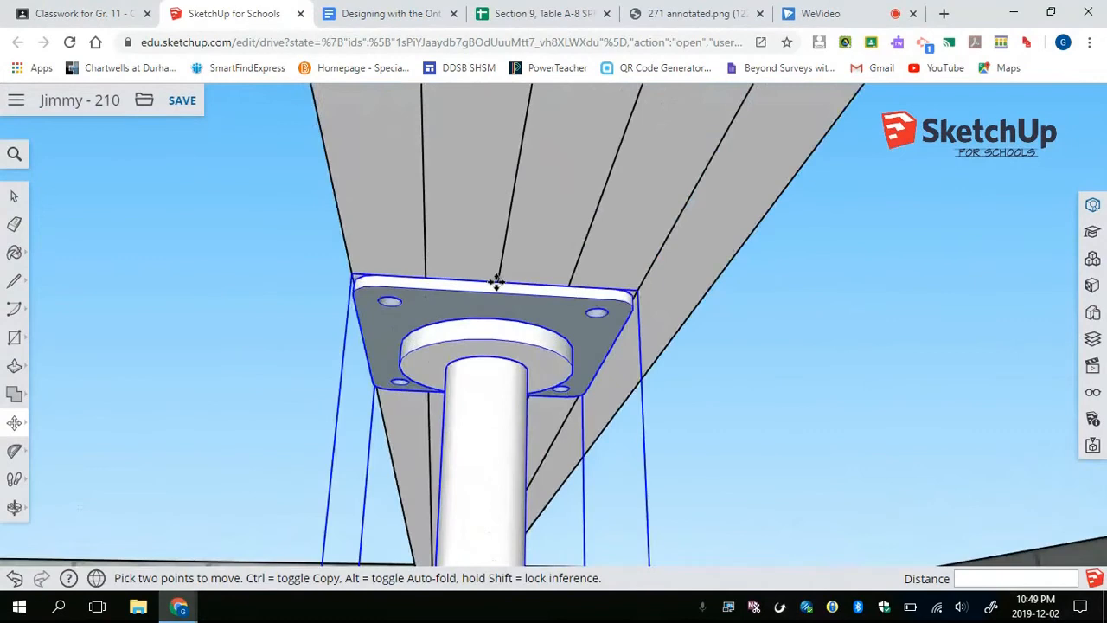
pyautogui.scroll(6, 496, 281)
pyautogui.scroll(-5, 482, 278)
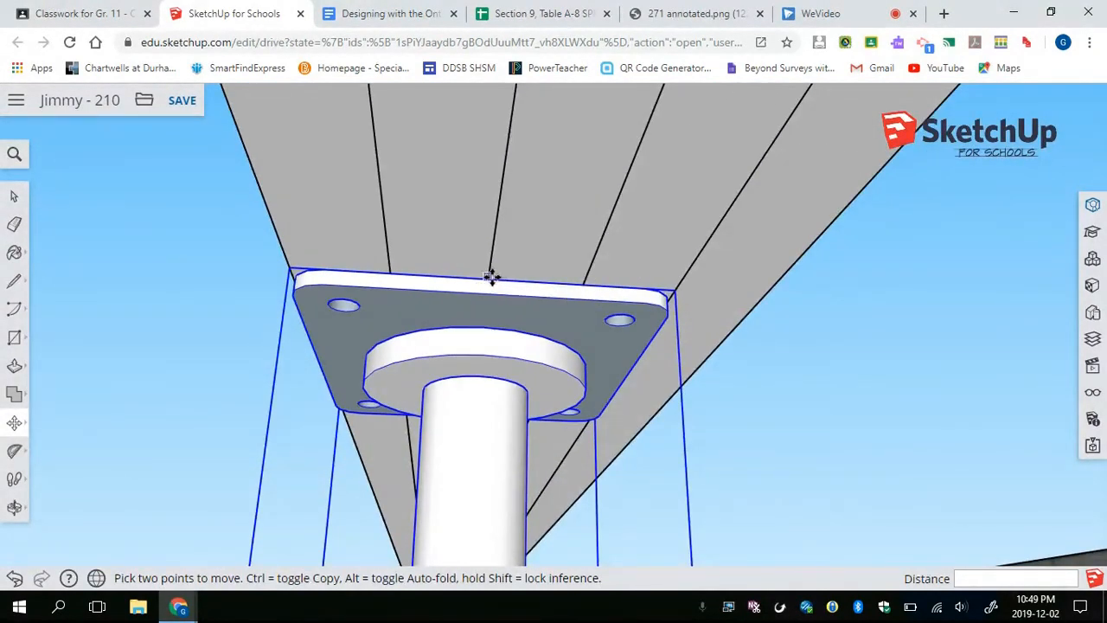
pyautogui.click(490, 276)
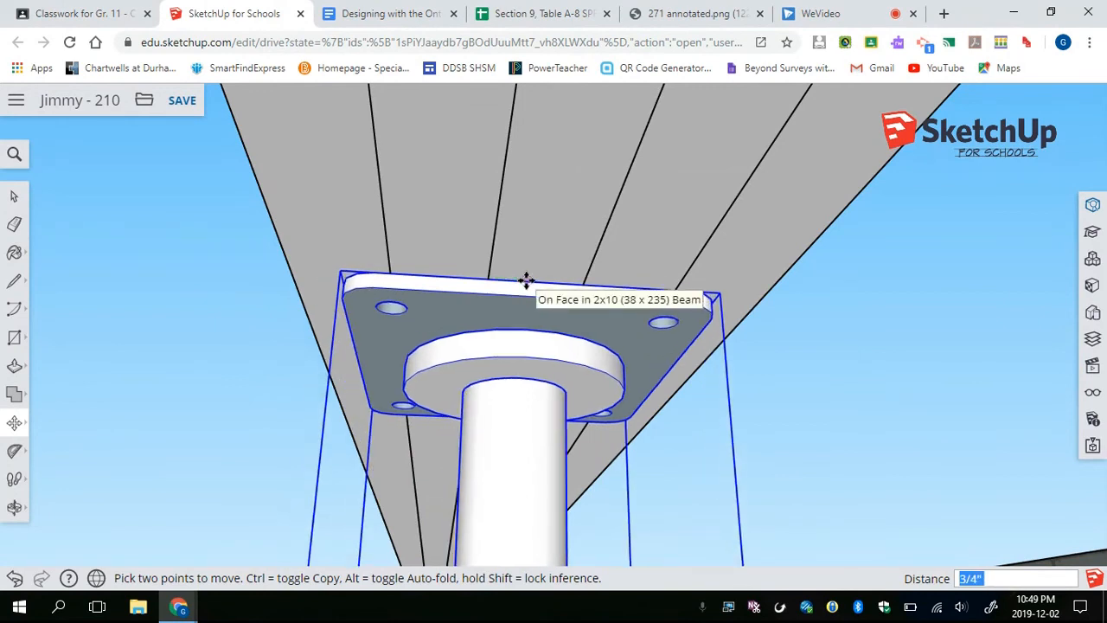
pyautogui.click(526, 279)
pyautogui.press('space')
pyautogui.moveTo(526, 285); pyautogui.dragTo(601, 337, button='middle')
pyautogui.scroll(-6, 527, 359)
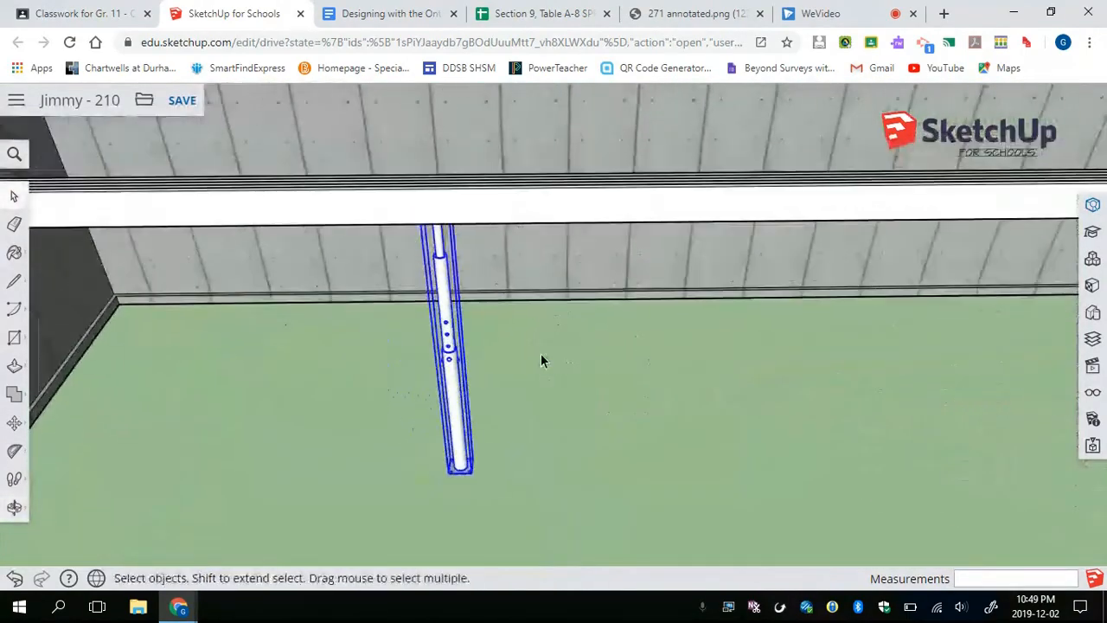
# Copy the jack post 12'3" along the red axis under the beam and multiply the copy by two
pyautogui.press('m')
pyautogui.scroll(5, 506, 388)
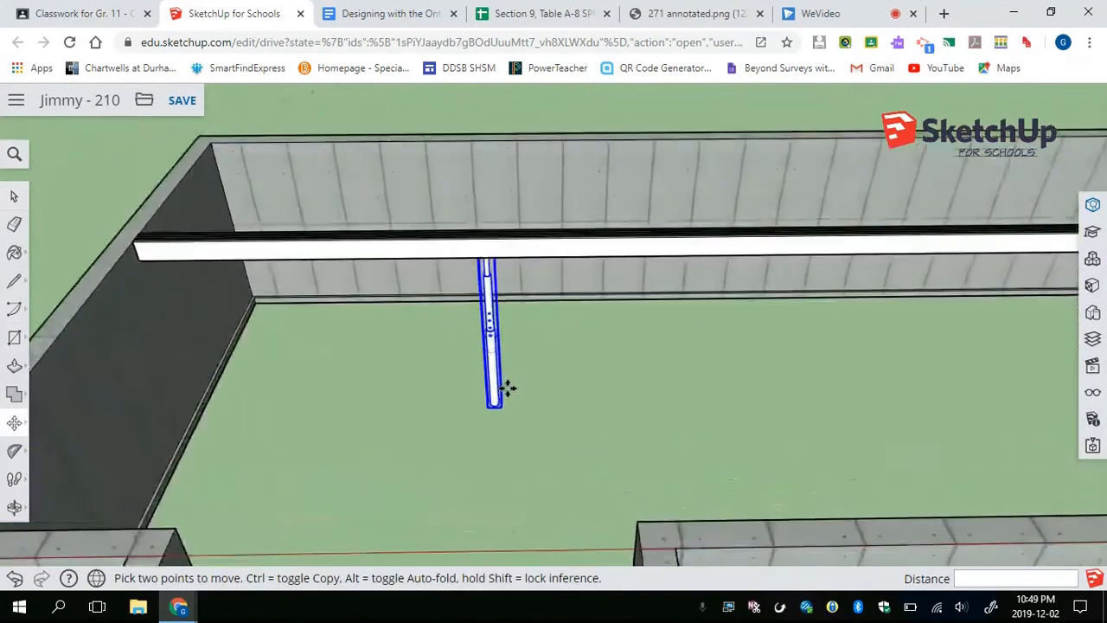
pyautogui.scroll(2, 489, 413)
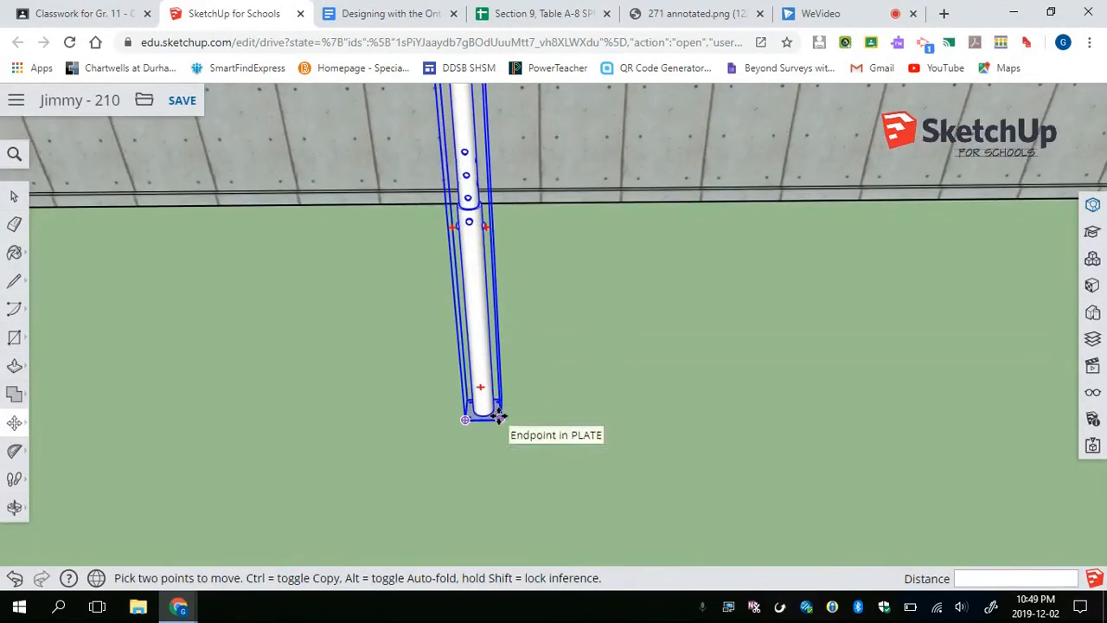
pyautogui.click(498, 416)
pyautogui.press('ctrl')
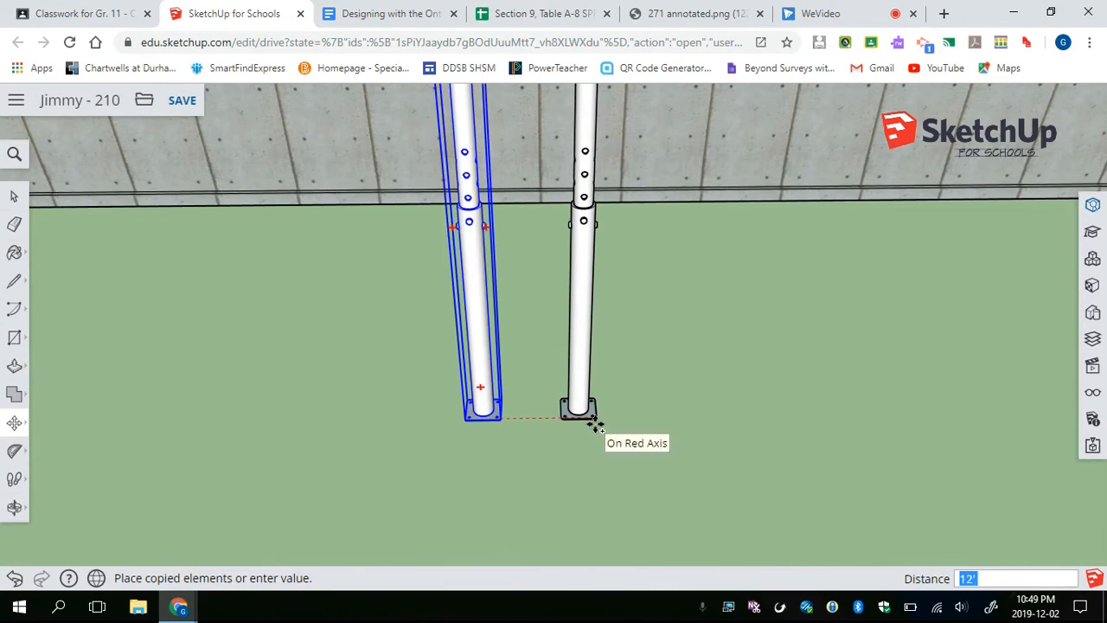
pyautogui.press('Return')
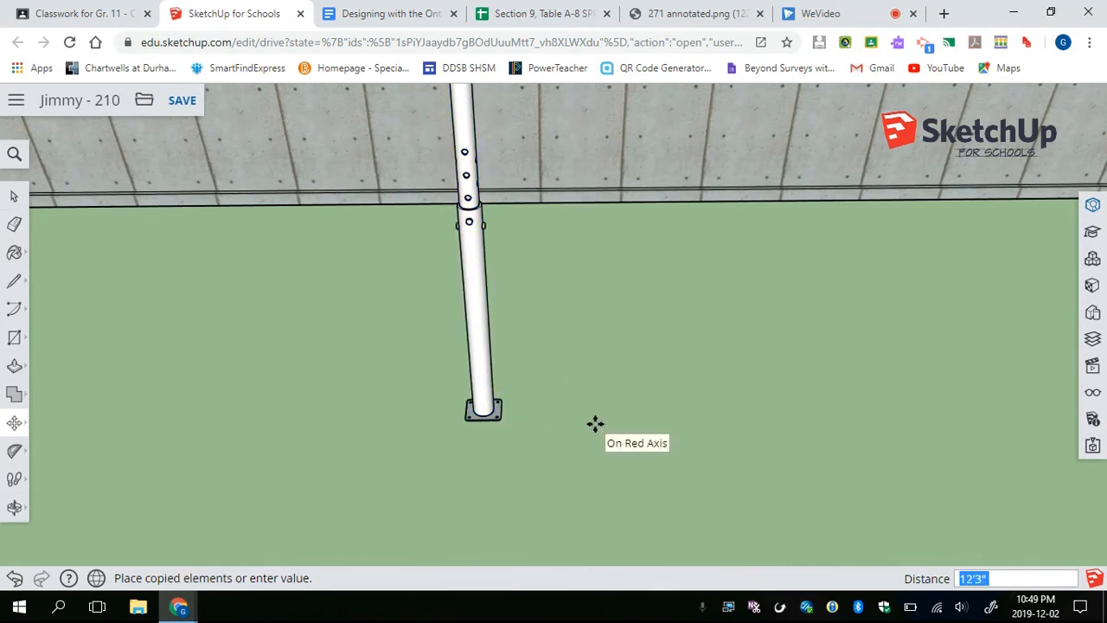
pyautogui.scroll(-5, 620, 415)
pyautogui.scroll(-6, 632, 405)
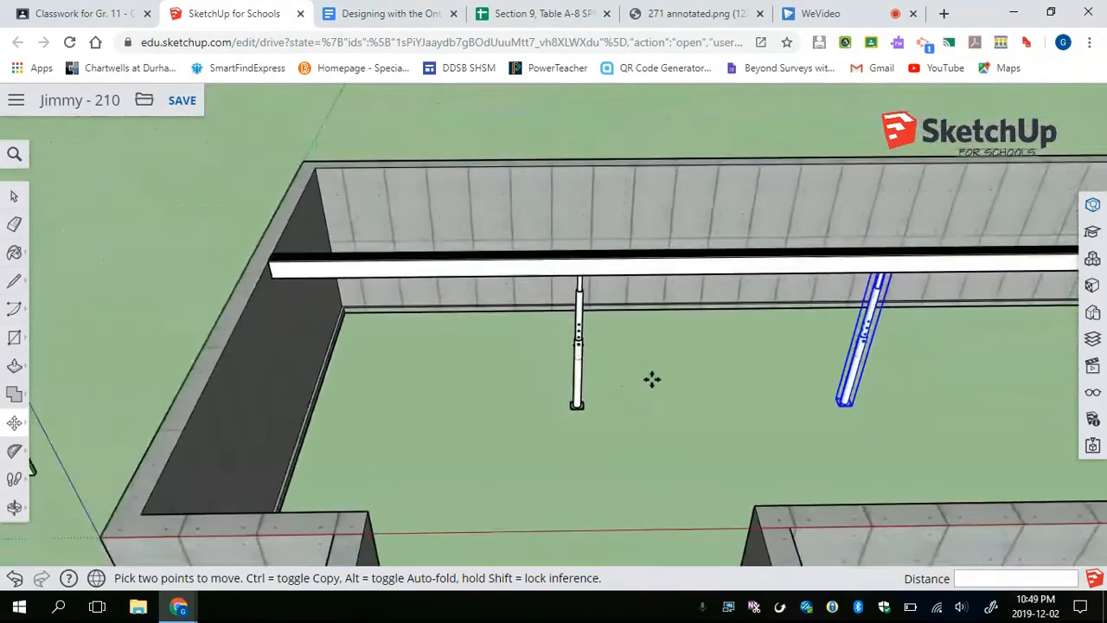
pyautogui.moveTo(652, 377); pyautogui.dragTo(648, 383, button='middle')
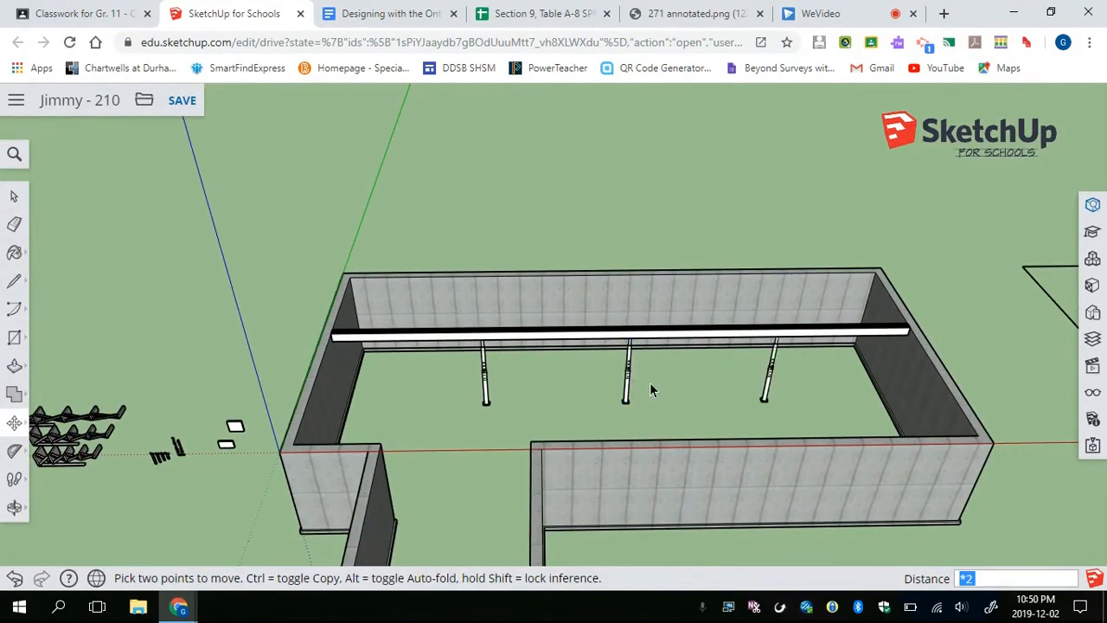
pyautogui.press('space')
# Open the foundation walls for editing at the beam's end on the green-axis wall
pyautogui.scroll(-4, 662, 381)
pyautogui.moveTo(647, 360); pyautogui.dragTo(781, 403, button='middle')
pyautogui.keyDown('shift'); pyautogui.moveTo(863, 415); pyautogui.dragTo(601, 408, button='middle'); pyautogui.keyUp('shift')
pyautogui.scroll(3, 808, 425)
pyautogui.scroll(4, 594, 406)
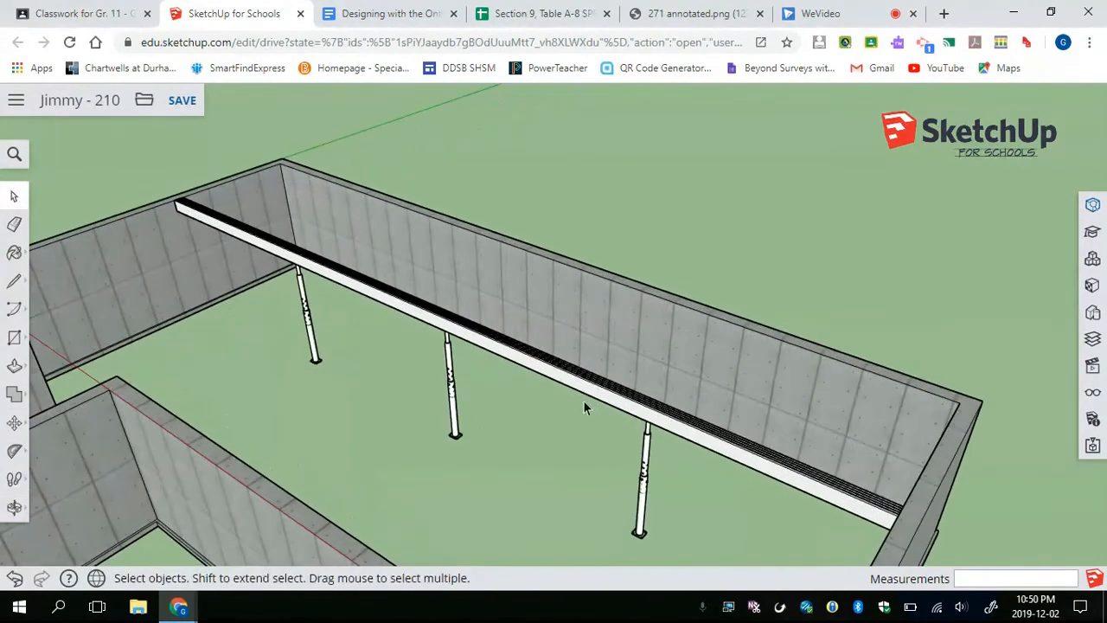
pyautogui.keyDown('shift'); pyautogui.moveTo(191, 183); pyautogui.dragTo(480, 268, button='middle'); pyautogui.keyUp('shift')
pyautogui.scroll(7, 324, 242)
pyautogui.click(432, 320)
pyautogui.click(433, 293)
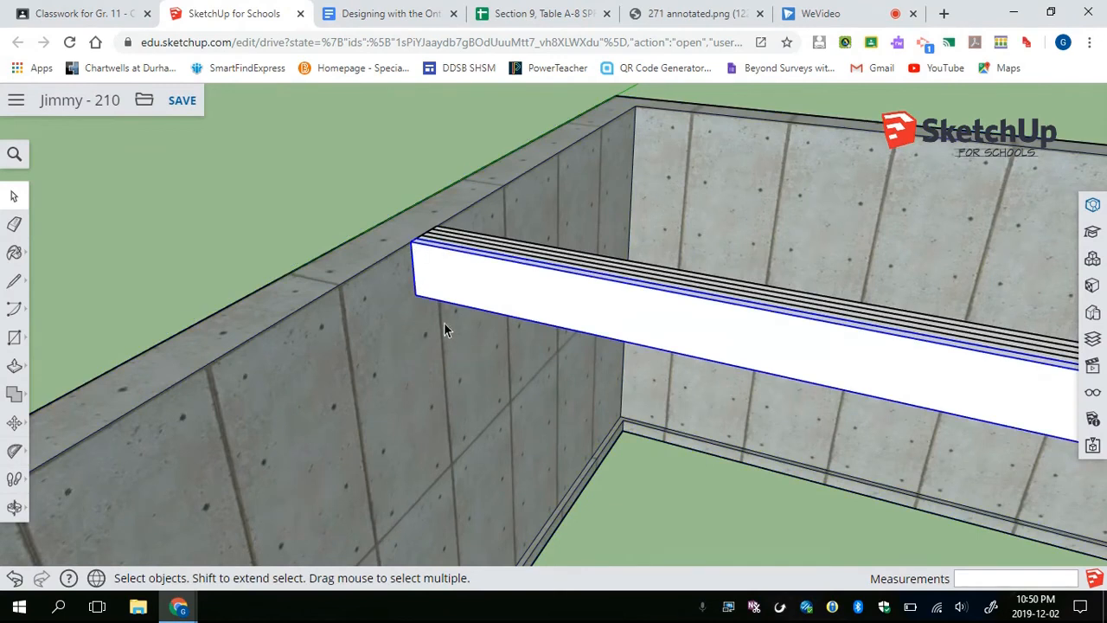
pyautogui.scroll(2, 403, 263)
pyautogui.click(398, 271)
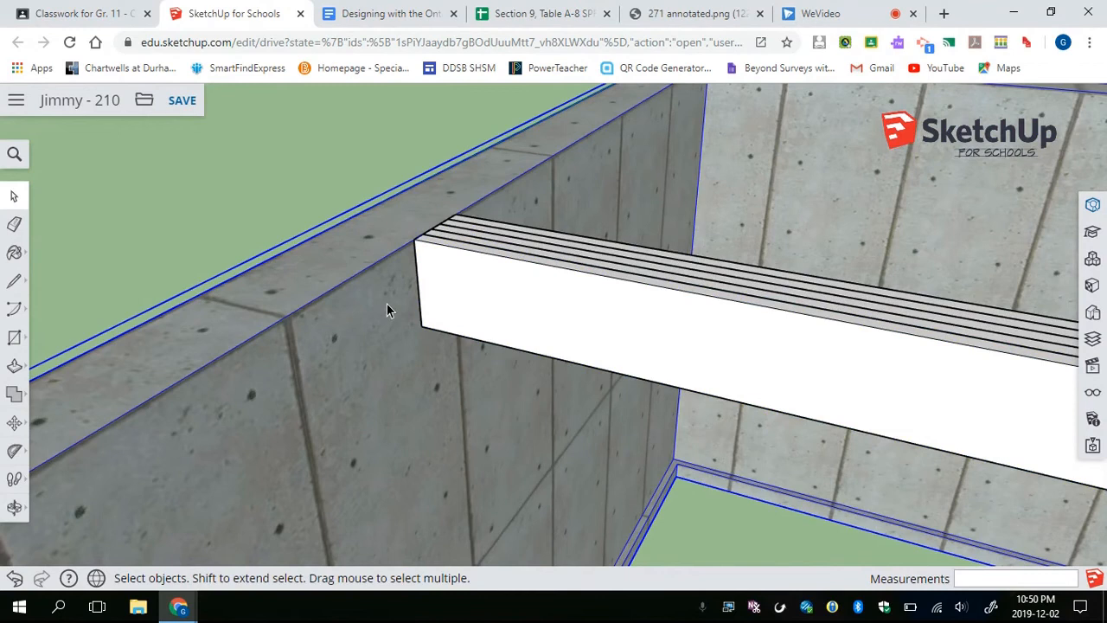
pyautogui.moveTo(399, 301); pyautogui.dragTo(367, 310, button='middle')
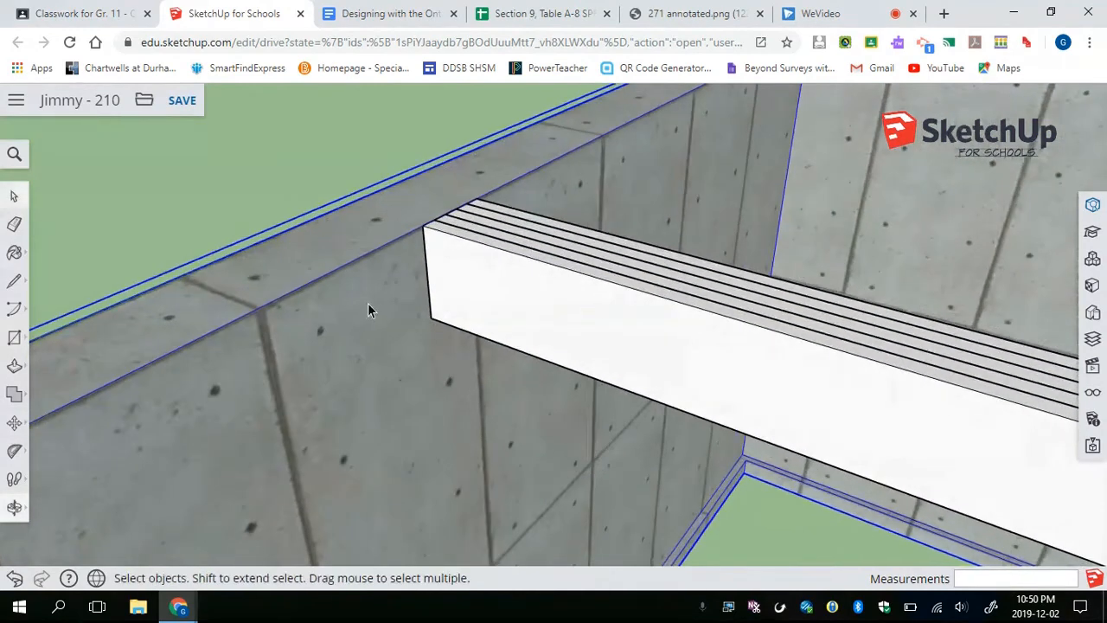
pyautogui.doubleClick(406, 285)
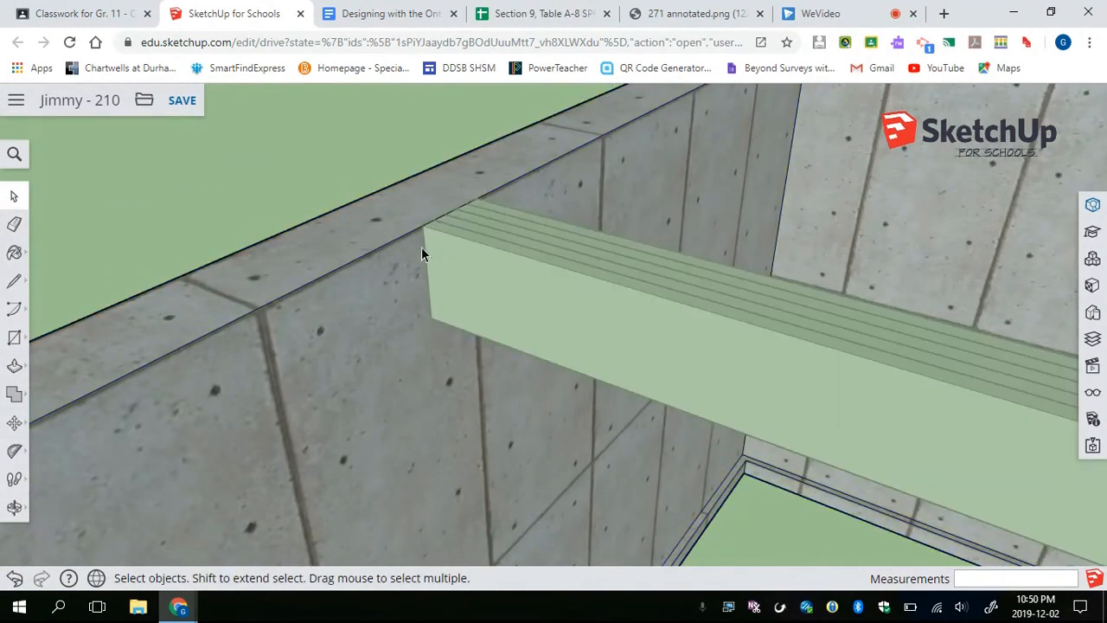
# Draw a rectangle on the green-axis wall's inner face, matching the built-up beam's end profile corner to corner
pyautogui.scroll(2, 422, 243)
pyautogui.moveTo(420, 242)
pyautogui.mouseDown(button='middle')
pyautogui.moveTo(455, 225)
pyautogui.moveTo(430, 243)
pyautogui.mouseUp(button='middle')
pyautogui.scroll(2, 417, 244)
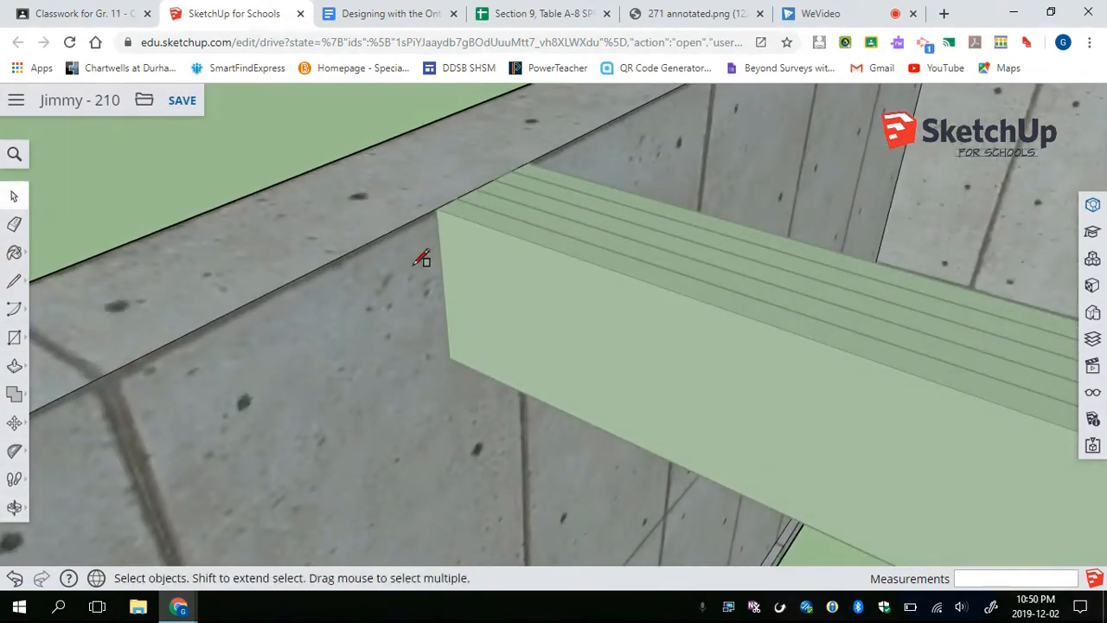
pyautogui.press('r')
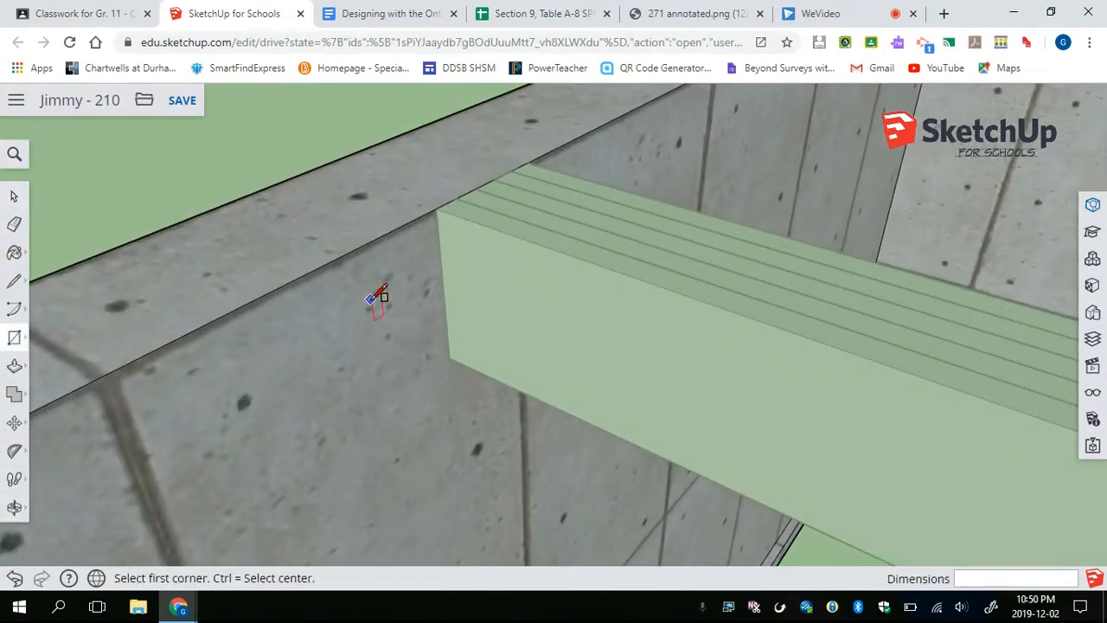
pyautogui.click(437, 207)
pyautogui.moveTo(595, 184)
pyautogui.mouseDown(button='middle')
pyautogui.moveTo(412, 237)
pyautogui.moveTo(128, 141)
pyautogui.moveTo(643, 342)
pyautogui.mouseUp(button='middle')
pyautogui.click(651, 348)
pyautogui.press('space')
# Push the rectangle behind the beam end 3" into the green-axis wall to form a beam pocket
pyautogui.moveTo(675, 277); pyautogui.dragTo(641, 235, button='middle')
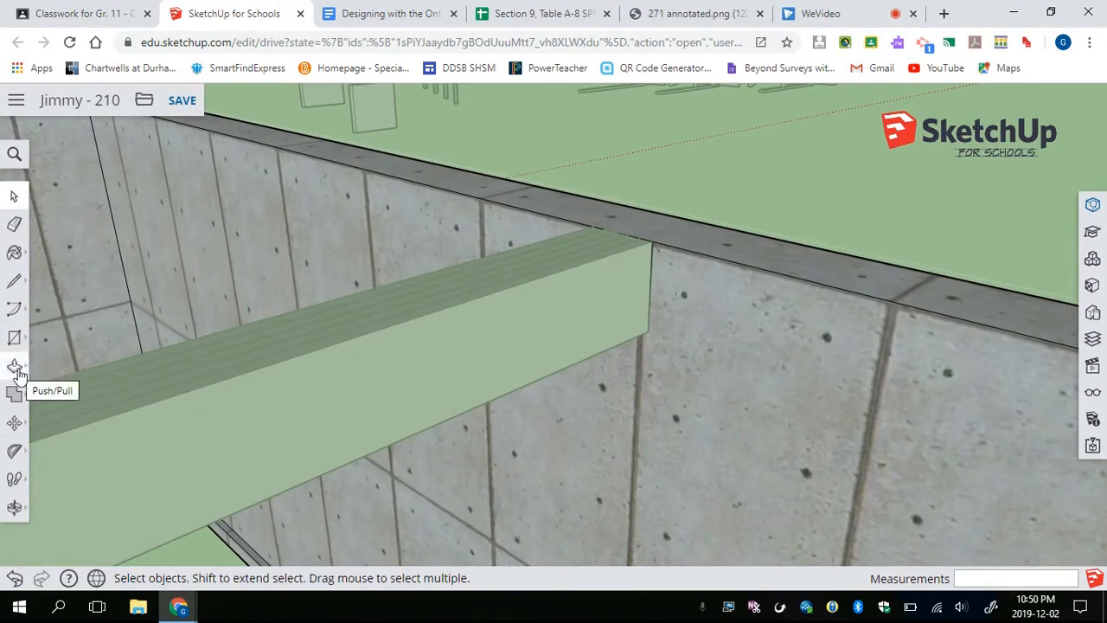
pyautogui.press('p')
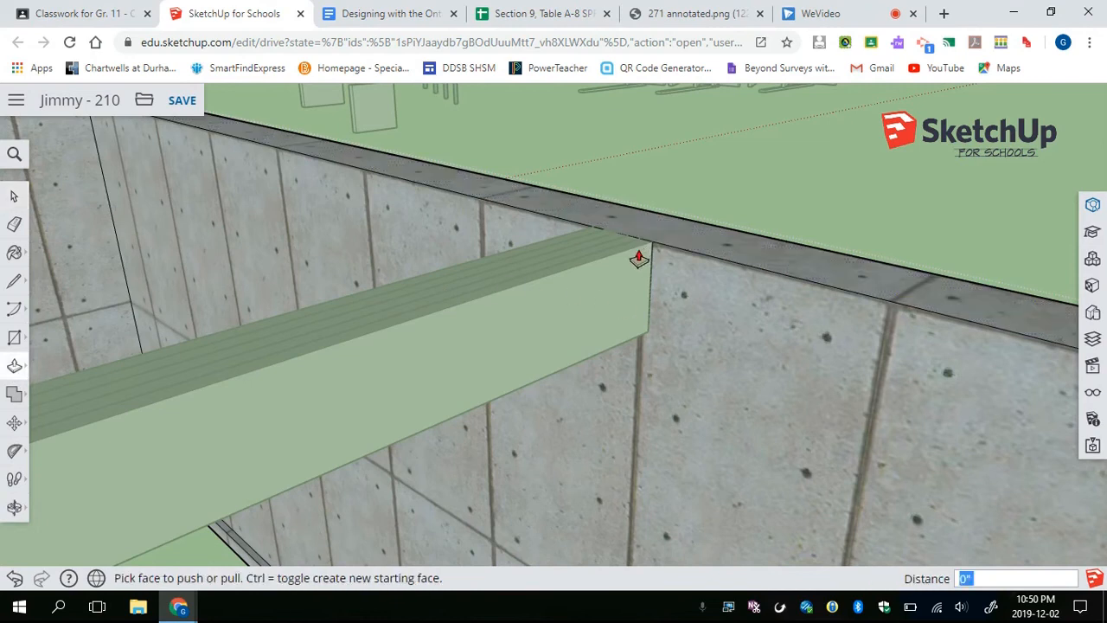
pyautogui.click(638, 260)
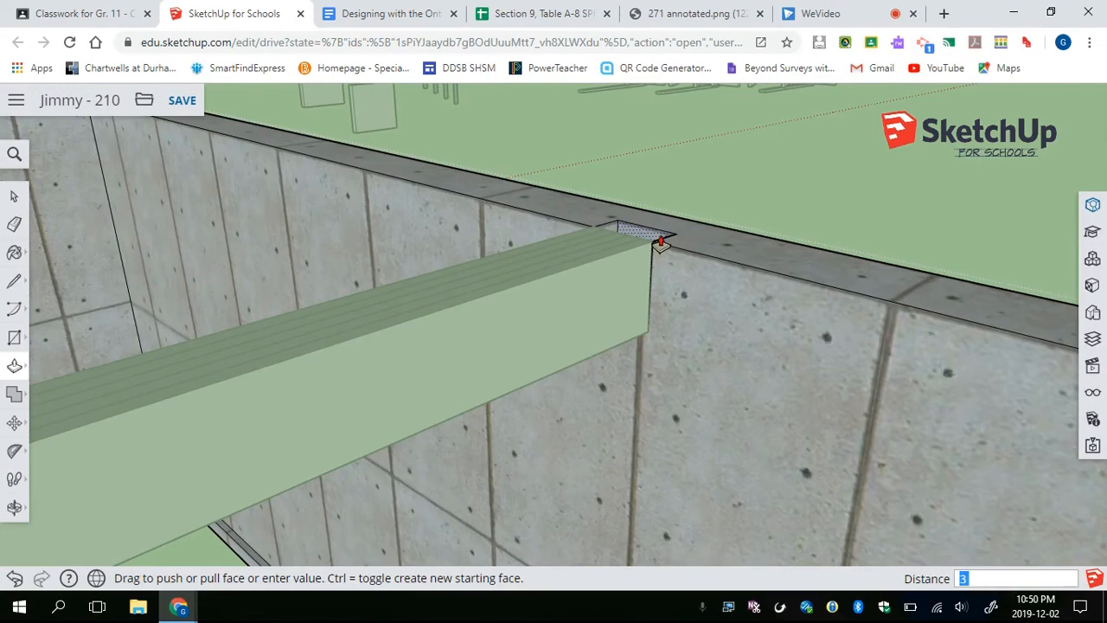
pyautogui.press('Return')
pyautogui.press('space')
# Draw a matching rectangle around the beam's end profile on the inner face of the opposite end wall
pyautogui.scroll(-5, 660, 237)
pyautogui.moveTo(600, 255); pyautogui.dragTo(360, 287, button='middle')
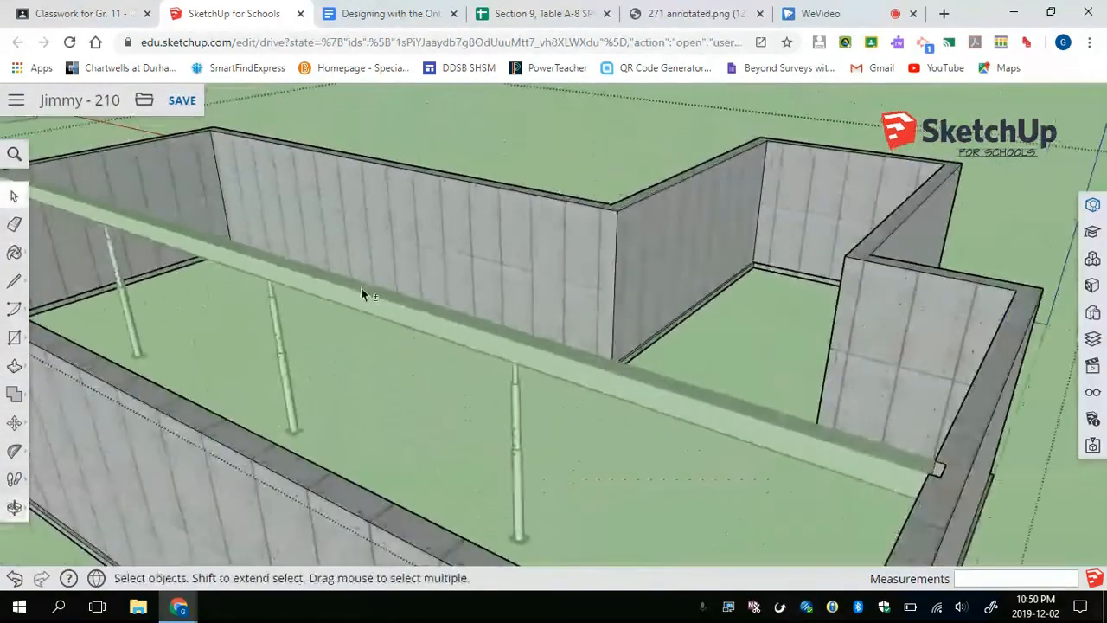
pyautogui.scroll(-3, 355, 294)
pyautogui.scroll(3, 260, 290)
pyautogui.moveTo(206, 273); pyautogui.dragTo(186, 291, button='middle')
pyautogui.scroll(5, 216, 306)
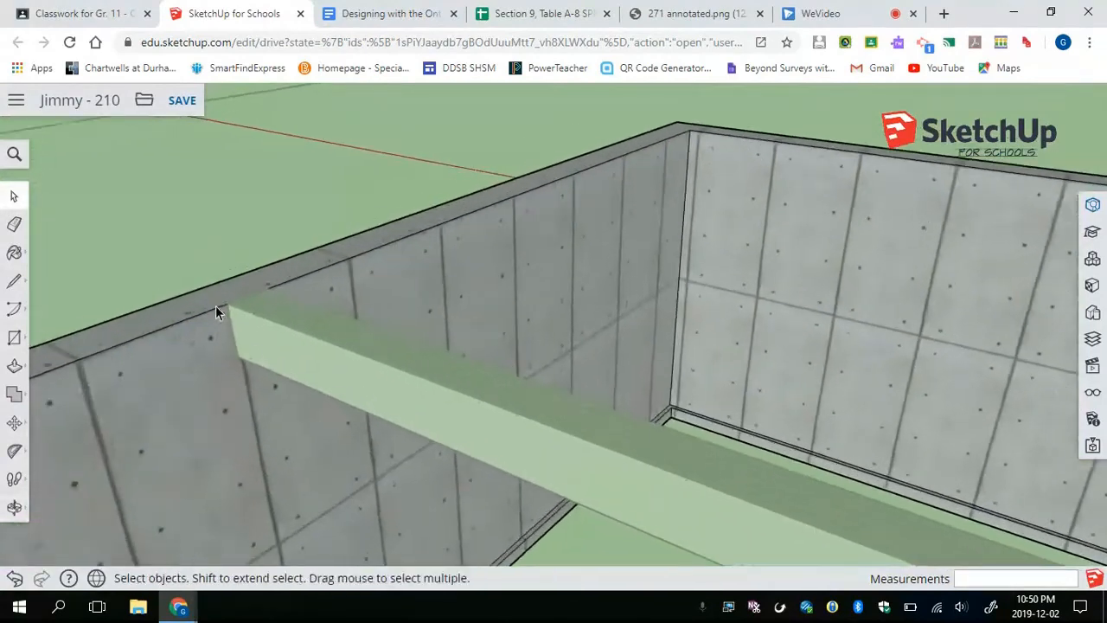
pyautogui.press('r')
pyautogui.click(232, 291)
pyautogui.moveTo(424, 302); pyautogui.dragTo(597, 346, button='middle')
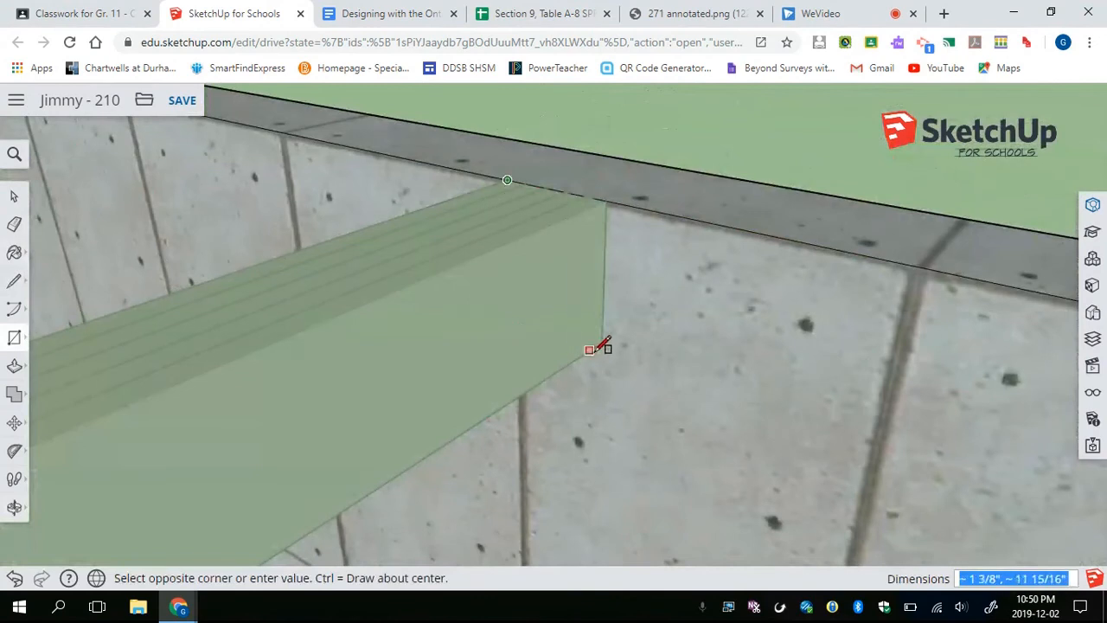
pyautogui.click(602, 341)
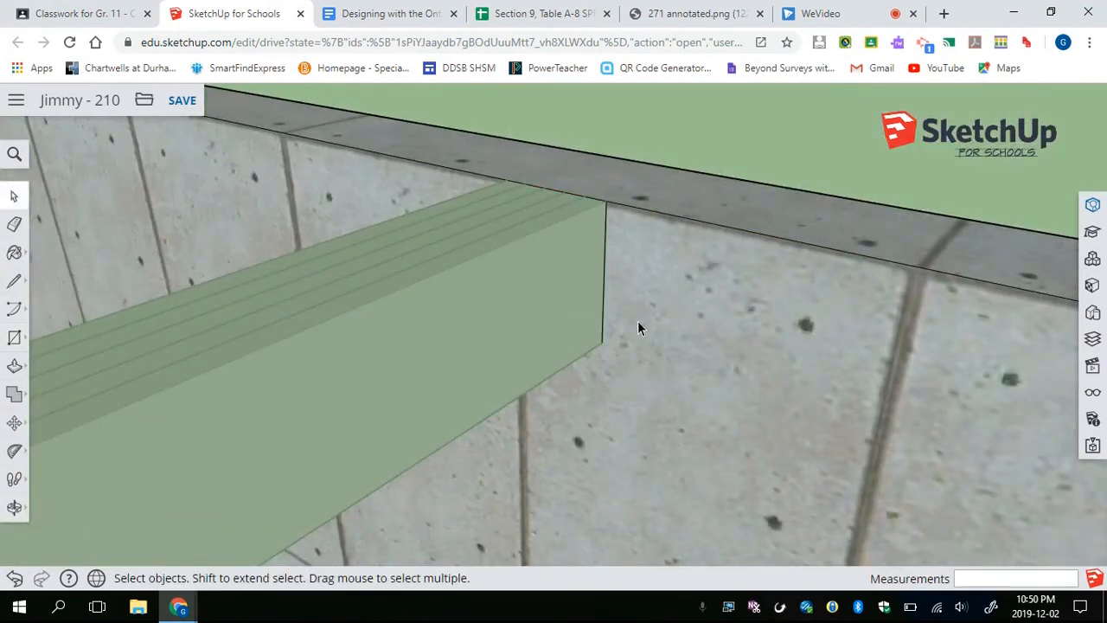
# Push the rectangle 3" into the opposite end wall to form the second beam pocket
pyautogui.press('p')
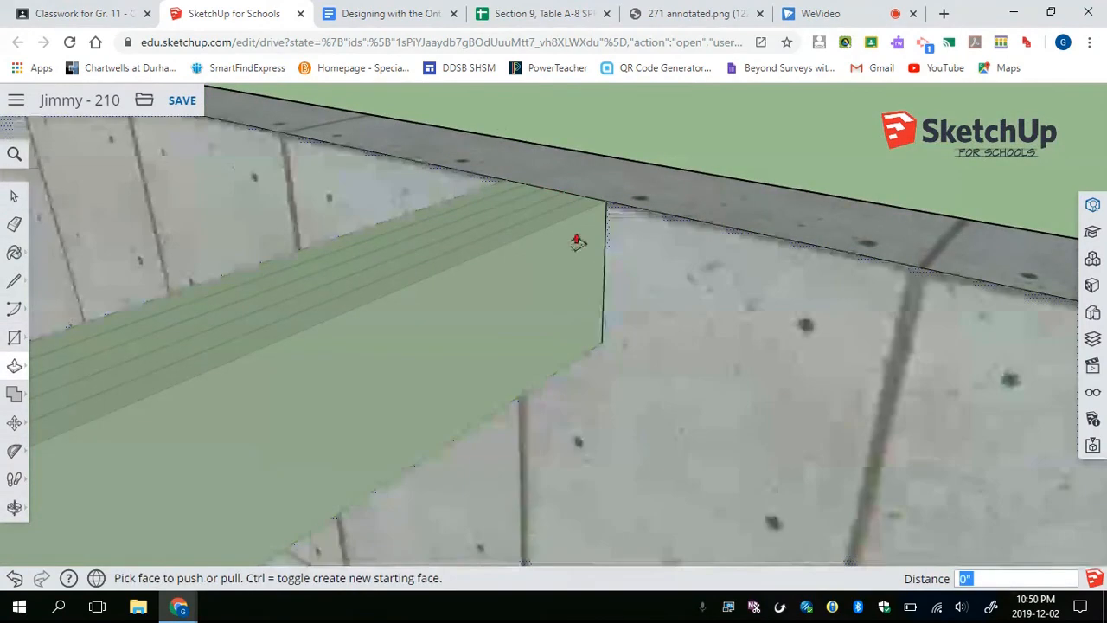
pyautogui.click(593, 217)
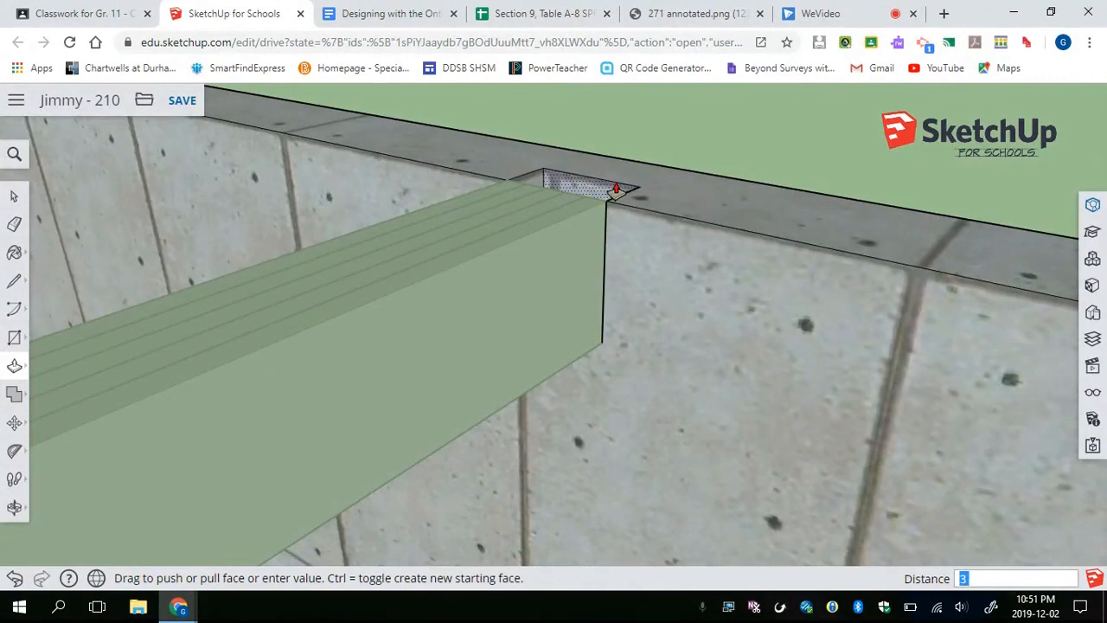
pyautogui.click(616, 189)
pyautogui.press('space')
# Open the 2x10 (38 x 235) Beam component and extend its end face 3" to the back of the second pocket
pyautogui.moveTo(661, 175); pyautogui.dragTo(564, 222, button='middle')
pyautogui.doubleClick(568, 256)
pyautogui.scroll(3, 573, 256)
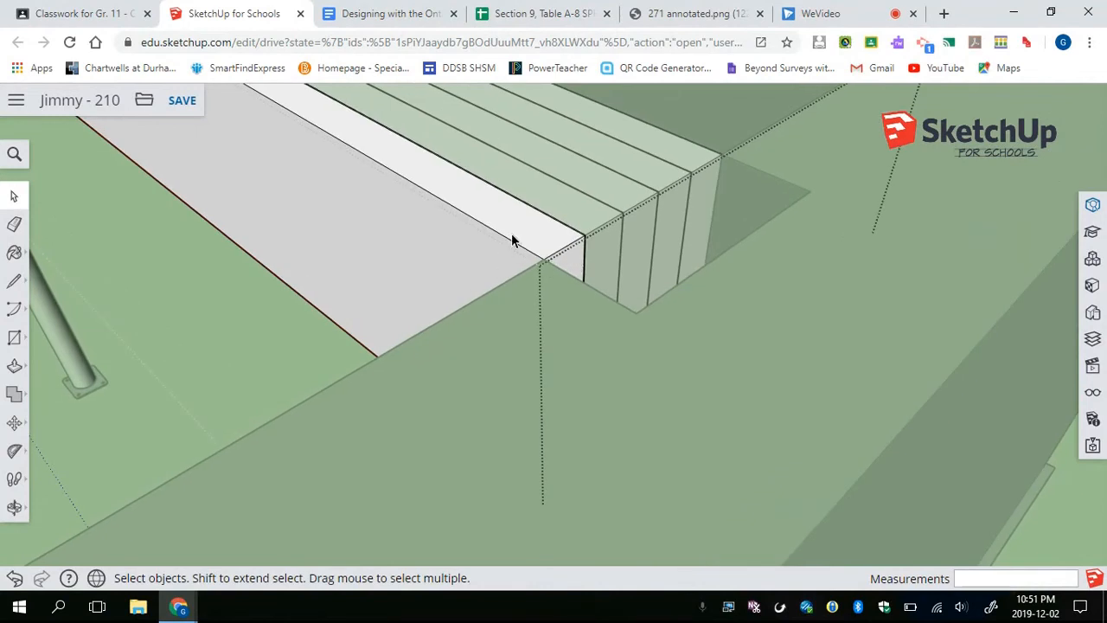
pyautogui.press('p')
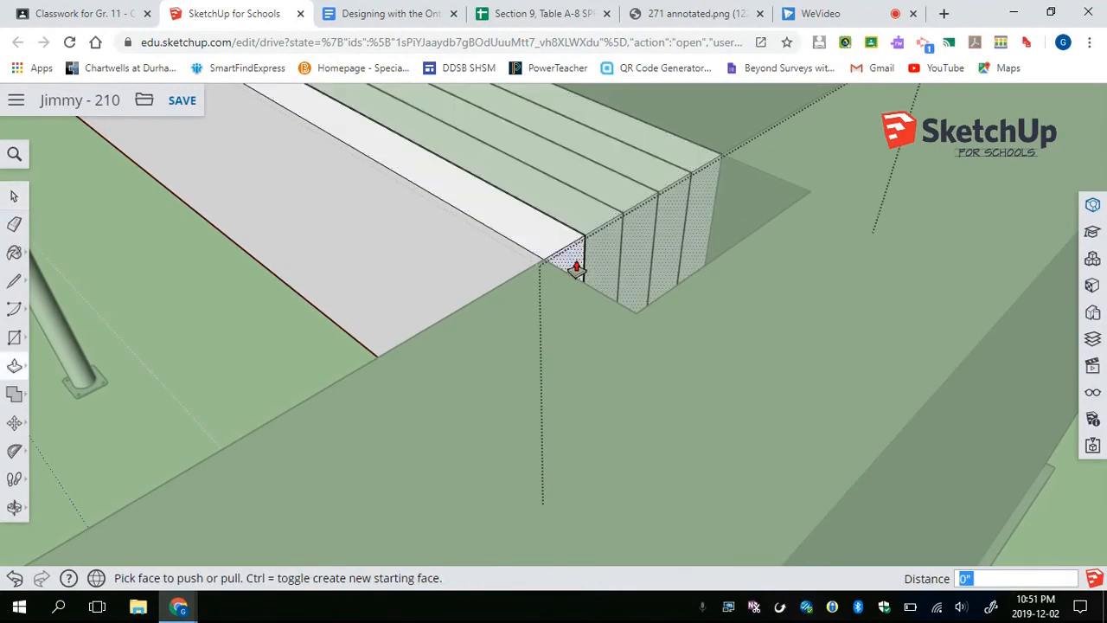
pyautogui.click(570, 269)
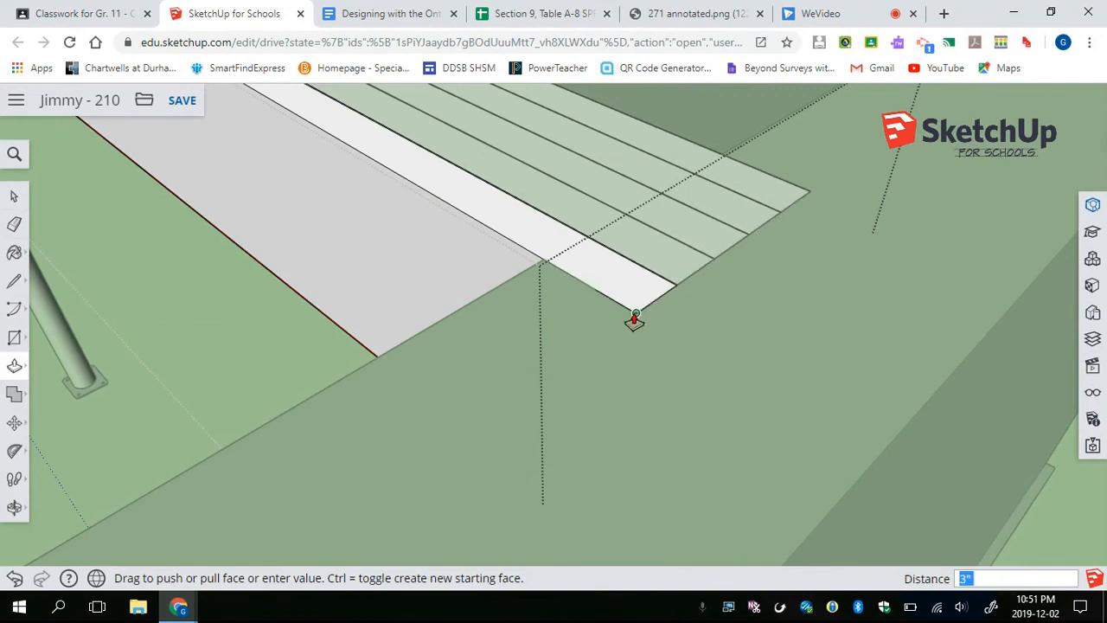
pyautogui.click(634, 314)
pyautogui.press('space')
# Extend the beam component's other end to the back of the green-axis wall pocket and finish editing the component
pyautogui.moveTo(609, 279); pyautogui.dragTo(516, 296, button='middle')
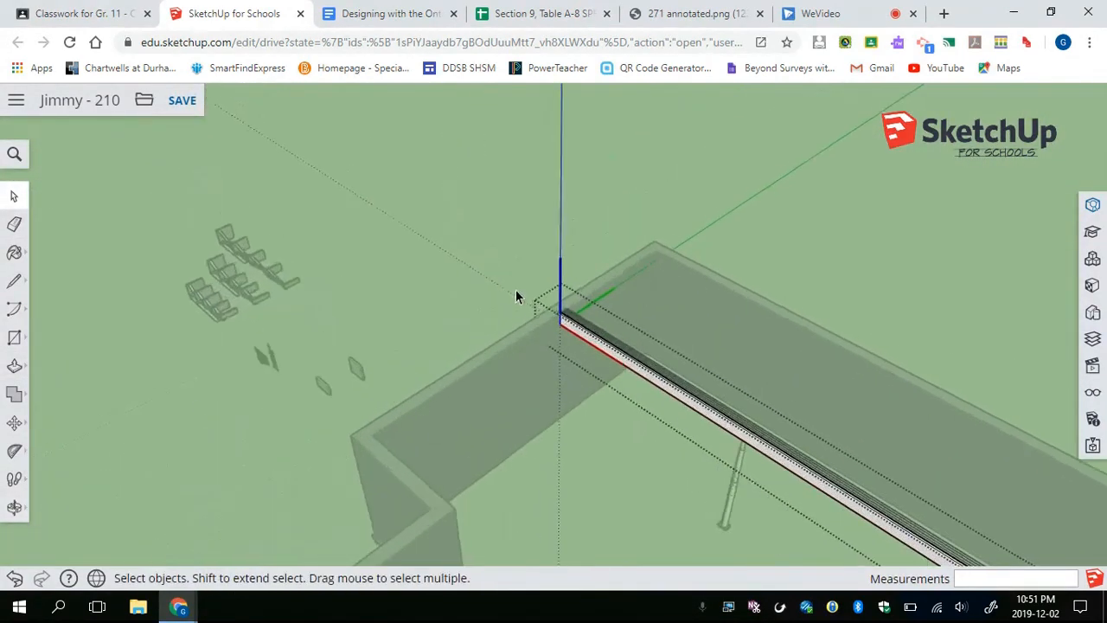
pyautogui.scroll(5, 517, 298)
pyautogui.scroll(6, 667, 383)
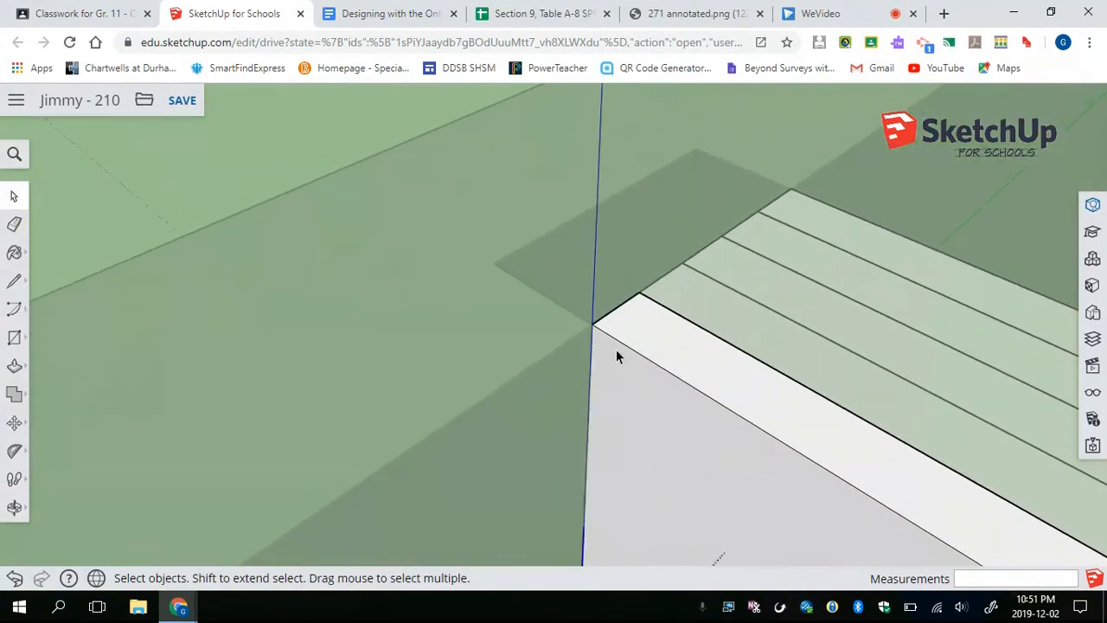
pyautogui.moveTo(475, 277); pyautogui.dragTo(621, 251, button='middle')
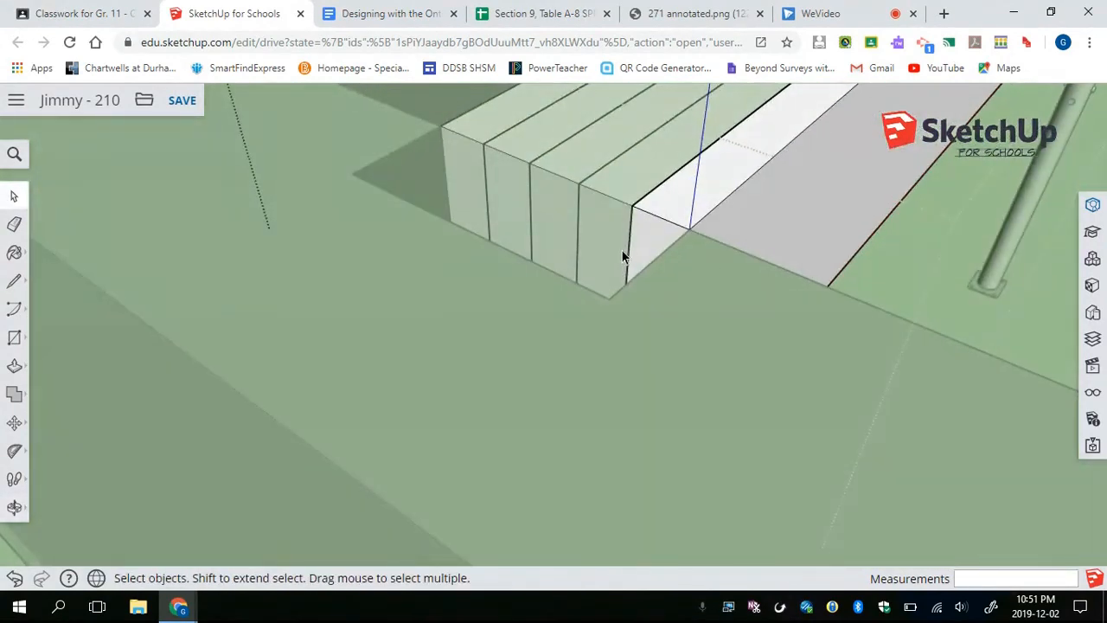
pyautogui.press('p')
pyautogui.moveTo(657, 232); pyautogui.dragTo(614, 289)
pyautogui.press('space')
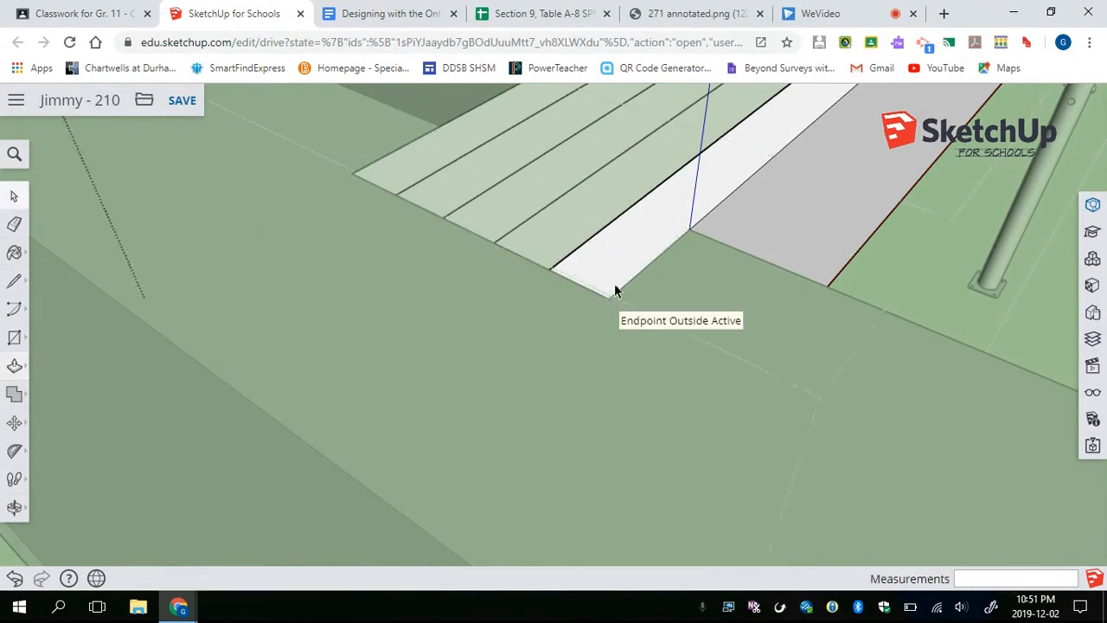
pyautogui.scroll(-10, 638, 288)
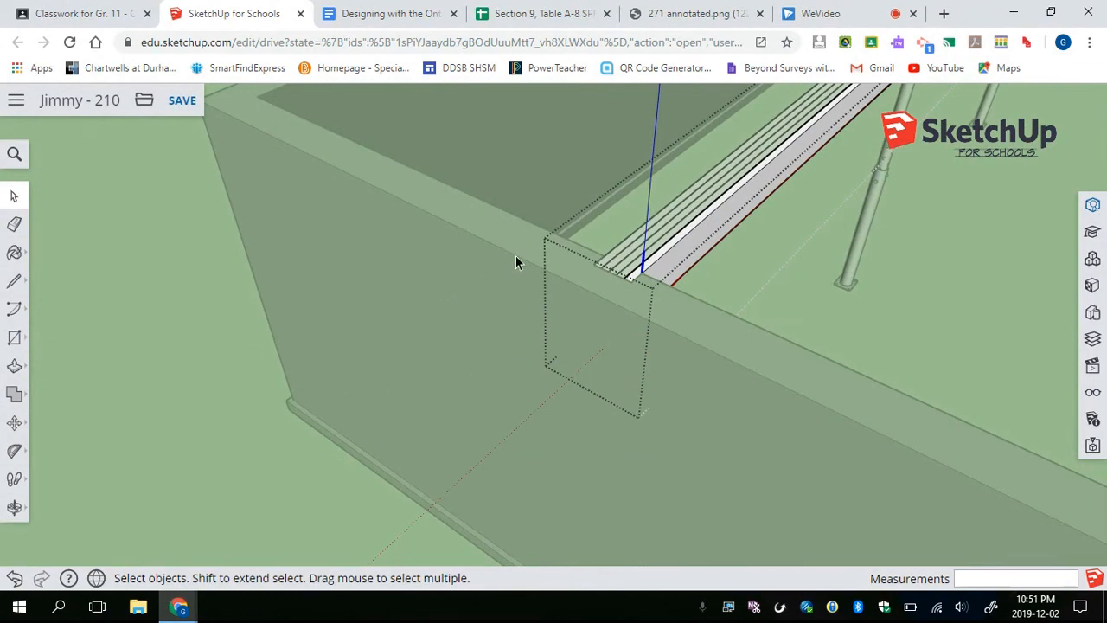
pyautogui.scroll(-10, 515, 255)
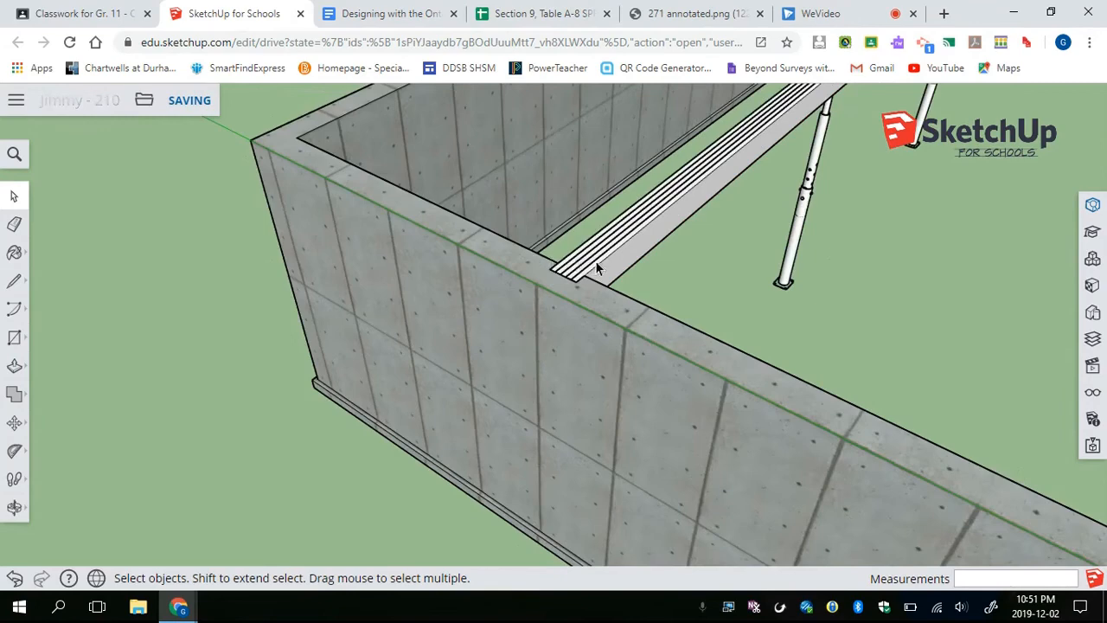
pyautogui.moveTo(628, 241); pyautogui.dragTo(615, 356, button='middle')
pyautogui.scroll(-8, 615, 350)
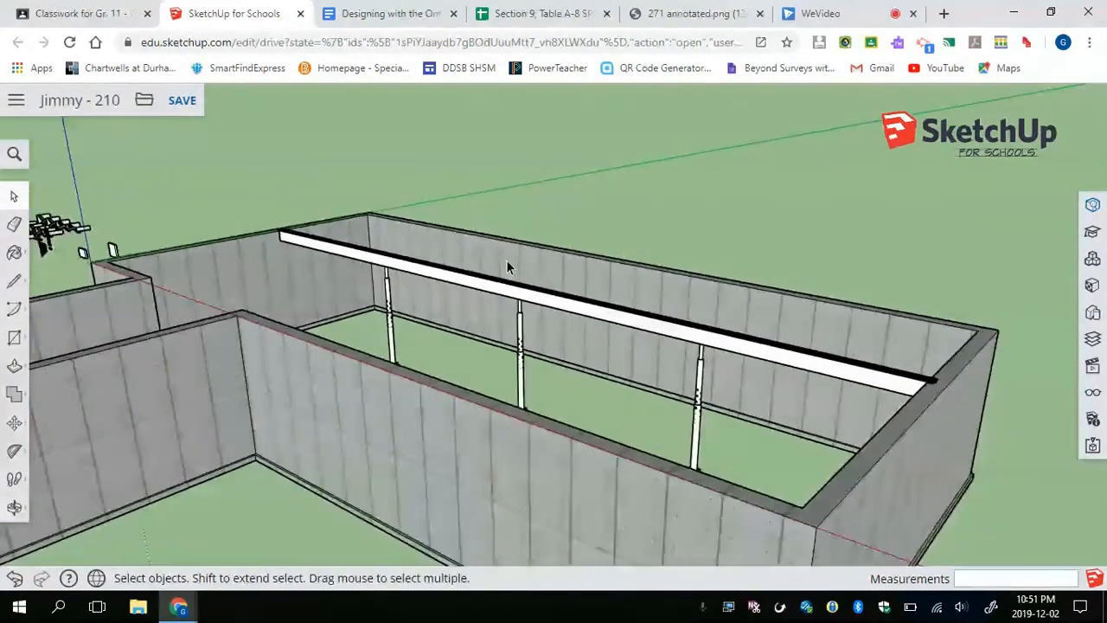
pyautogui.moveTo(473, 263); pyautogui.dragTo(603, 230, button='middle')
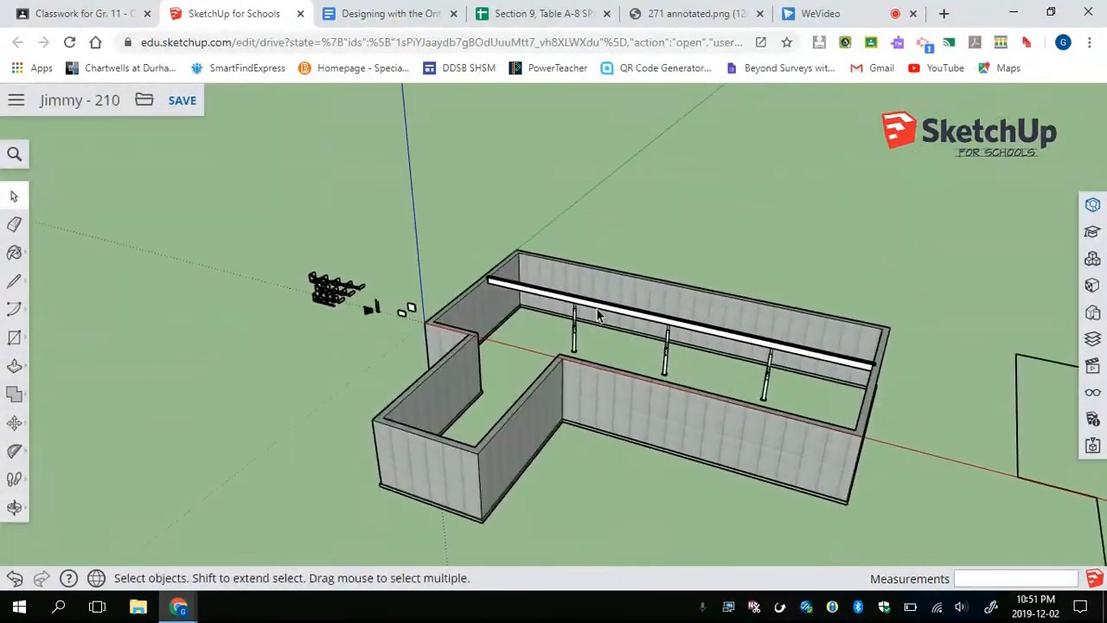